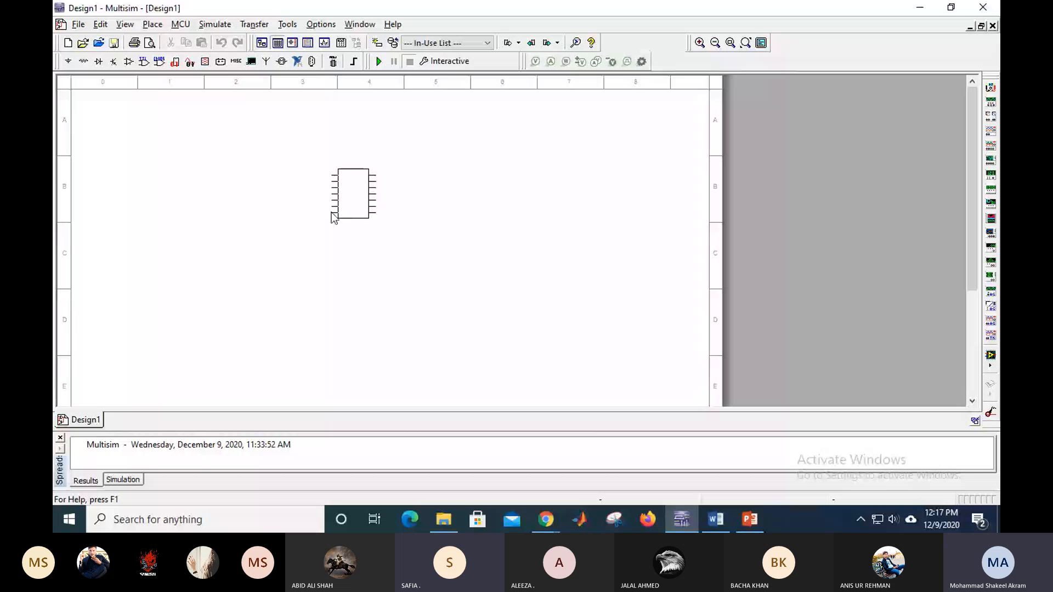
- Place the 74LS00D NAND gate IC near the upper middle of the schematic sheet
{"action": "key", "text": "Escape"}
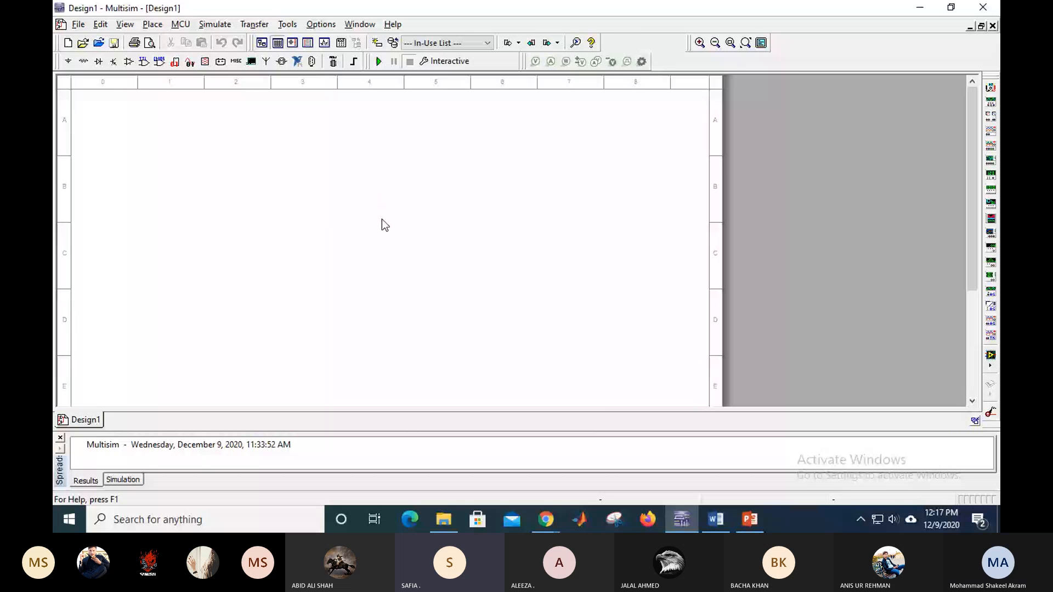
{"action": "left_click", "coordinate": [588, 80]}
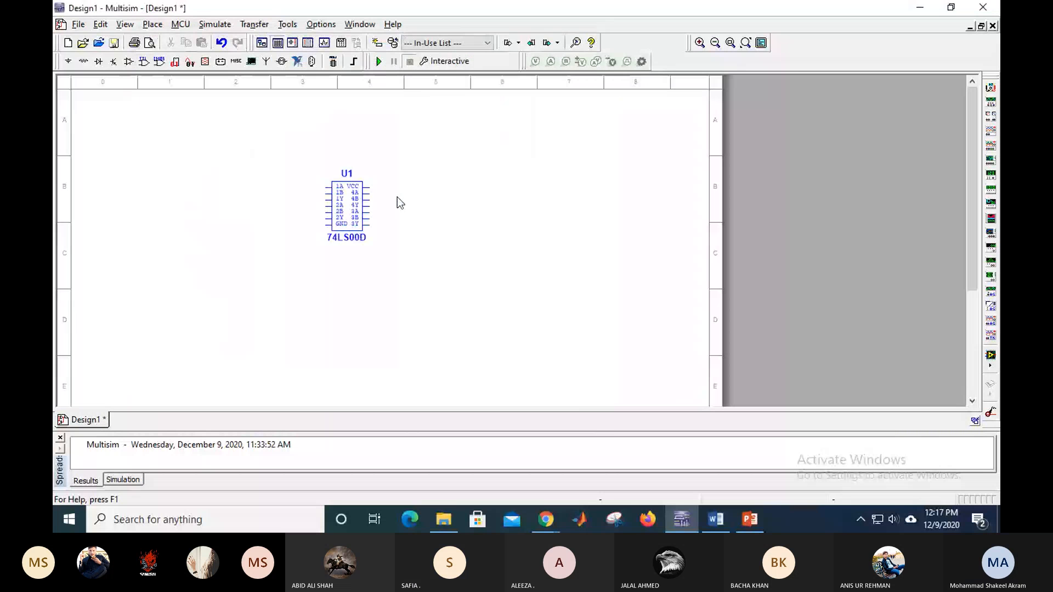
{"action": "scroll", "coordinate": [399, 202], "scroll_direction": "up", "scroll_amount": 1}
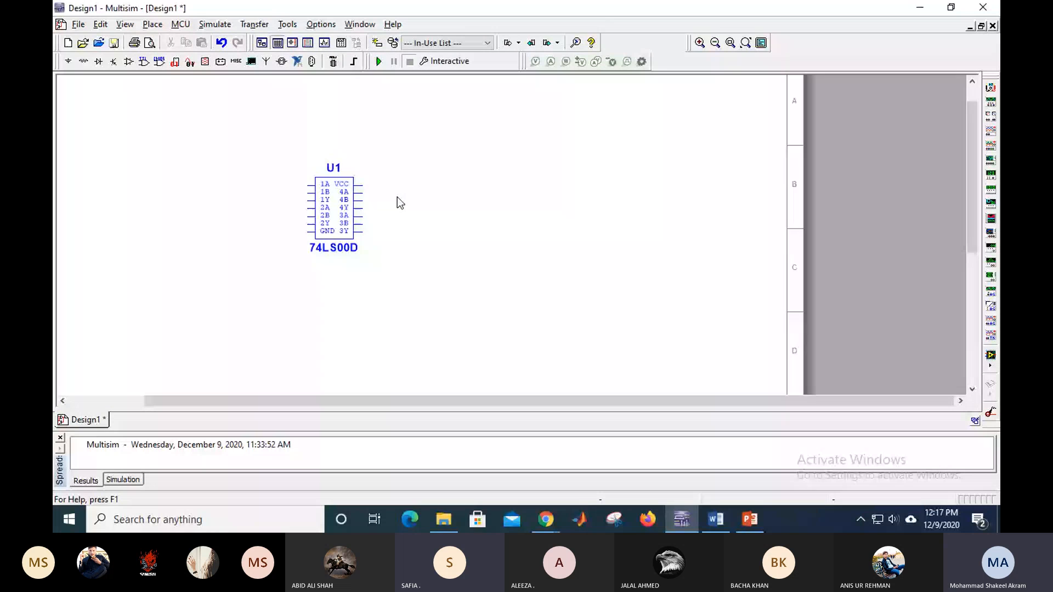
{"action": "scroll", "coordinate": [397, 197], "scroll_direction": "up", "scroll_amount": 1}
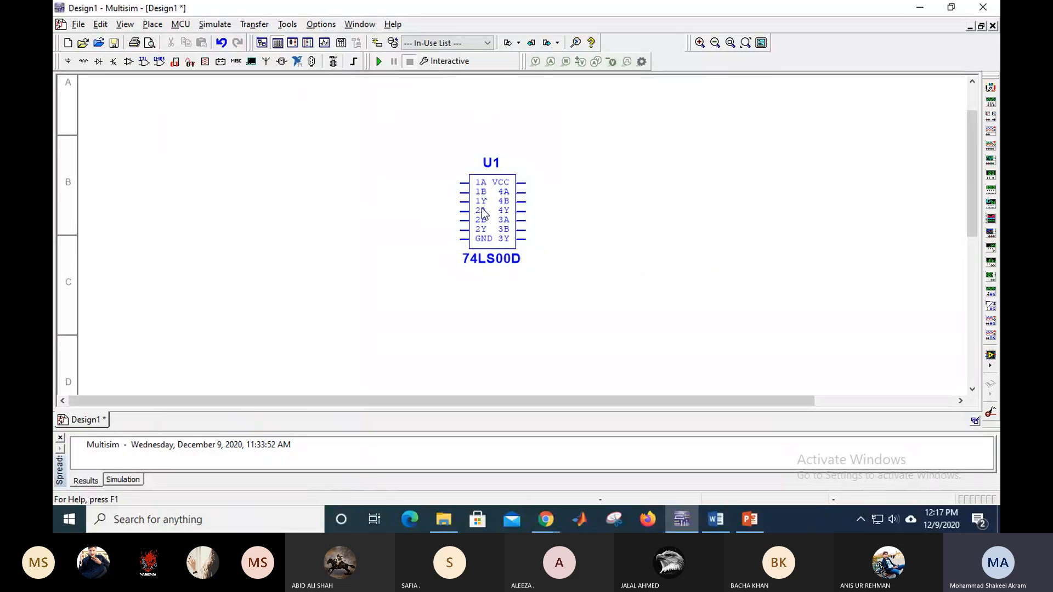
- Place a VCC source above the right side of the 74LS00D and an analog ground by its lower-left corner
{"action": "left_click", "coordinate": [68, 61]}
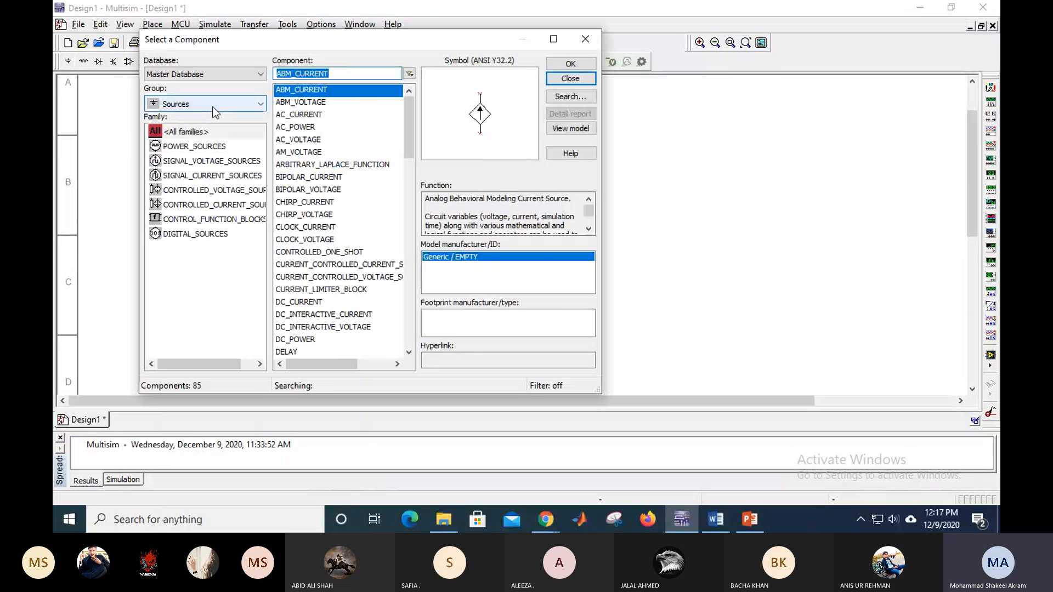
{"action": "type", "text": "vcc"}
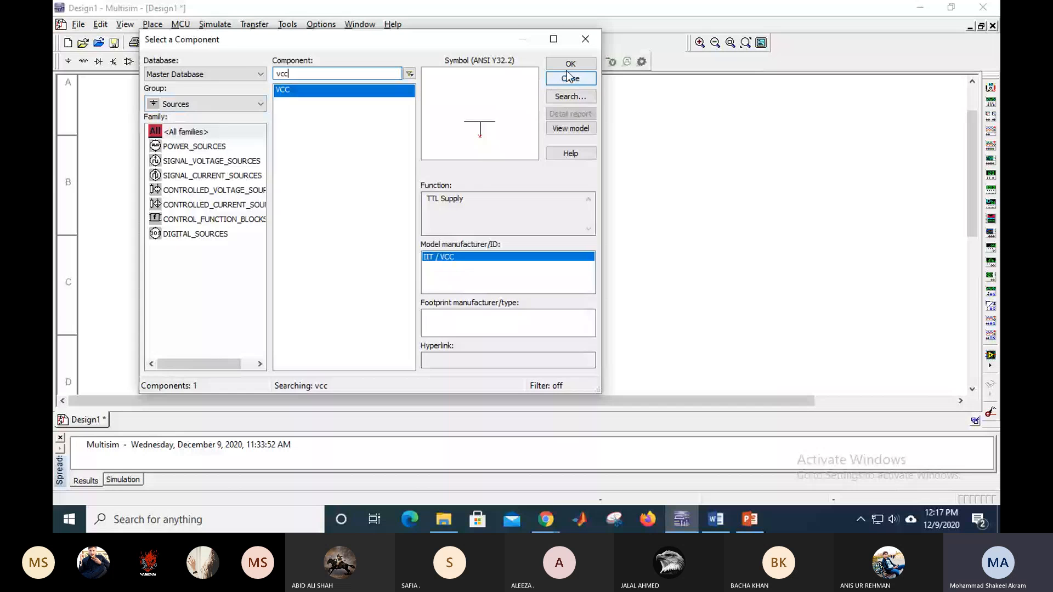
{"action": "left_click", "coordinate": [568, 66]}
{"action": "left_click", "coordinate": [541, 164]}
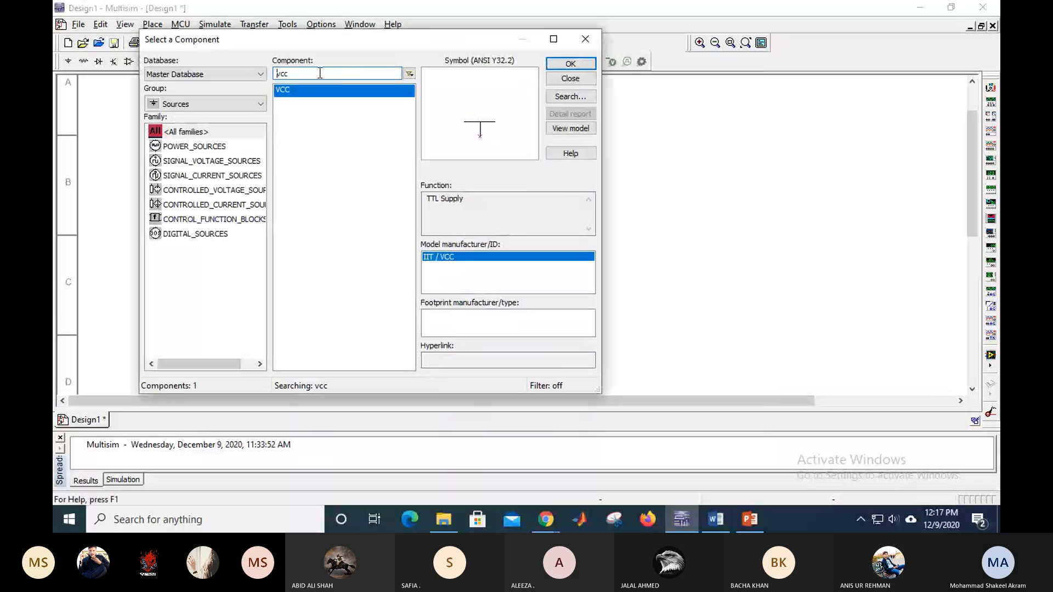
{"action": "type", "text": "grou"}
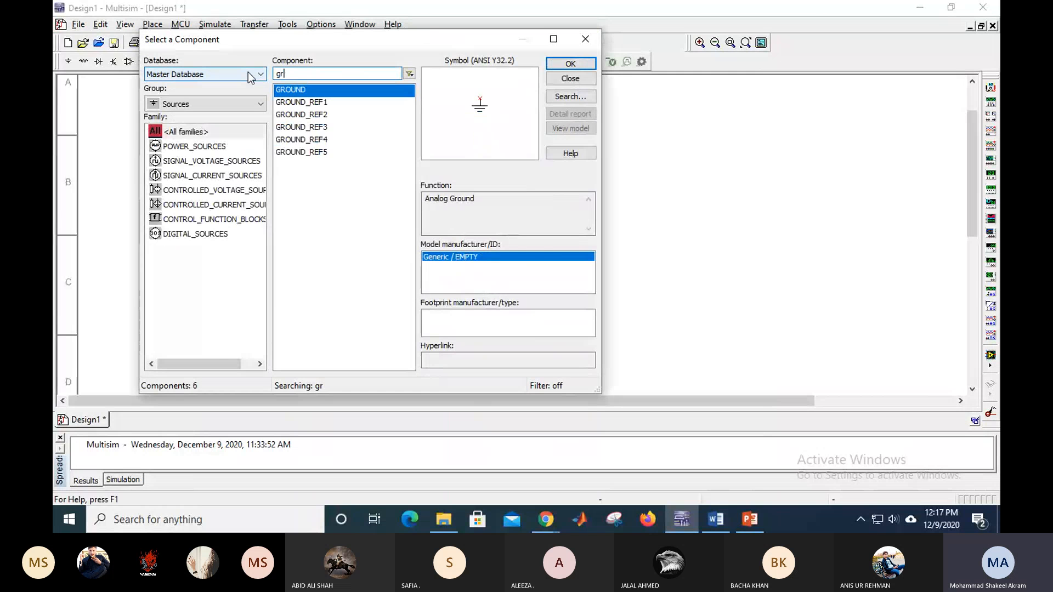
{"action": "left_click", "coordinate": [571, 64]}
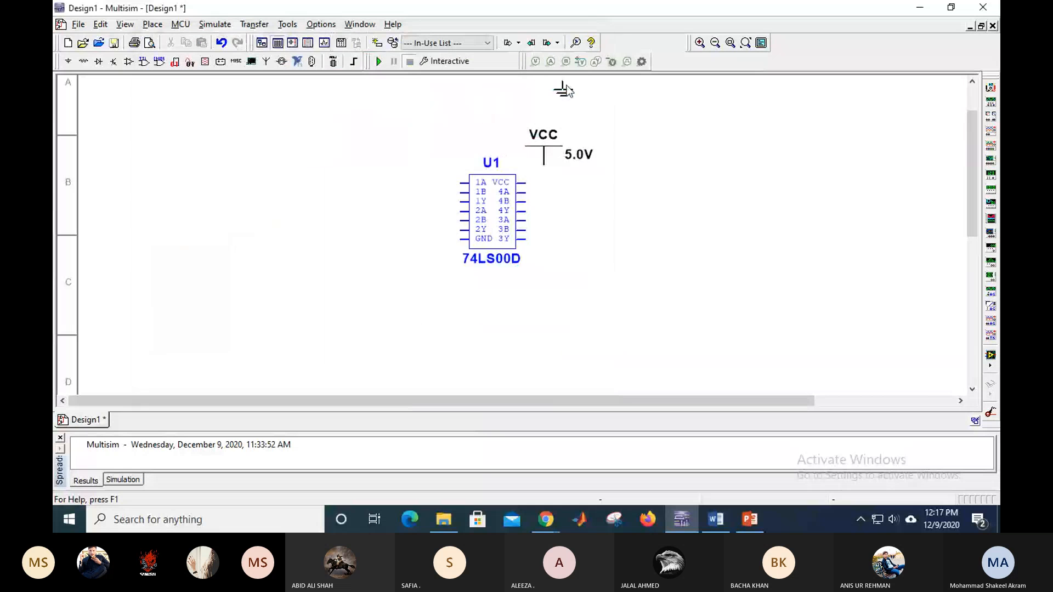
{"action": "left_click", "coordinate": [464, 243]}
- Search all component groups in the Master Database for spdt
{"action": "type", "text": "sp"}
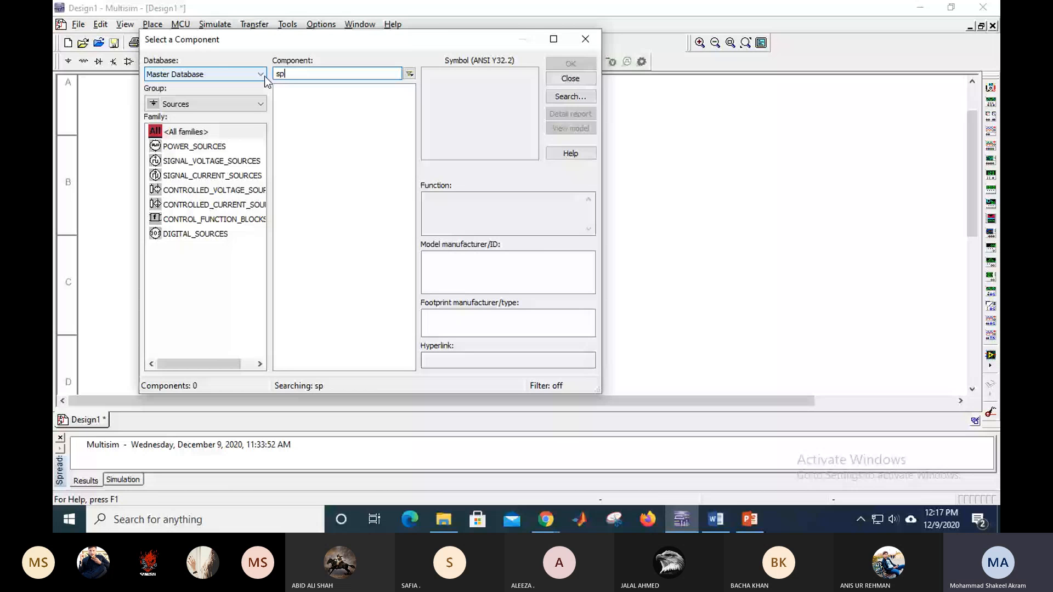
{"action": "type", "text": "dt"}
{"action": "left_click", "coordinate": [253, 103]}
{"action": "left_click", "coordinate": [184, 119]}
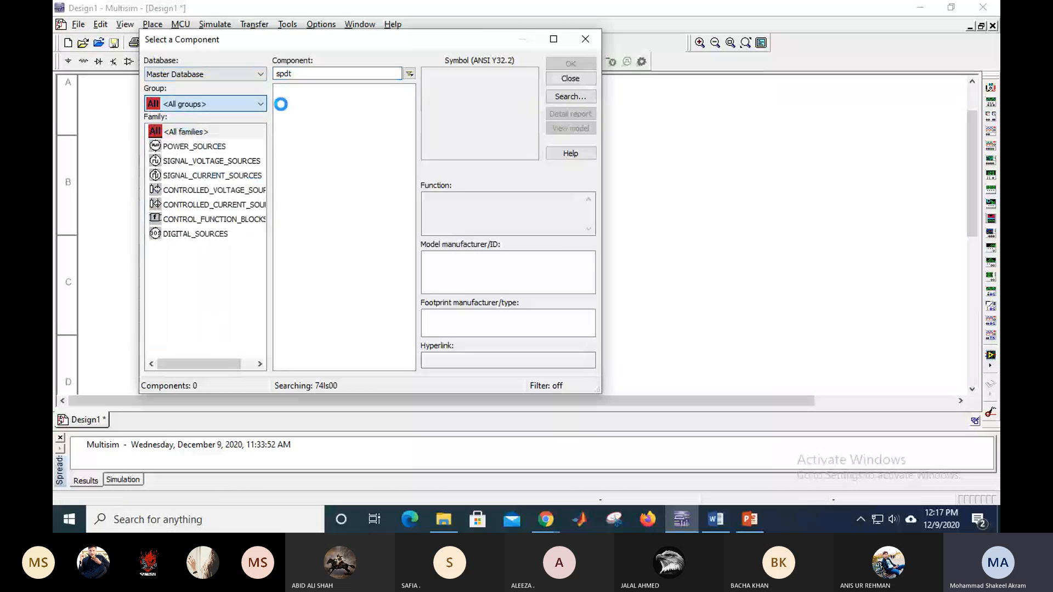
{"action": "type", "text": "74ls00"}
{"action": "left_click", "coordinate": [303, 90]}
{"action": "double_click", "coordinate": [283, 73]}
{"action": "type", "text": "s"}
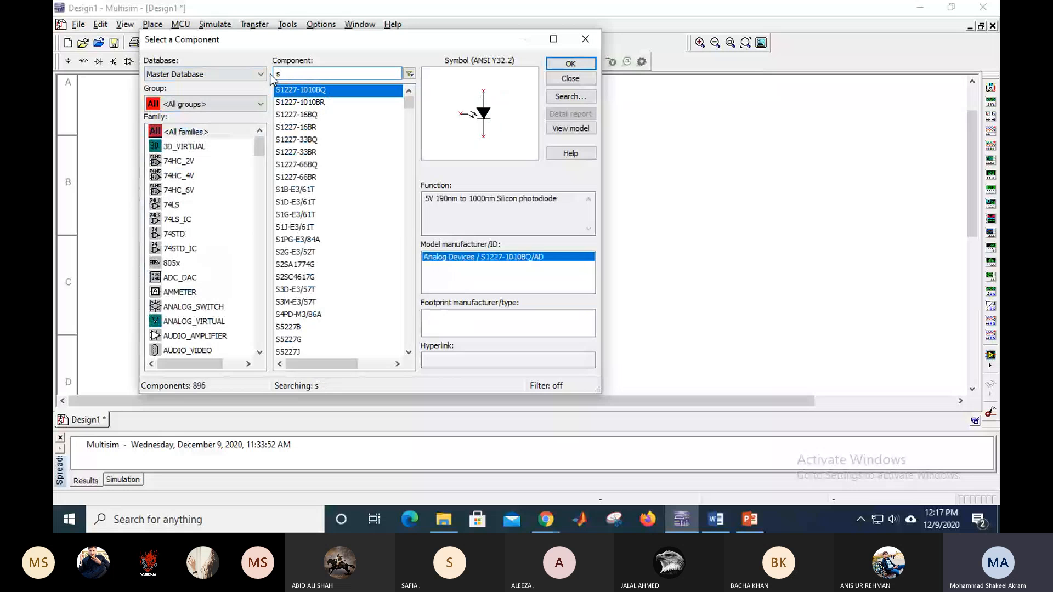
{"action": "type", "text": "pdt"}
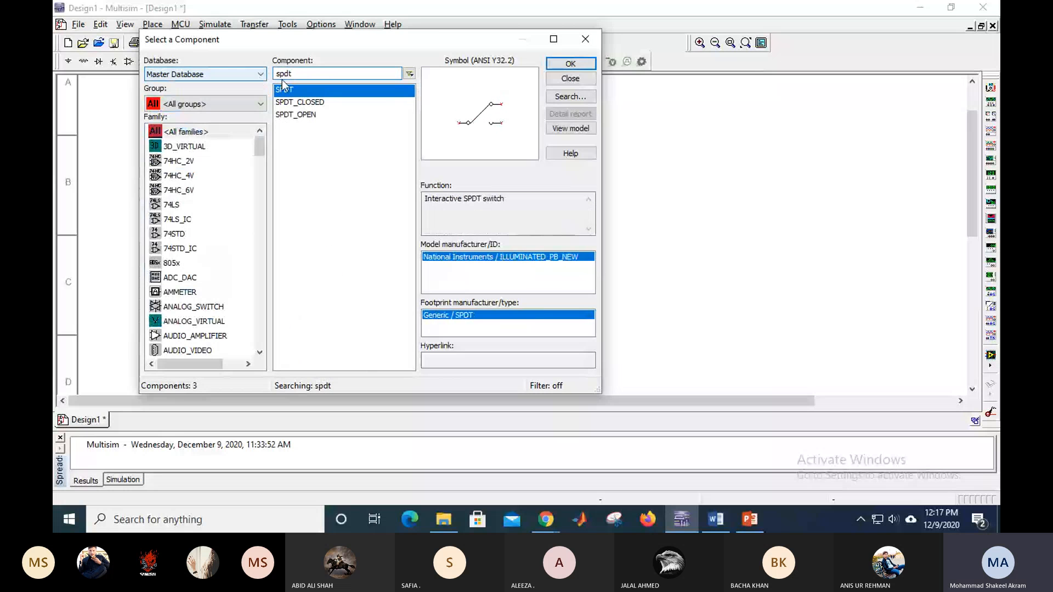
- Place two SPDT switches, one above the other, to the left of the 74LS00D
{"action": "left_click", "coordinate": [570, 63]}
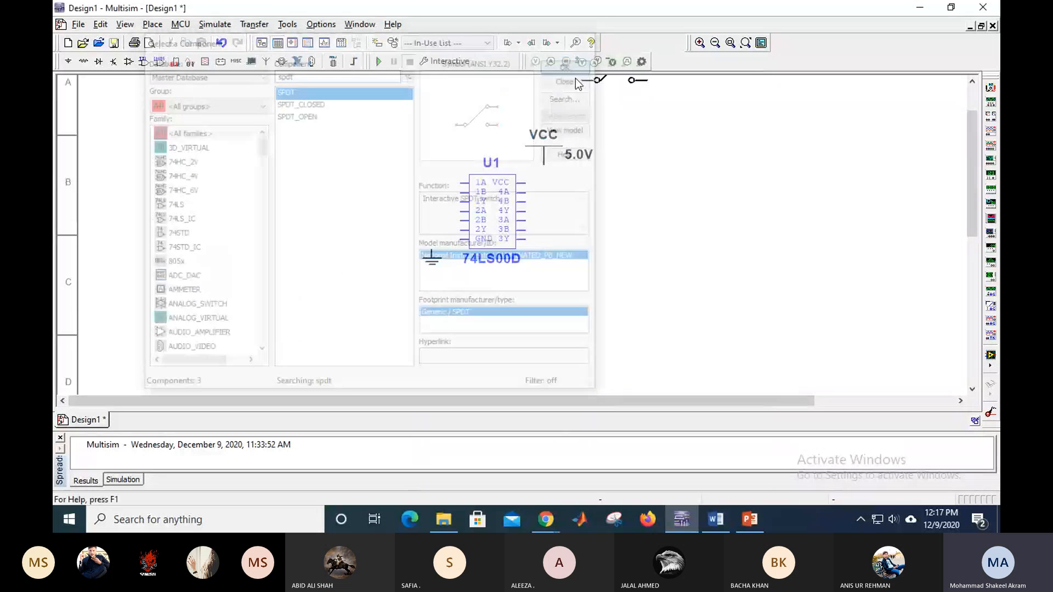
{"action": "left_click", "coordinate": [310, 165]}
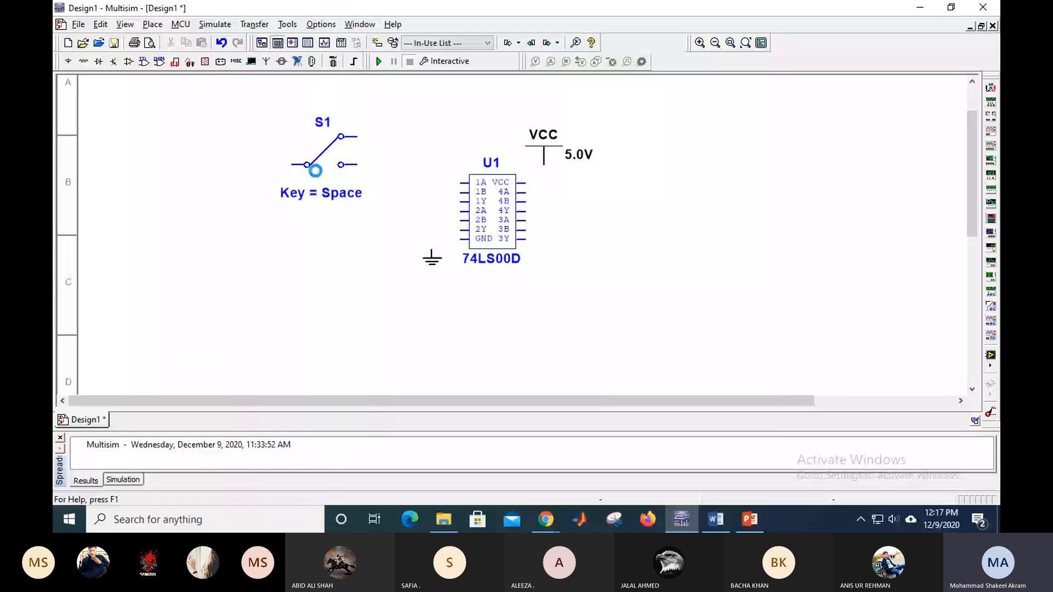
{"action": "left_click", "coordinate": [630, 64]}
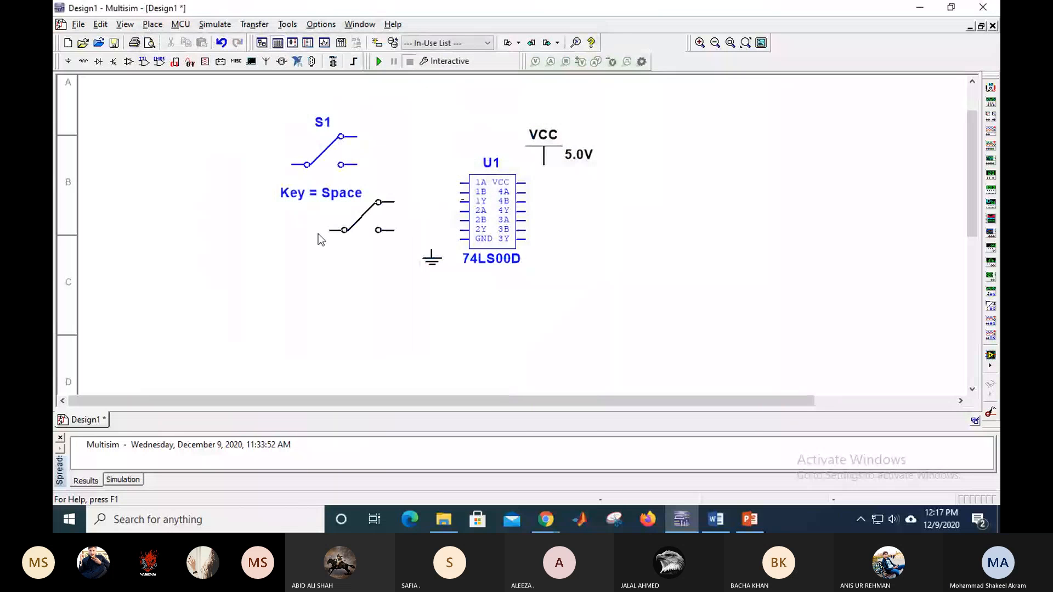
{"action": "left_click", "coordinate": [318, 234]}
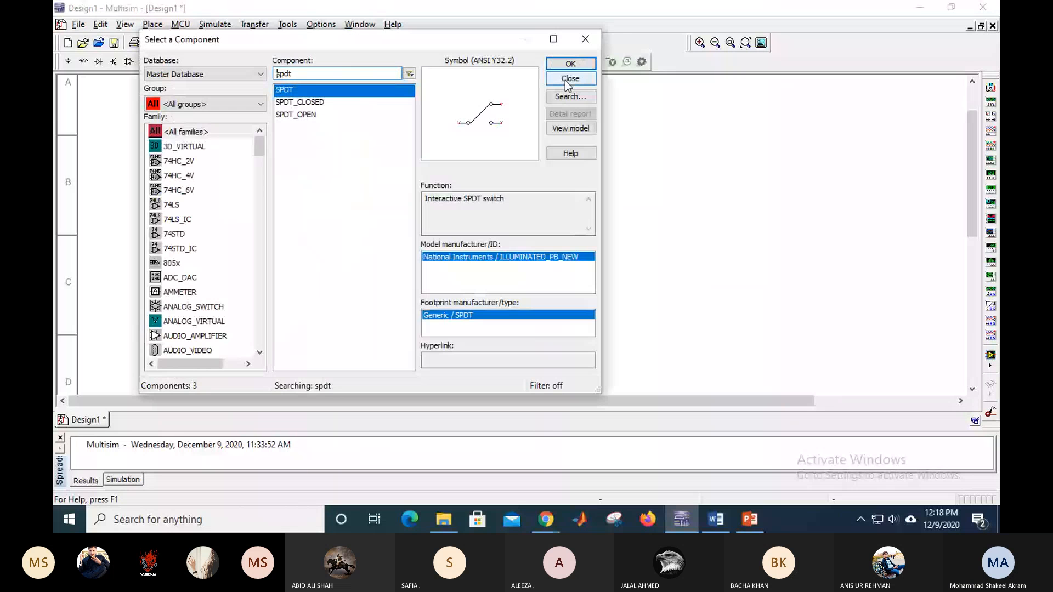
- Search the component database for led and place the generic LED below the ground symbol
{"action": "double_click", "coordinate": [301, 73]}
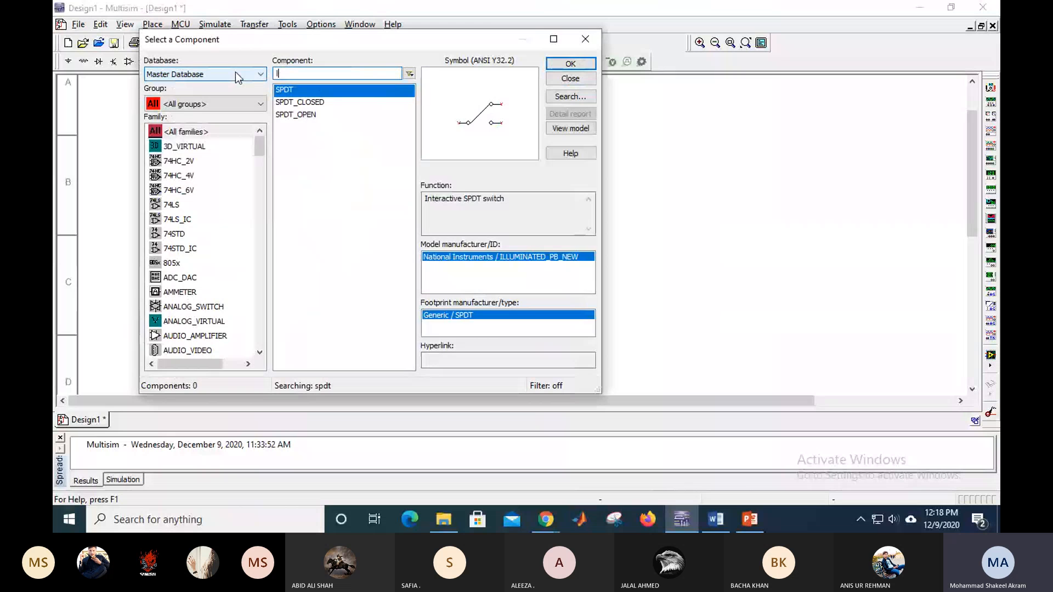
{"action": "type", "text": "led"}
{"action": "key", "text": "Return"}
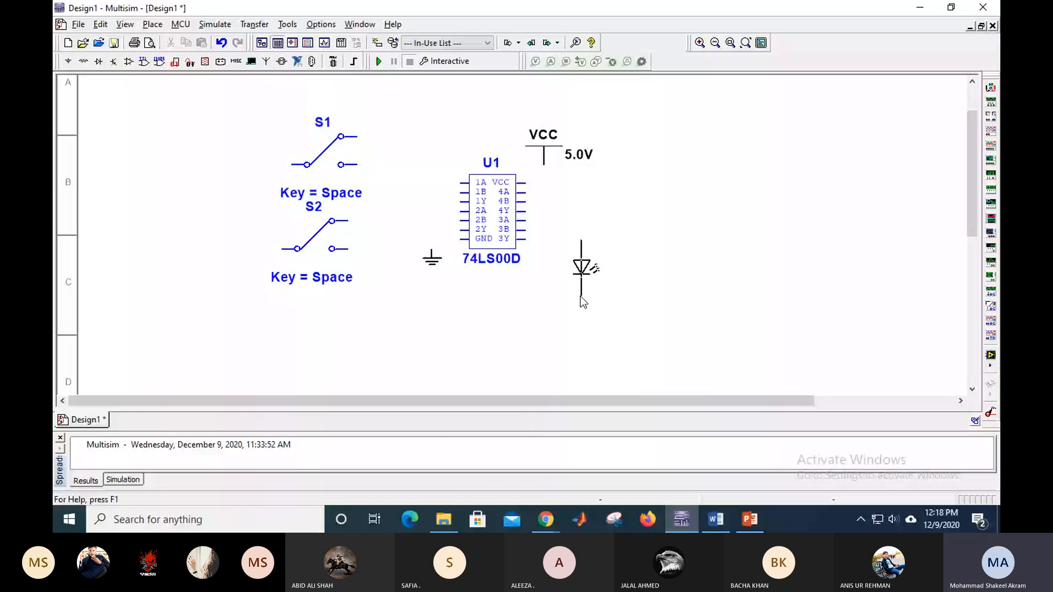
{"action": "left_click", "coordinate": [580, 297]}
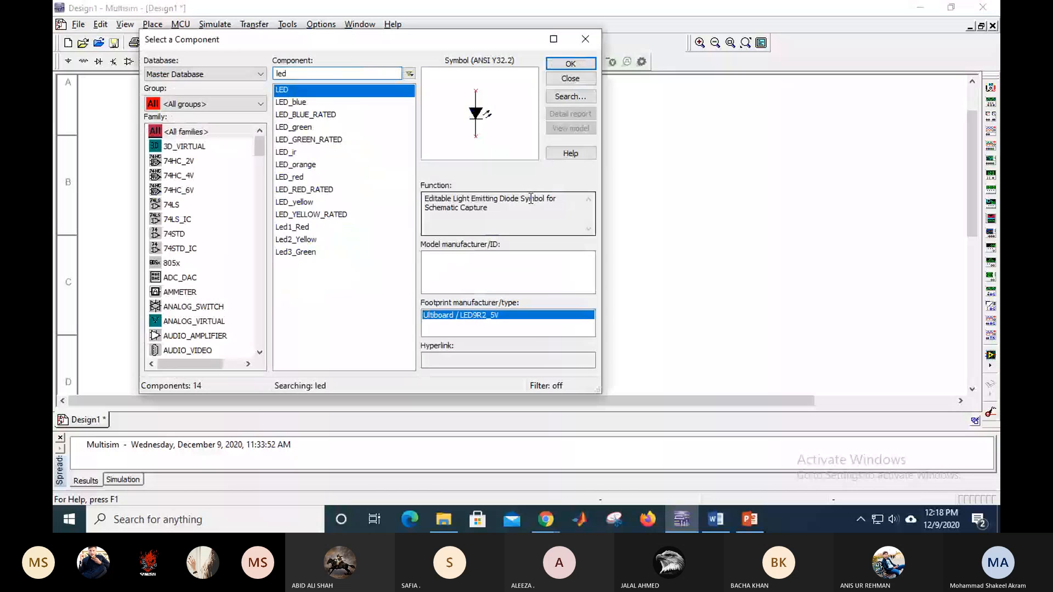
- Place an LED_green below the ground symbol and remove the generic LED in favour of it
{"action": "left_click", "coordinate": [327, 127]}
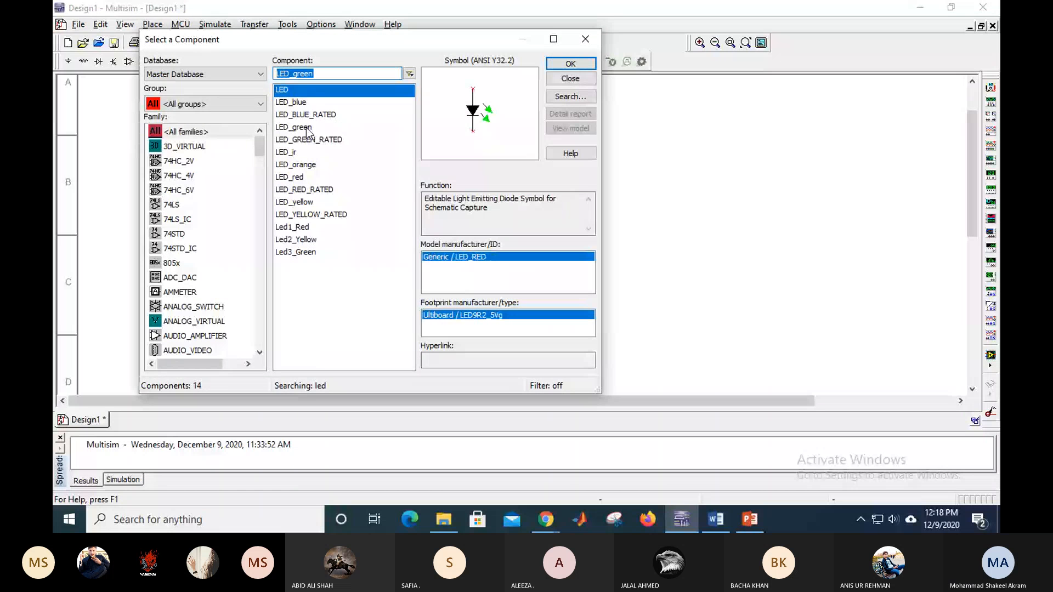
{"action": "left_click", "coordinate": [307, 132]}
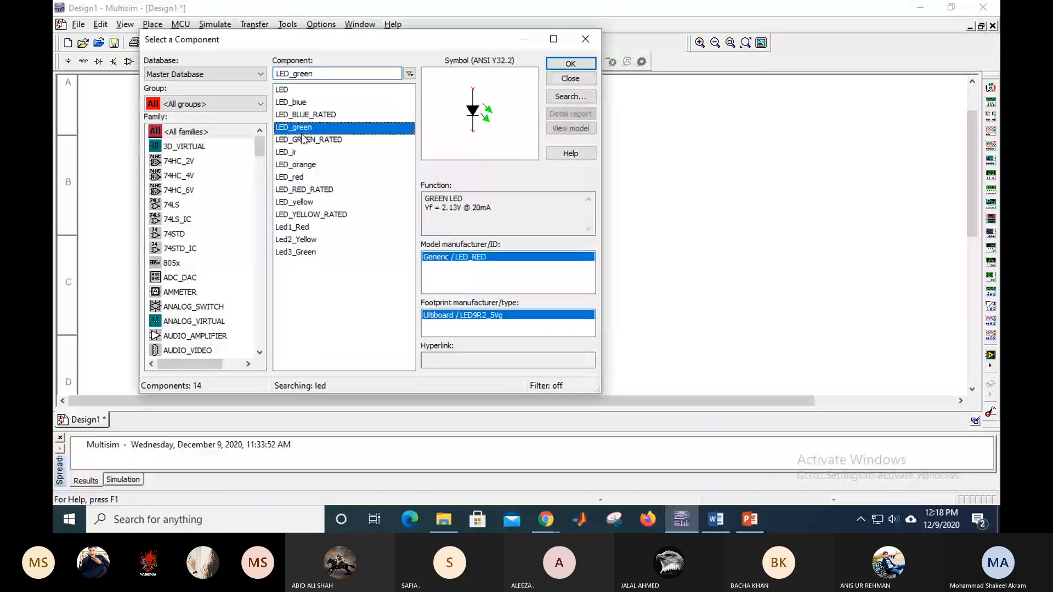
{"action": "double_click", "coordinate": [306, 132]}
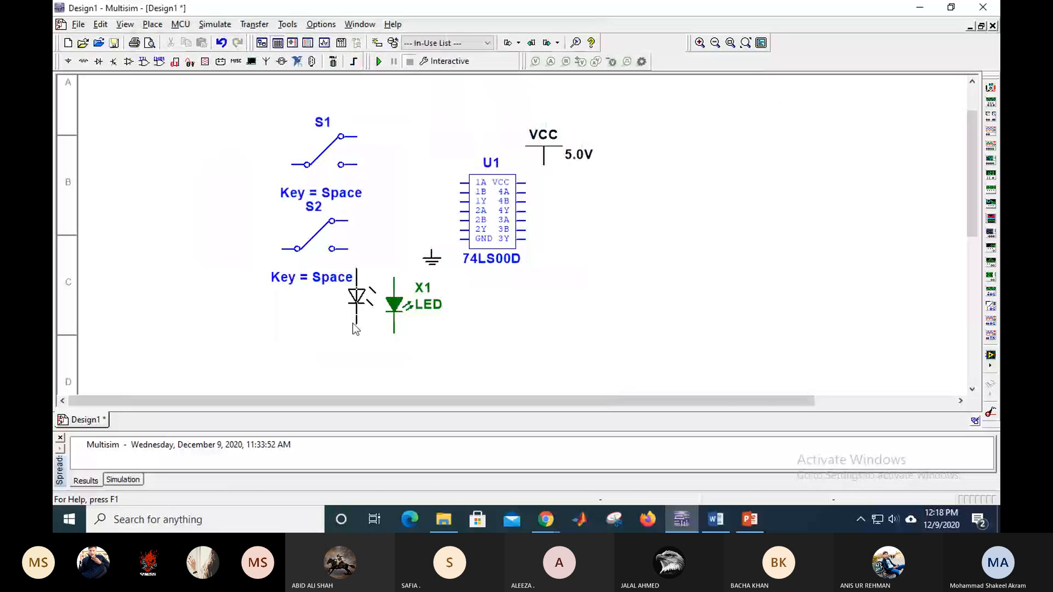
{"action": "left_click", "coordinate": [353, 324]}
{"action": "key", "text": "Escape"}
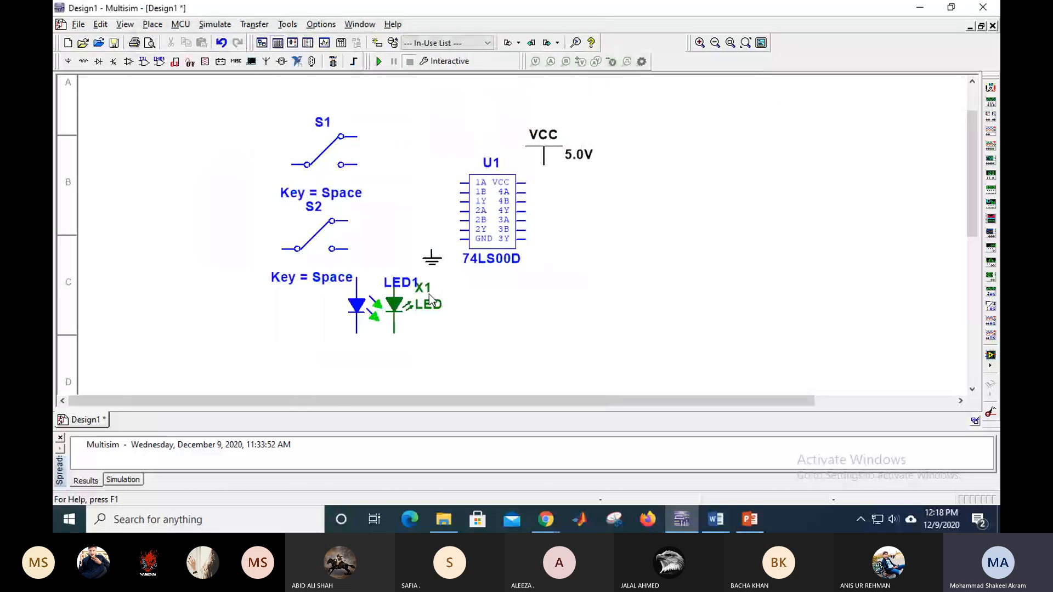
{"action": "left_click_drag", "start_coordinate": [353, 314], "coordinate": [400, 333]}
{"action": "left_click", "coordinate": [564, 327]}
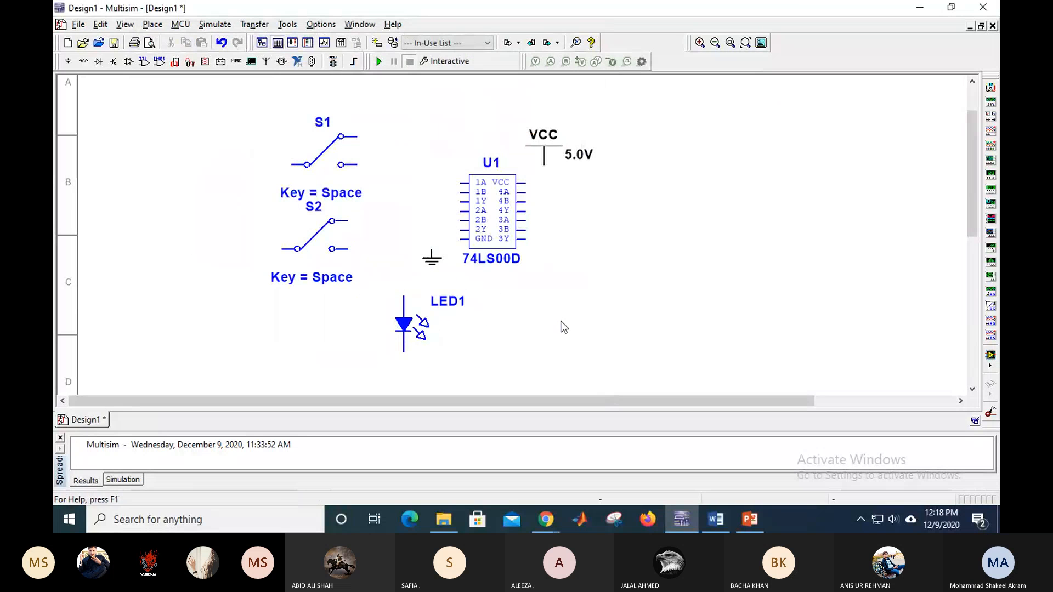
- Flip switches S1 and S2 horizontally so their common terminals face the 74LS00D
{"action": "right_click", "coordinate": [310, 250]}
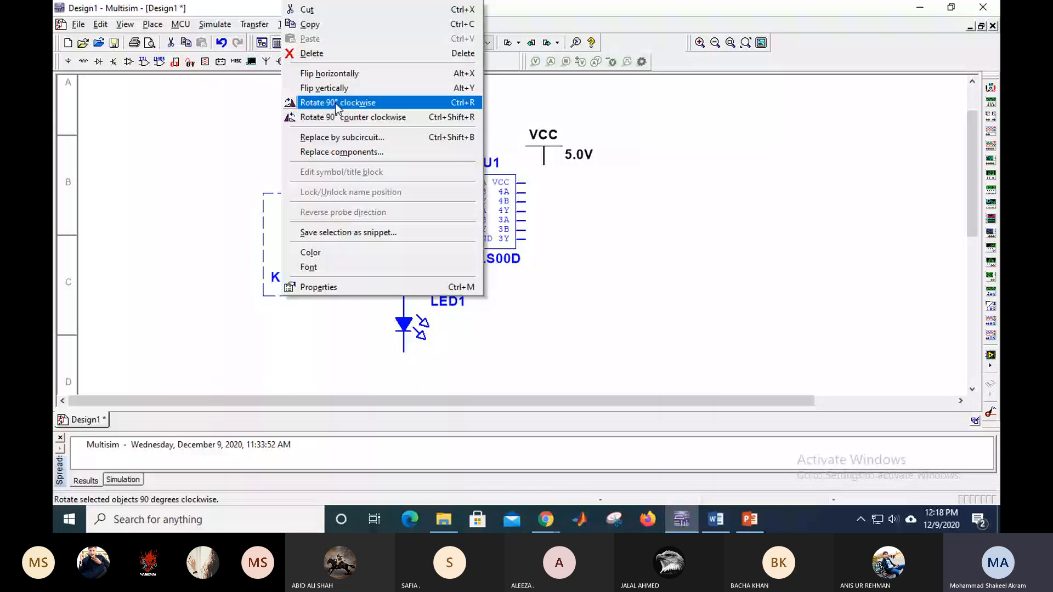
{"action": "left_click", "coordinate": [334, 104]}
{"action": "left_click", "coordinate": [214, 222]}
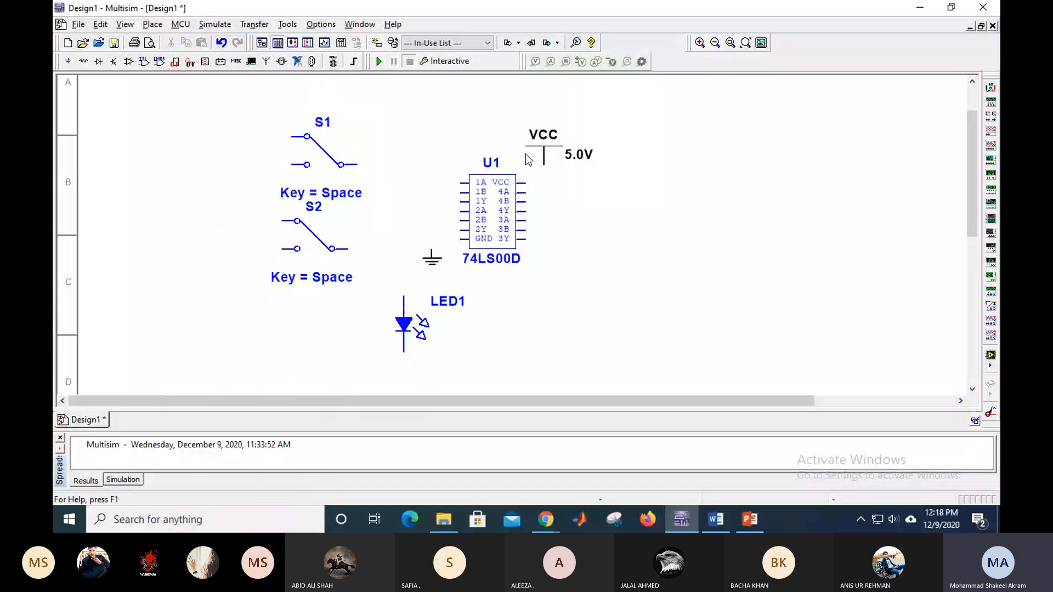
- Wire the common terminal of S1 to pin 1A and that of S2 to pin 1B of U1
{"action": "left_click", "coordinate": [357, 164]}
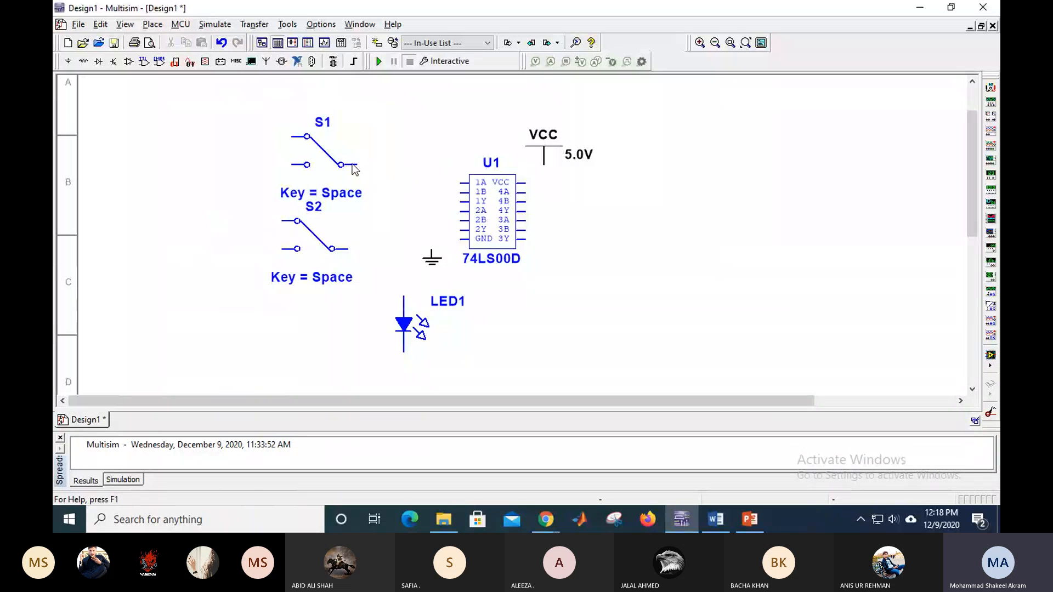
{"action": "left_click", "coordinate": [456, 181]}
{"action": "left_click", "coordinate": [347, 249]}
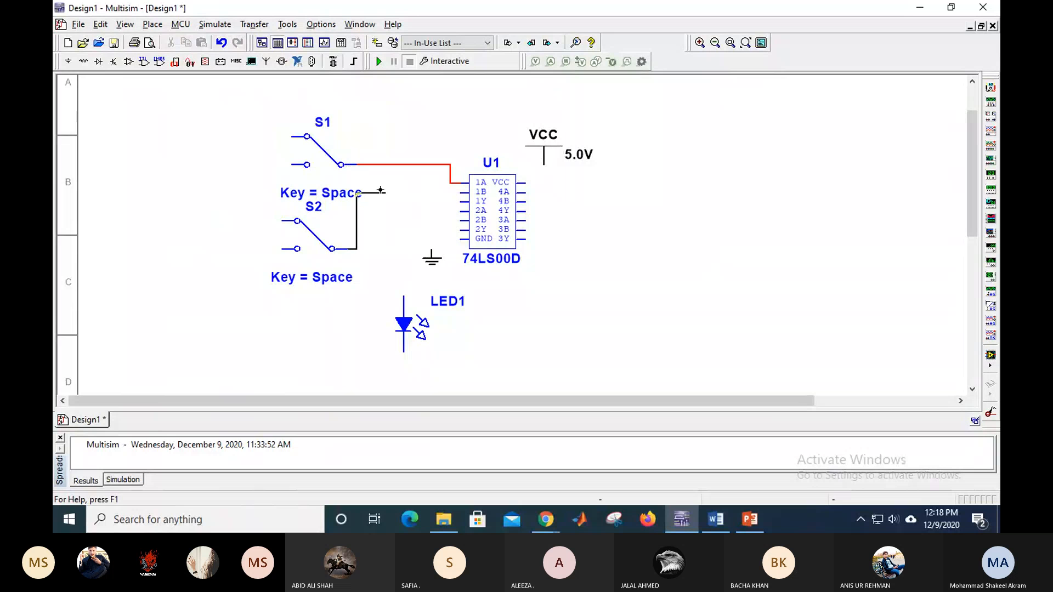
{"action": "left_click", "coordinate": [458, 193]}
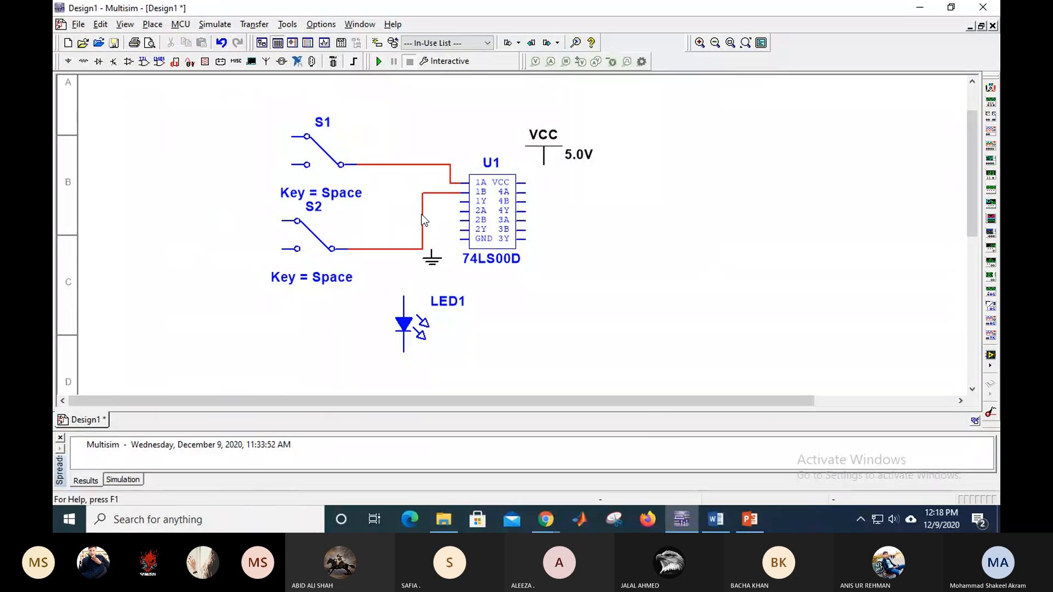
- Shift the vertical segment of the S2-to-1B wire closer to S2, away from the ground symbol
{"action": "double_click", "coordinate": [422, 215]}
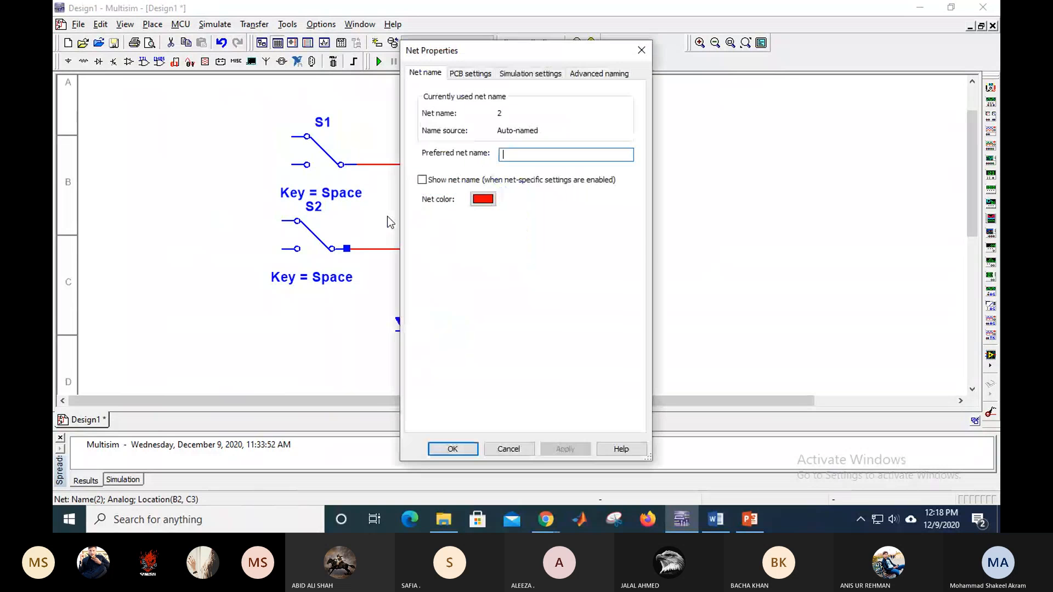
{"action": "key", "text": "Escape"}
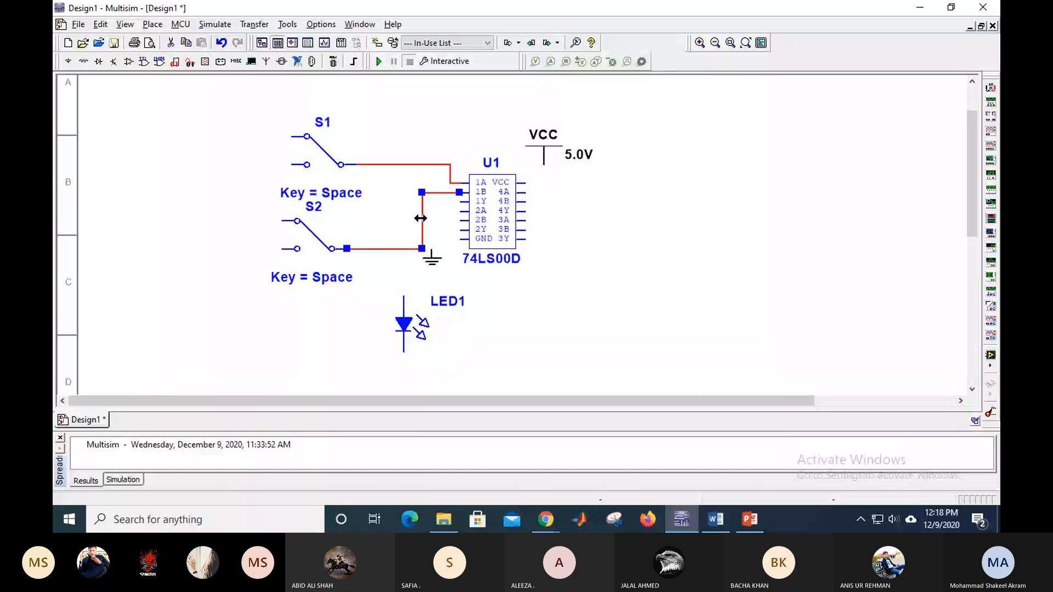
{"action": "left_click_drag", "start_coordinate": [420, 218], "coordinate": [375, 219]}
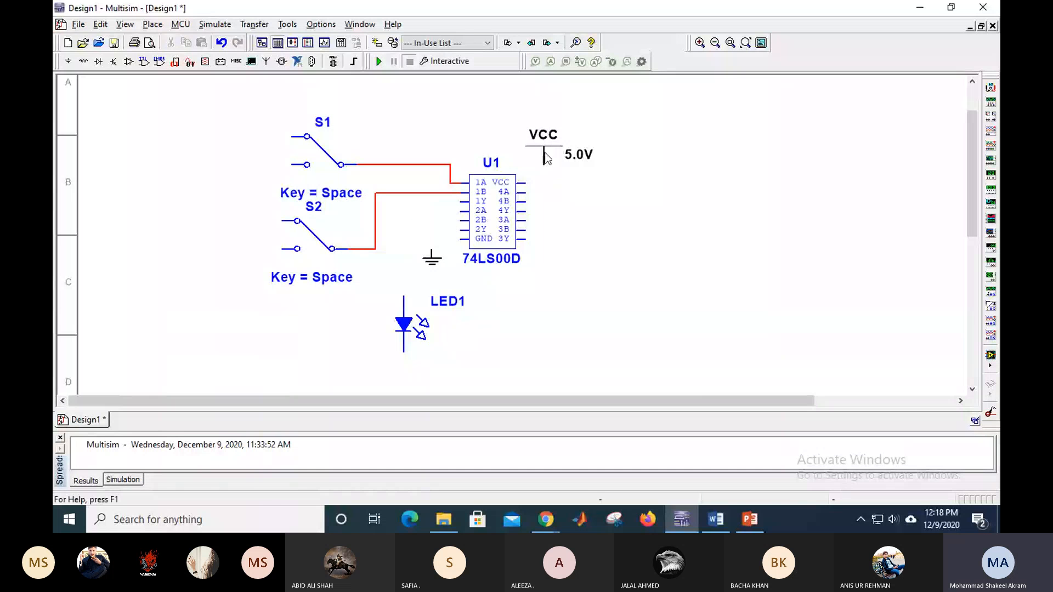
- Move the VCC source higher above U1 and wire it to U1's VCC pin
{"action": "left_click", "coordinate": [547, 156]}
{"action": "left_click_drag", "start_coordinate": [546, 156], "coordinate": [547, 110]}
{"action": "left_click", "coordinate": [564, 135]}
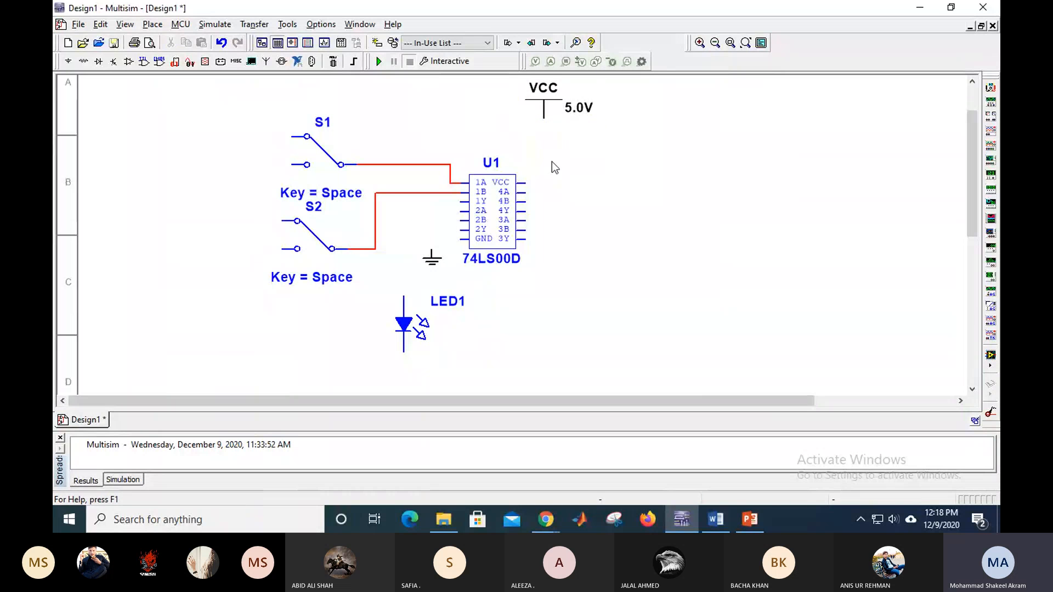
{"action": "left_click", "coordinate": [545, 117]}
{"action": "left_click", "coordinate": [525, 183]}
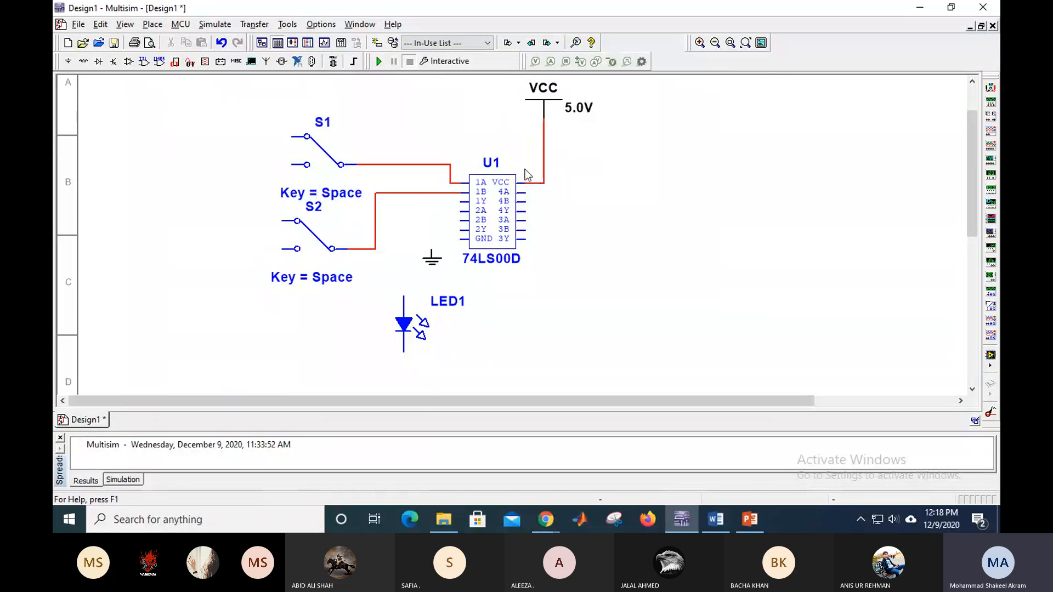
- Wire the upper throw terminals of S1 and S2 to the VCC supply line
{"action": "left_click", "coordinate": [291, 136]}
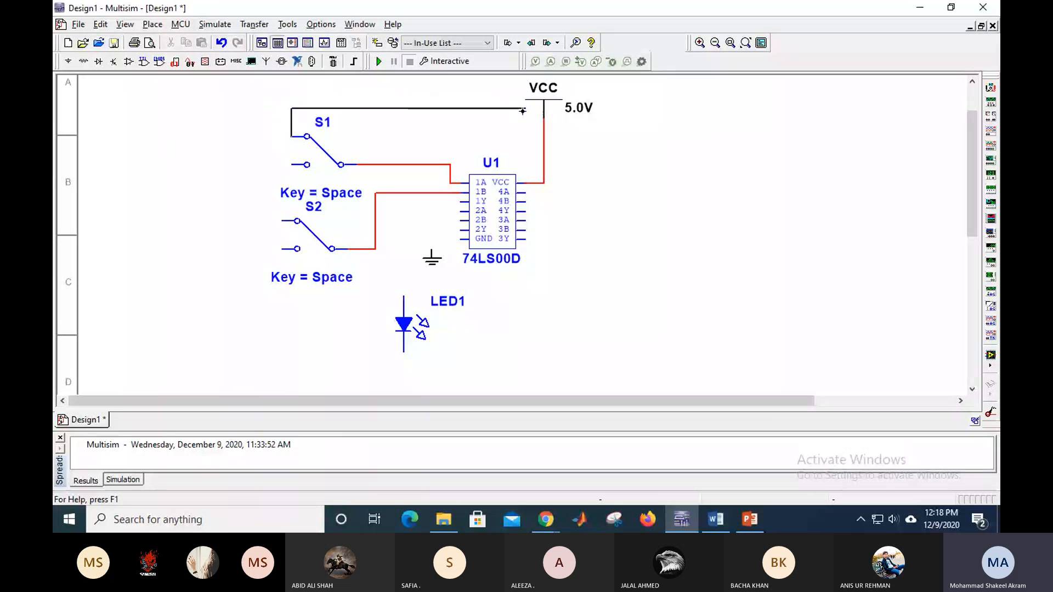
{"action": "left_click", "coordinate": [544, 126]}
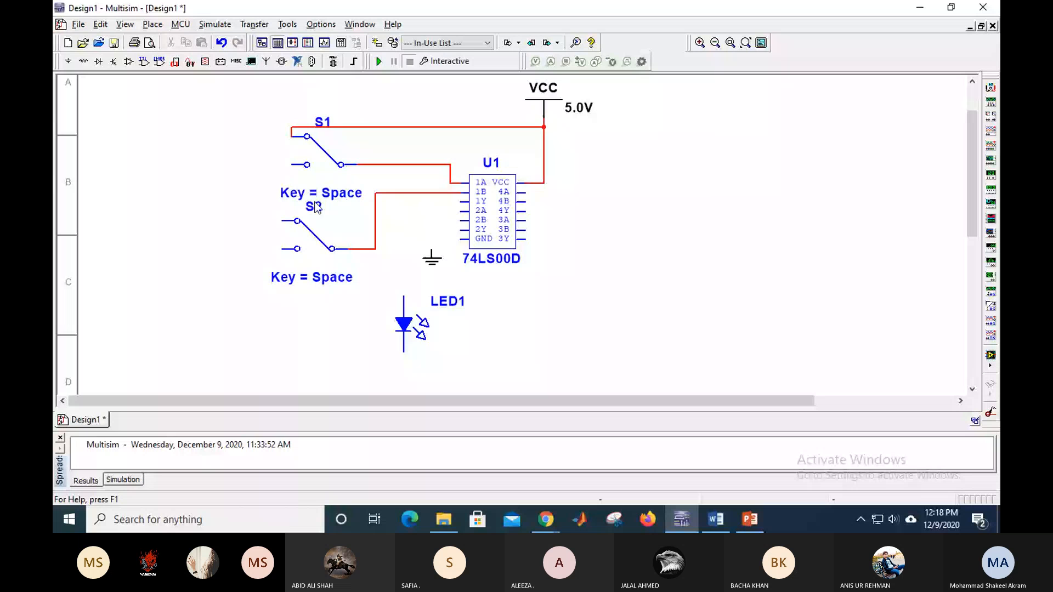
{"action": "left_click", "coordinate": [297, 219]}
{"action": "left_click", "coordinate": [291, 127]}
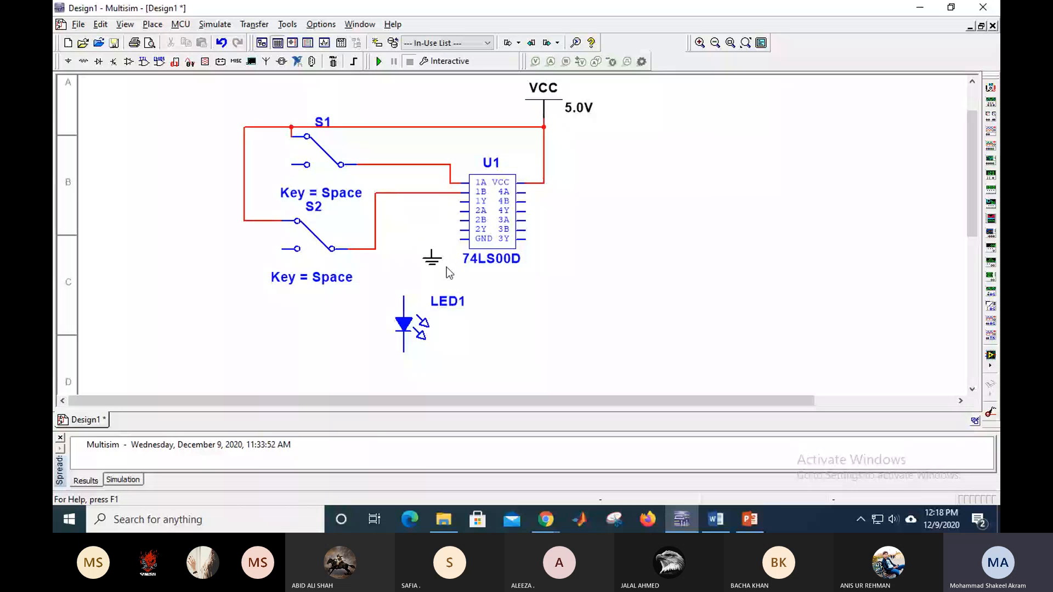
- Move the ground symbol down below the circuit, and place LED1 between S2 and U1 with its label beneath it
{"action": "left_click", "coordinate": [431, 255]}
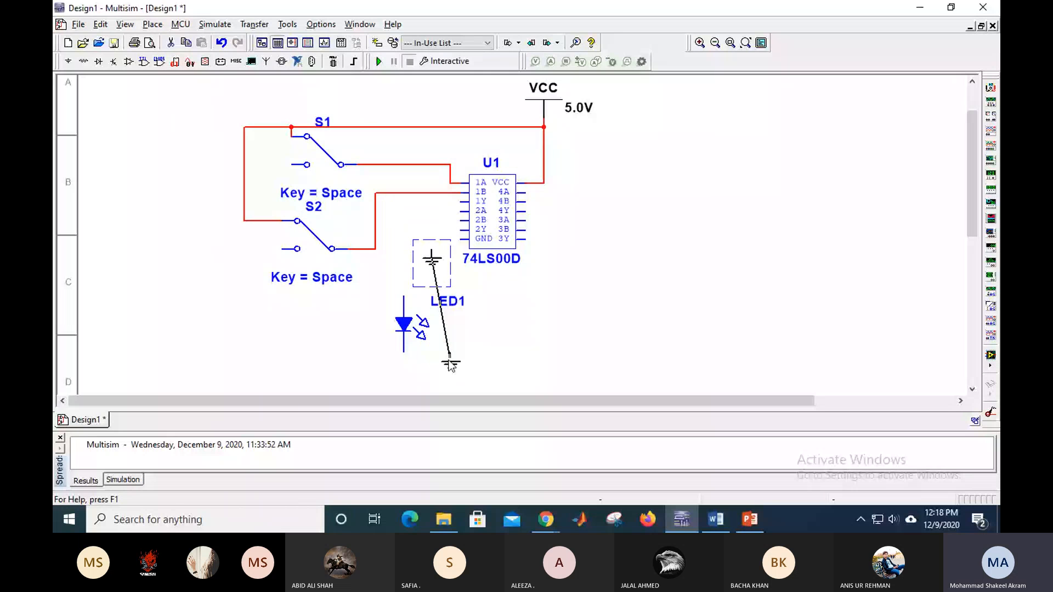
{"action": "left_click_drag", "start_coordinate": [451, 366], "coordinate": [442, 363]}
{"action": "left_click_drag", "start_coordinate": [402, 328], "coordinate": [412, 253]}
{"action": "left_click", "coordinate": [523, 314]}
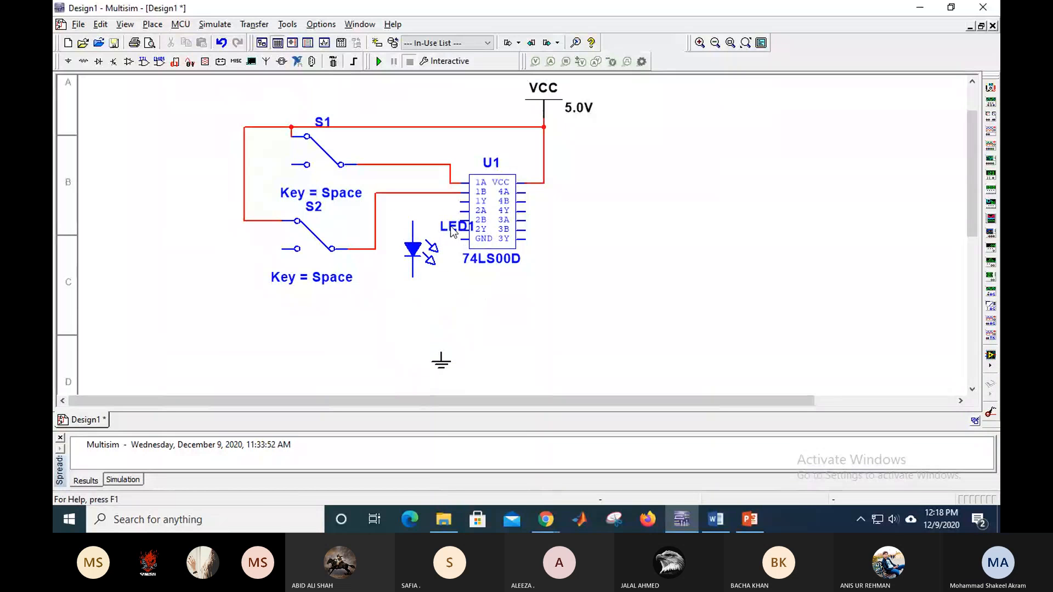
{"action": "left_click_drag", "start_coordinate": [429, 287], "coordinate": [430, 288]}
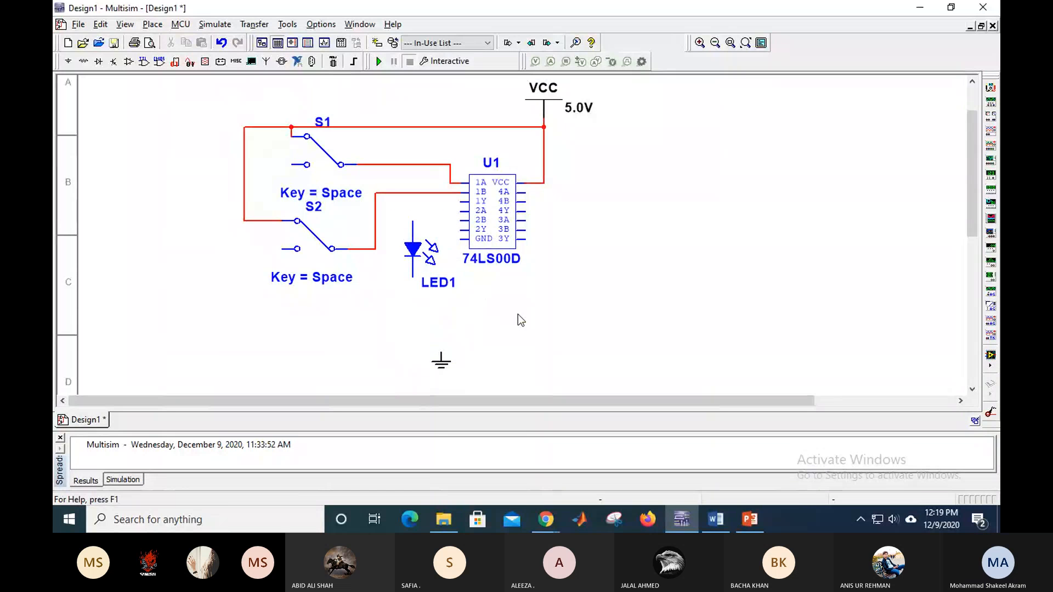
- Wire U1's GND pin and the lower throw terminals of S1 and S2 to ground
{"action": "left_click", "coordinate": [464, 239]}
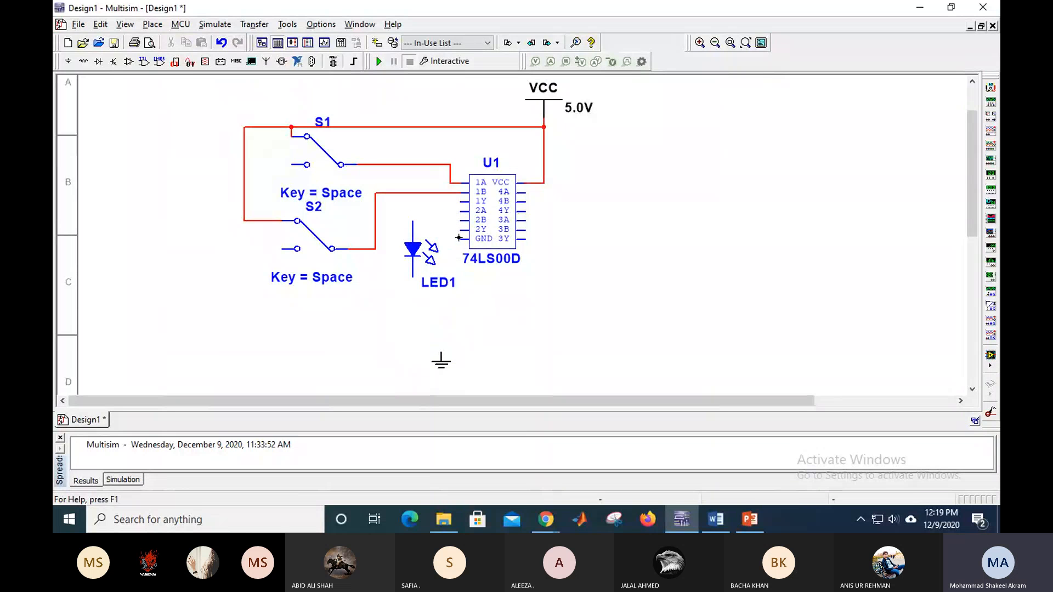
{"action": "left_click", "coordinate": [442, 351]}
{"action": "left_click", "coordinate": [306, 164]}
{"action": "left_click", "coordinate": [263, 351]}
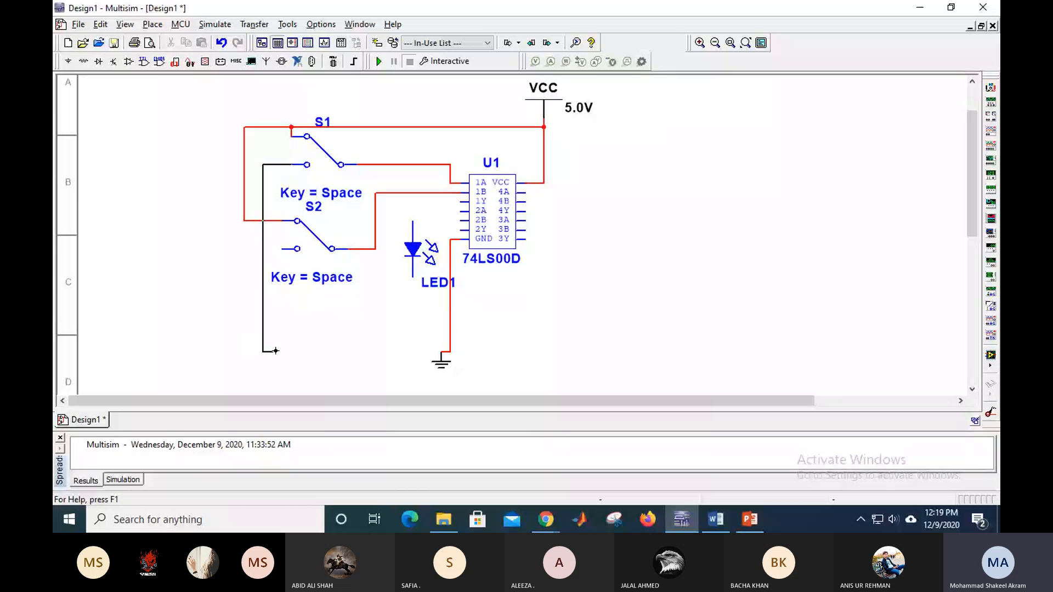
{"action": "left_click", "coordinate": [449, 346]}
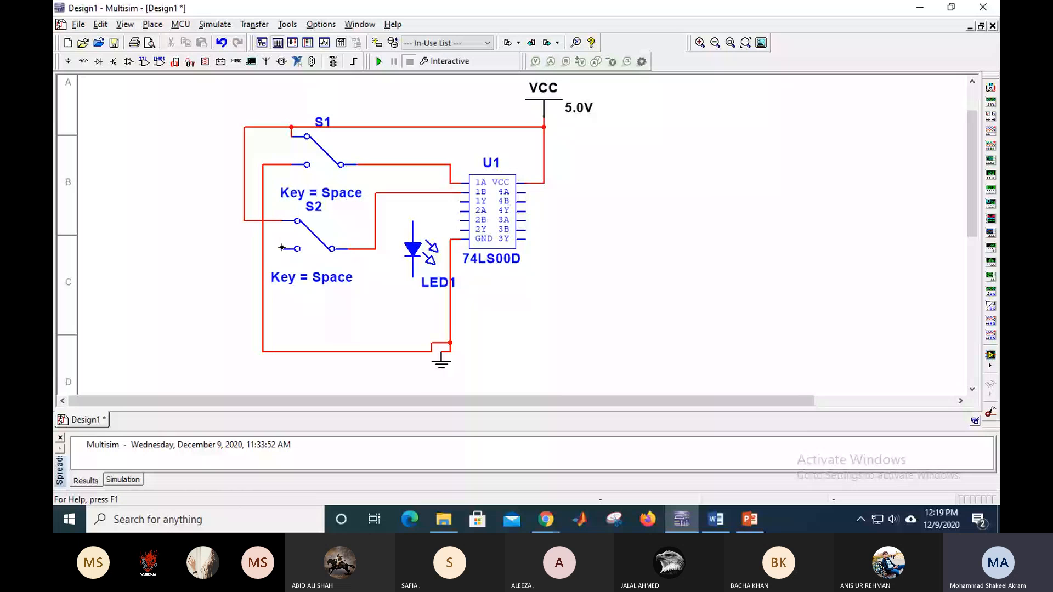
{"action": "left_click_drag", "start_coordinate": [282, 248], "coordinate": [262, 249]}
- Wire U1's 1Y output to the anode of LED1 and the LED's cathode to the ground line
{"action": "left_click_drag", "start_coordinate": [460, 202], "coordinate": [413, 223]}
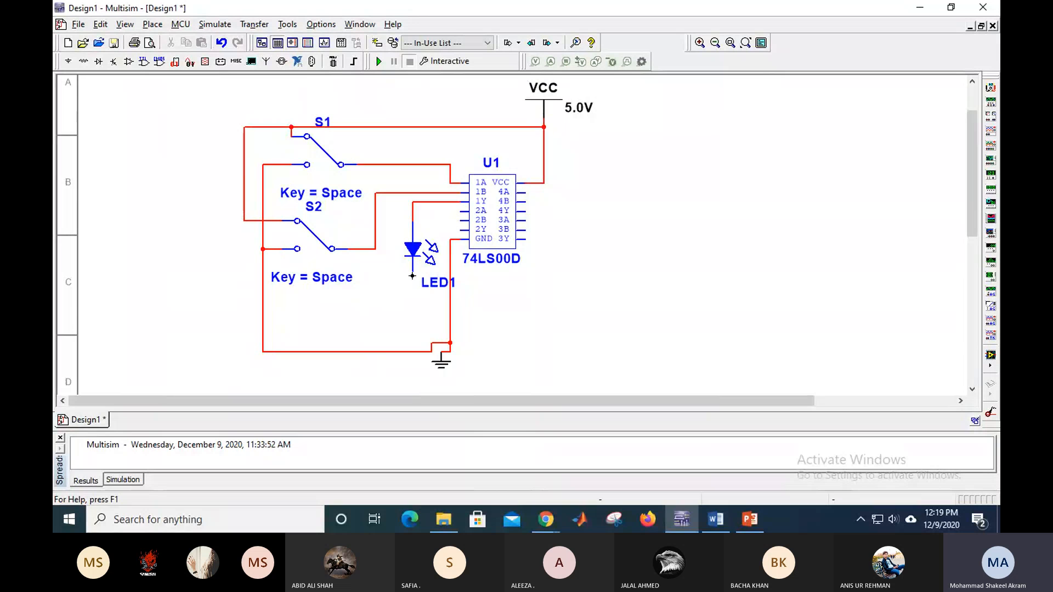
{"action": "left_click_drag", "start_coordinate": [412, 277], "coordinate": [413, 351]}
- Simulate the NAND circuit, switching S2 to ground, then S1 to ground, then S2 back to VCC
{"action": "left_click", "coordinate": [380, 62]}
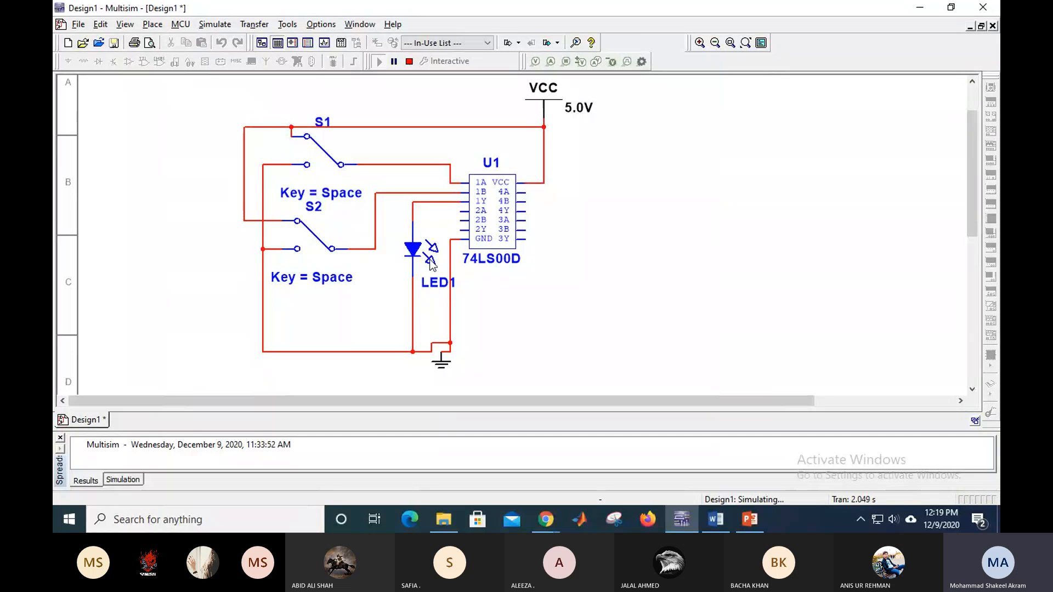
{"action": "left_click", "coordinate": [321, 246]}
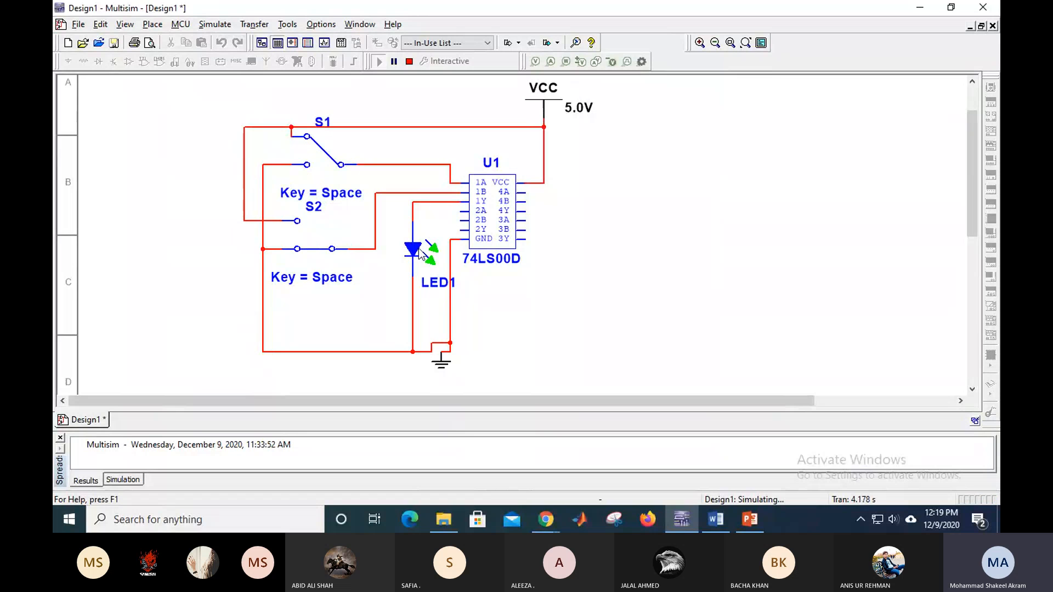
{"action": "left_click", "coordinate": [332, 164]}
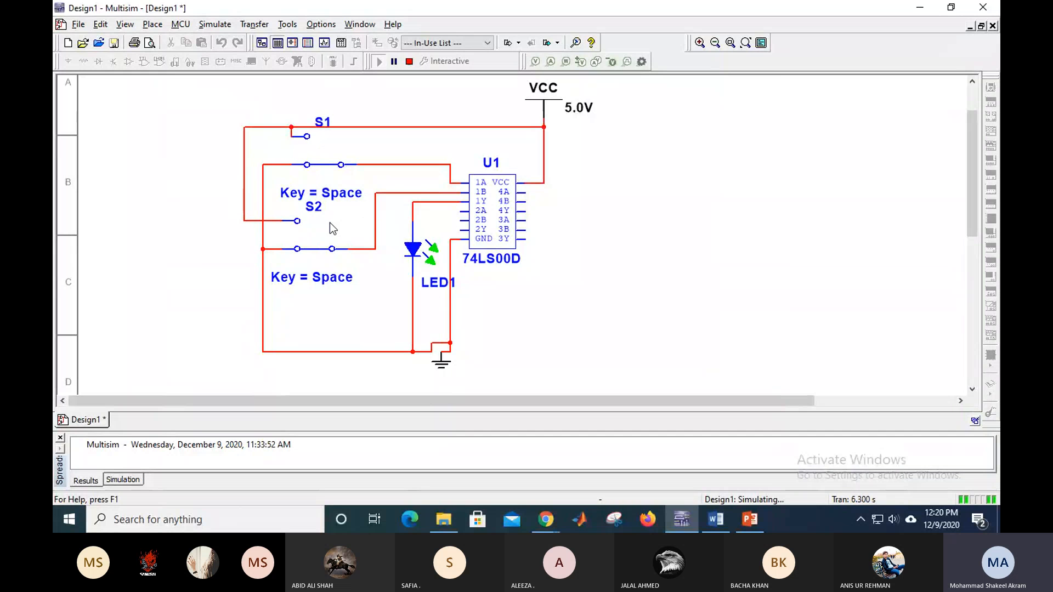
{"action": "left_click", "coordinate": [320, 253]}
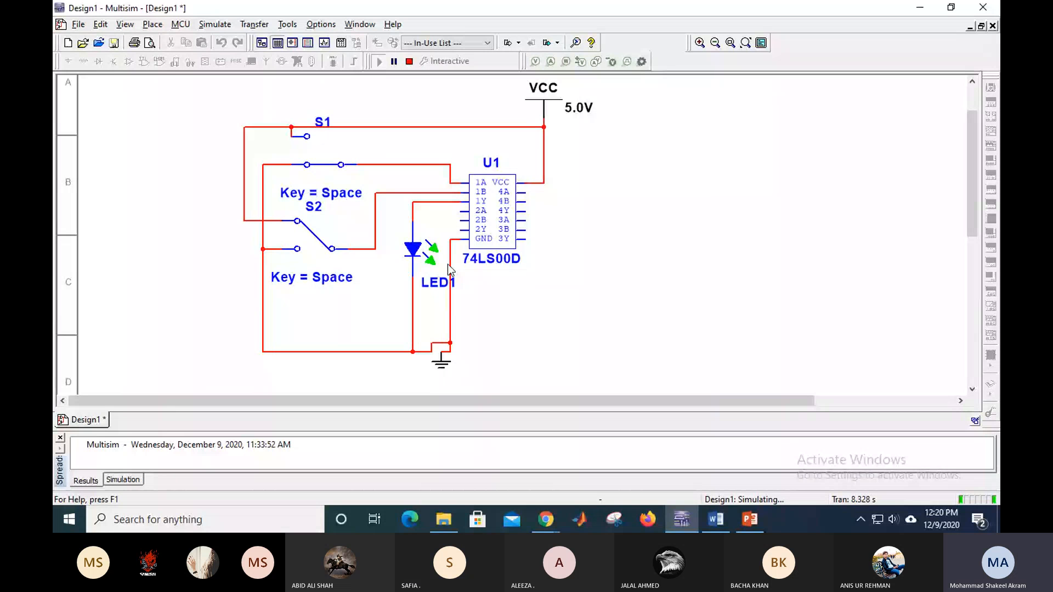
- Stop the simulation and replace U1 with the quad 2-input NOR chip 74LS02D
{"action": "right_click", "coordinate": [505, 226]}
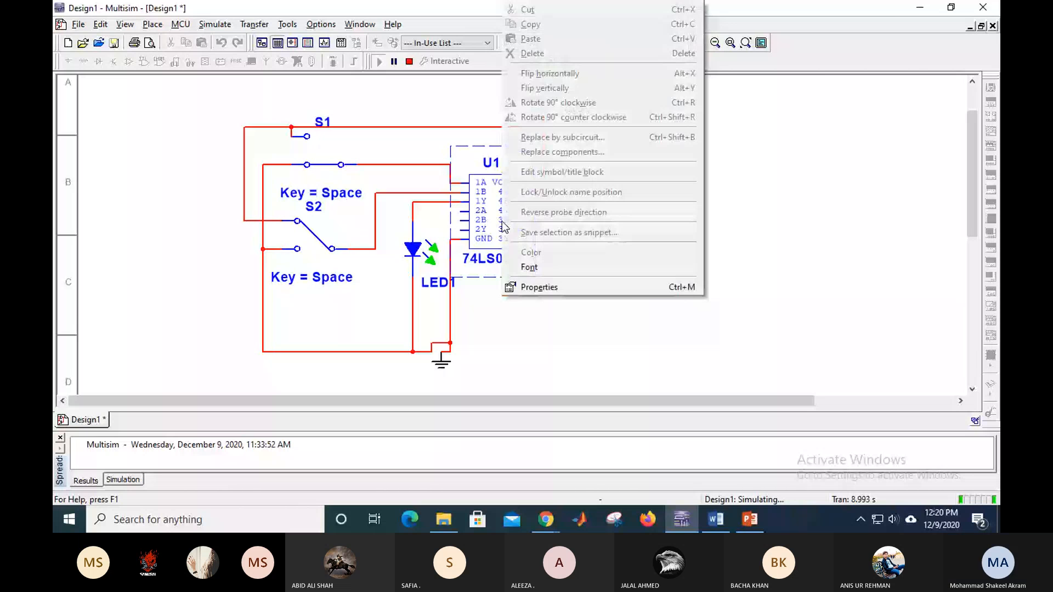
{"action": "scroll", "coordinate": [503, 223], "scroll_direction": "up", "scroll_amount": 1}
{"action": "right_click", "coordinate": [489, 252]}
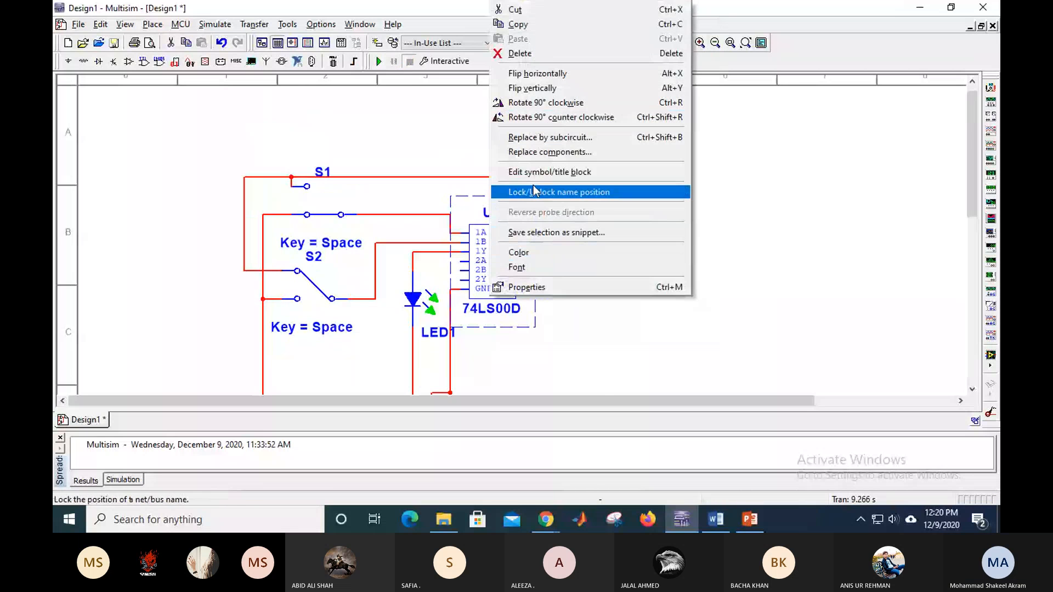
{"action": "left_click", "coordinate": [543, 153]}
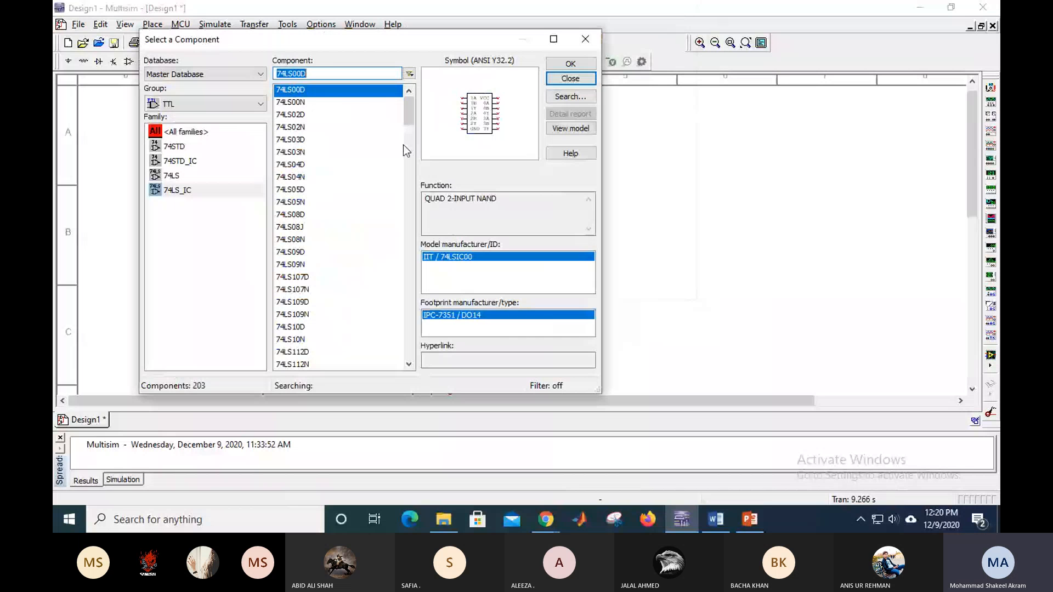
{"action": "left_click", "coordinate": [301, 74]}
{"action": "key", "text": "BackSpace"}
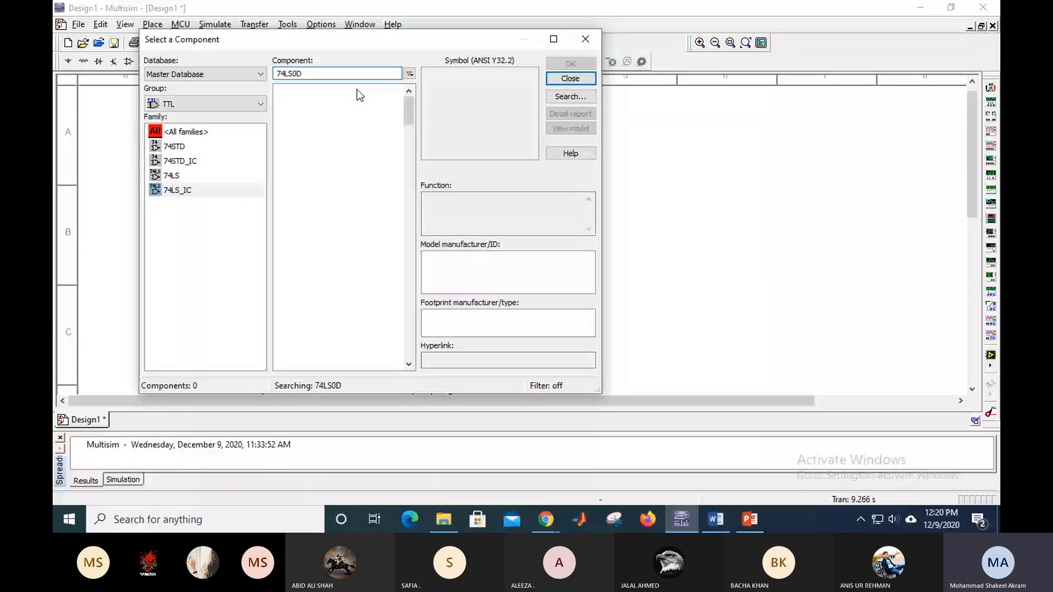
{"action": "type", "text": "2"}
{"action": "key", "text": "Delete"}
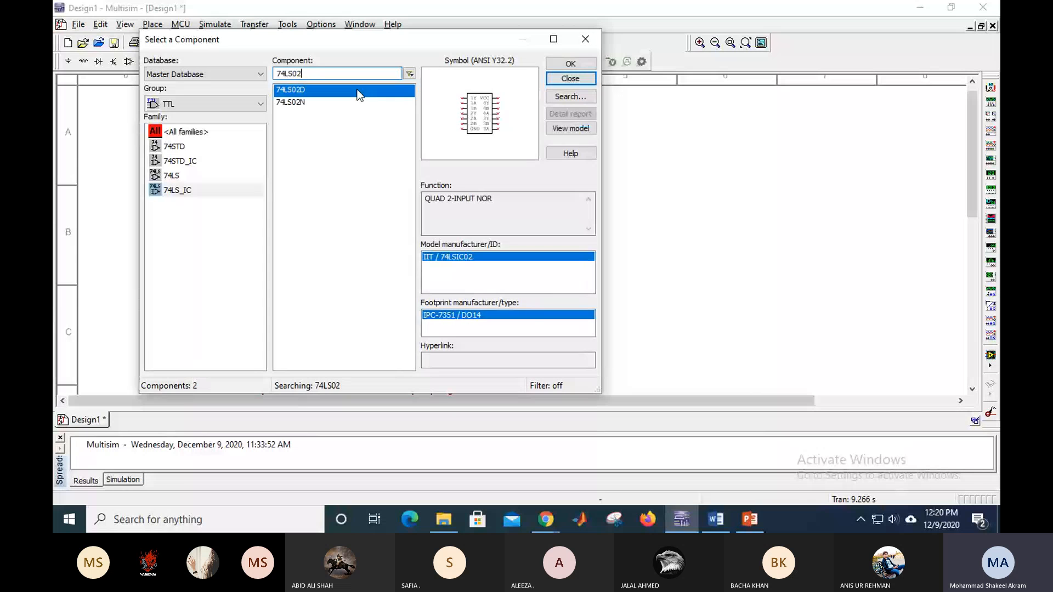
{"action": "left_click", "coordinate": [570, 79]}
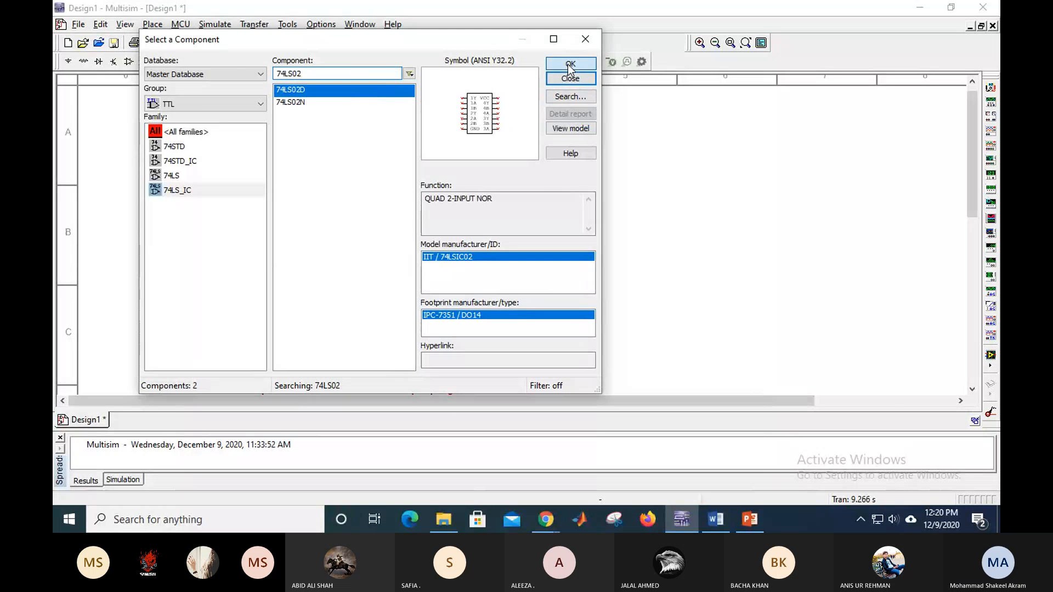
- Enlarge the schematic area by shrinking the results pane below it
{"action": "scroll", "coordinate": [539, 318], "scroll_direction": "right", "scroll_amount": 3}
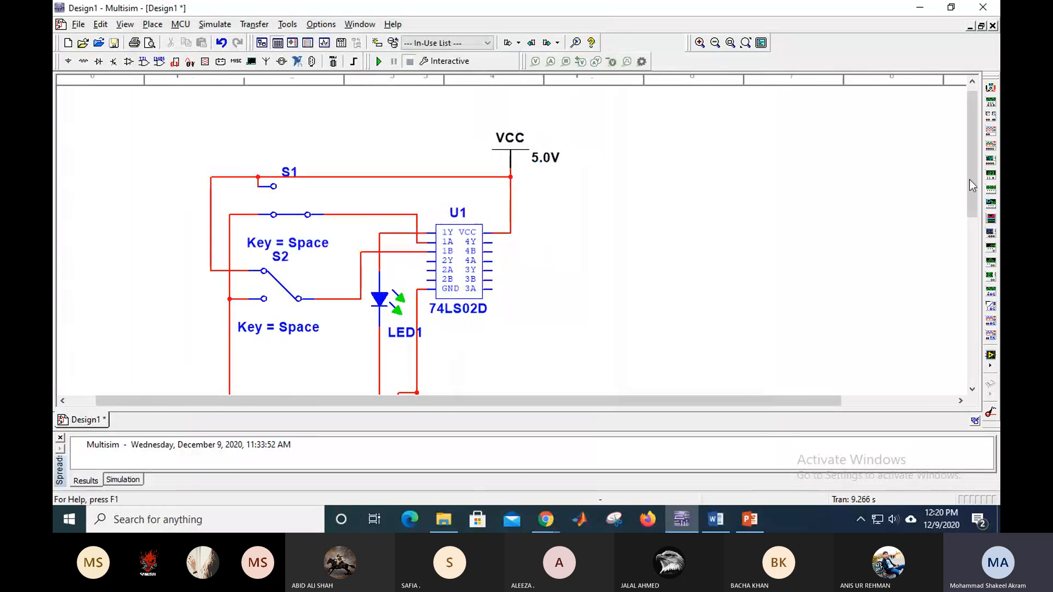
{"action": "scroll", "coordinate": [664, 324], "scroll_direction": "down", "scroll_amount": 5}
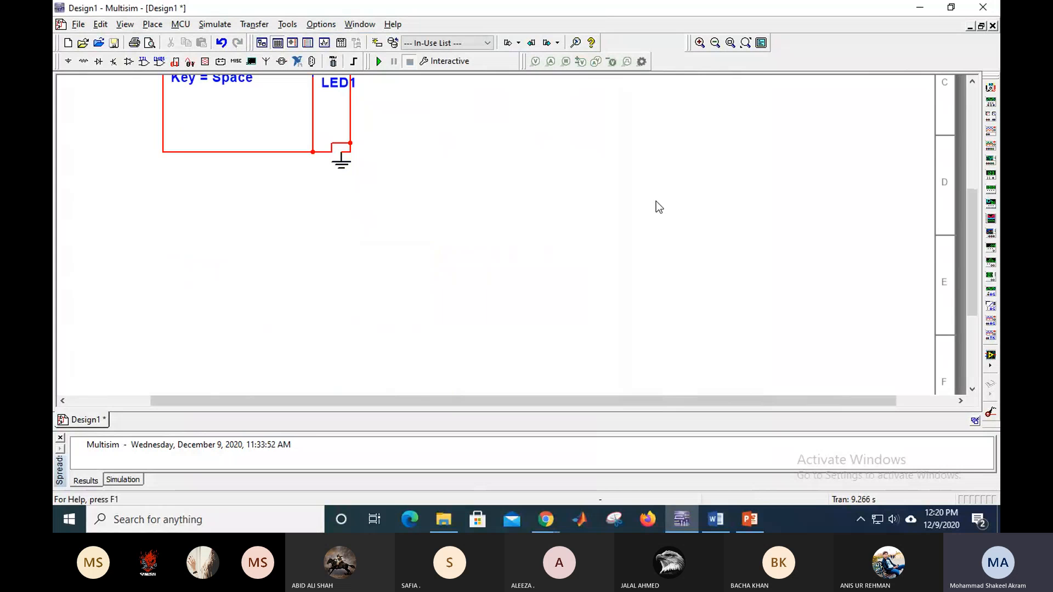
{"action": "left_click_drag", "start_coordinate": [976, 249], "coordinate": [955, 161]}
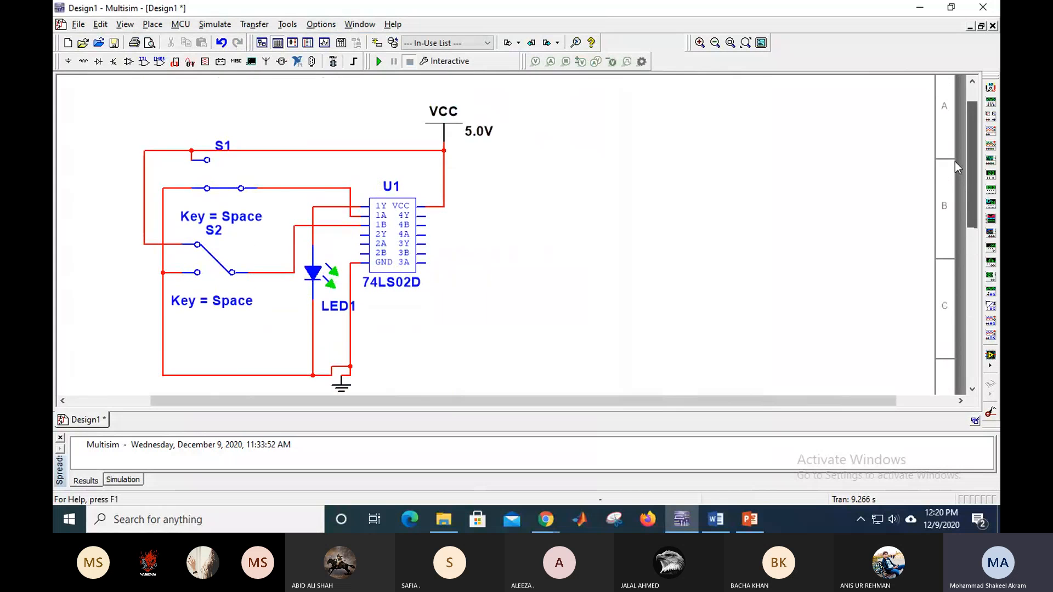
{"action": "left_click_drag", "start_coordinate": [553, 401], "coordinate": [482, 401]}
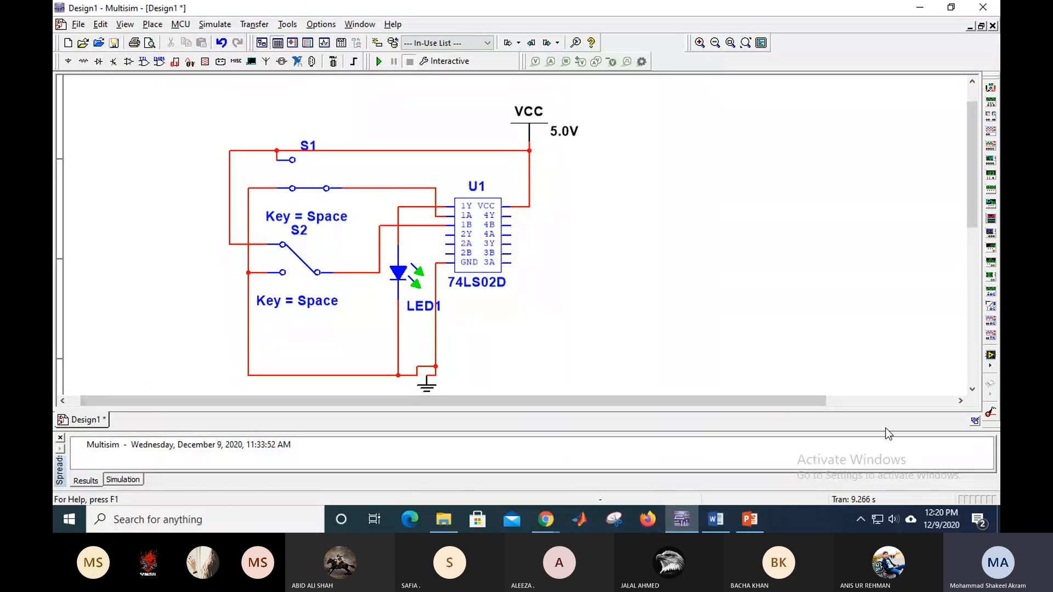
{"action": "left_click_drag", "start_coordinate": [973, 195], "coordinate": [973, 201]}
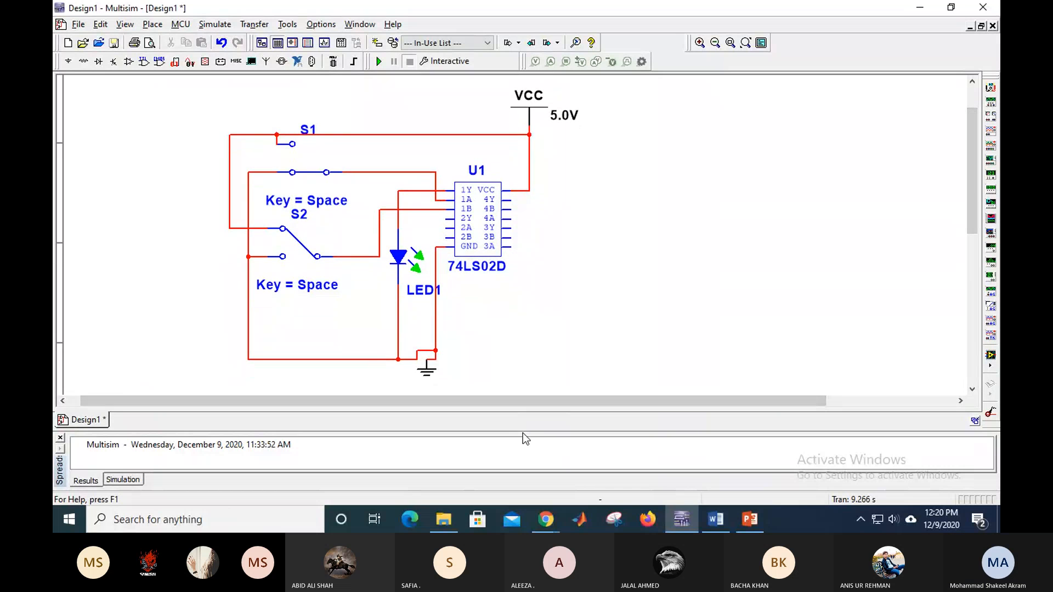
{"action": "left_click_drag", "start_coordinate": [524, 432], "coordinate": [527, 448]}
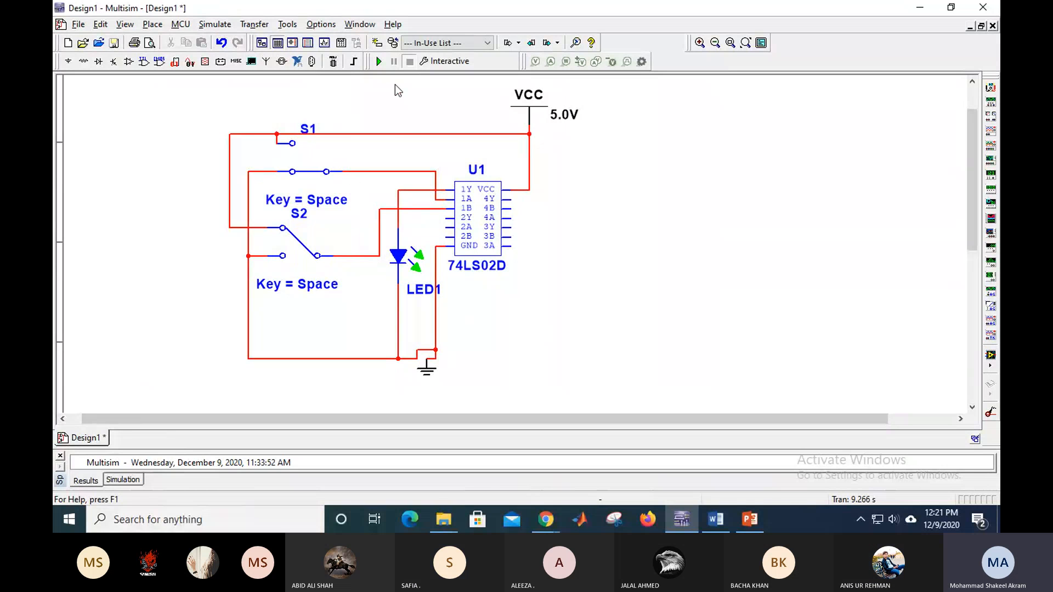
- Simulate the NOR circuit, switching S1 to VCC and back to ground, then S2 to ground
{"action": "left_click", "coordinate": [379, 60]}
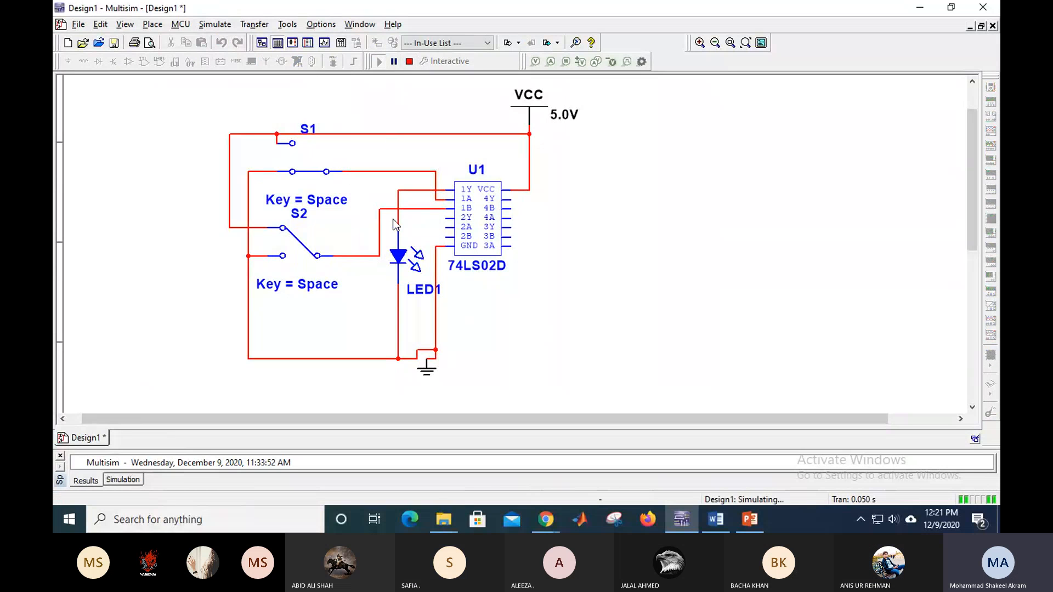
{"action": "left_click", "coordinate": [310, 173]}
{"action": "left_click", "coordinate": [313, 177]}
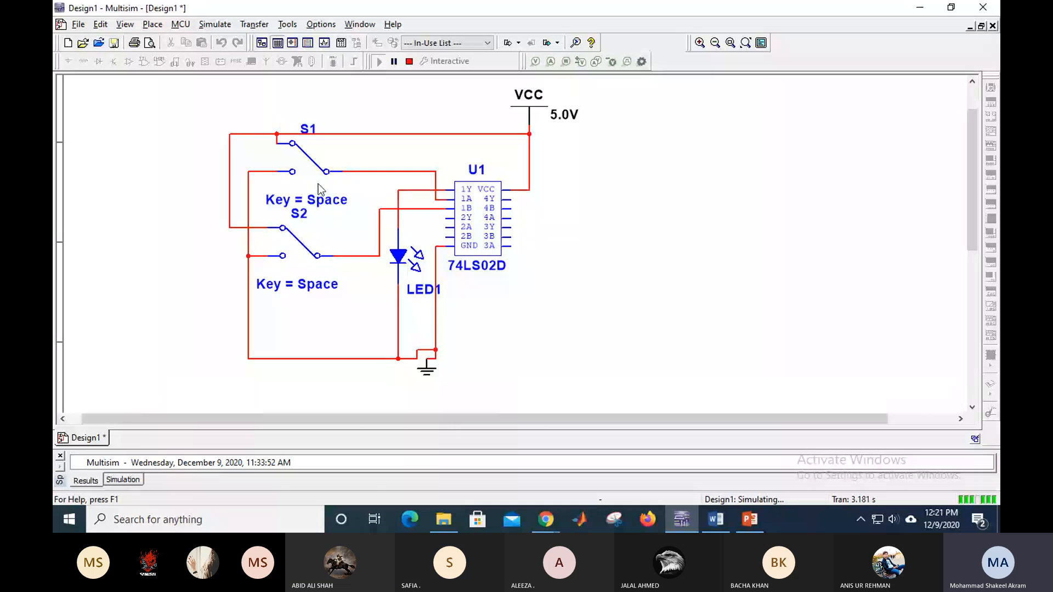
{"action": "key", "text": "space"}
{"action": "left_click", "coordinate": [299, 256]}
{"action": "left_click", "coordinate": [300, 256]}
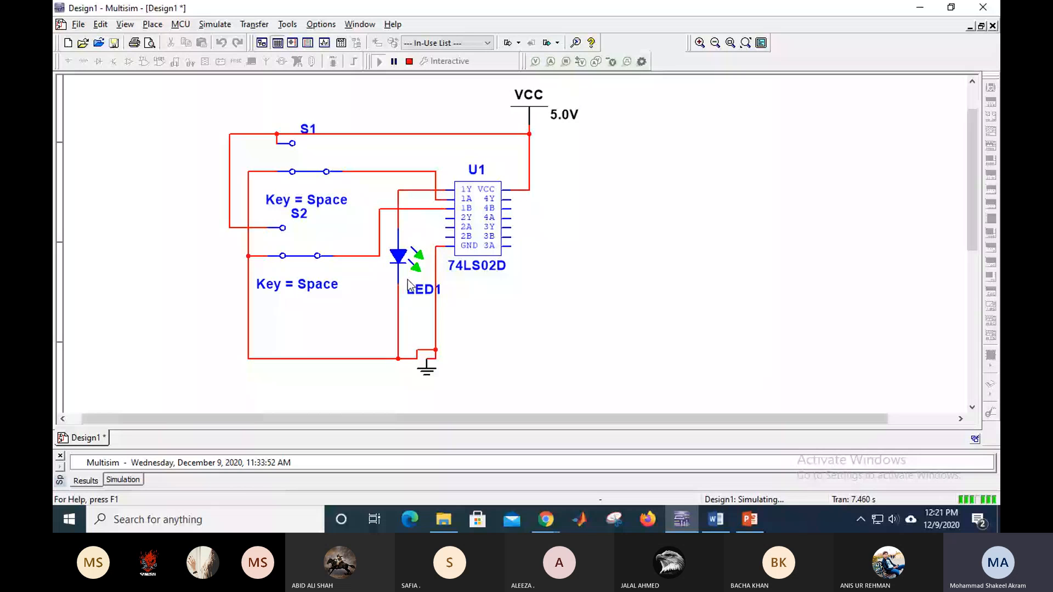
- Stop the simulation and delete the wire between U1's 1Y pin and LED1
{"action": "right_click", "coordinate": [398, 199]}
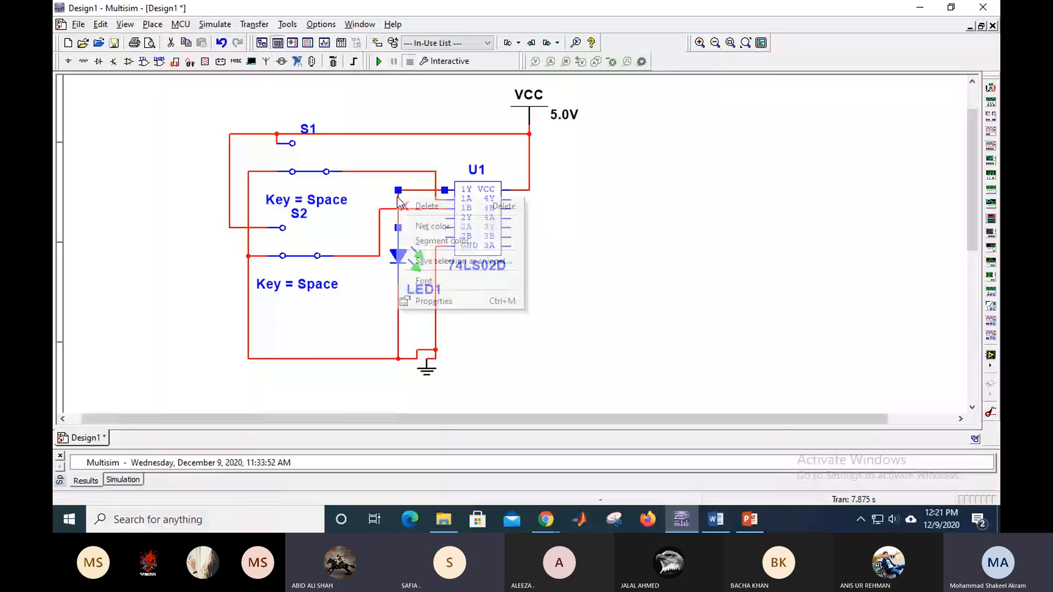
{"action": "key", "text": "Escape"}
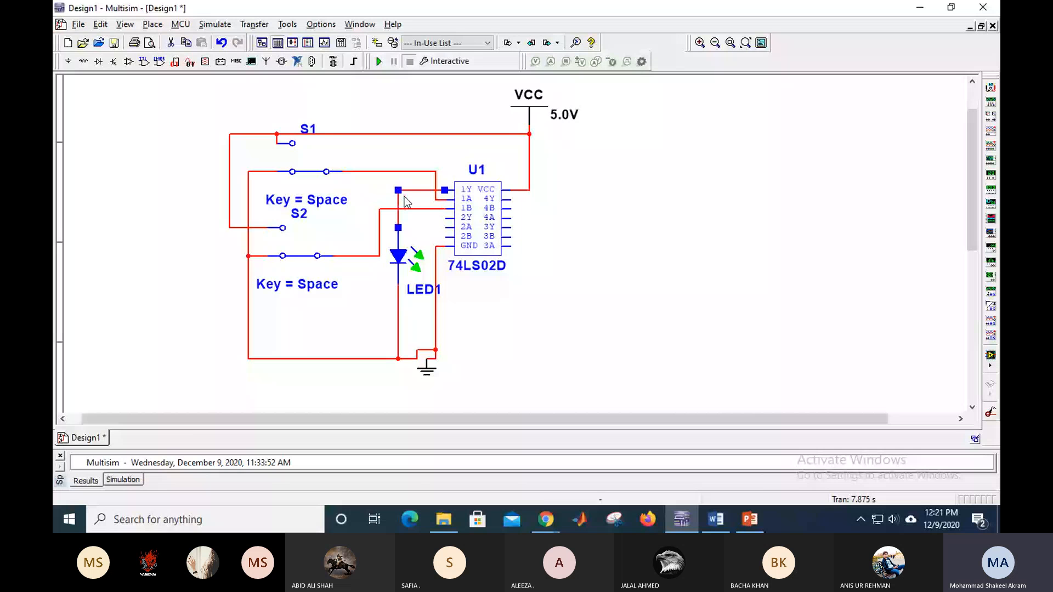
{"action": "key", "text": "Delete"}
- Wire U1's pin 1Y to pin 2Y and move LED1 down close to the ground line
{"action": "left_click", "coordinate": [445, 190]}
{"action": "left_click", "coordinate": [445, 218]}
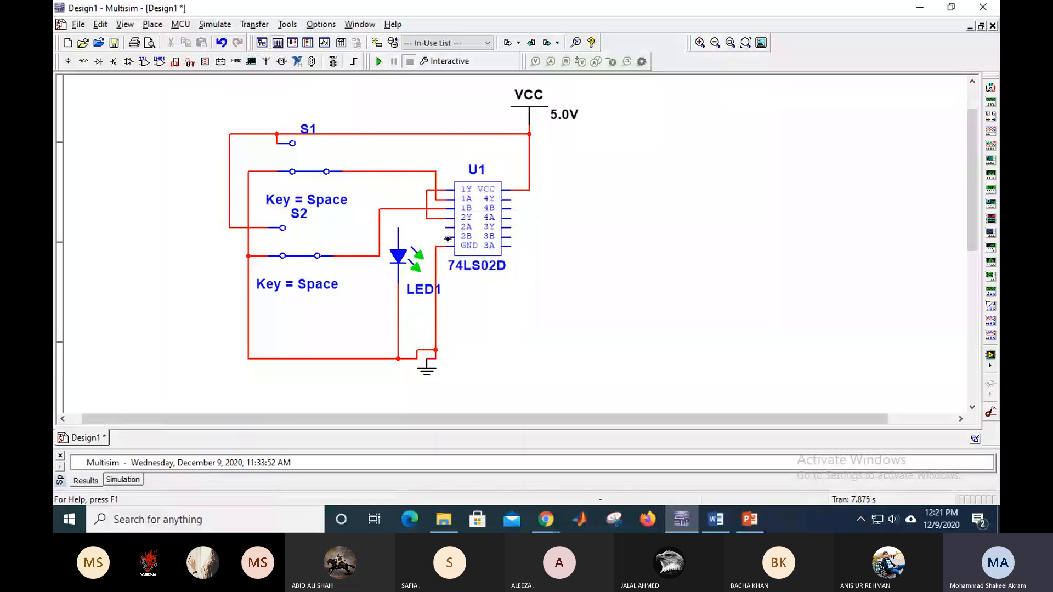
{"action": "left_click_drag", "start_coordinate": [402, 262], "coordinate": [404, 320]}
{"action": "left_click", "coordinate": [487, 341]}
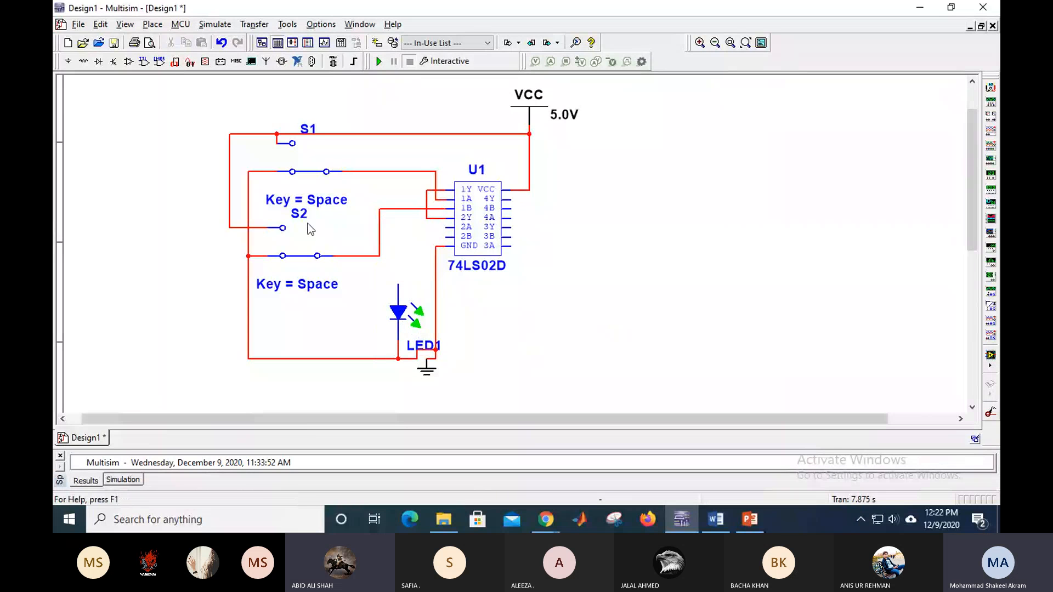
- Place one SPDT switch from the all-groups component list below S2, inside the ground loop
{"action": "left_click", "coordinate": [68, 61]}
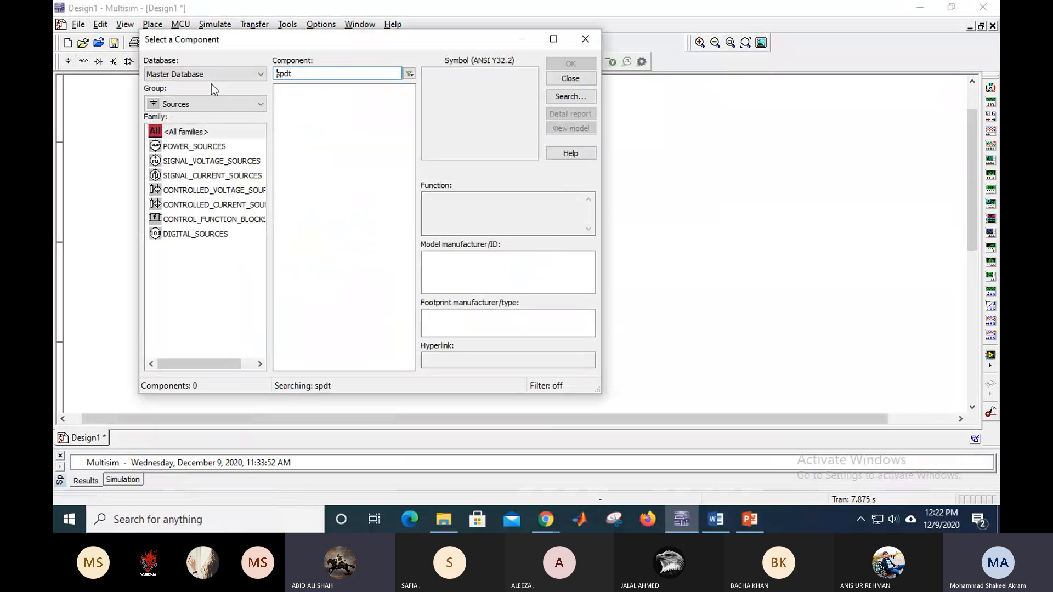
{"action": "left_click", "coordinate": [211, 104]}
{"action": "left_click", "coordinate": [190, 116]}
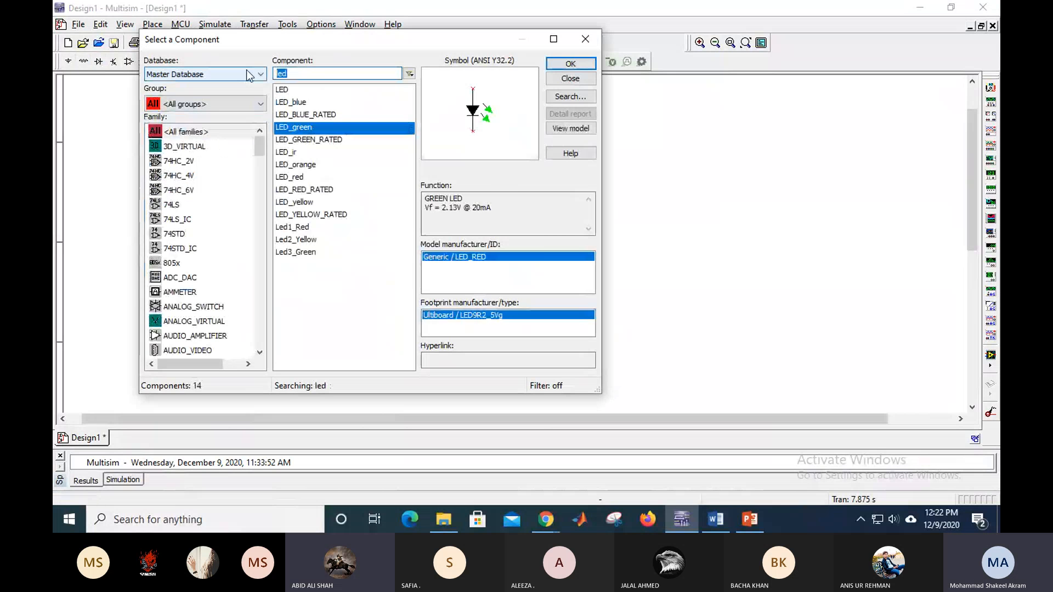
{"action": "key", "text": "BackSpace"}
{"action": "key", "text": "BackSpace"}
{"action": "type", "text": "dt"}
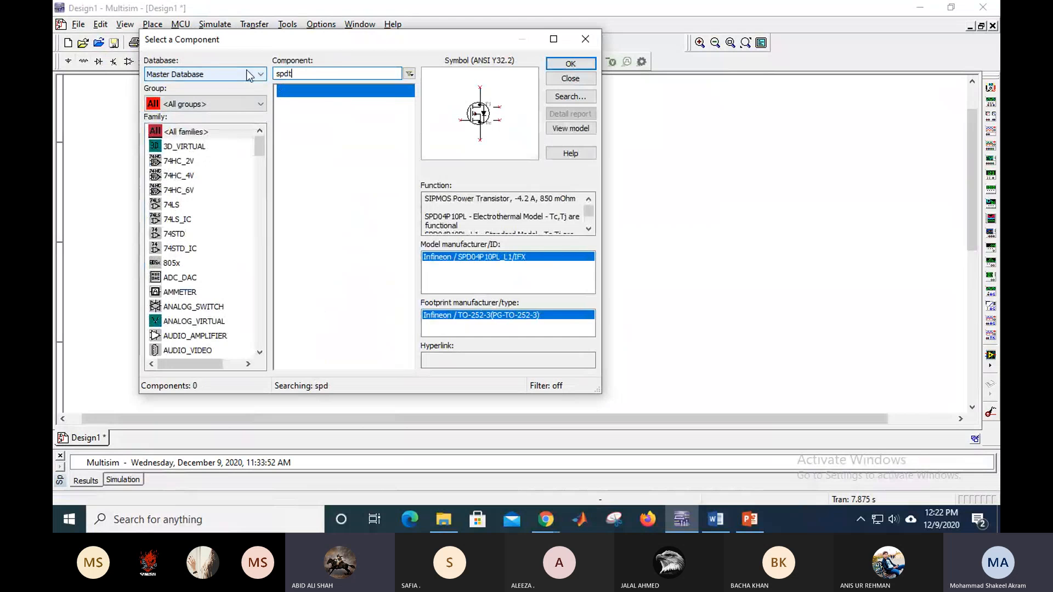
{"action": "left_click", "coordinate": [571, 64]}
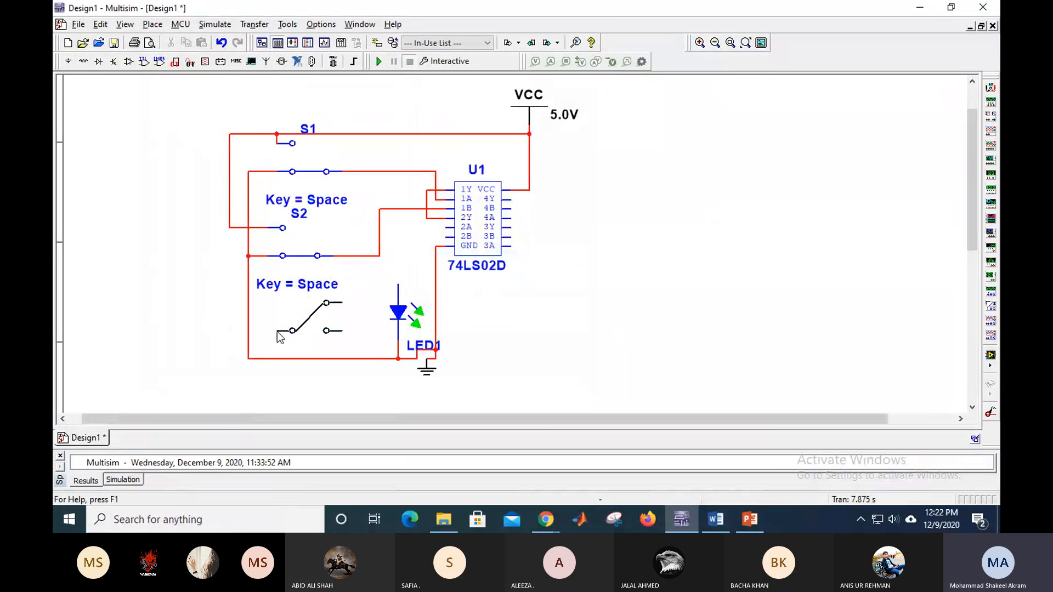
{"action": "left_click", "coordinate": [278, 330]}
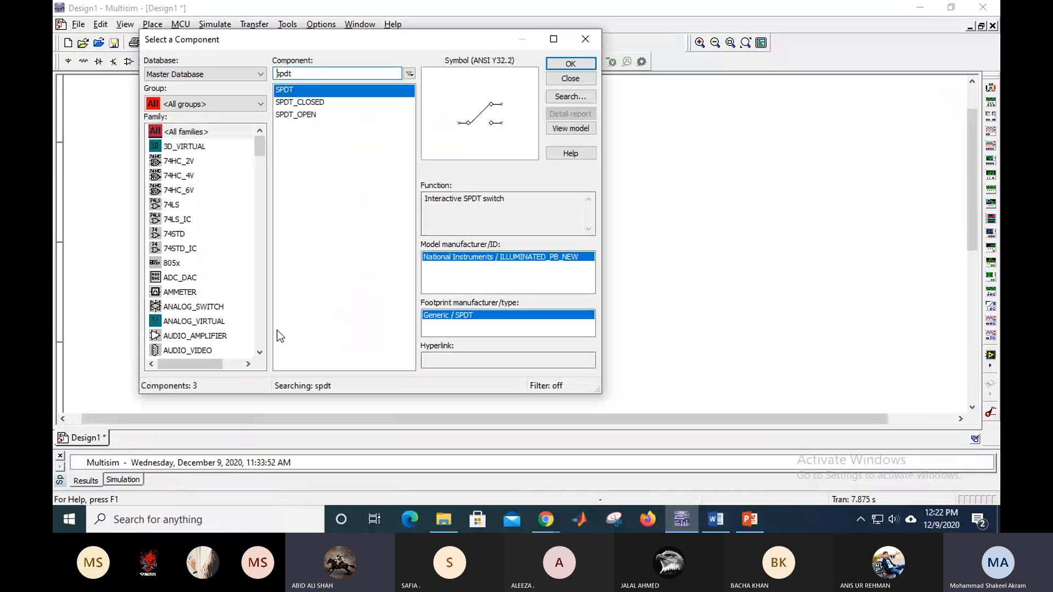
{"action": "key", "text": "Escape"}
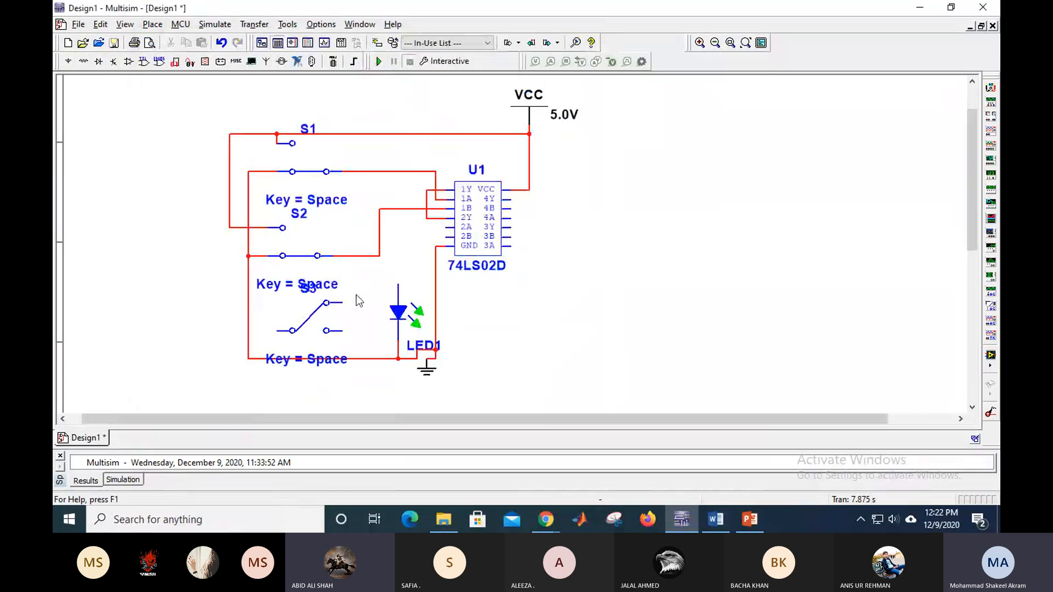
- Flip switch S3 horizontally and move its key label up off the ground wire
{"action": "right_click", "coordinate": [295, 320]}
{"action": "left_click", "coordinate": [389, 110]}
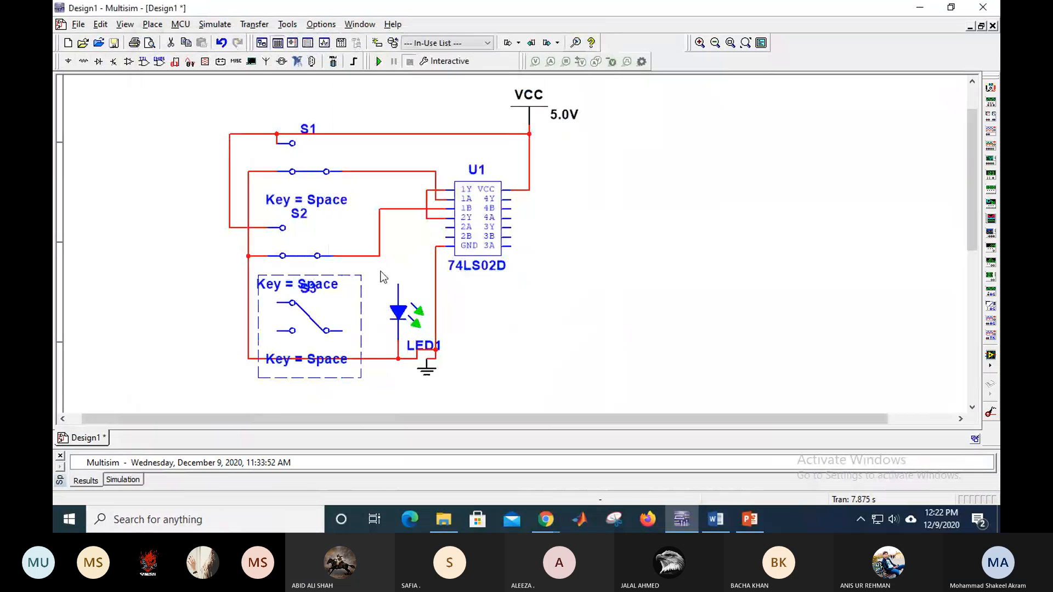
{"action": "left_click", "coordinate": [331, 366]}
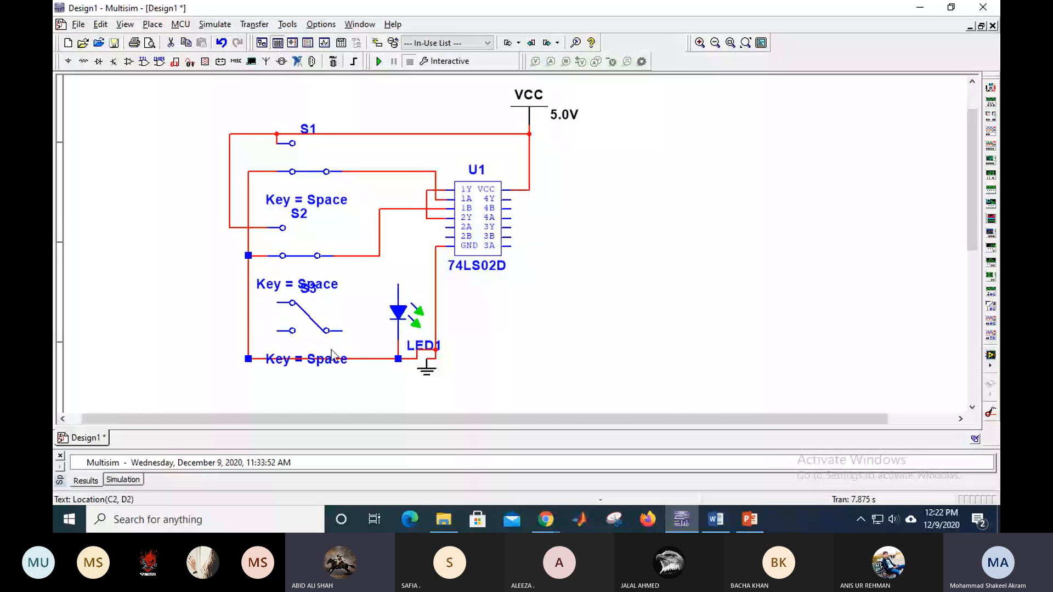
{"action": "left_click", "coordinate": [324, 356]}
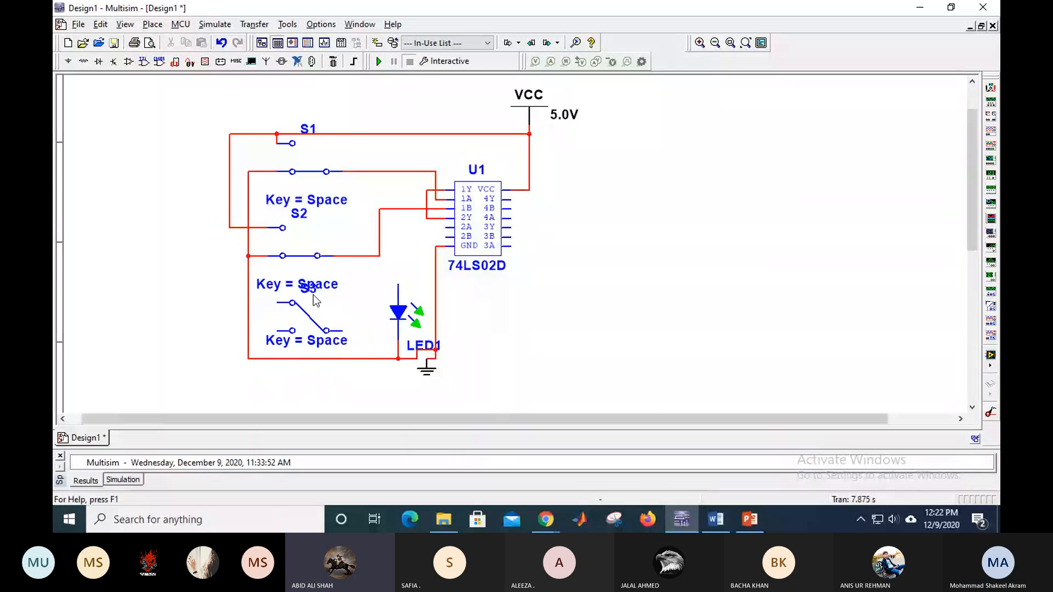
- Move S2's key label up beneath its switch so it clears S3's name
{"action": "left_click", "coordinate": [277, 286]}
{"action": "double_click", "coordinate": [282, 278]}
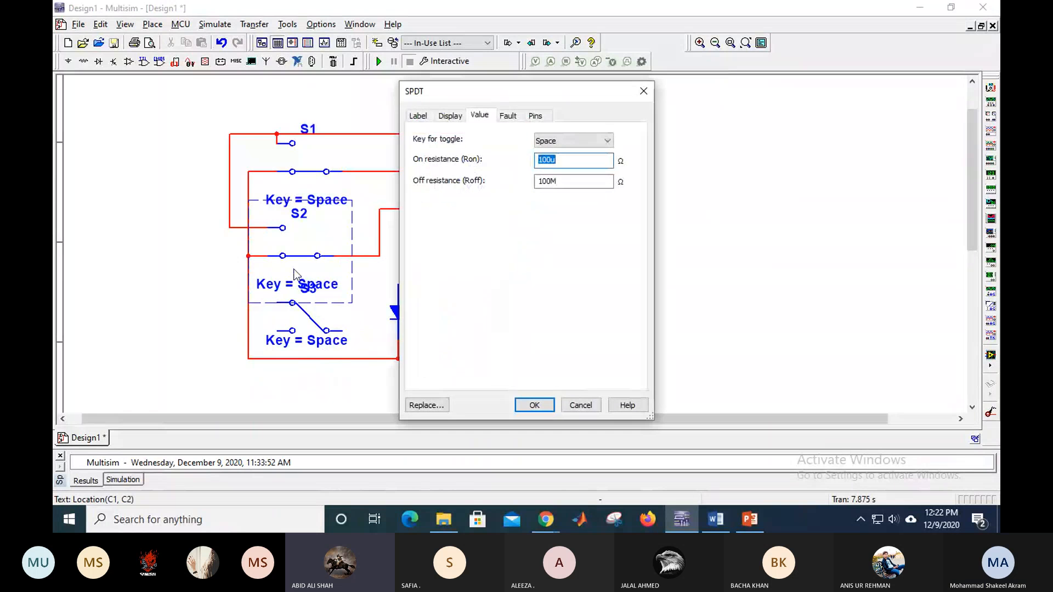
{"action": "left_click", "coordinate": [576, 404]}
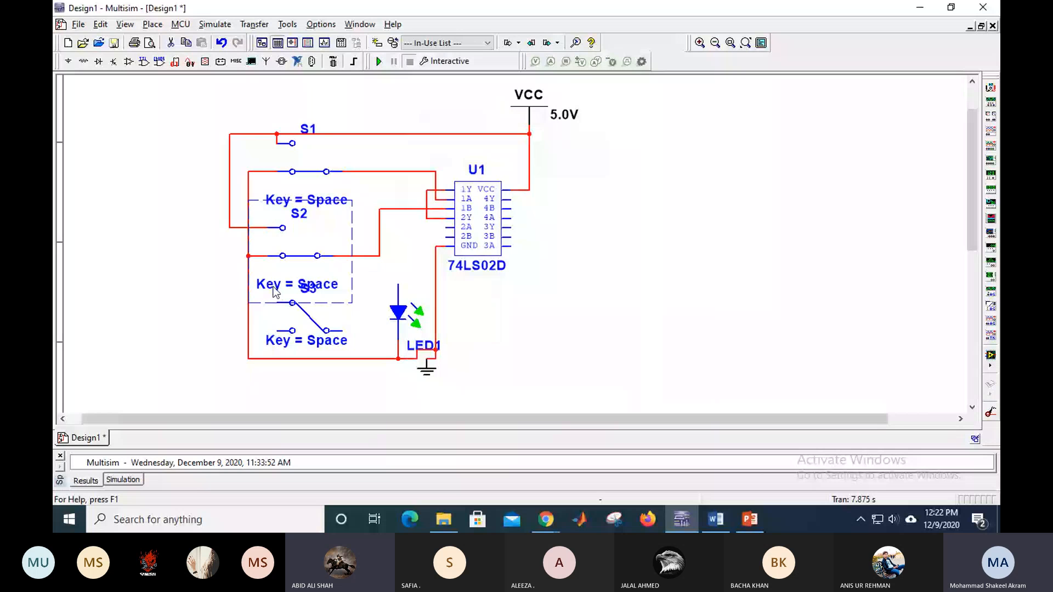
{"action": "left_click_drag", "start_coordinate": [279, 293], "coordinate": [282, 272]}
{"action": "key", "text": "ctrl+z"}
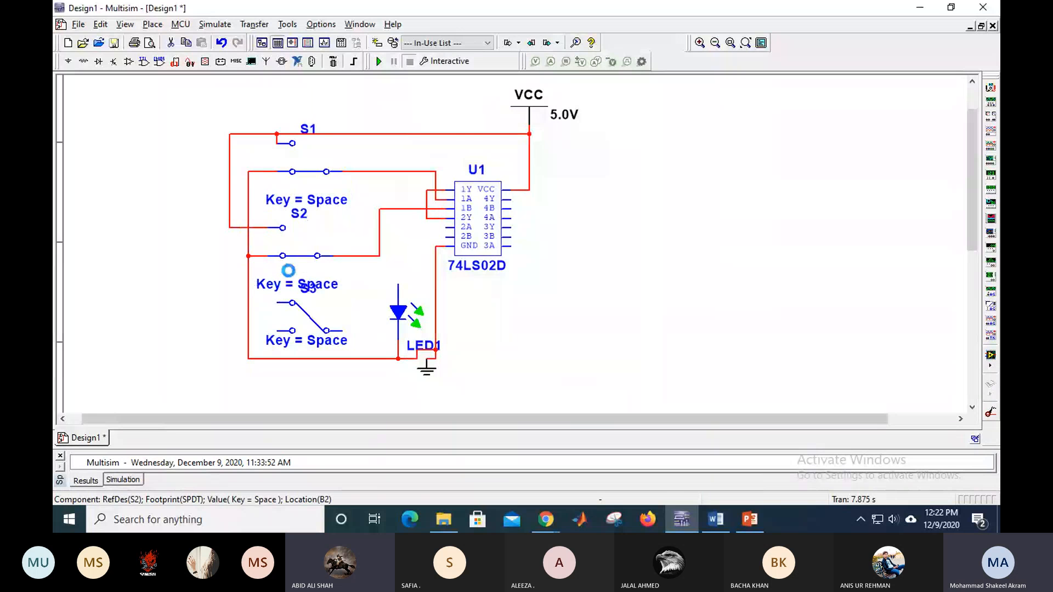
{"action": "left_click_drag", "start_coordinate": [276, 288], "coordinate": [274, 269]}
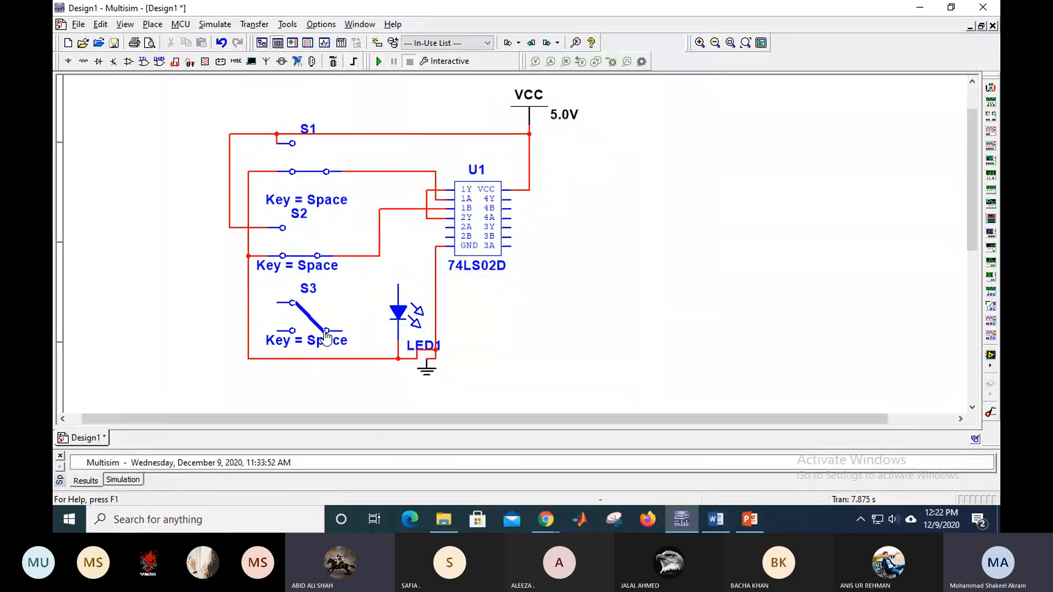
- Switch to the Teams meeting window in Chrome to check it and return to the Multisim schematic
{"action": "left_click", "coordinate": [534, 519]}
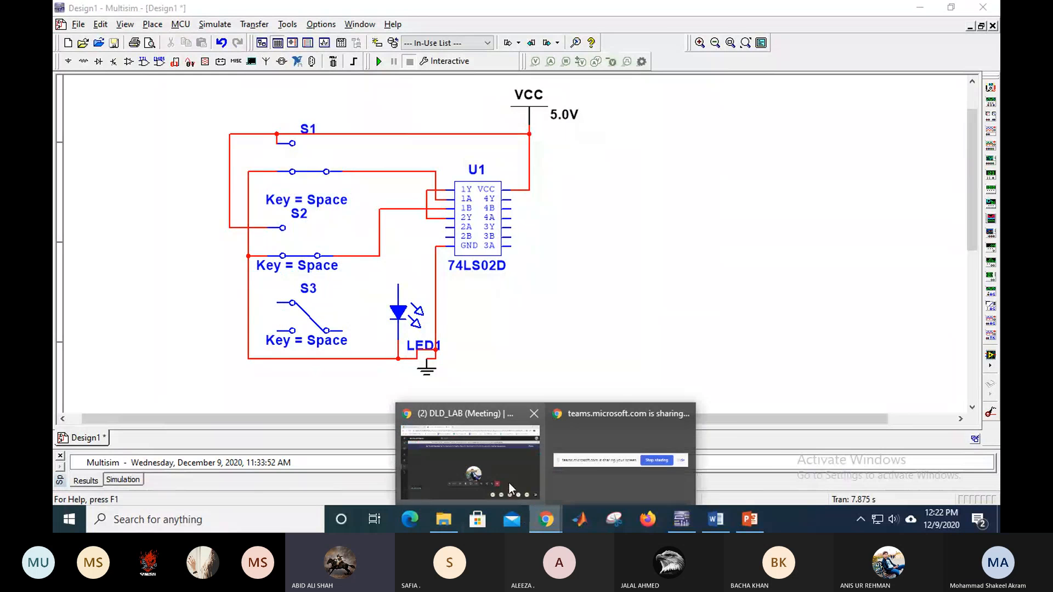
{"action": "left_click", "coordinate": [495, 471]}
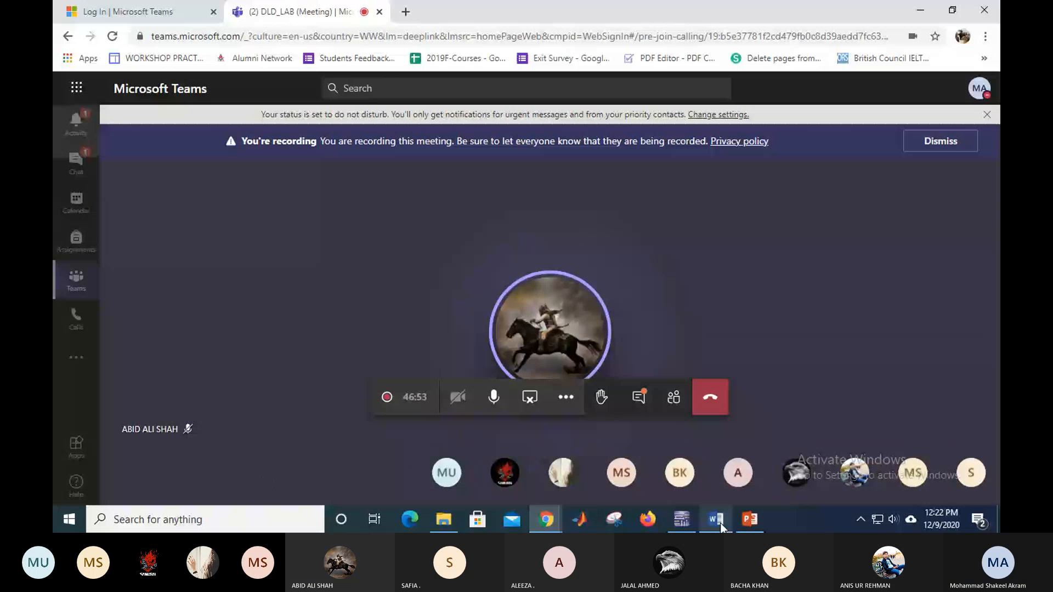
{"action": "left_click", "coordinate": [682, 520]}
- Delete the wire between U1's 1Y and 2Y pins and wire 1Y to 2A instead
{"action": "left_click", "coordinate": [340, 331]}
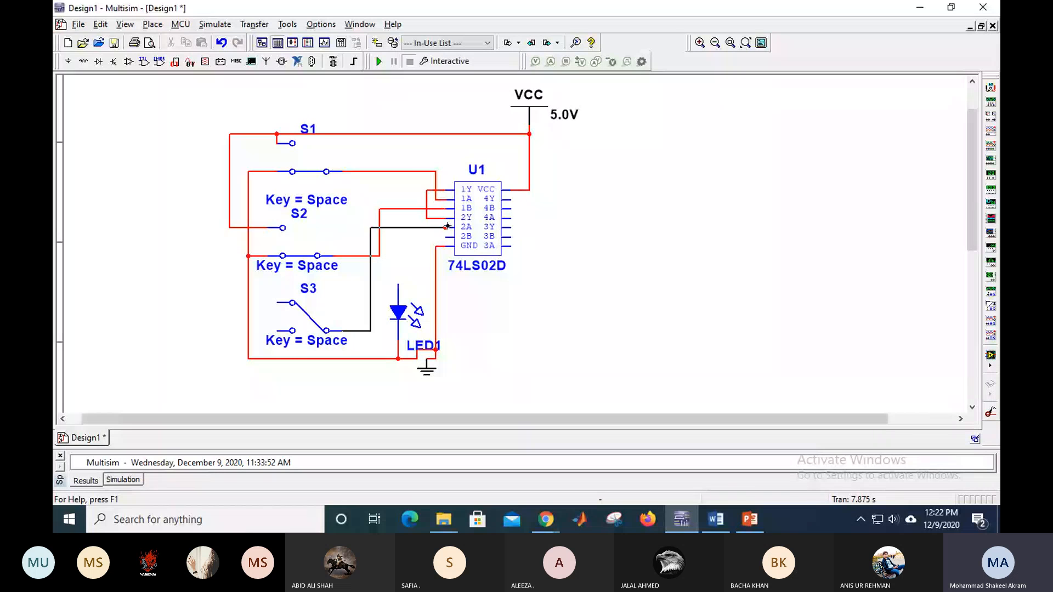
{"action": "key", "text": "Escape"}
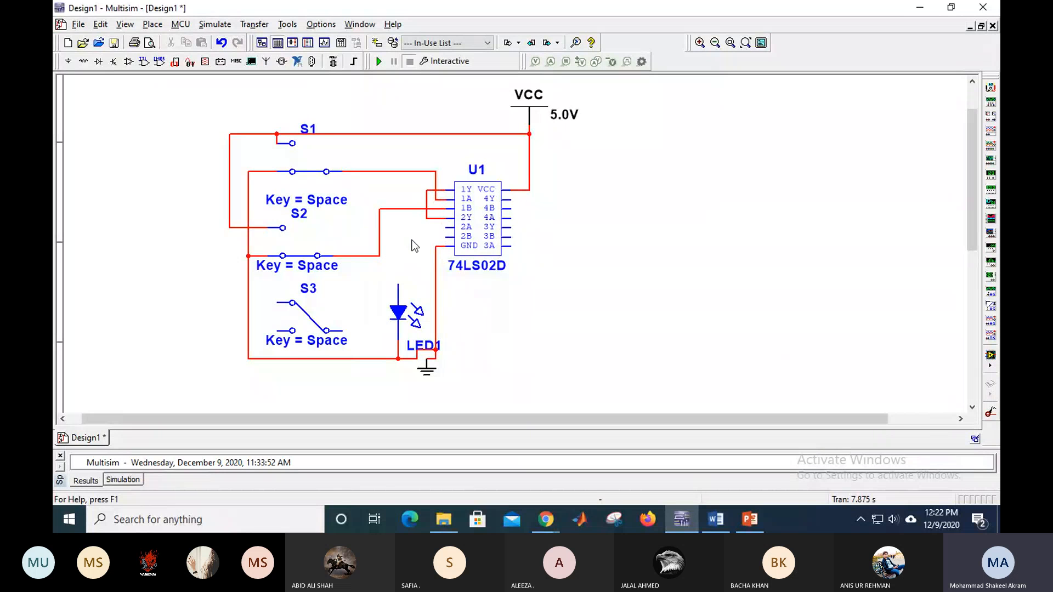
{"action": "right_click", "coordinate": [428, 219]}
{"action": "left_click", "coordinate": [451, 228]}
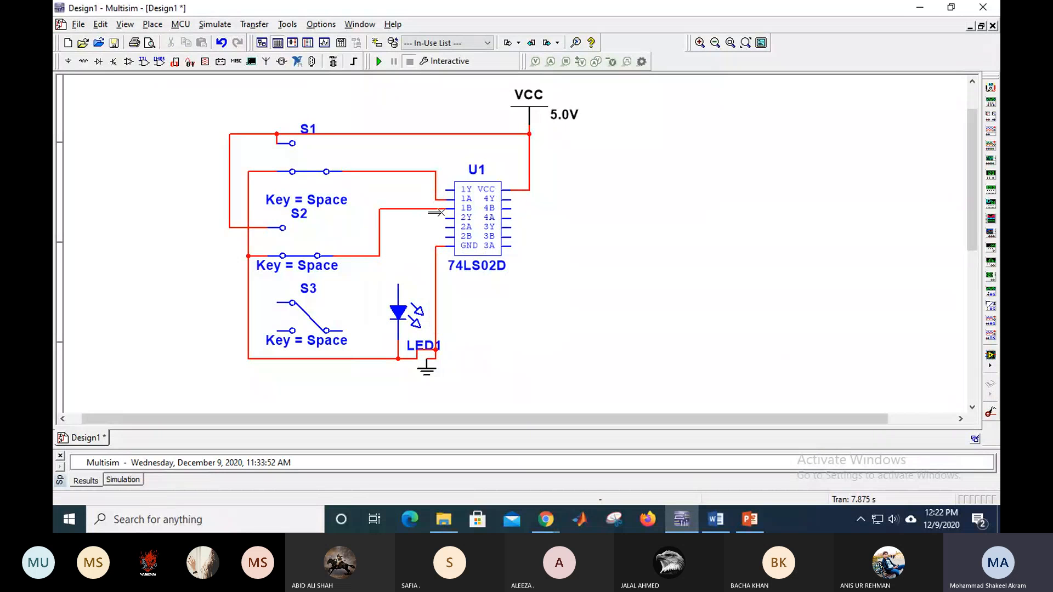
{"action": "left_click", "coordinate": [445, 190]}
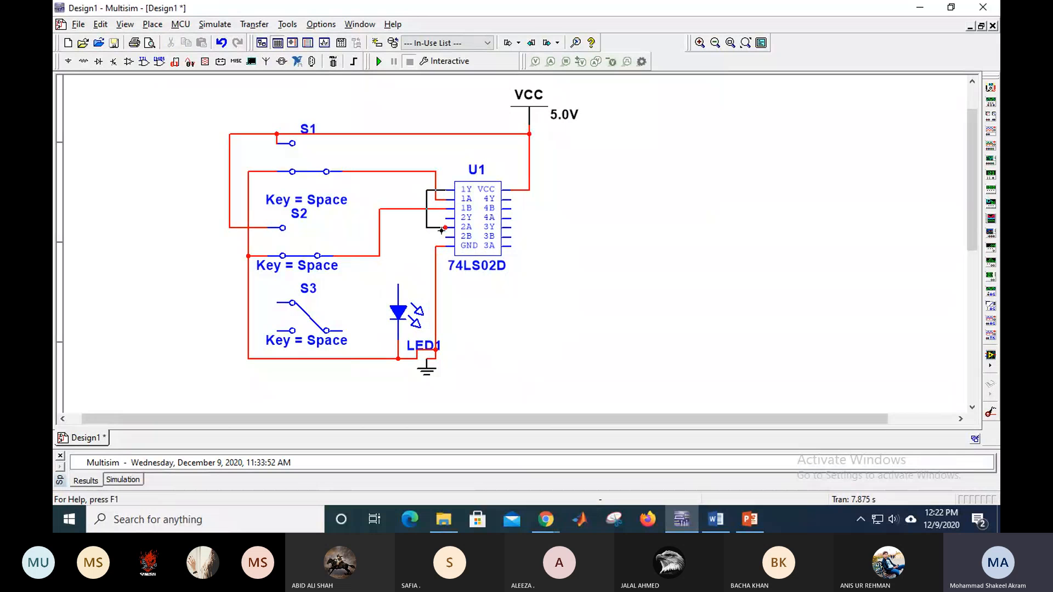
{"action": "left_click", "coordinate": [444, 230]}
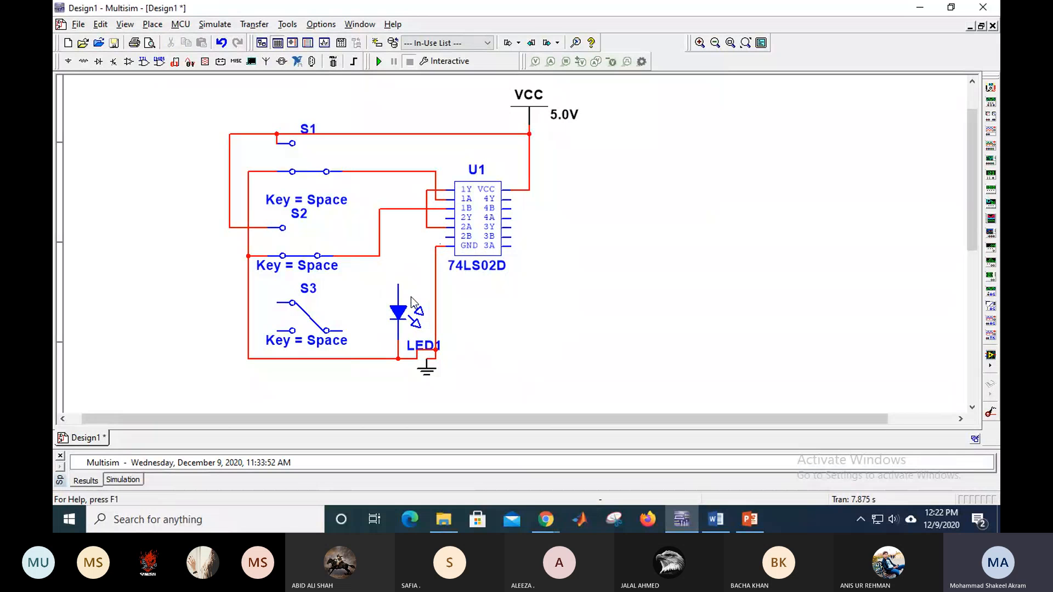
- Wire S3's common terminal to U1's pin 2B and its two contacts to the VCC and ground lines
{"action": "left_click", "coordinate": [342, 331]}
{"action": "left_click", "coordinate": [444, 237]}
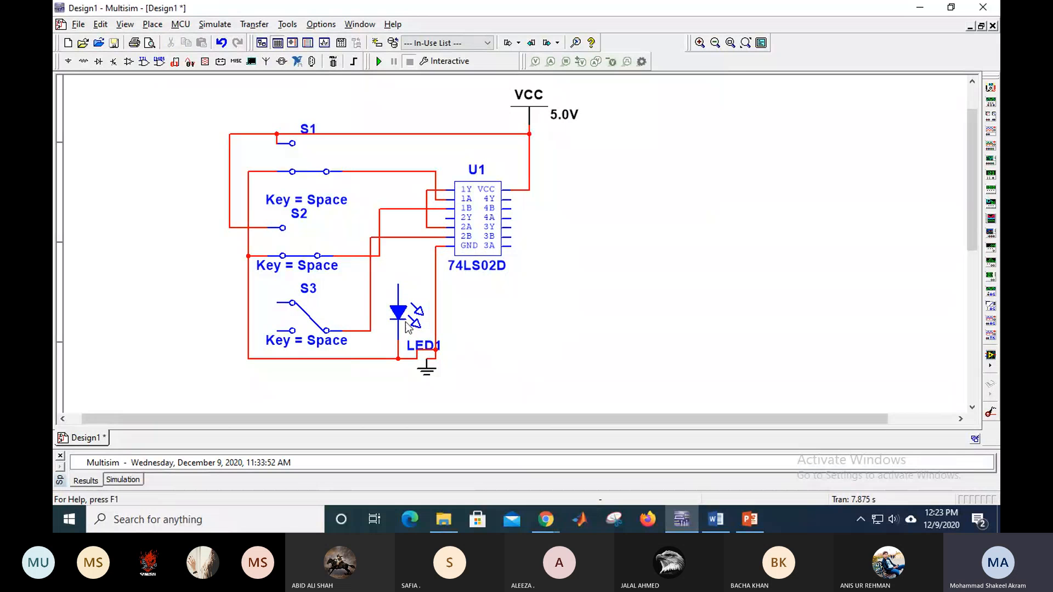
{"action": "left_click", "coordinate": [278, 303]}
{"action": "left_click", "coordinate": [229, 227]}
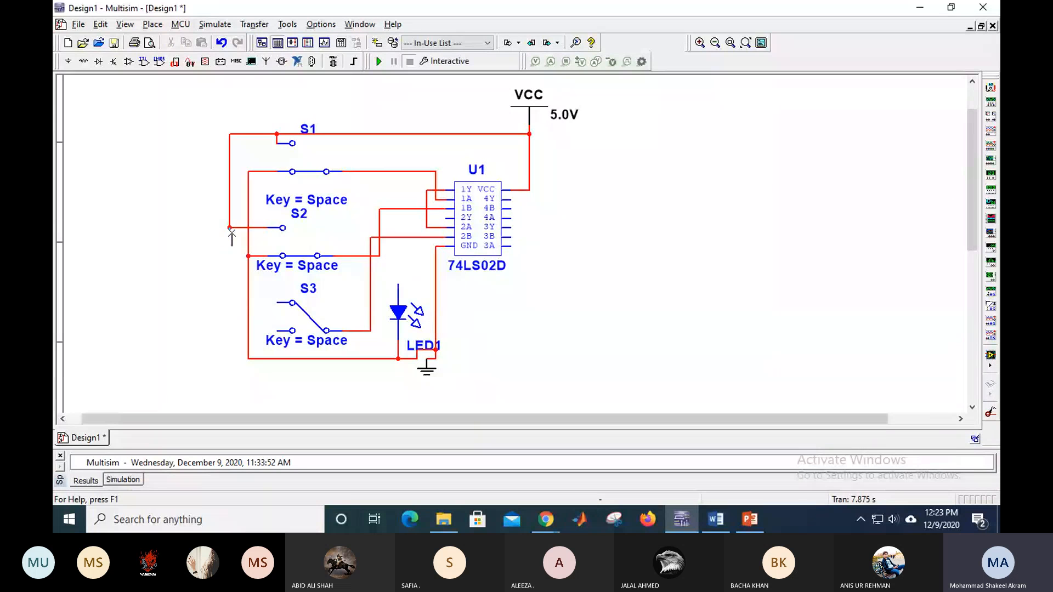
{"action": "left_click", "coordinate": [277, 331]}
{"action": "left_click", "coordinate": [248, 331]}
- Wire LED1's anode to U1's pin 2Y and start the simulation
{"action": "left_click", "coordinate": [398, 284]}
{"action": "left_click", "coordinate": [450, 218]}
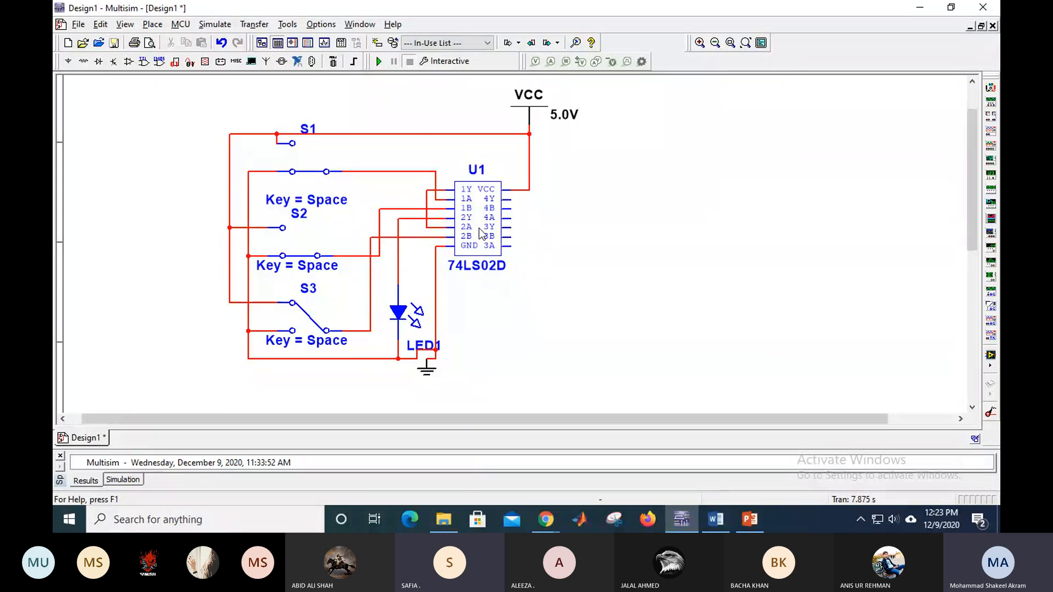
{"action": "left_click", "coordinate": [378, 62]}
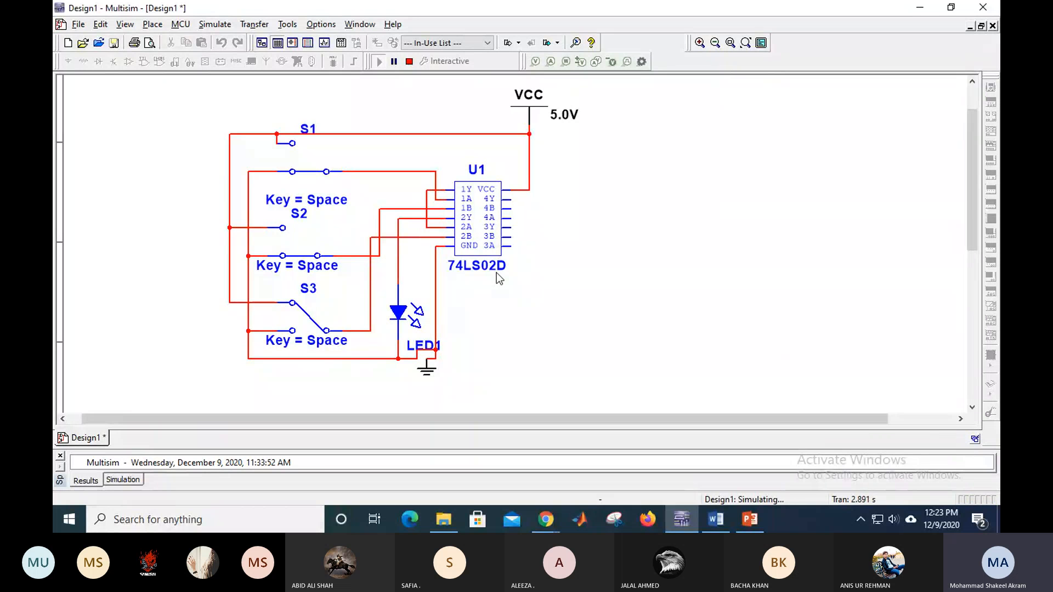
- Add the text note (A+B') in the empty area beside U1
{"action": "right_click", "coordinate": [654, 193]}
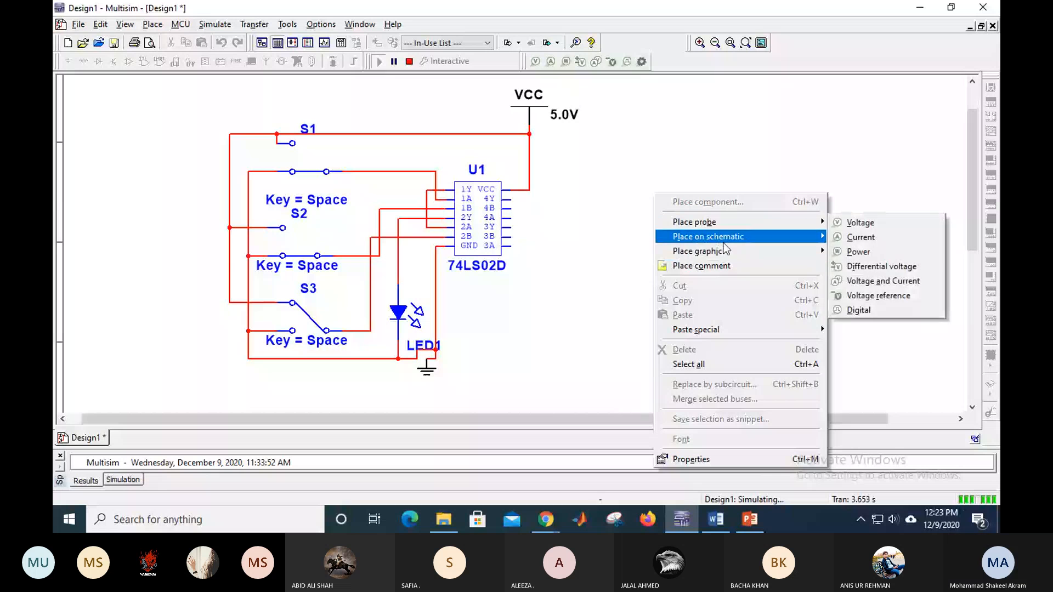
{"action": "left_click", "coordinate": [872, 254]}
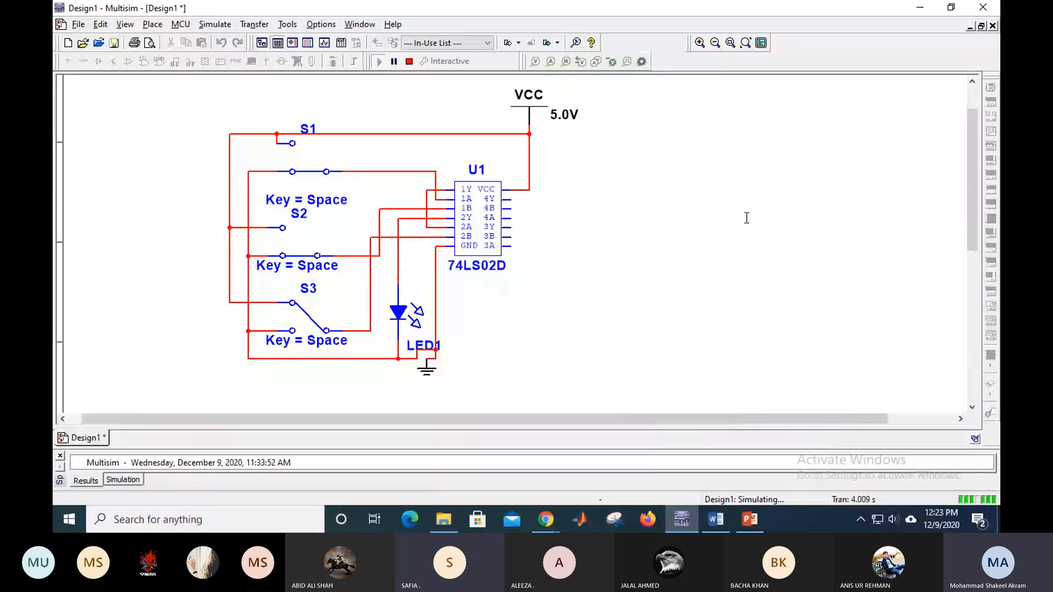
{"action": "left_click", "coordinate": [618, 166]}
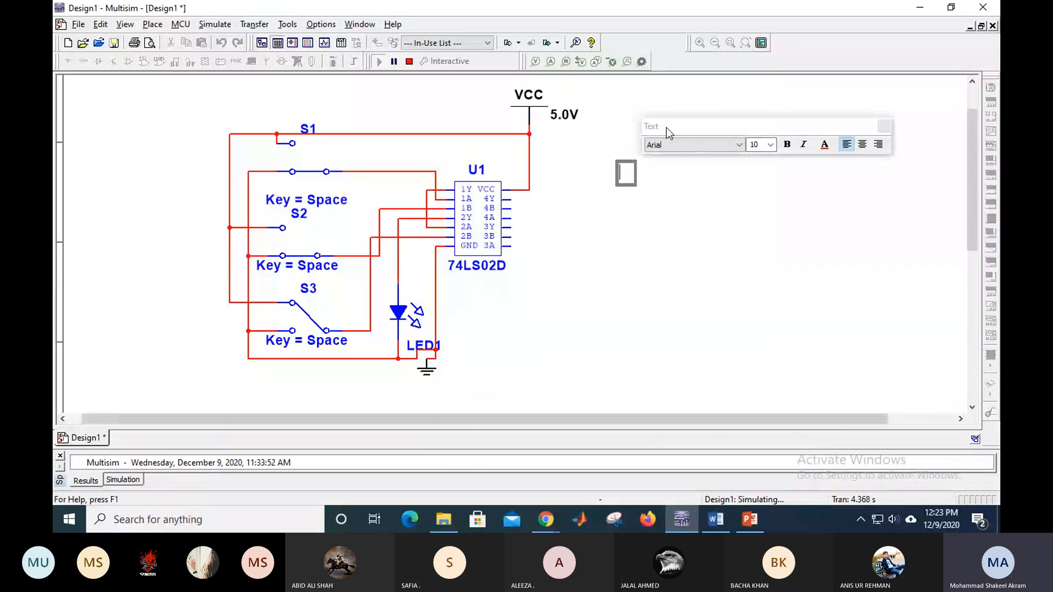
{"action": "type", "text": "A+B"}
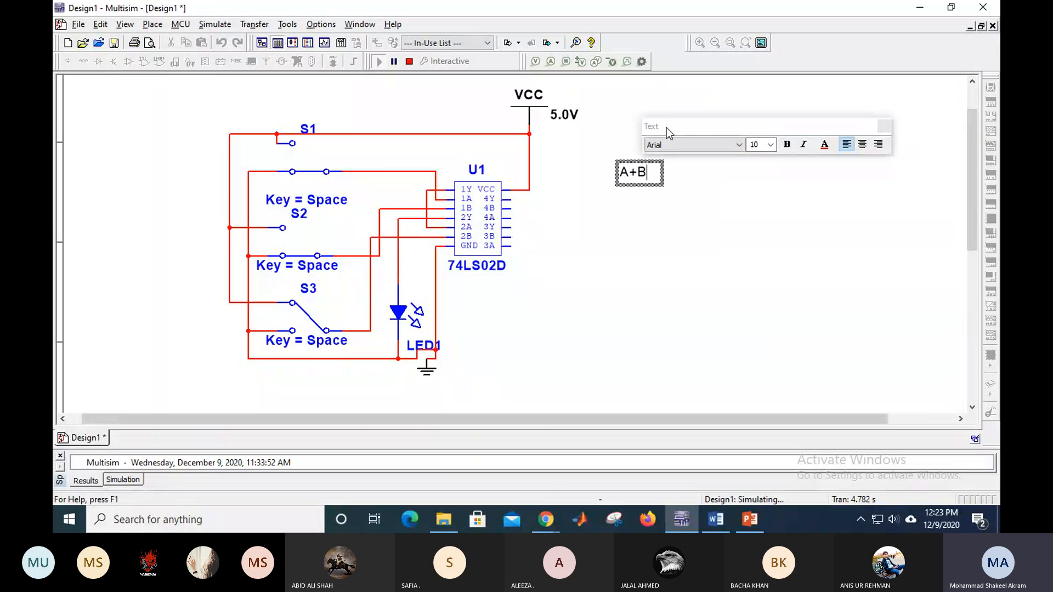
{"action": "type", "text": "')"}
{"action": "key", "text": "Left"}
{"action": "key", "text": "Left"}
{"action": "key", "text": "Left"}
{"action": "key", "text": "Left"}
{"action": "key", "text": "Left"}
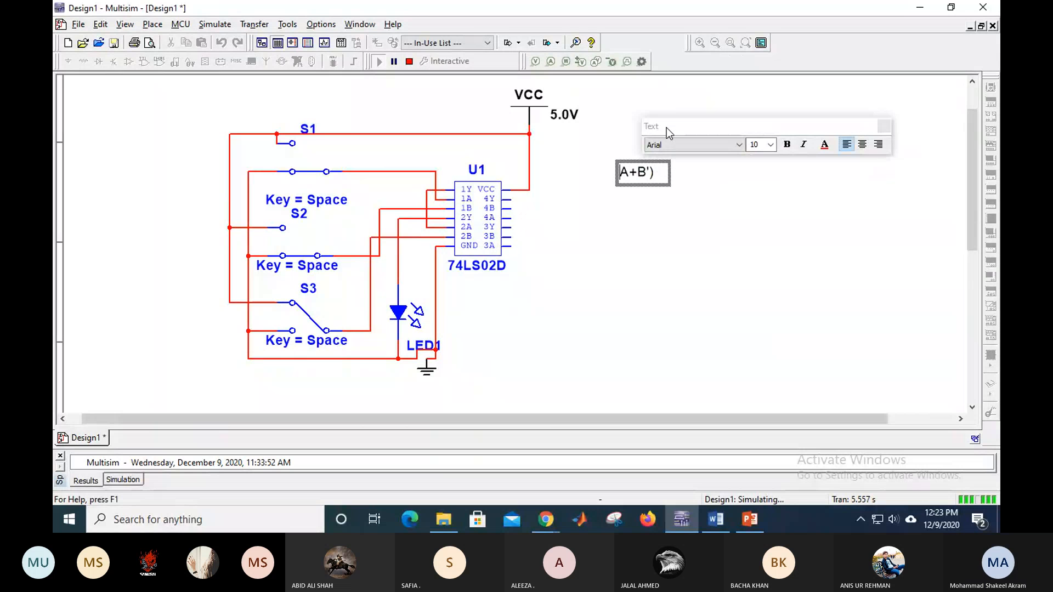
{"action": "type", "text": "("}
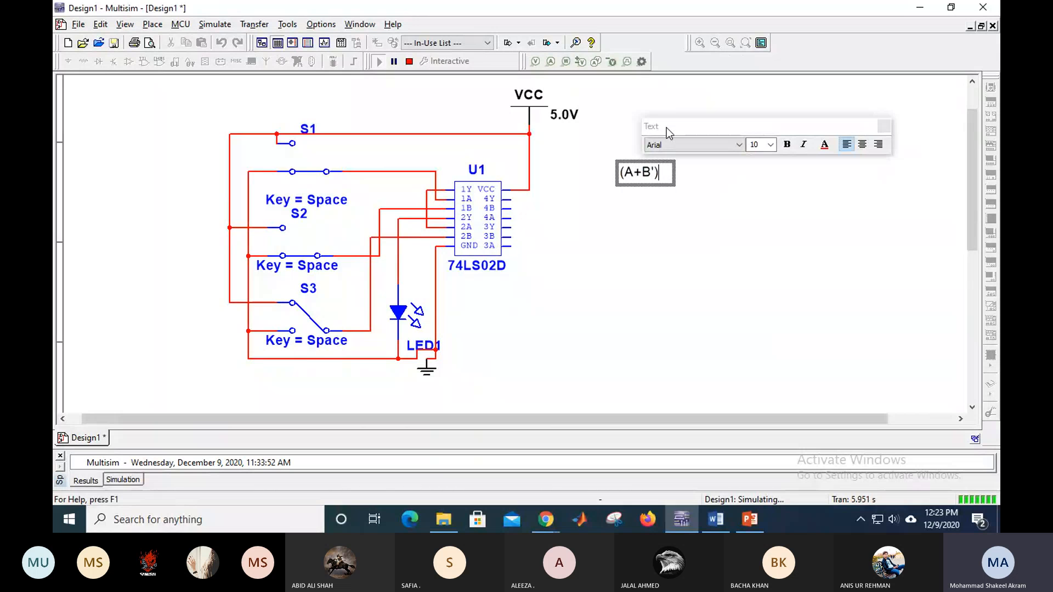
- Extend the text note beside U1 to read ((A+B')+C)'
{"action": "type", "text": "+C"}
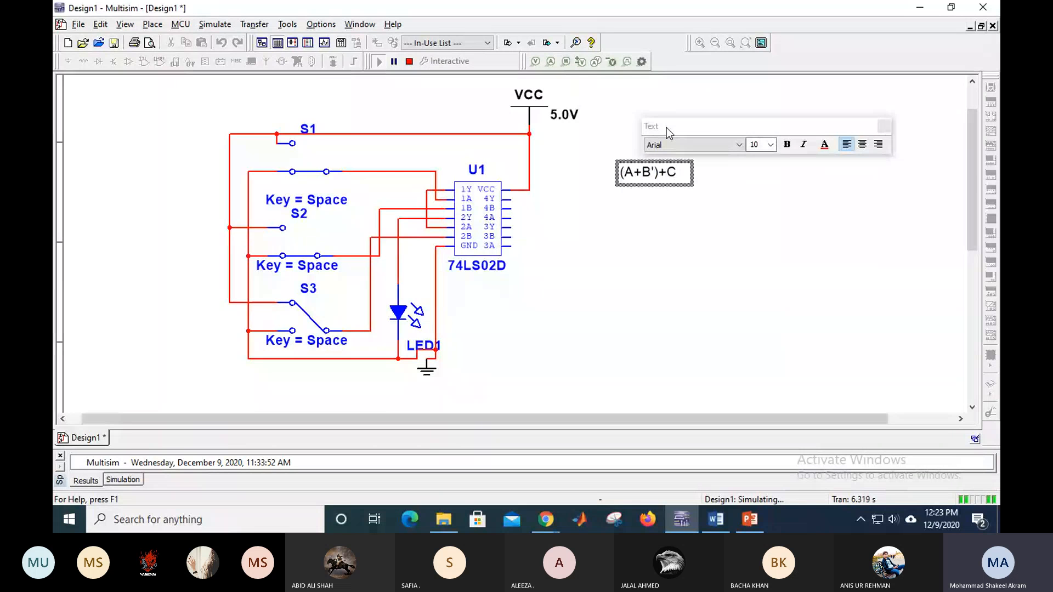
{"action": "type", "text": ")"}
{"action": "key", "text": "Left"}
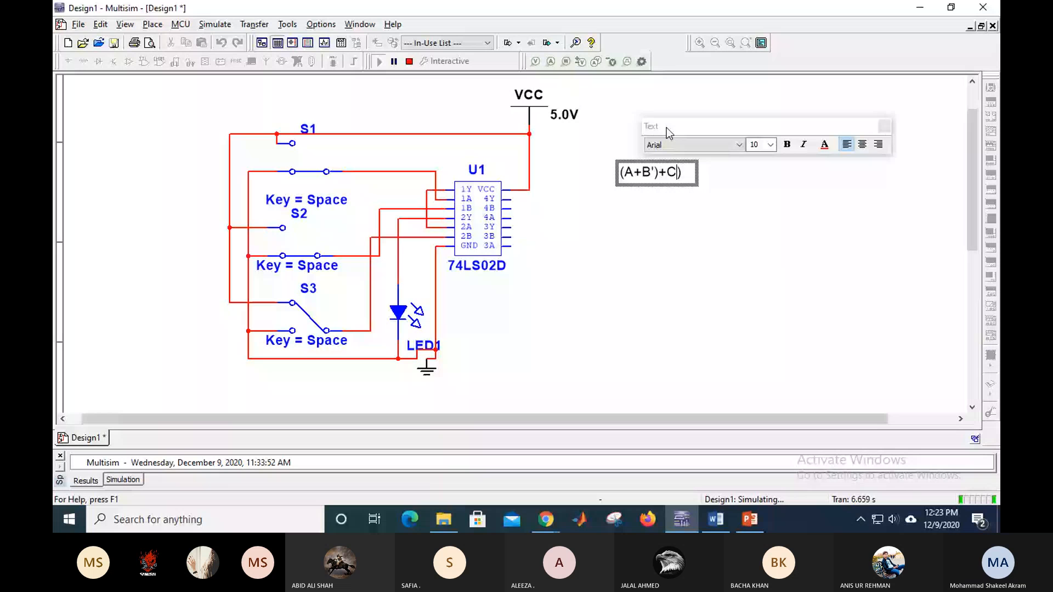
{"action": "key", "text": "Home"}
{"action": "type", "text": "("}
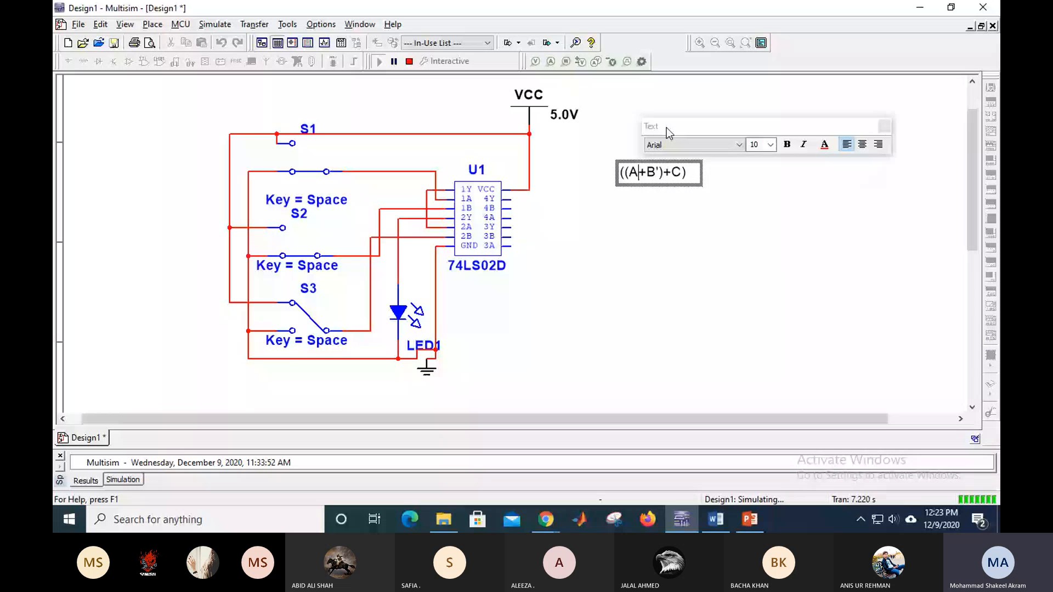
{"action": "left_click", "coordinate": [746, 259]}
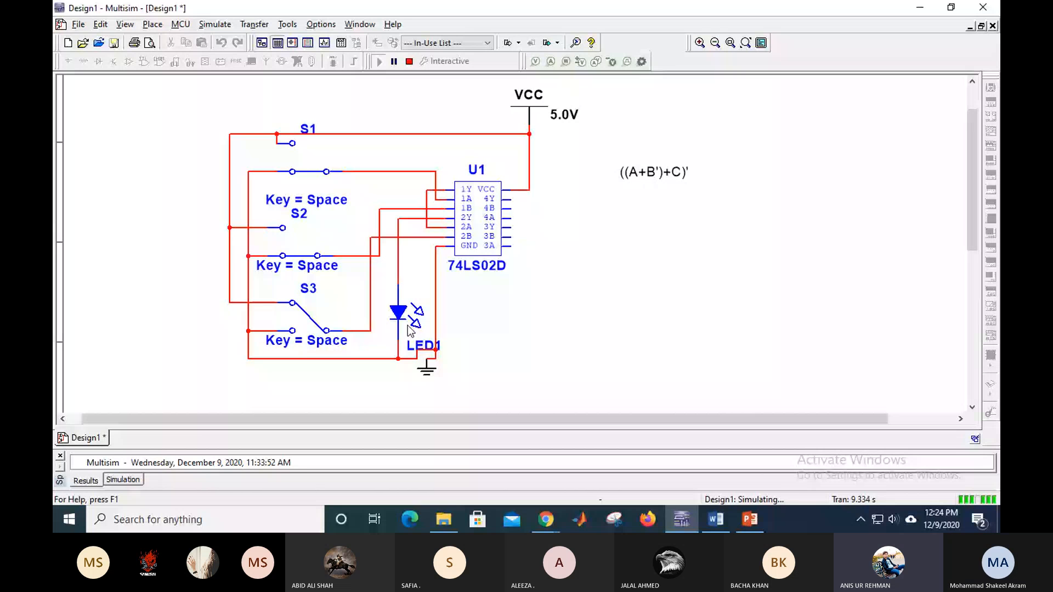
- Toggle the switches during the simulation, ending with S1 and S2 on their VCC contacts and S3 on its ground contact
{"action": "key", "text": "space"}
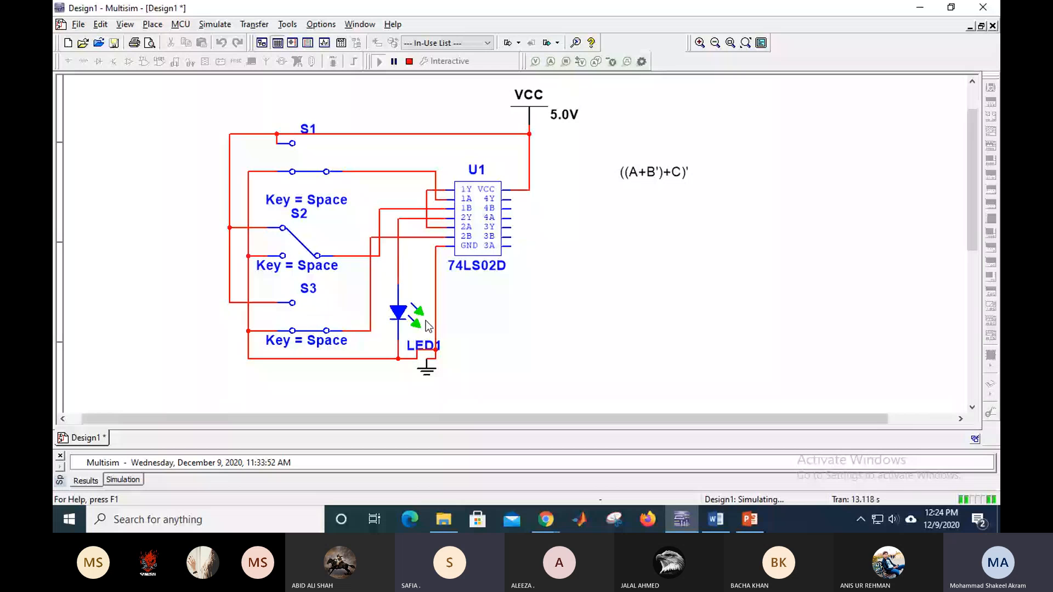
{"action": "key", "text": "space"}
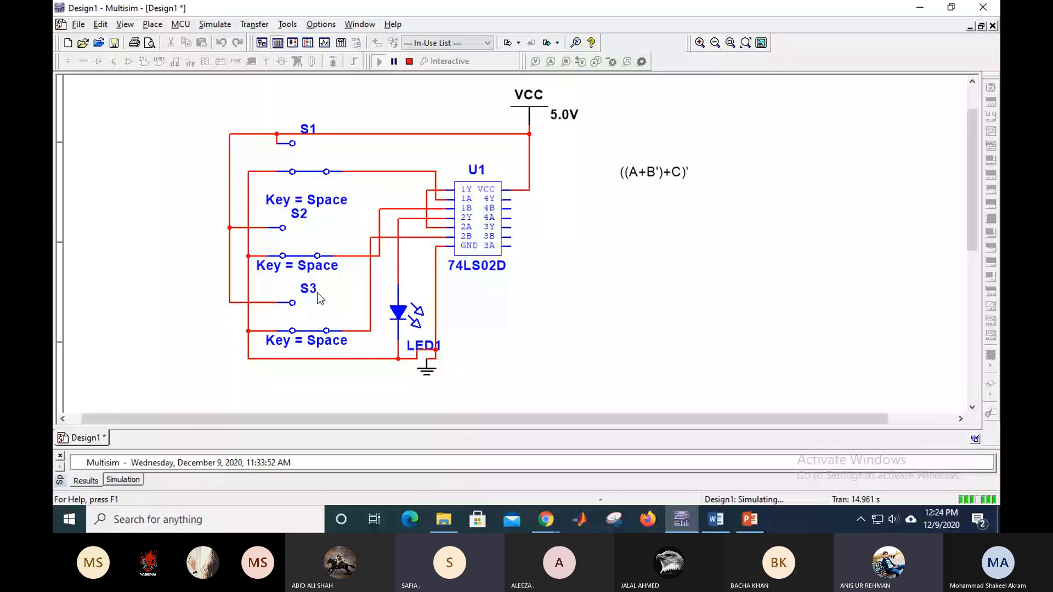
{"action": "key", "text": "space"}
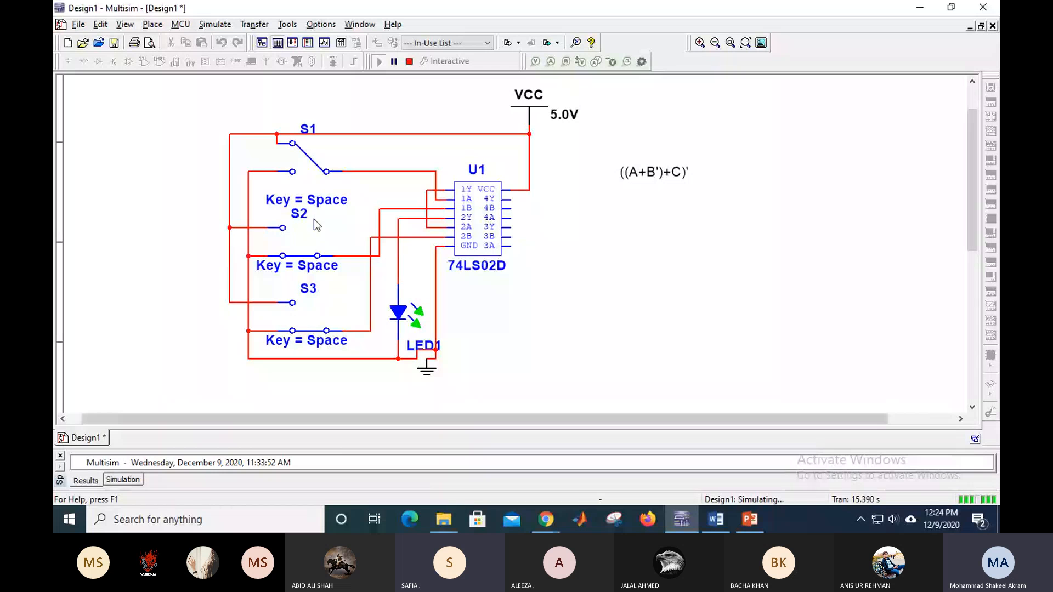
{"action": "left_click", "coordinate": [302, 258]}
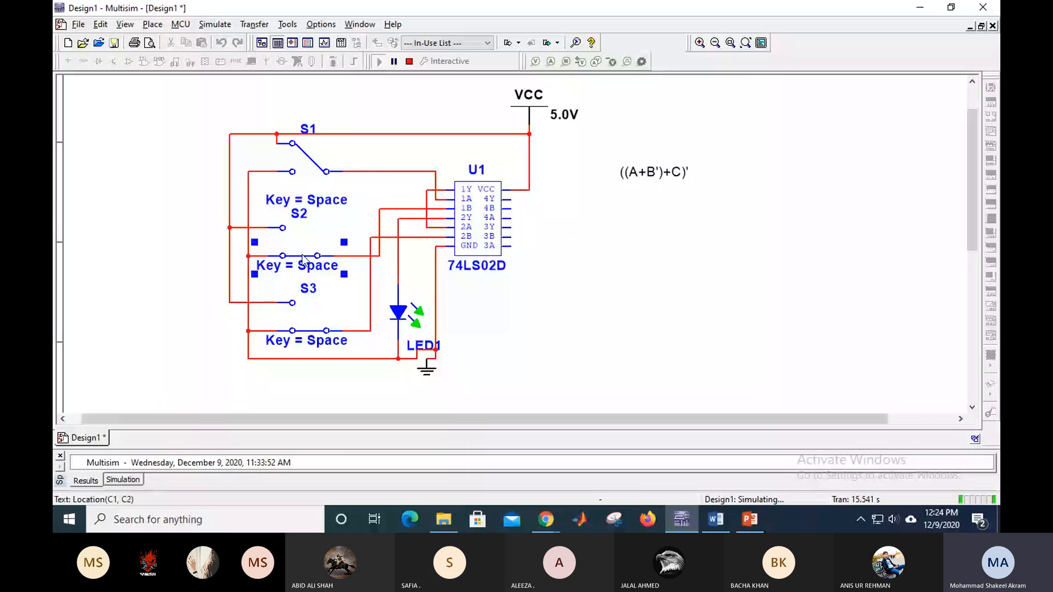
{"action": "left_click", "coordinate": [302, 258]}
{"action": "left_click", "coordinate": [303, 258]}
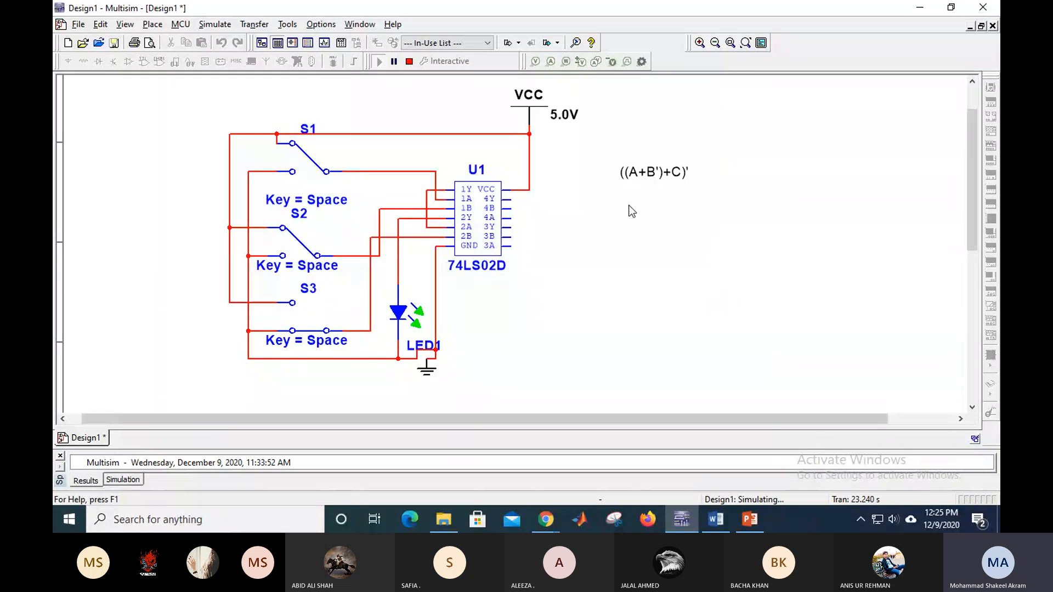
- Add a second text note below the existing expression, starting with (A.B)'=
{"action": "right_click", "coordinate": [644, 204]}
{"action": "left_click", "coordinate": [628, 230]}
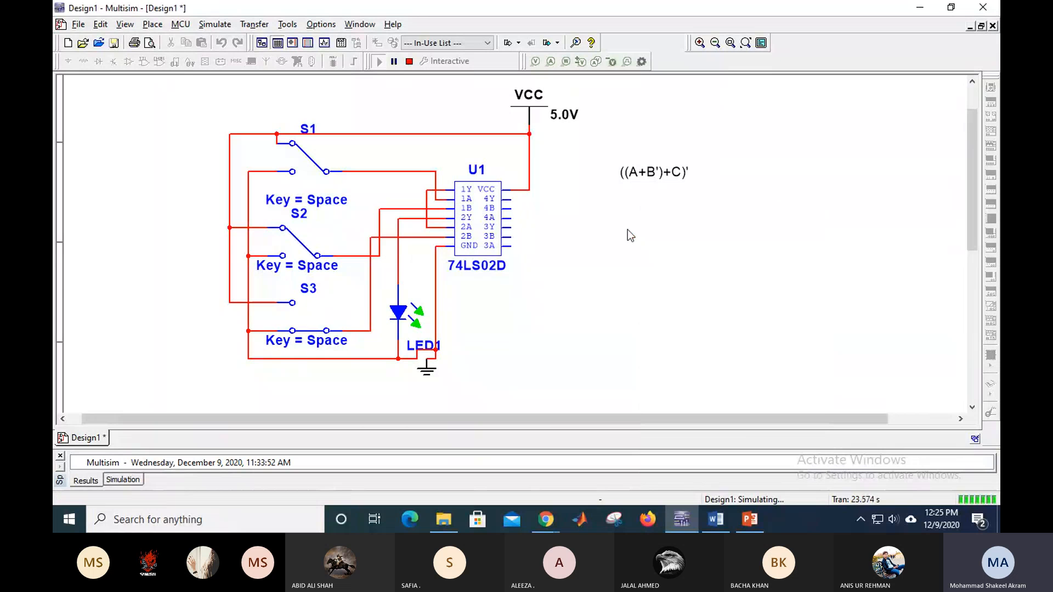
{"action": "right_click", "coordinate": [652, 200]}
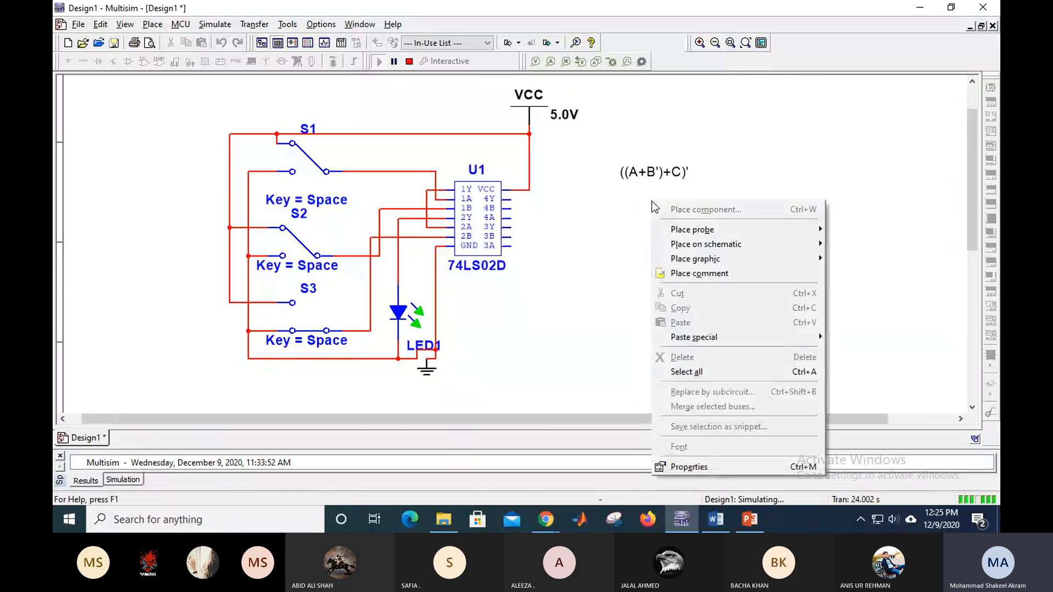
{"action": "mouse_move", "coordinate": [713, 258]}
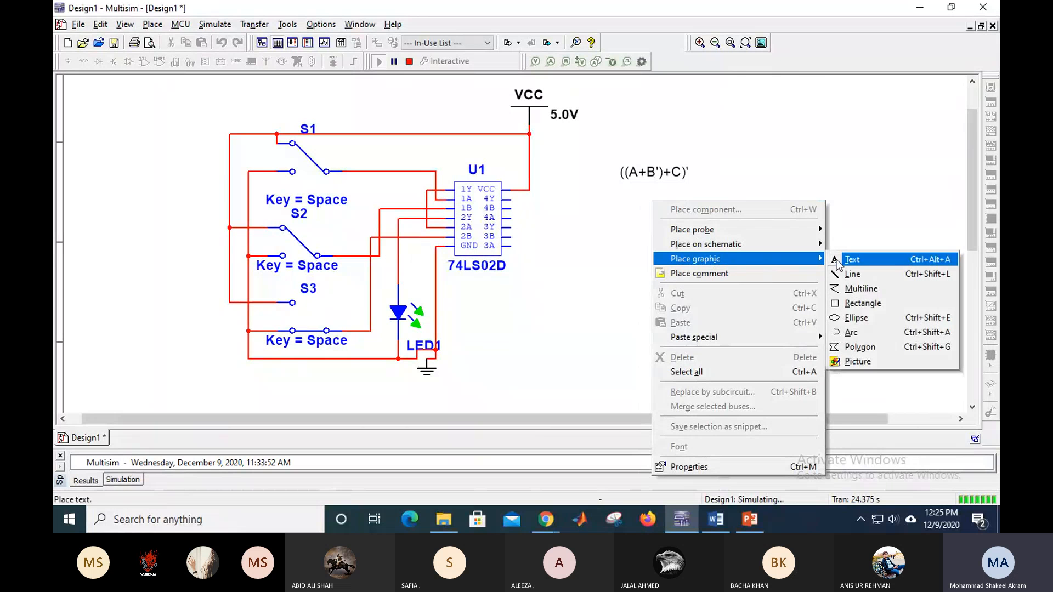
{"action": "left_click", "coordinate": [839, 260]}
{"action": "left_click", "coordinate": [630, 198]}
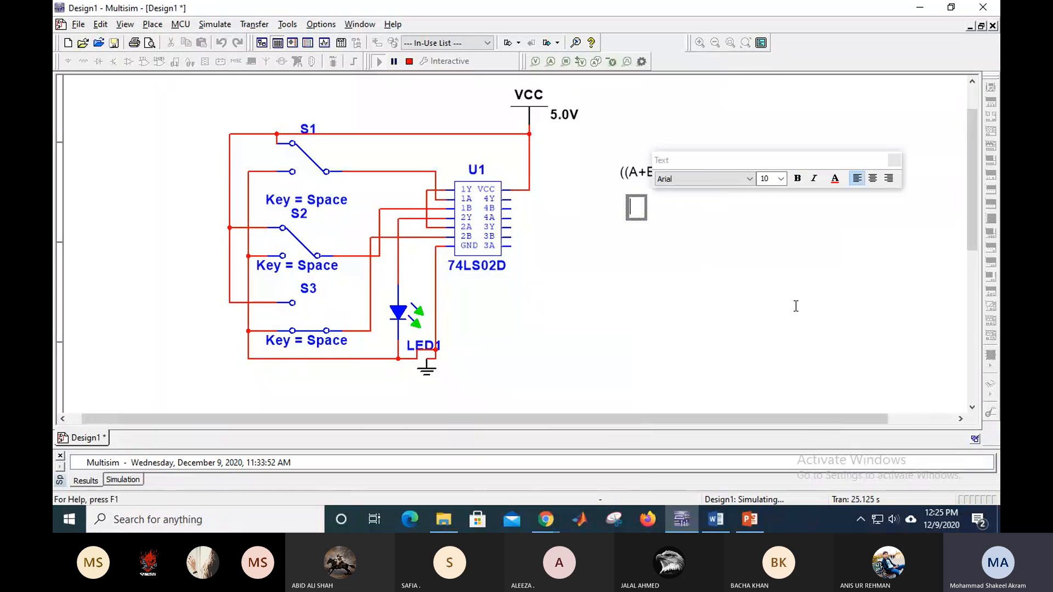
{"action": "type", "text": "A.B"}
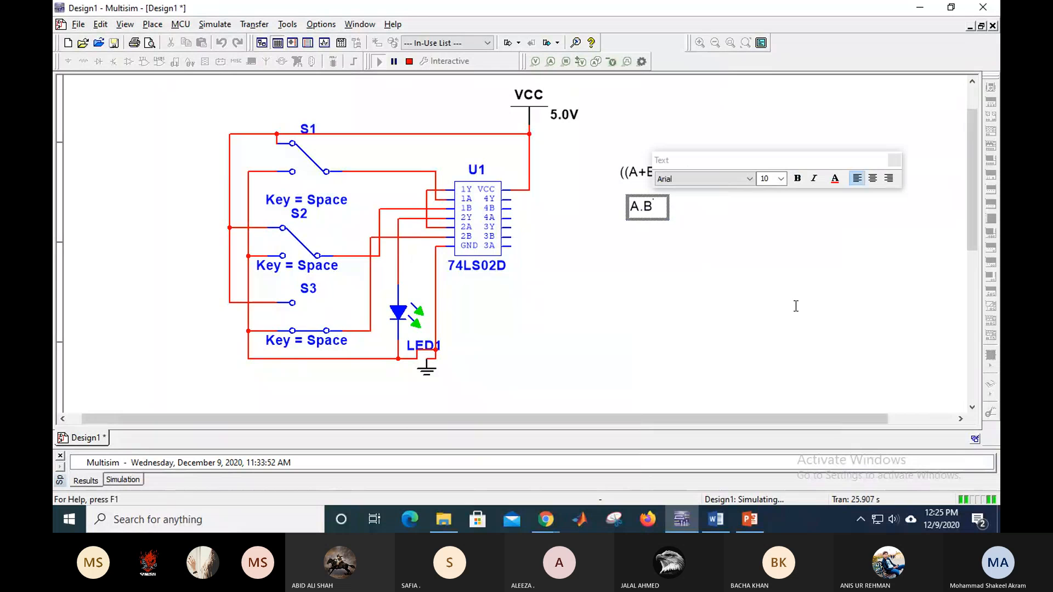
{"action": "type", "text": ")"}
{"action": "key", "text": "Left"}
{"action": "key", "text": "Left"}
{"action": "key", "text": "Left"}
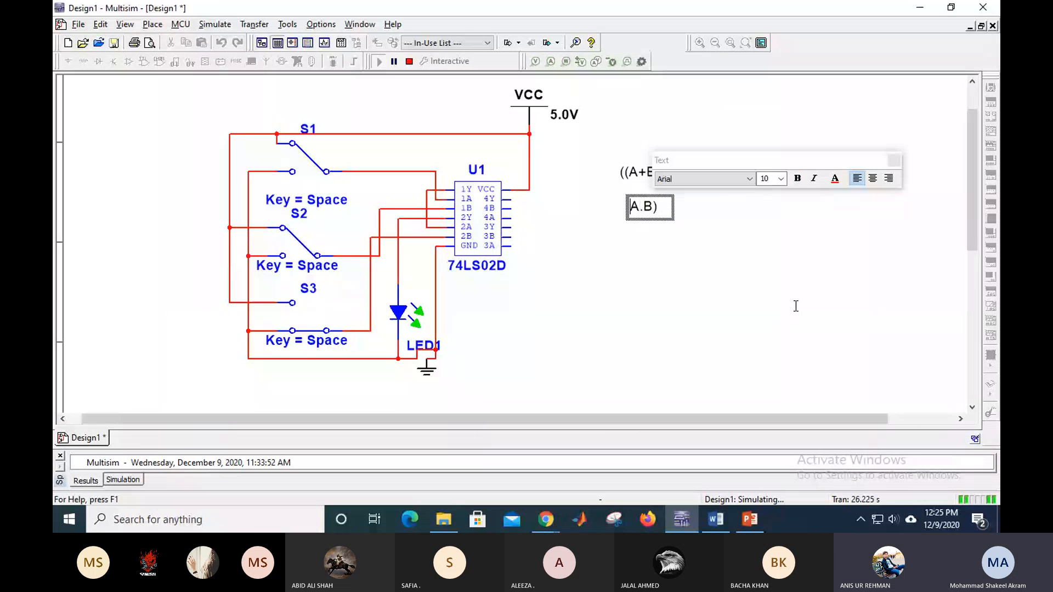
{"action": "type", "text": "("}
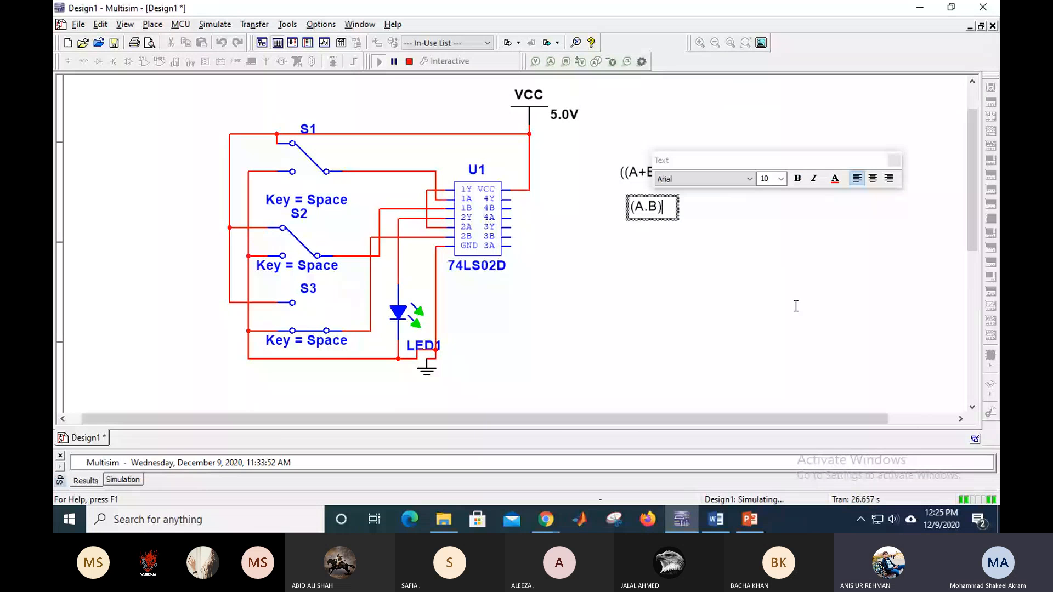
{"action": "key", "text": "End"}
{"action": "type", "text": "'="}
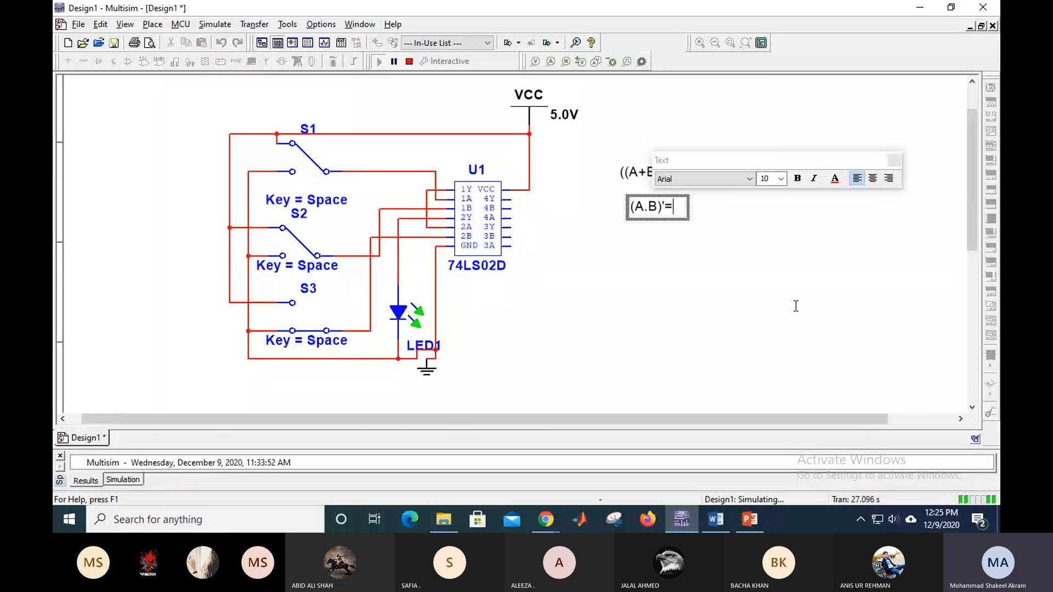
- Complete the second text note so it reads (A.B)'=A' + B'
{"action": "type", "text": "A' +"}
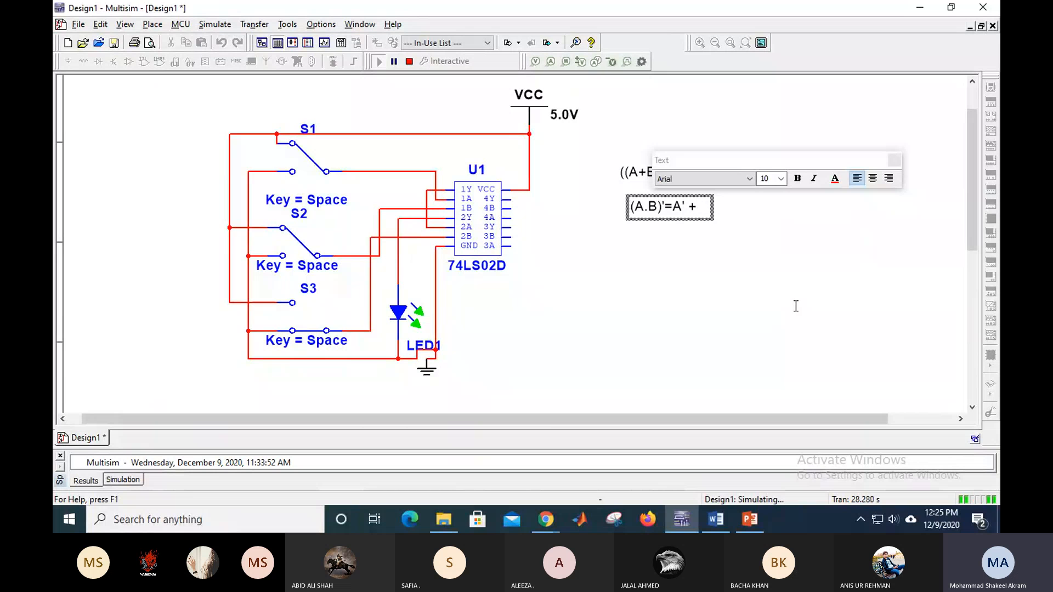
{"action": "type", "text": "B'"}
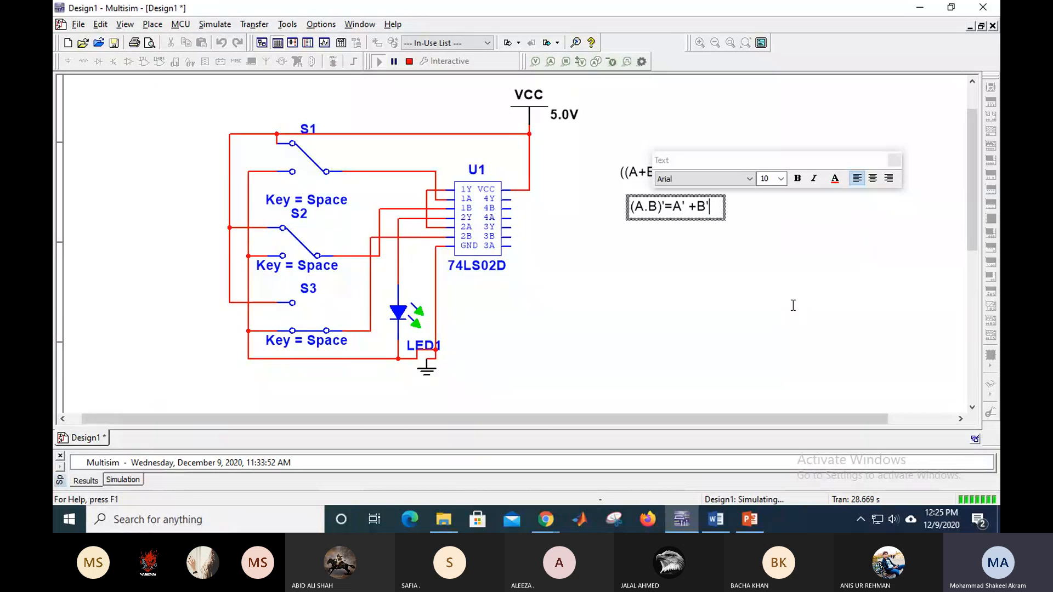
{"action": "key", "text": "Left"}
{"action": "key", "text": "Left"}
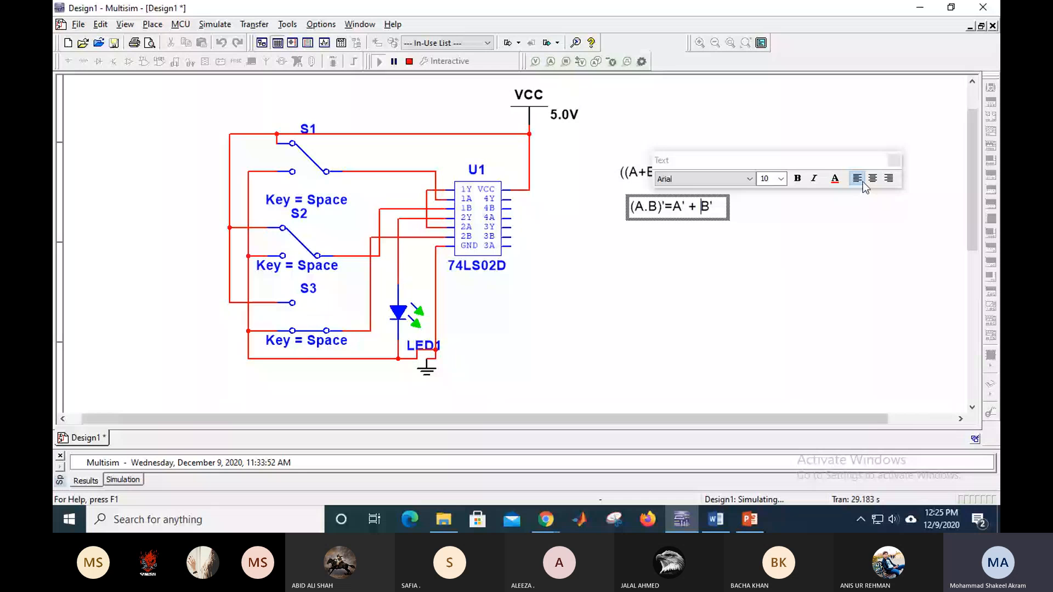
{"action": "left_click", "coordinate": [690, 245]}
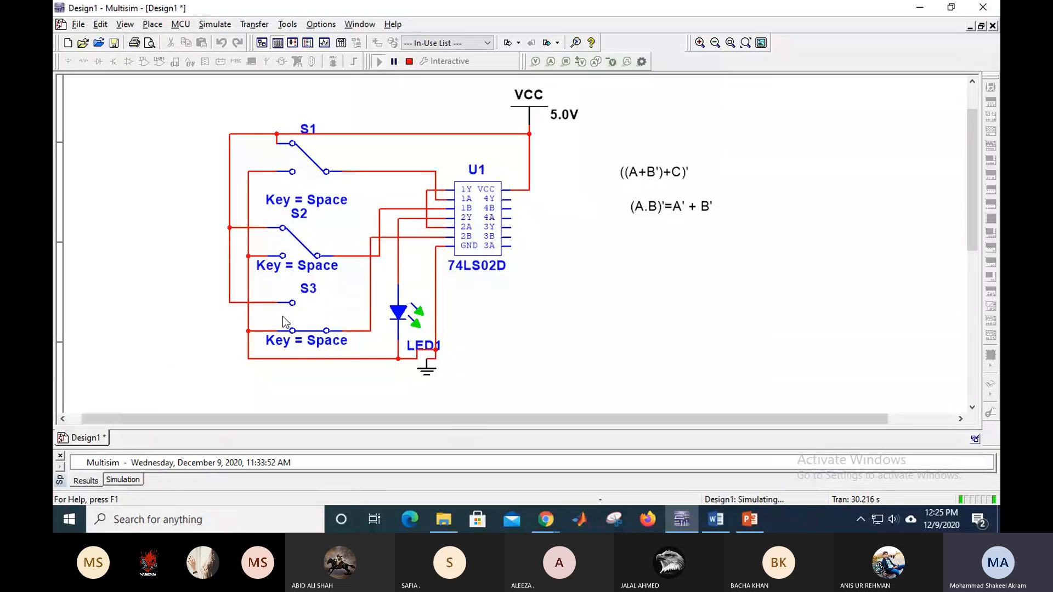
- Stop the simulation and delete switch S3 from the schematic
{"action": "left_click", "coordinate": [291, 335]}
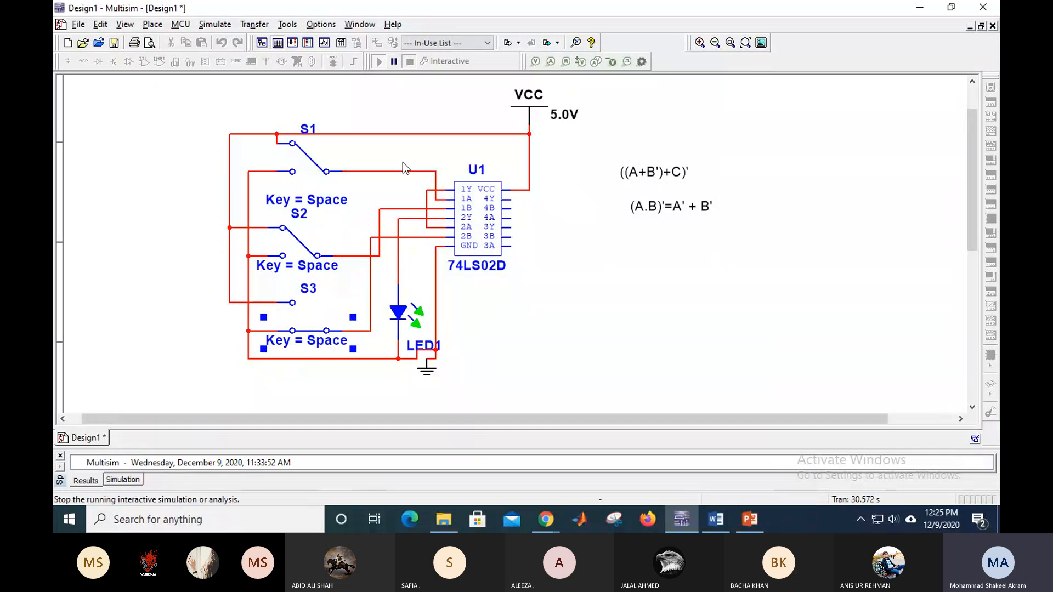
{"action": "left_click", "coordinate": [409, 60]}
{"action": "left_click", "coordinate": [281, 335]}
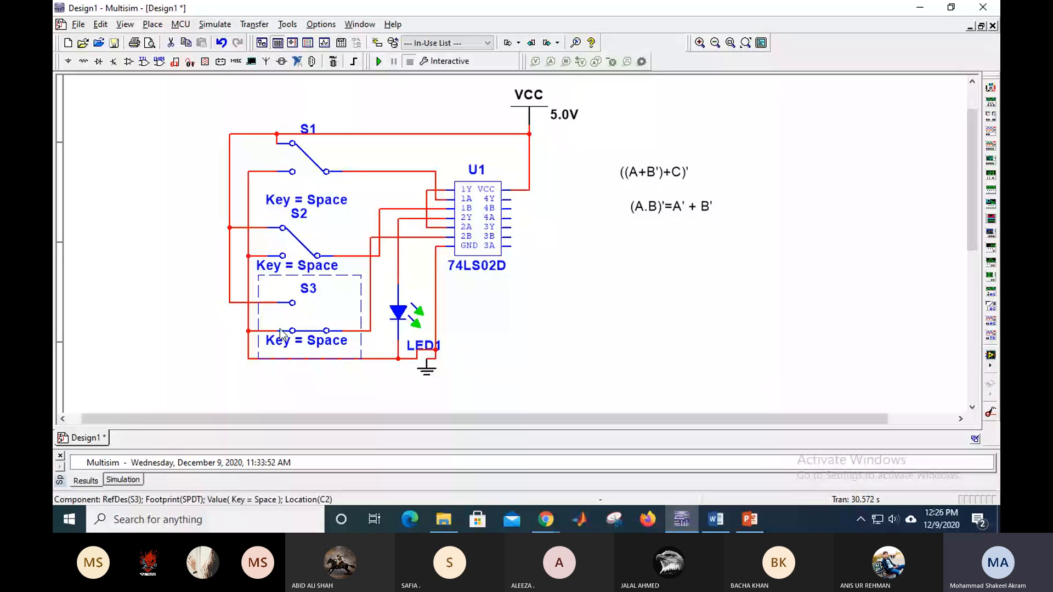
{"action": "key", "text": "Delete"}
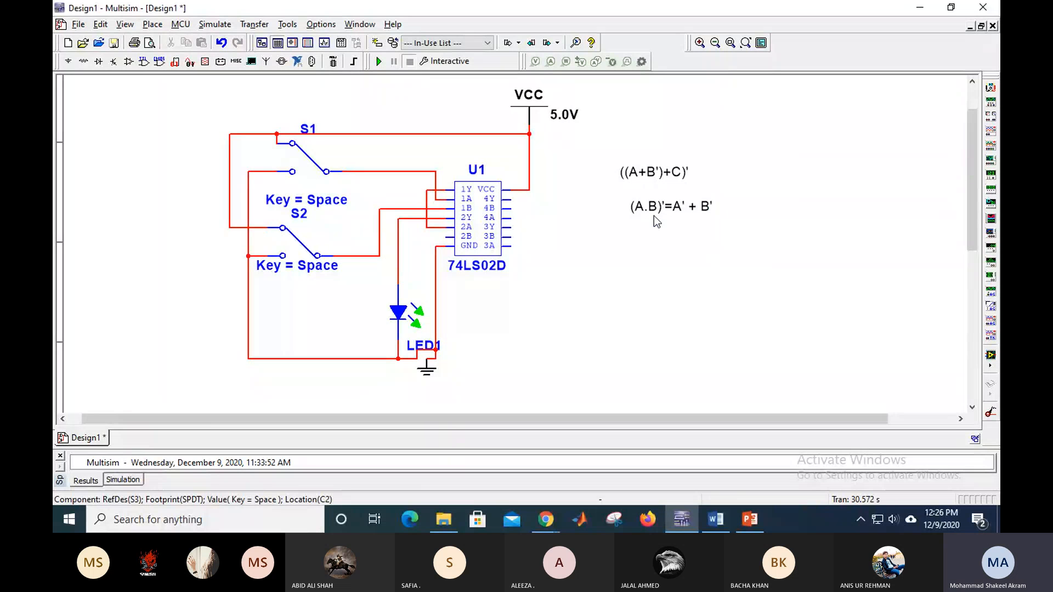
- Replace U1 with the 74LS00D quad 2-input NAND component
{"action": "right_click", "coordinate": [489, 229]}
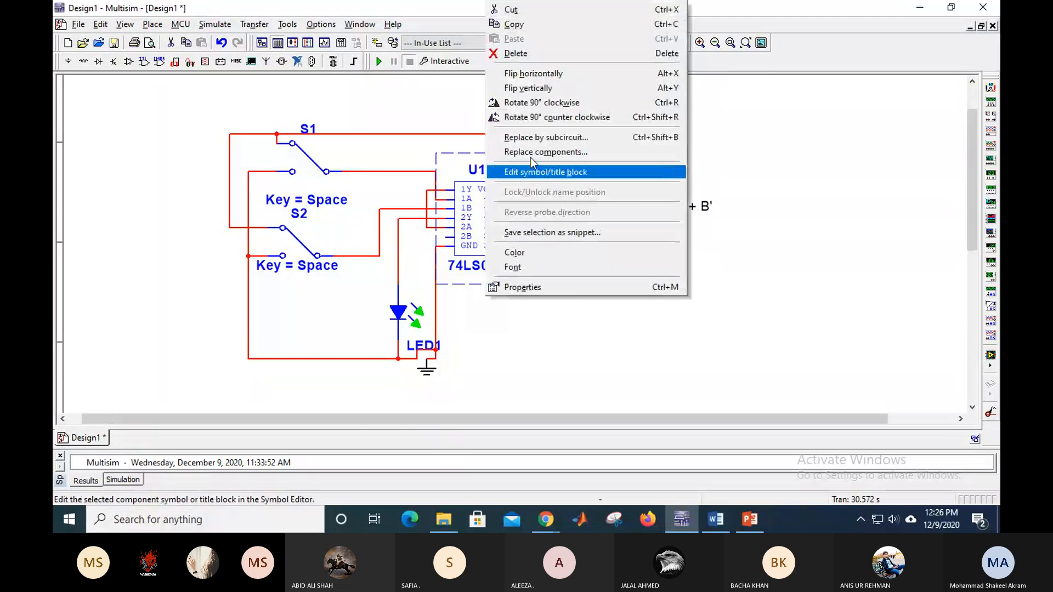
{"action": "left_click", "coordinate": [544, 152]}
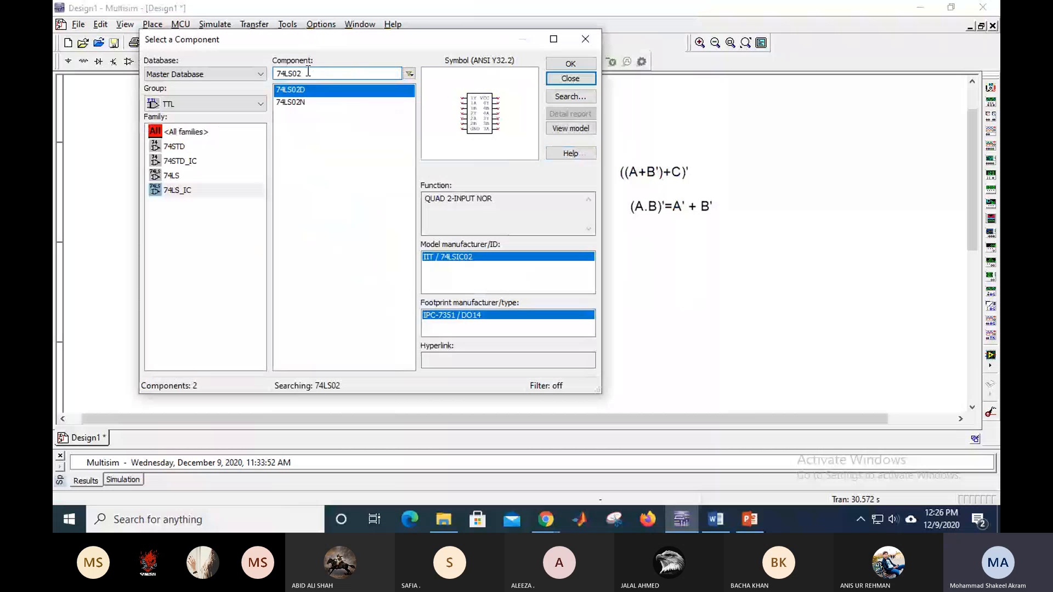
{"action": "key", "text": "BackSpace"}
{"action": "type", "text": "0"}
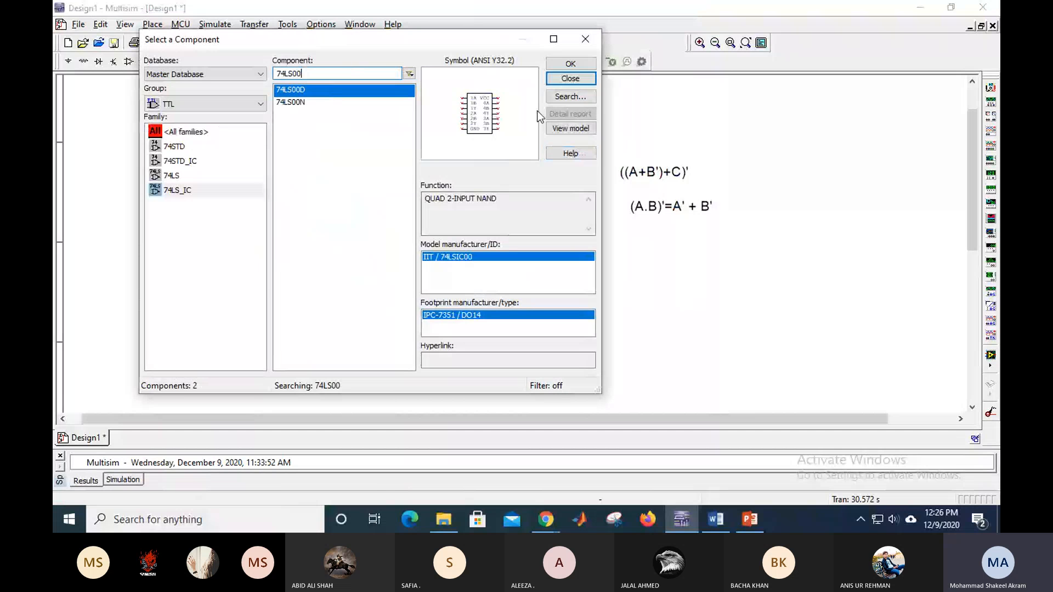
{"action": "left_click", "coordinate": [572, 65]}
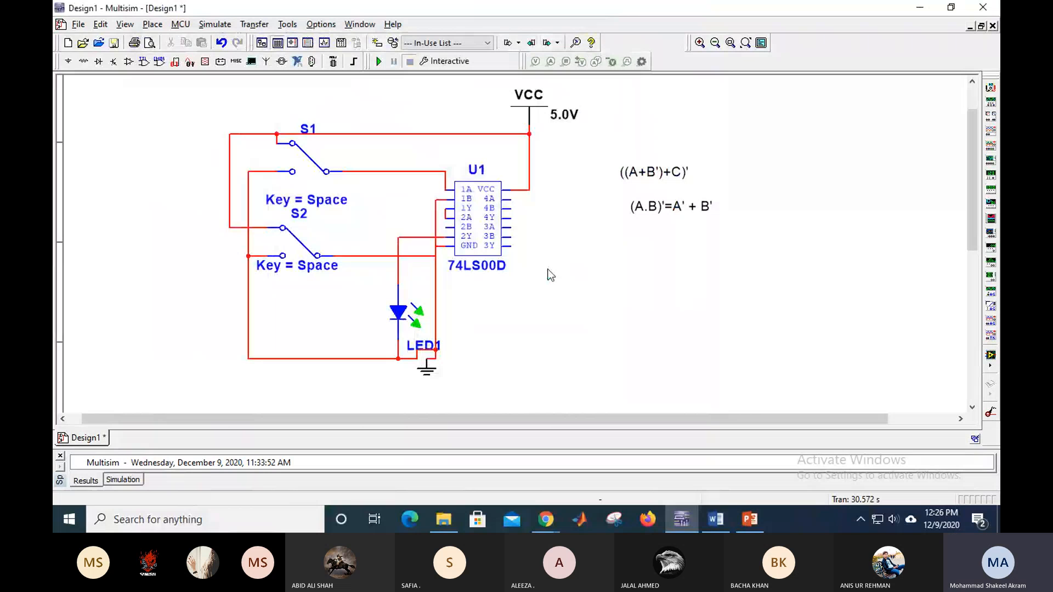
- Delete the wires linking U1's pins 1Y and 2A, S2 and pin 1B, and LED1's anode and pin 2Y
{"action": "left_click", "coordinate": [446, 214]}
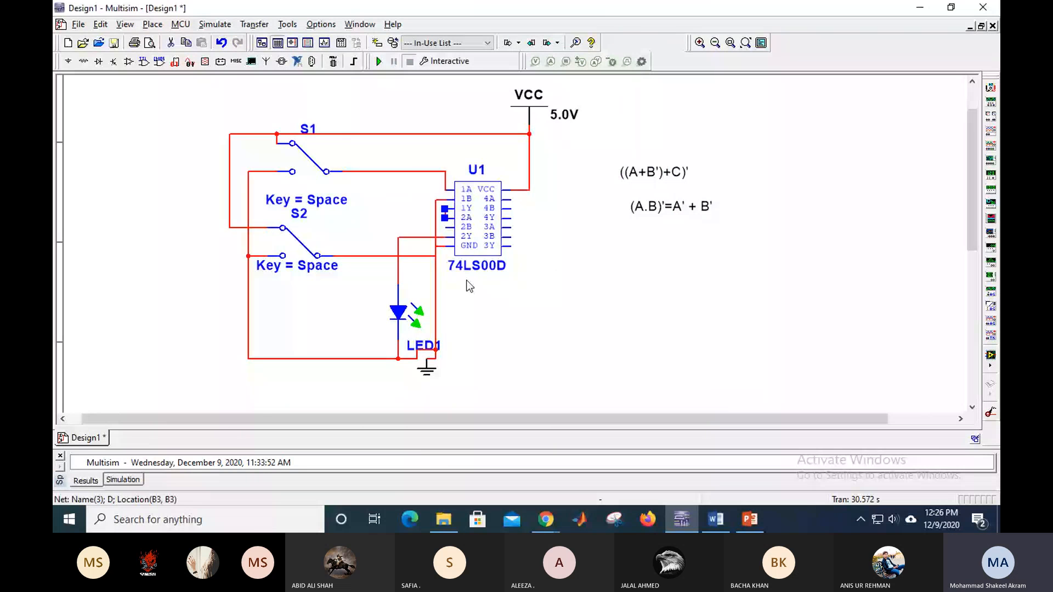
{"action": "key", "text": "Delete"}
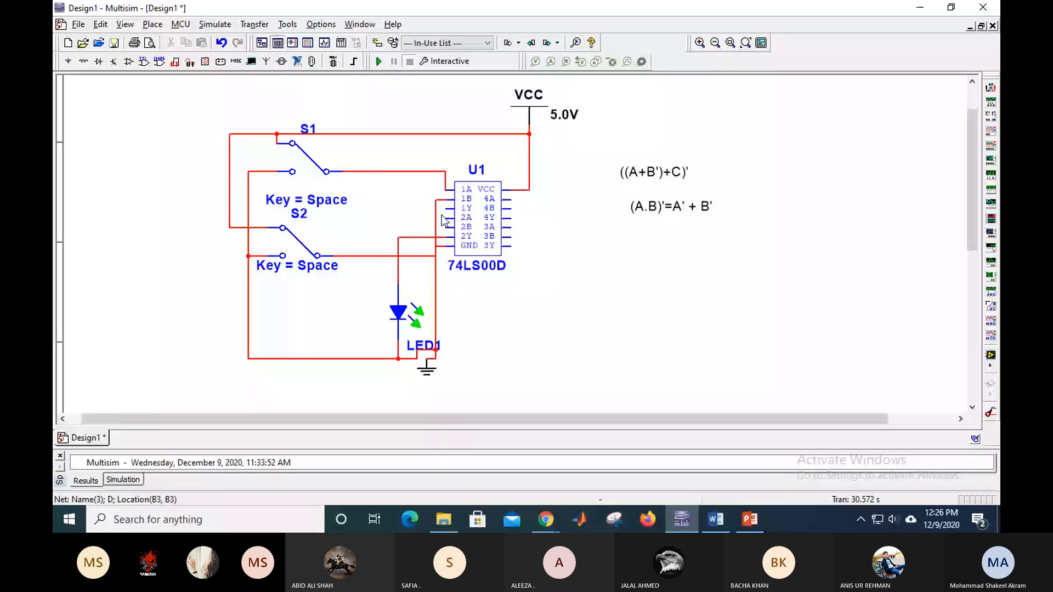
{"action": "key", "text": "ctrl+z"}
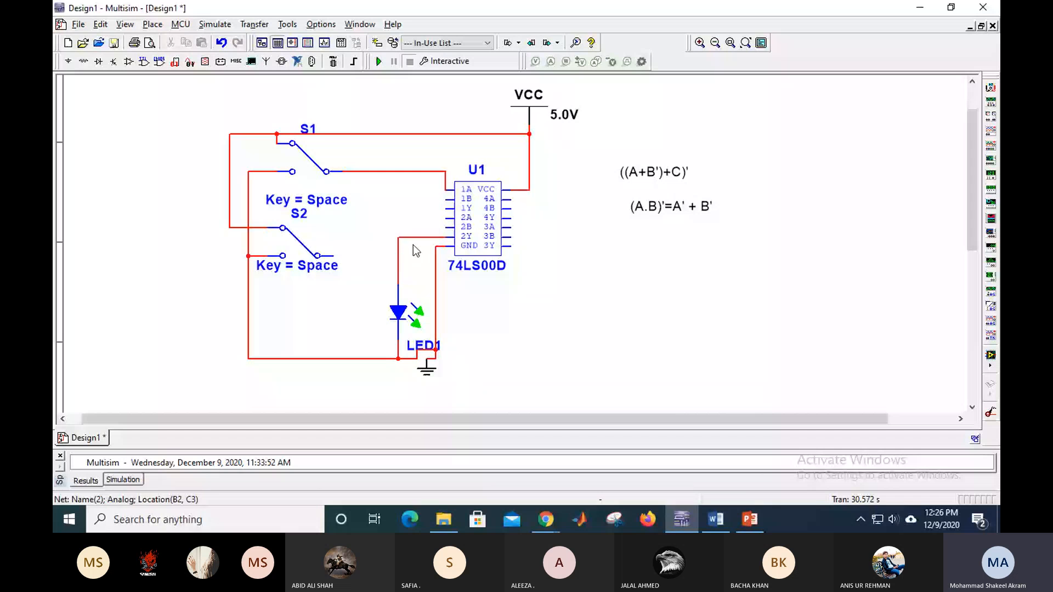
{"action": "key", "text": "ctrl+z"}
- Wire S2's common terminal to U1's pin 1B and LED1's anode to pin 1Y
{"action": "left_click", "coordinate": [318, 256]}
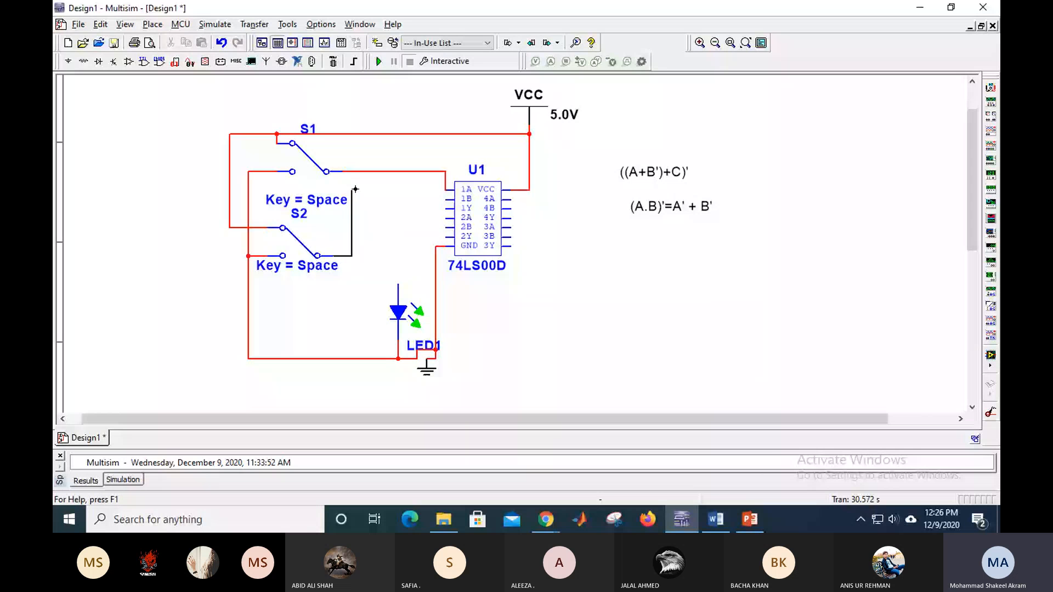
{"action": "left_click", "coordinate": [445, 199]}
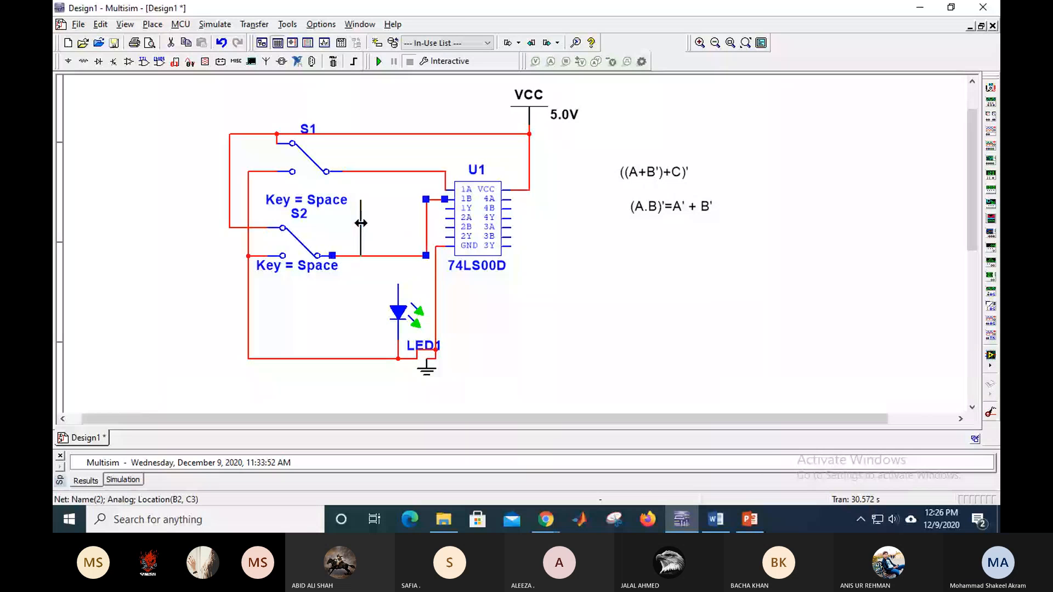
{"action": "left_click", "coordinate": [352, 225]}
{"action": "left_click", "coordinate": [377, 268]}
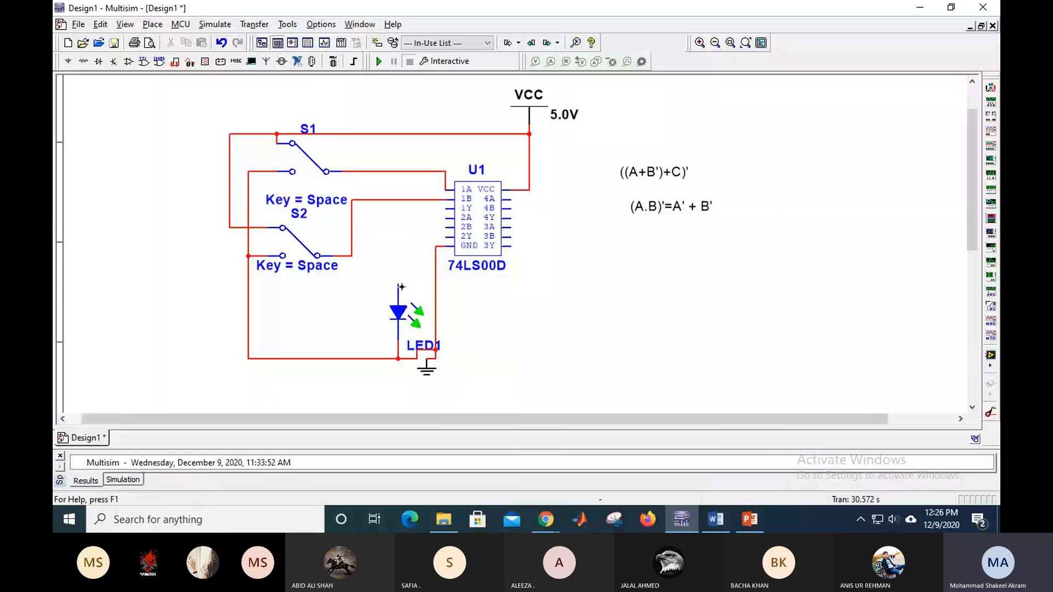
{"action": "left_click", "coordinate": [398, 283]}
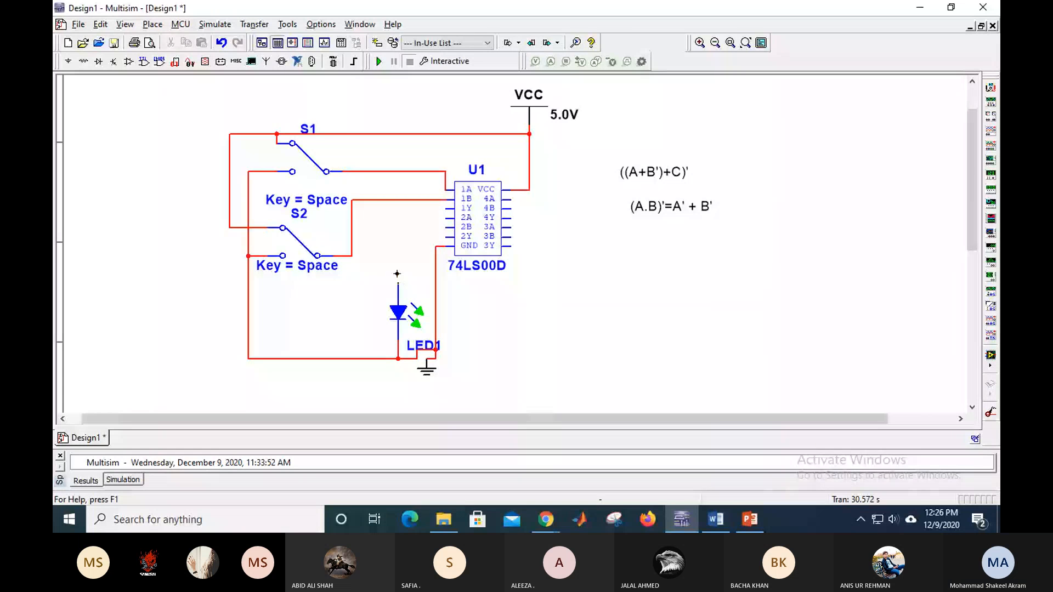
{"action": "left_click", "coordinate": [446, 209]}
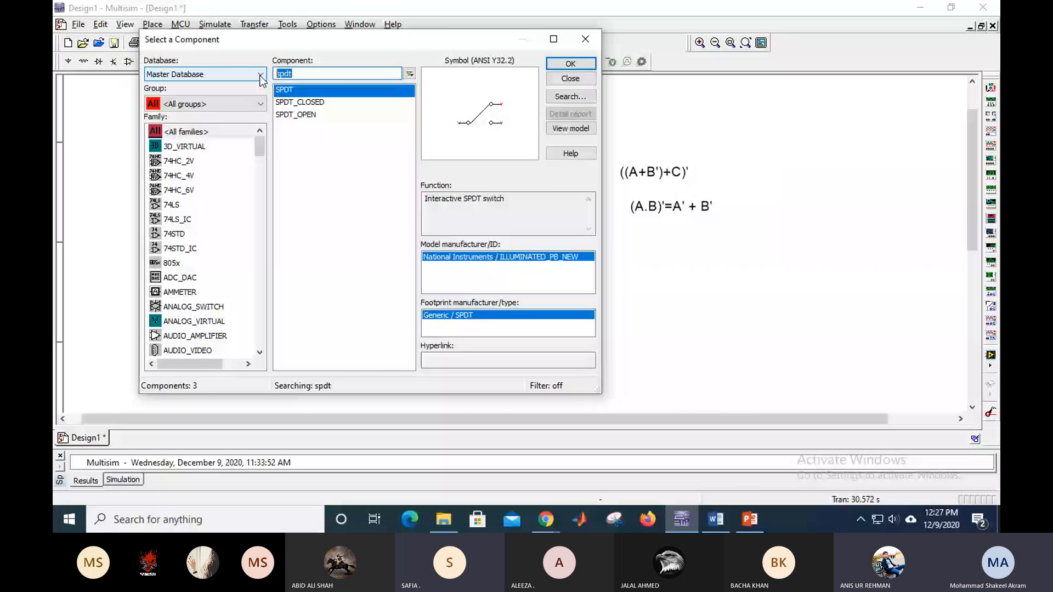
- Place a 74LS04D hex inverter in the empty area below the text notes
{"action": "type", "text": "74lso"}
{"action": "key", "text": "BackSpace"}
{"action": "type", "text": "04"}
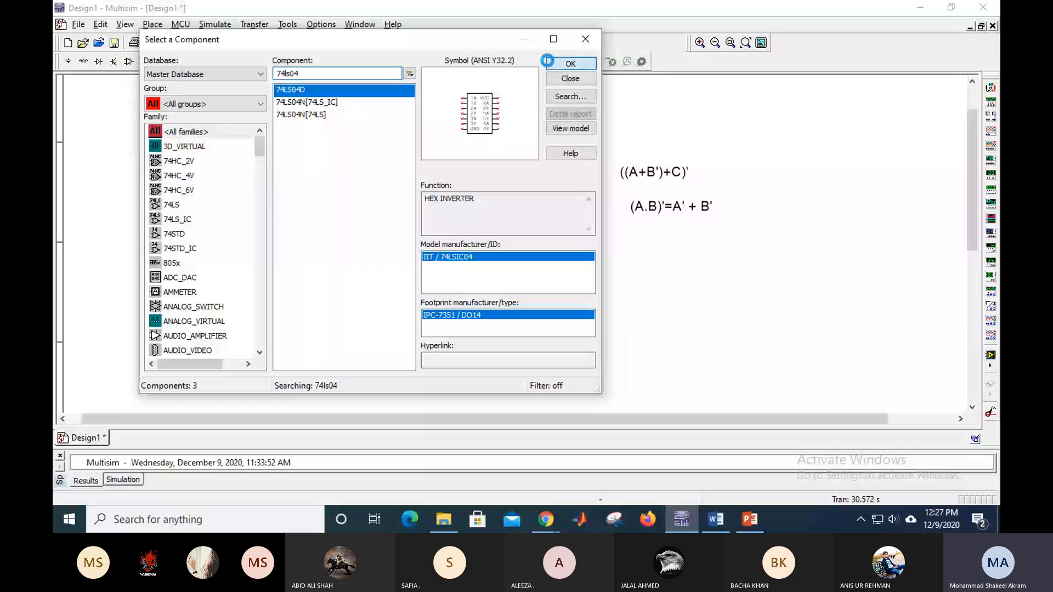
{"action": "left_click", "coordinate": [547, 61]}
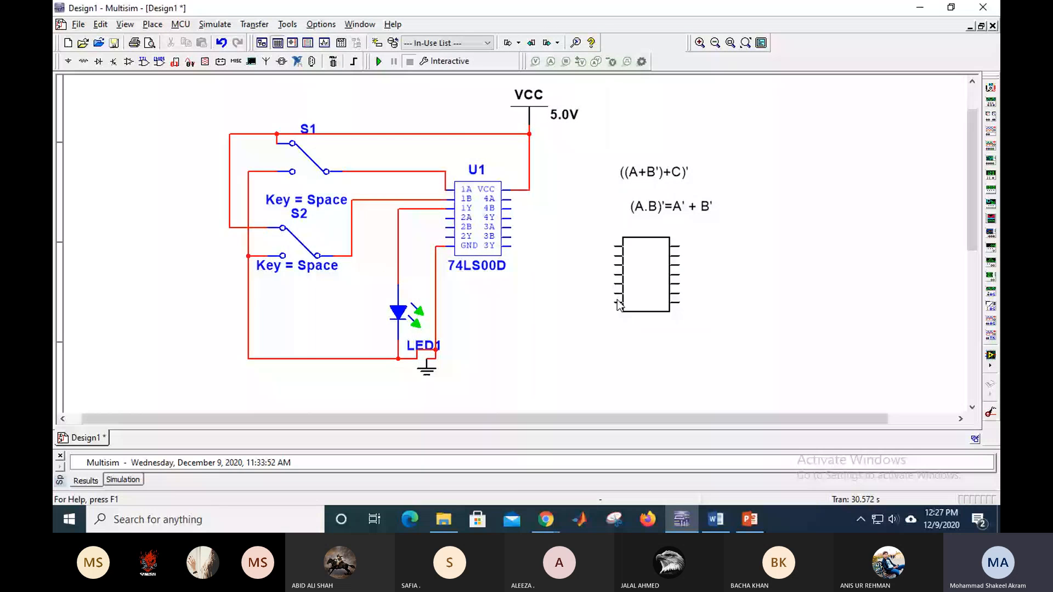
{"action": "left_click", "coordinate": [618, 305]}
- Place a 74LS32D quad 2-input OR chip in the empty area beside the 74LS04D inverter
{"action": "left_click", "coordinate": [311, 74]}
{"action": "key", "text": "BackSpace"}
{"action": "key", "text": "BackSpace"}
{"action": "type", "text": "32"}
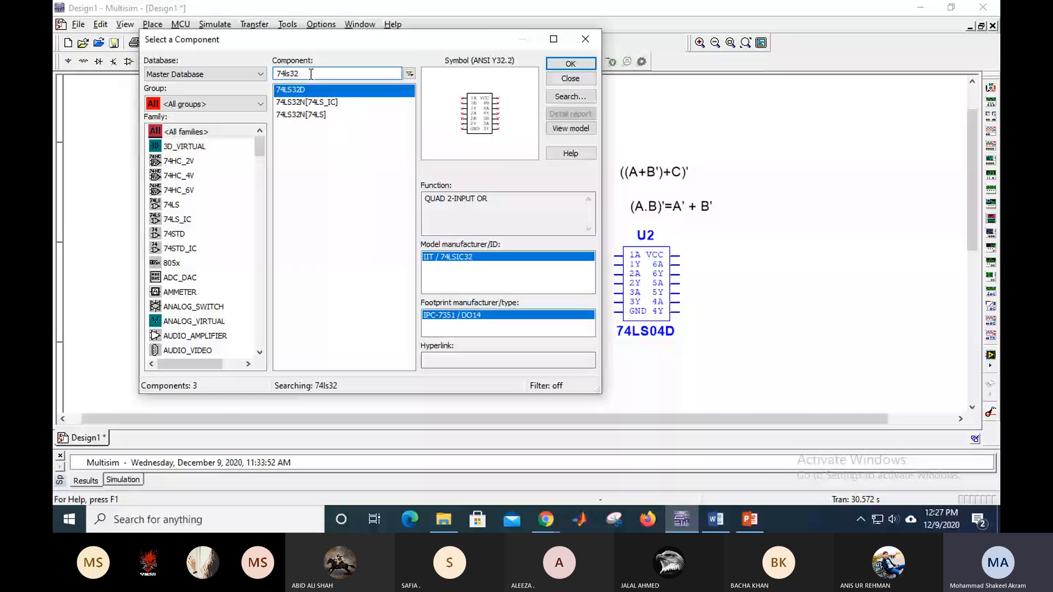
{"action": "key", "text": "Return"}
{"action": "left_click", "coordinate": [740, 303]}
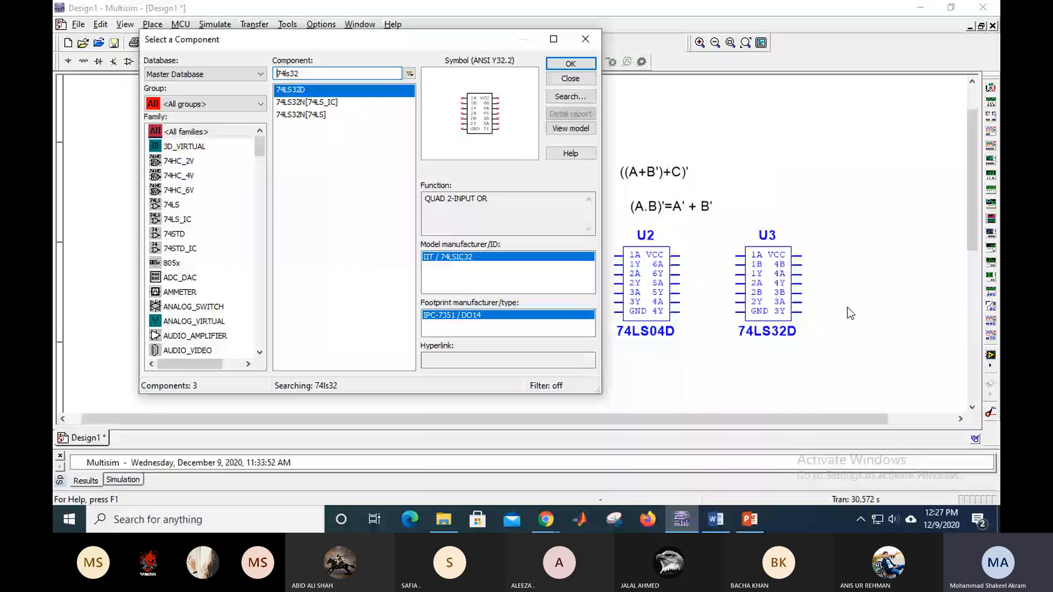
{"action": "key", "text": "Escape"}
- Connect the VCC pins of U2 and U3 to the supply line and their GND pins to the ground line
{"action": "left_click", "coordinate": [803, 255]}
{"action": "left_click", "coordinate": [681, 134]}
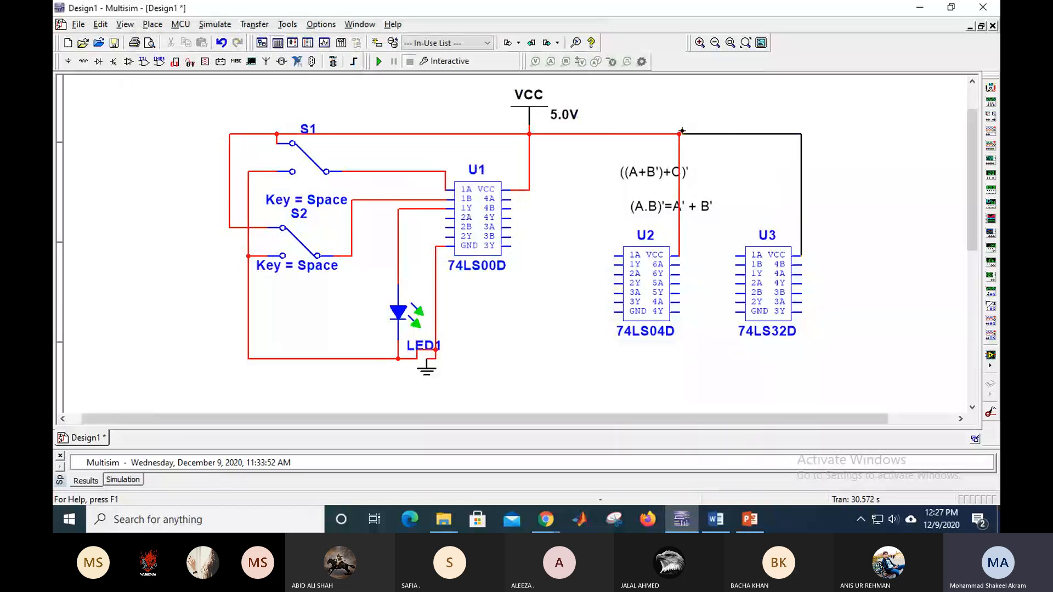
{"action": "left_click", "coordinate": [615, 314]}
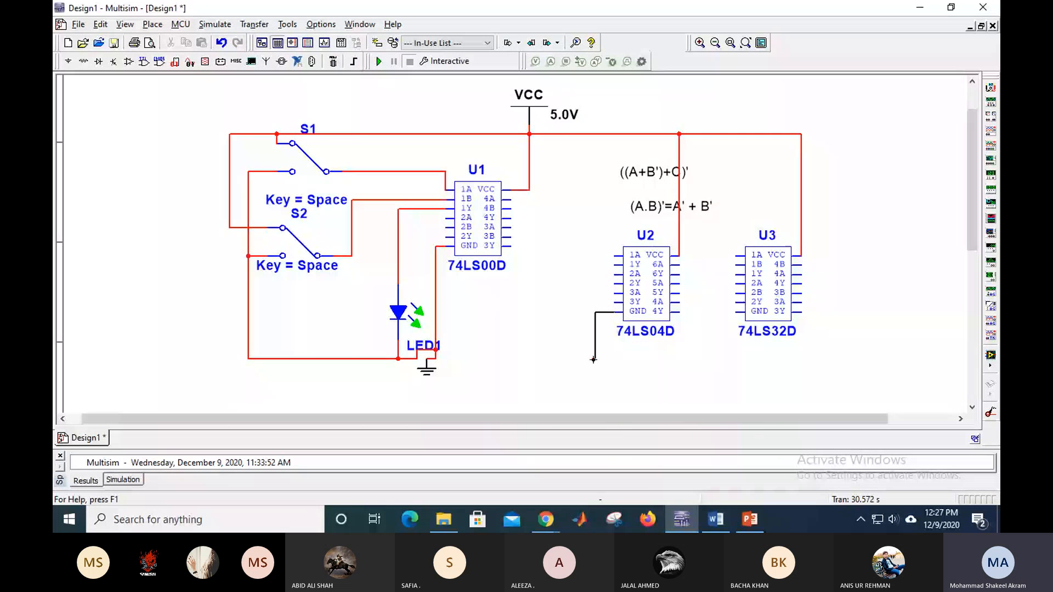
{"action": "left_click", "coordinate": [437, 354]}
{"action": "left_click", "coordinate": [737, 313]}
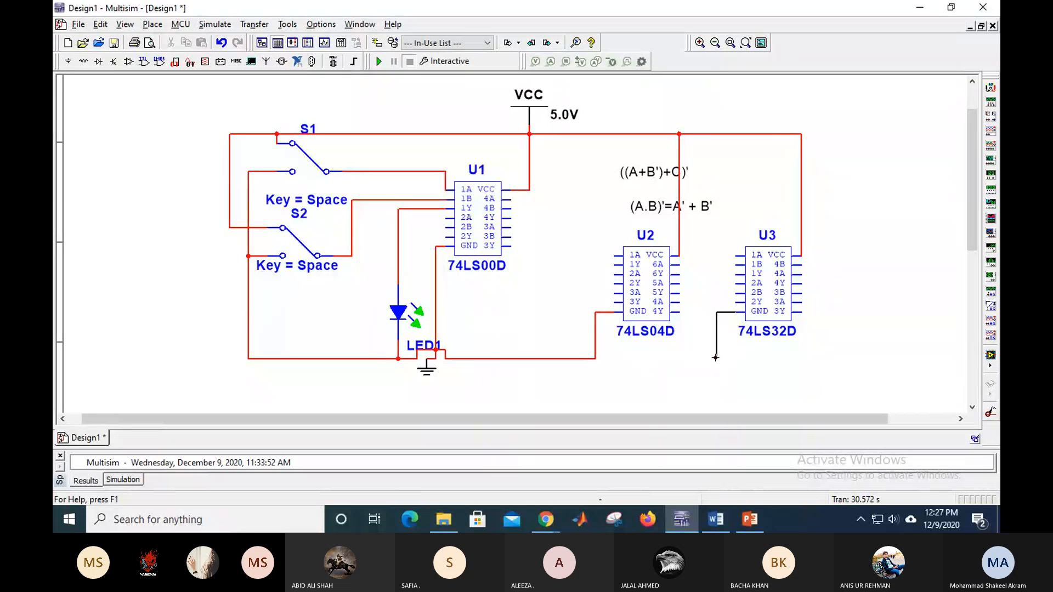
{"action": "left_click", "coordinate": [595, 358]}
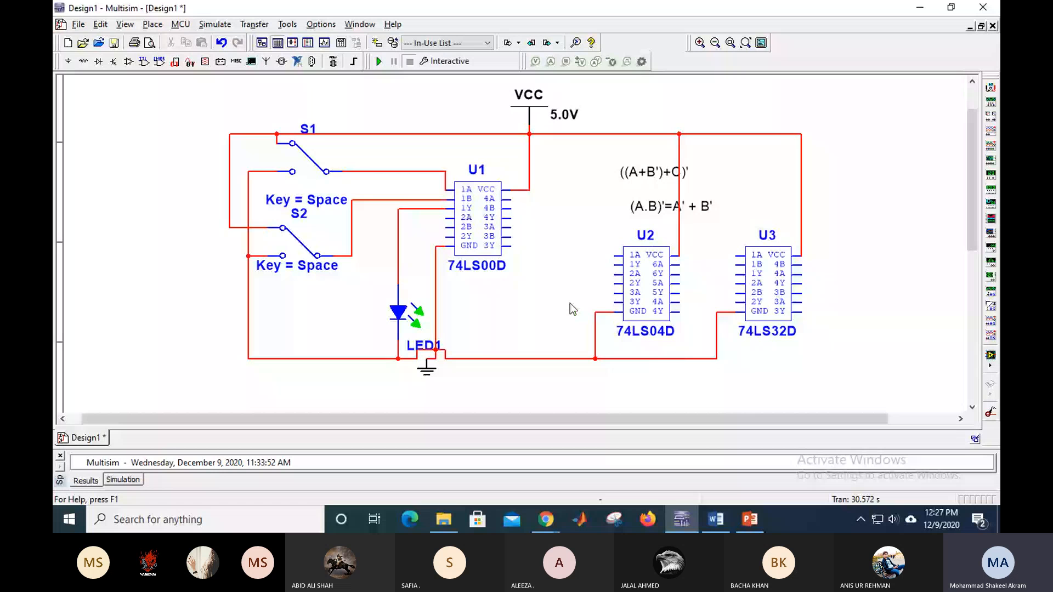
- Wire S1's common output to U2's pin 1A and S2's common output to U2's pin 2A
{"action": "left_click", "coordinate": [617, 255]}
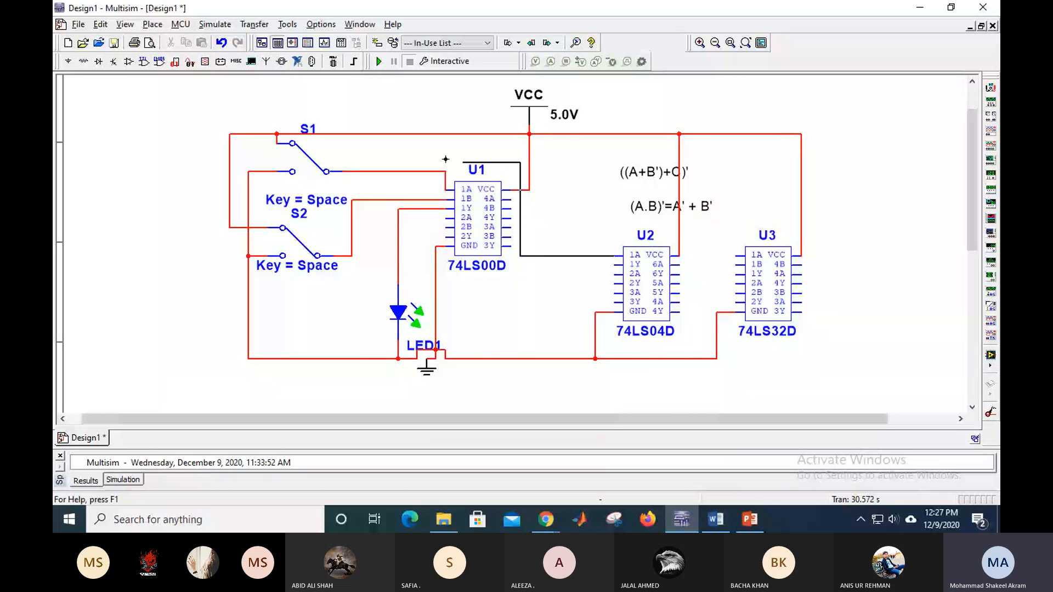
{"action": "left_click", "coordinate": [417, 170]}
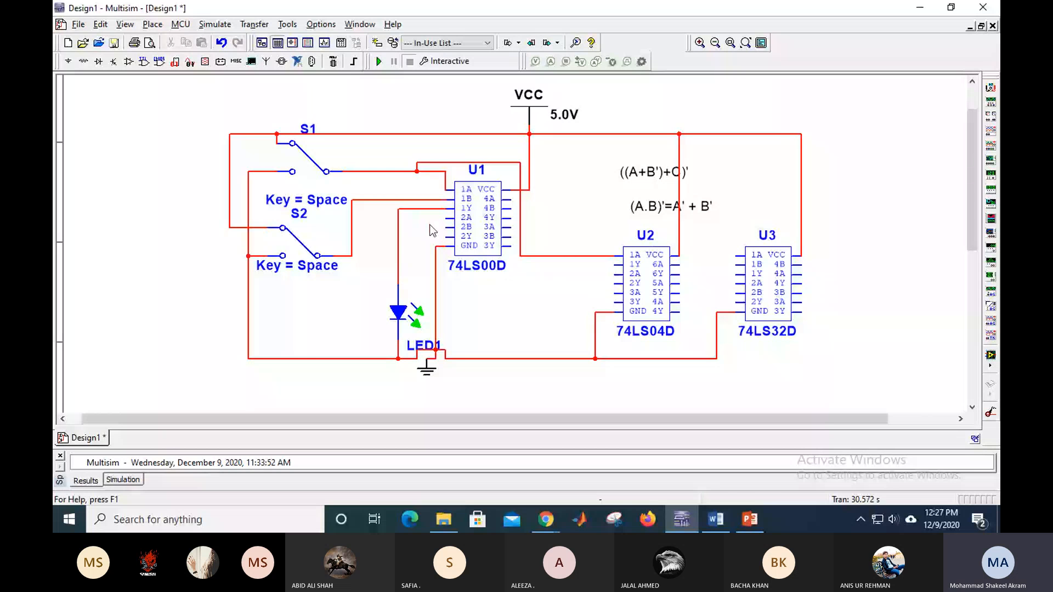
{"action": "left_click", "coordinate": [612, 275]}
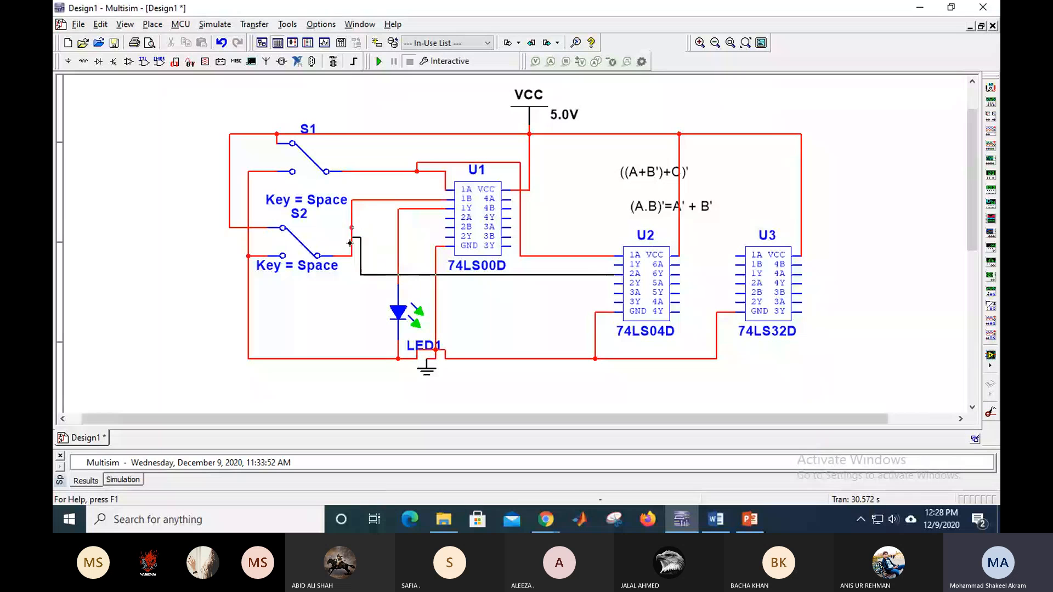
{"action": "left_click", "coordinate": [347, 256]}
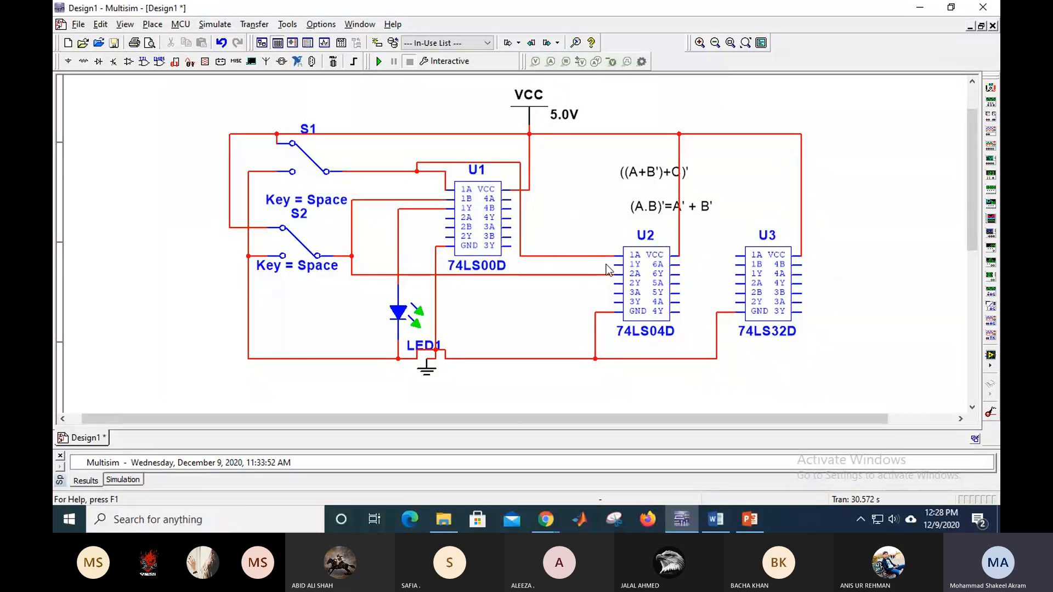
- Add the text label A' beside U2's inverter output pin 1Y
{"action": "right_click", "coordinate": [548, 262]}
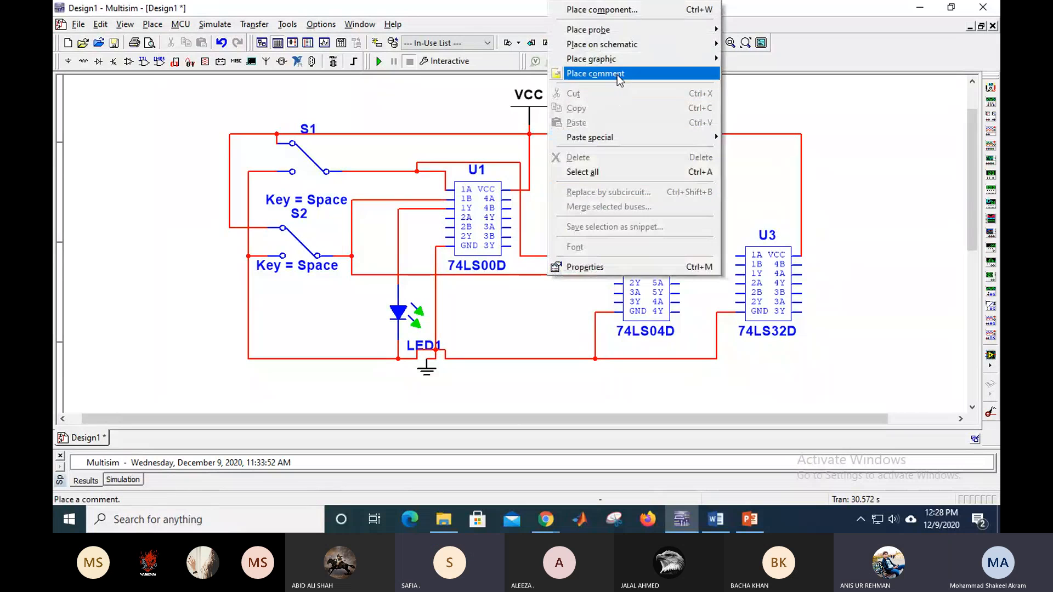
{"action": "mouse_move", "coordinate": [627, 60]}
{"action": "left_click", "coordinate": [733, 60]}
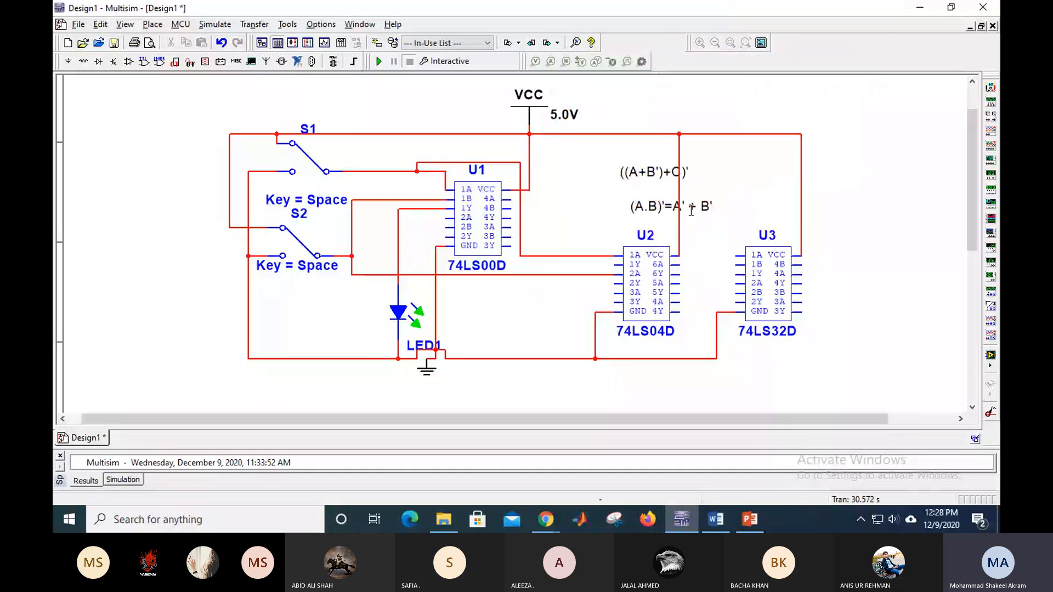
{"action": "left_click", "coordinate": [606, 264]}
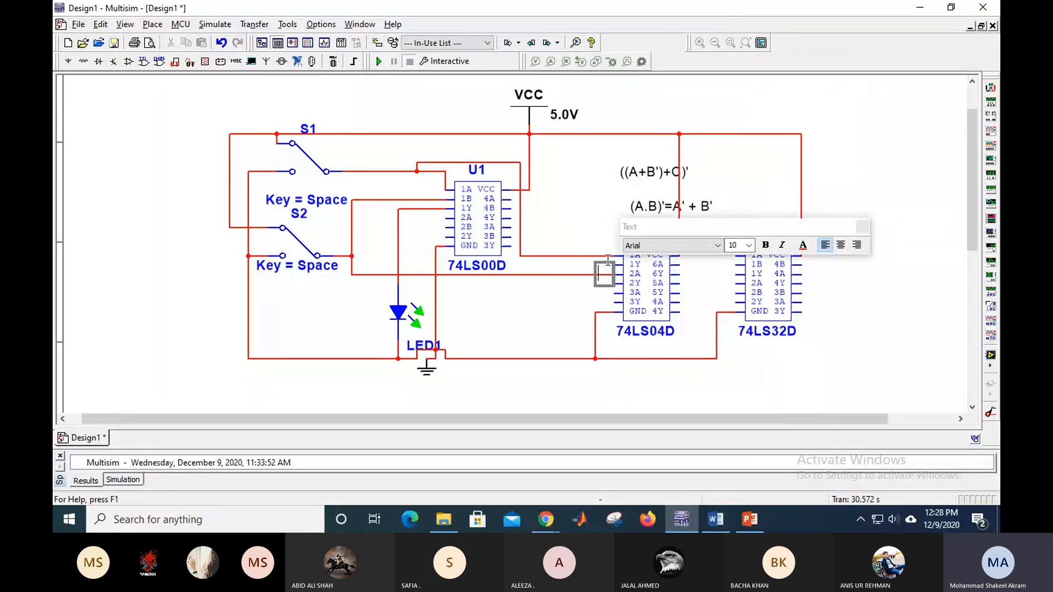
{"action": "type", "text": "A'"}
{"action": "left_click", "coordinate": [586, 293]}
- Add the text label B' near U2's inverter output pin 2Y
{"action": "right_click", "coordinate": [567, 298]}
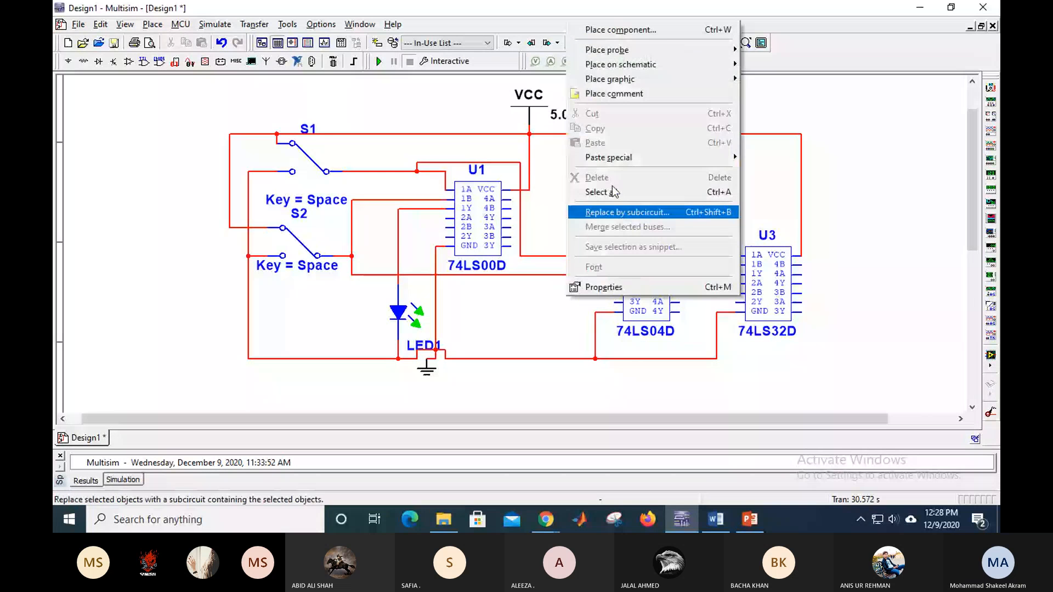
{"action": "left_click", "coordinate": [760, 78]}
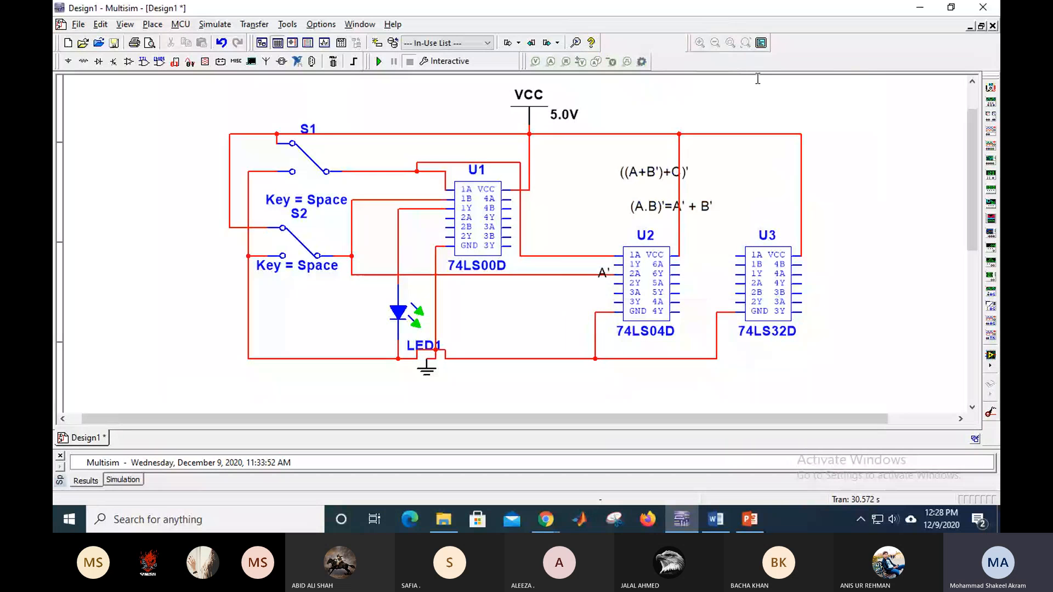
{"action": "left_click", "coordinate": [609, 283]}
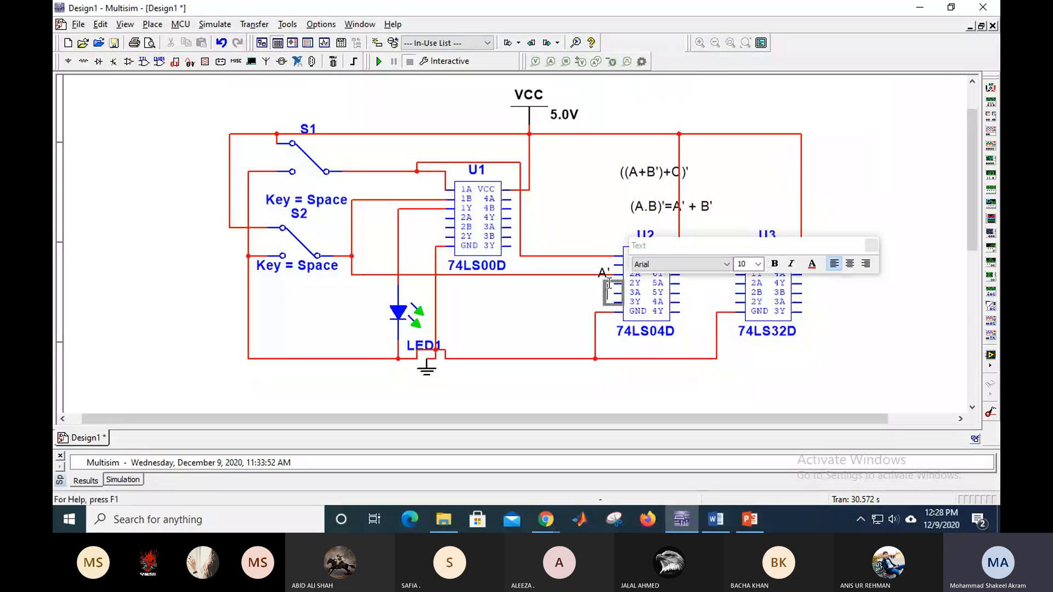
{"action": "type", "text": "B'"}
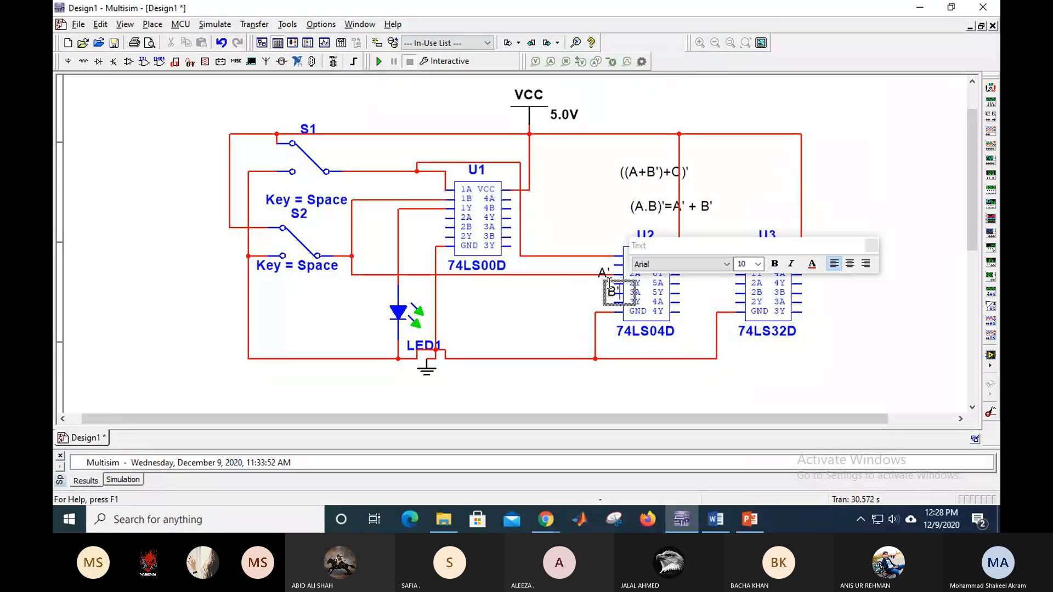
{"action": "left_click", "coordinate": [568, 322]}
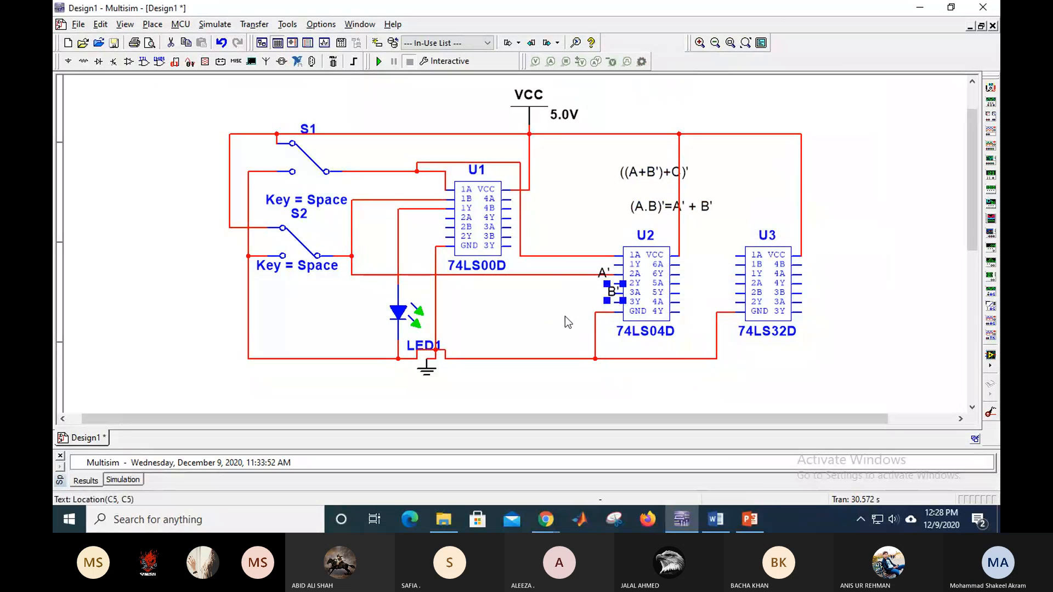
- Nudge the A' label upward so it lines up with U2's pin 1Y
{"action": "left_click", "coordinate": [601, 271]}
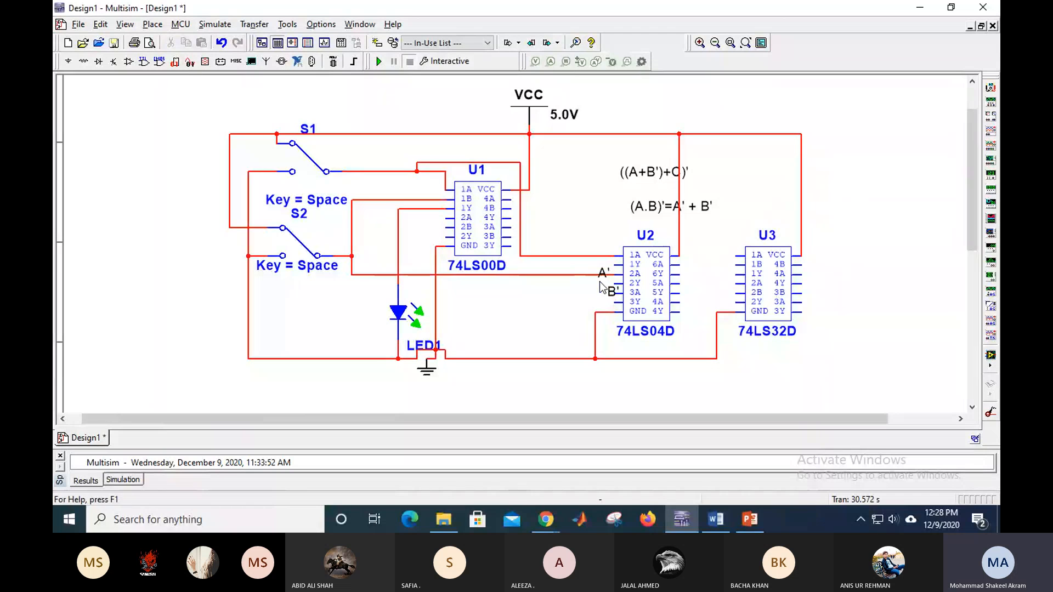
{"action": "left_click", "coordinate": [604, 276]}
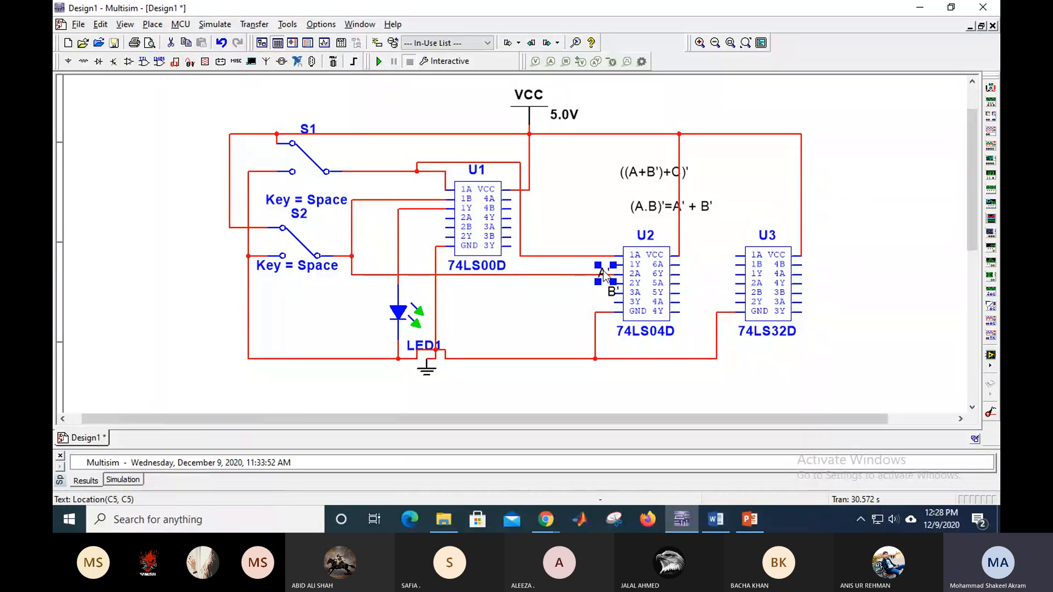
{"action": "key", "text": "Up"}
{"action": "key", "text": "Up"}
{"action": "key", "text": "Up"}
{"action": "key", "text": "Up"}
{"action": "key", "text": "Up"}
{"action": "key", "text": "Up"}
{"action": "key", "text": "Up"}
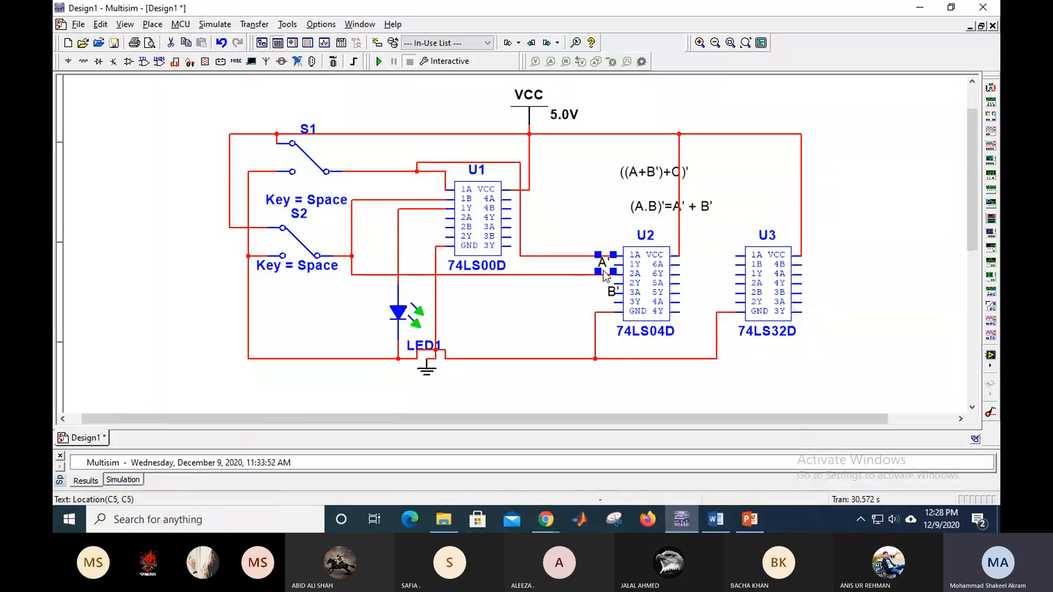
- Nudge the B' label left and up so it sits beside U2's pin 2Y
{"action": "left_click", "coordinate": [610, 301]}
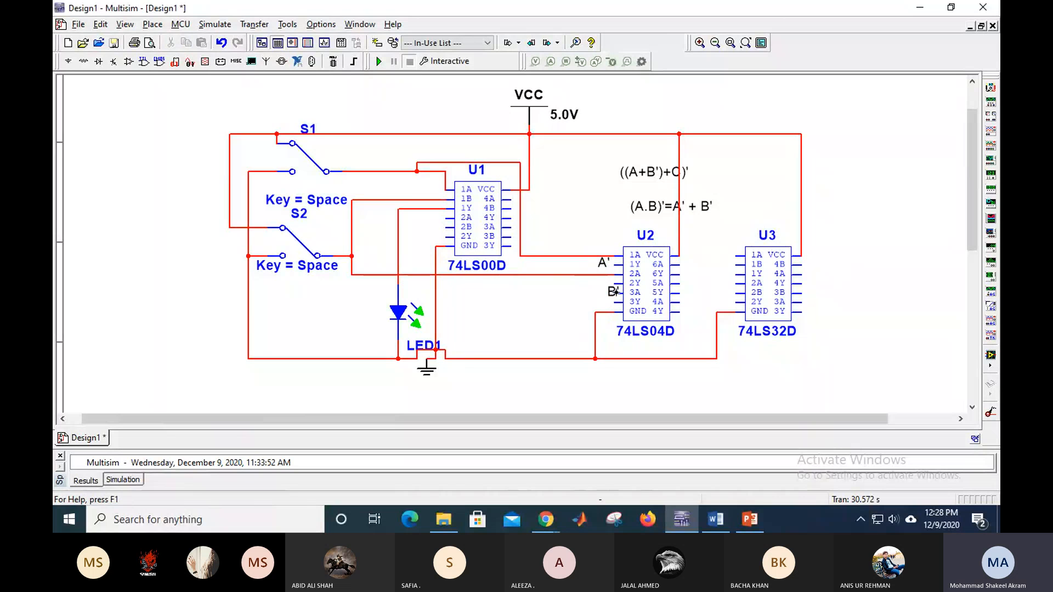
{"action": "left_click", "coordinate": [614, 296]}
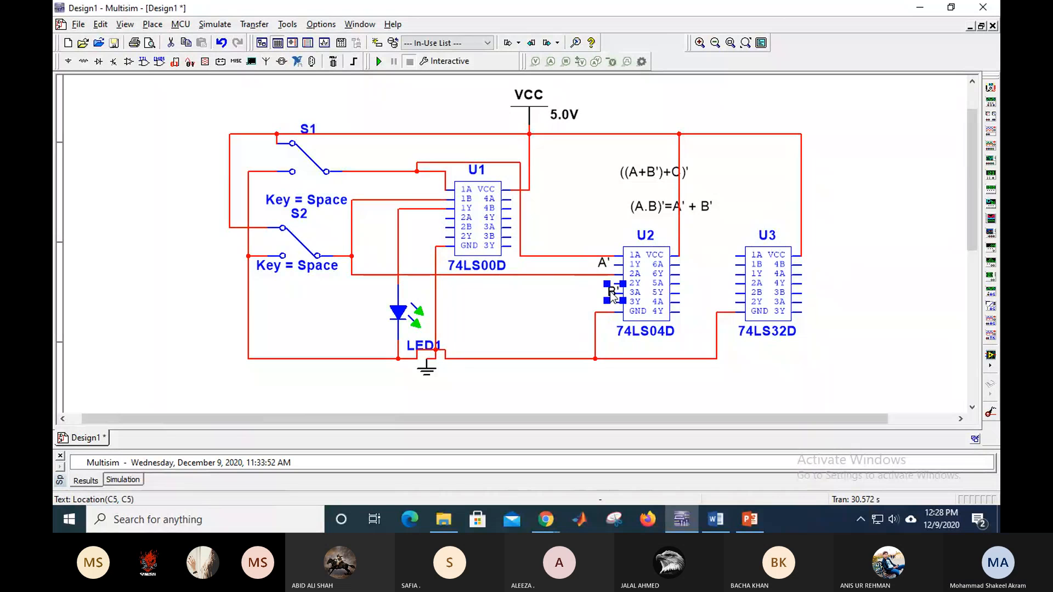
{"action": "key", "text": "Left"}
{"action": "key", "text": "Left"}
{"action": "key", "text": "Left"}
{"action": "key", "text": "Left"}
{"action": "key", "text": "Left"}
{"action": "key", "text": "Up"}
{"action": "key", "text": "Up"}
{"action": "key", "text": "Up"}
{"action": "key", "text": "Up"}
{"action": "key", "text": "Up"}
{"action": "key", "text": "Up"}
{"action": "key", "text": "Right"}
{"action": "left_click", "coordinate": [546, 314]}
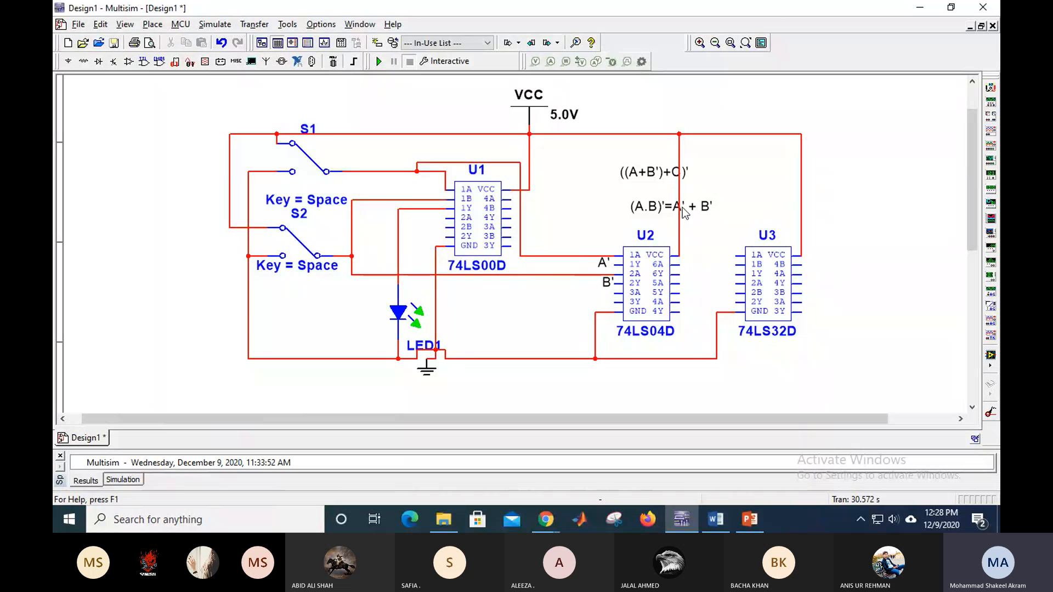
- Shift U2's vertical VCC wire clear of the text notes and wire U2's pins 1Y and 2Y to U3's pins 1A and 1B
{"action": "left_click_drag", "start_coordinate": [679, 194], "coordinate": [716, 194]}
{"action": "left_click", "coordinate": [745, 208]}
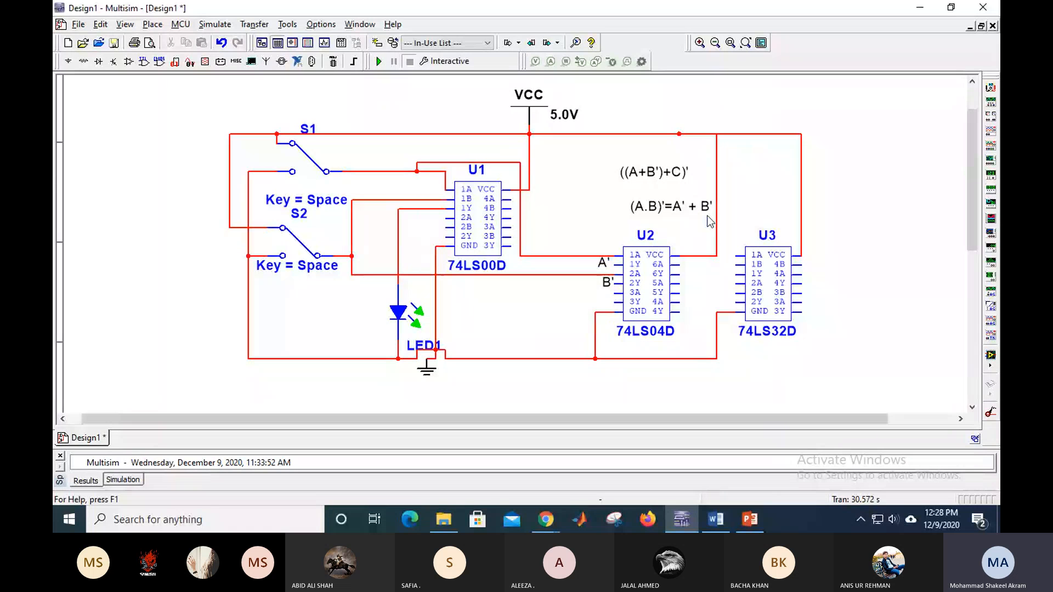
{"action": "left_click", "coordinate": [611, 264]}
{"action": "left_click", "coordinate": [737, 255]}
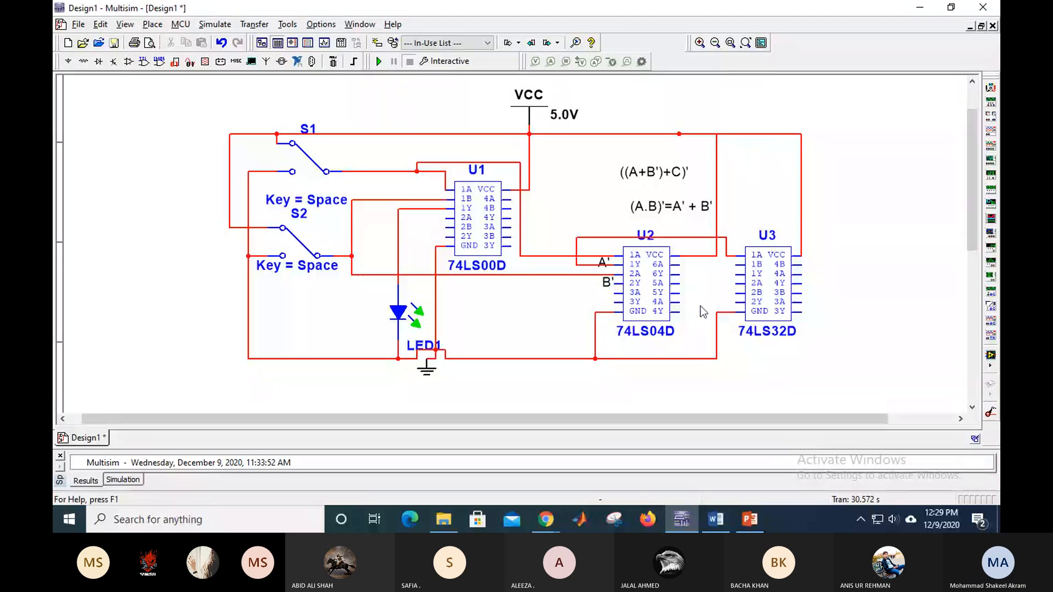
{"action": "left_click", "coordinate": [610, 282]}
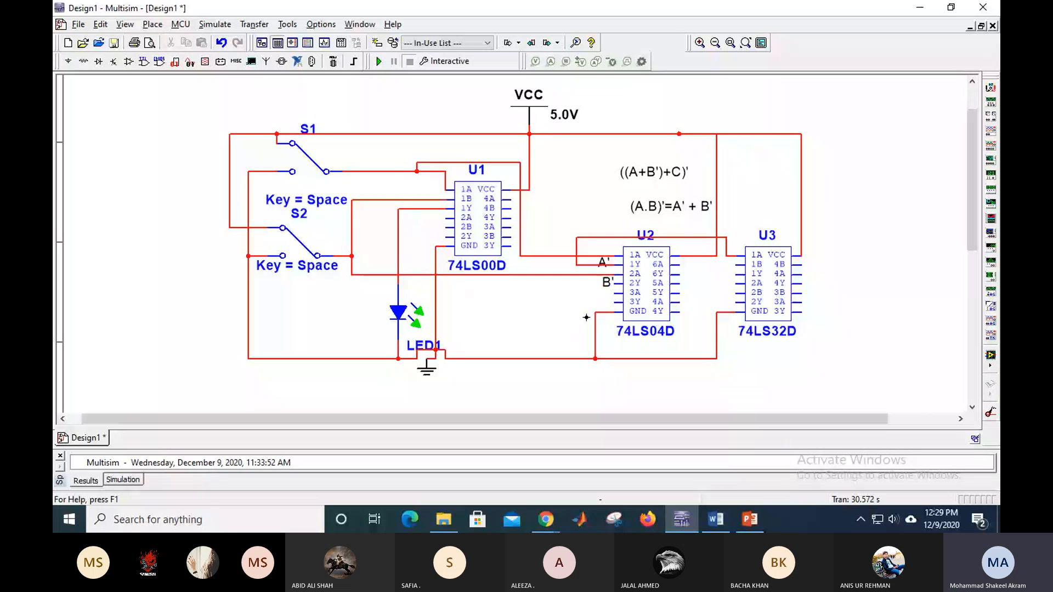
{"action": "left_click", "coordinate": [734, 264]}
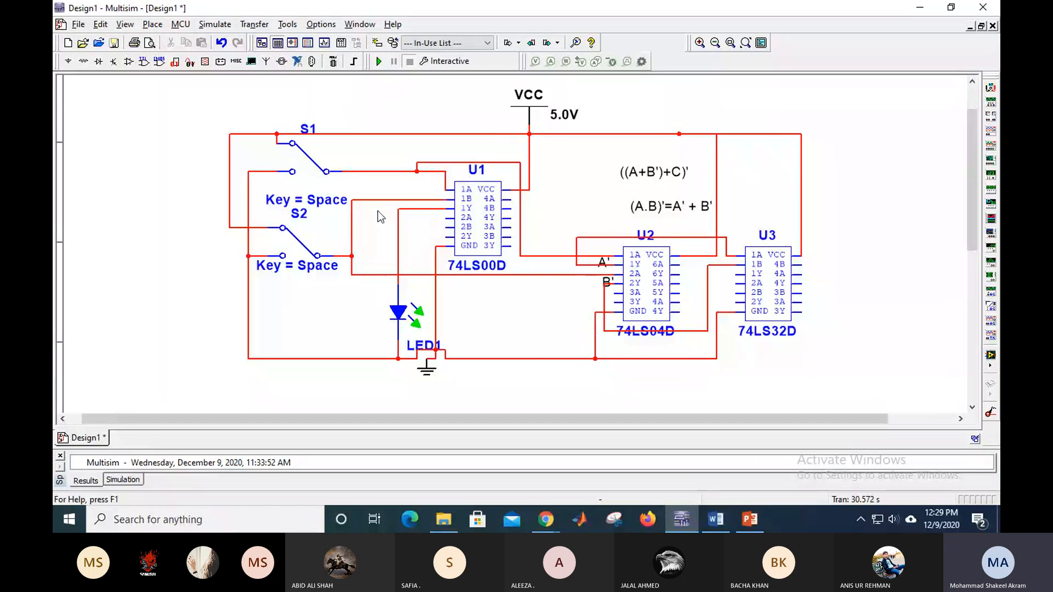
- Place a copy of LED1 below U1, between the ground symbol and U2
{"action": "left_click", "coordinate": [405, 318]}
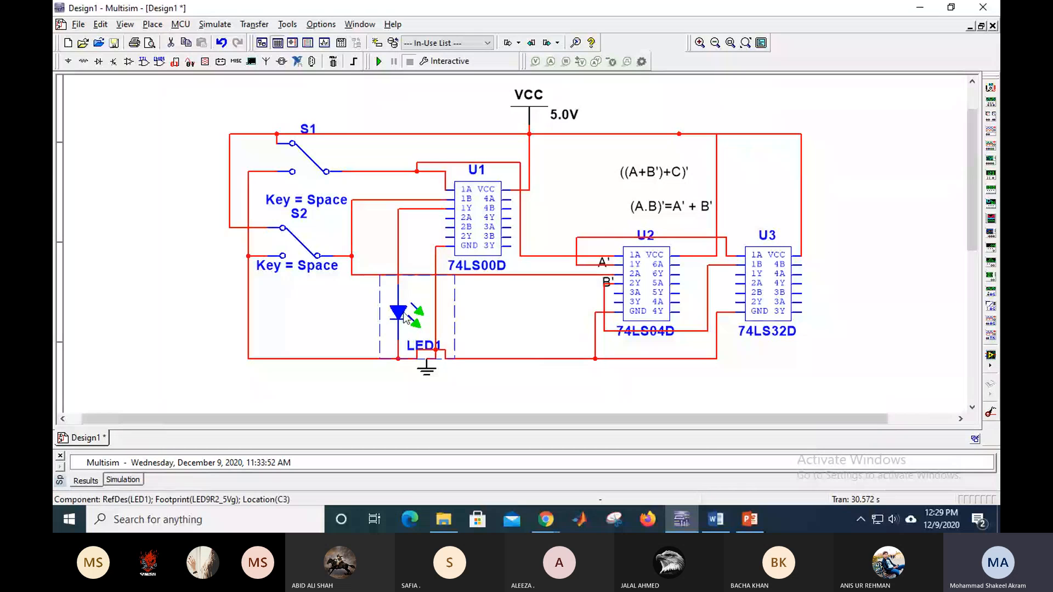
{"action": "key", "text": "ctrl+c"}
{"action": "key", "text": "ctrl+v"}
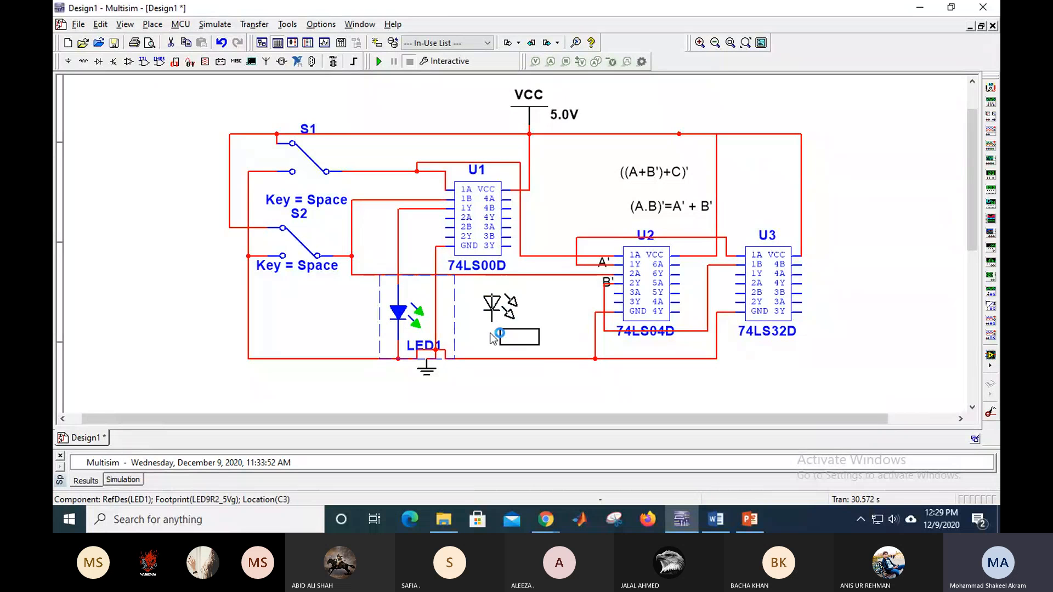
{"action": "left_click", "coordinate": [506, 346]}
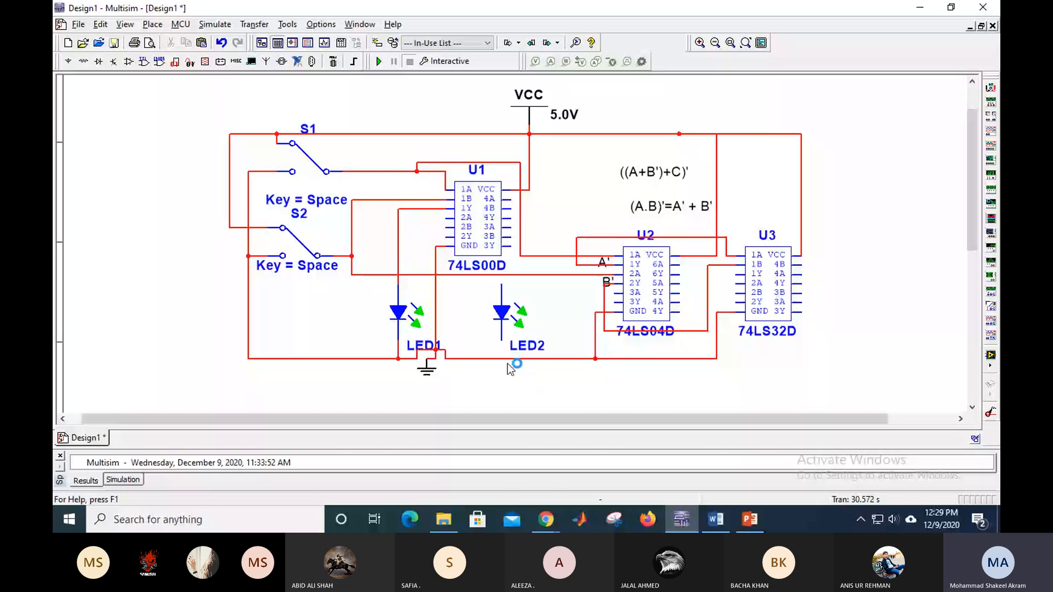
- Wire the new LED's cathode to the ground line and its anode to U3's pin 1Y
{"action": "left_click", "coordinate": [501, 341]}
{"action": "left_click", "coordinate": [501, 358]}
{"action": "left_click", "coordinate": [501, 284]}
{"action": "left_click", "coordinate": [737, 264]}
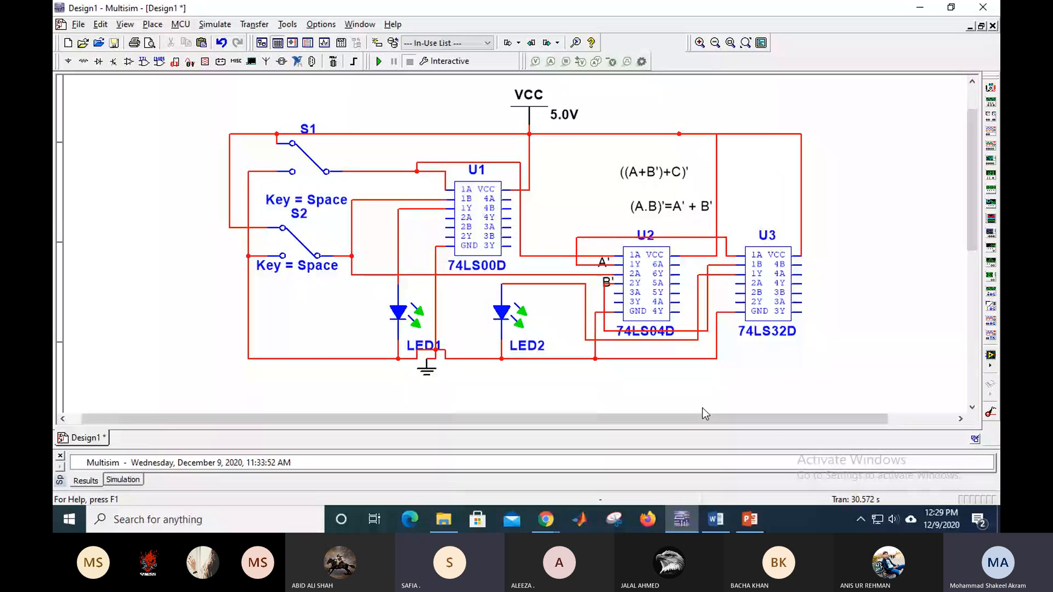
- Delete the ((A+B')+C)' text note and move the (A.B)'=A' + B' note below the circuit
{"action": "left_click", "coordinate": [639, 173]}
{"action": "left_click_drag", "start_coordinate": [639, 172], "coordinate": [409, 154]}
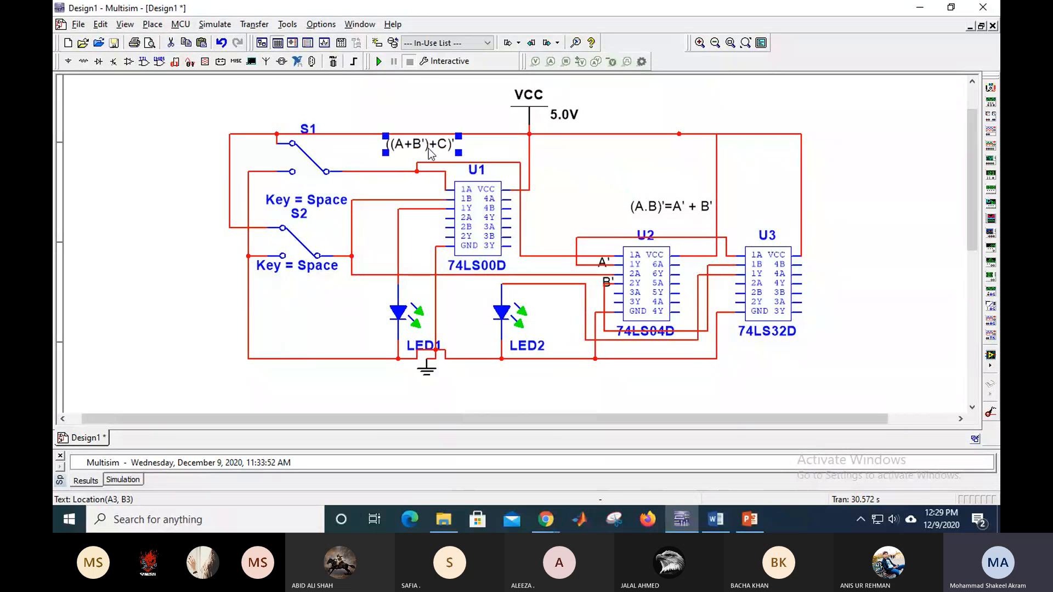
{"action": "key", "text": "Delete"}
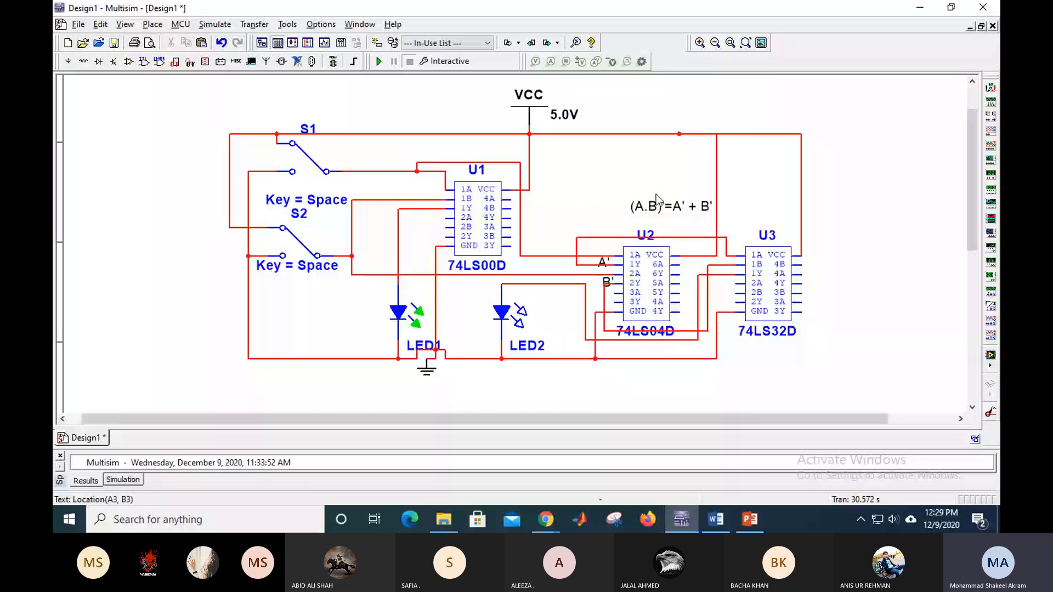
{"action": "left_click_drag", "start_coordinate": [656, 194], "coordinate": [501, 391]}
{"action": "left_click", "coordinate": [510, 398]}
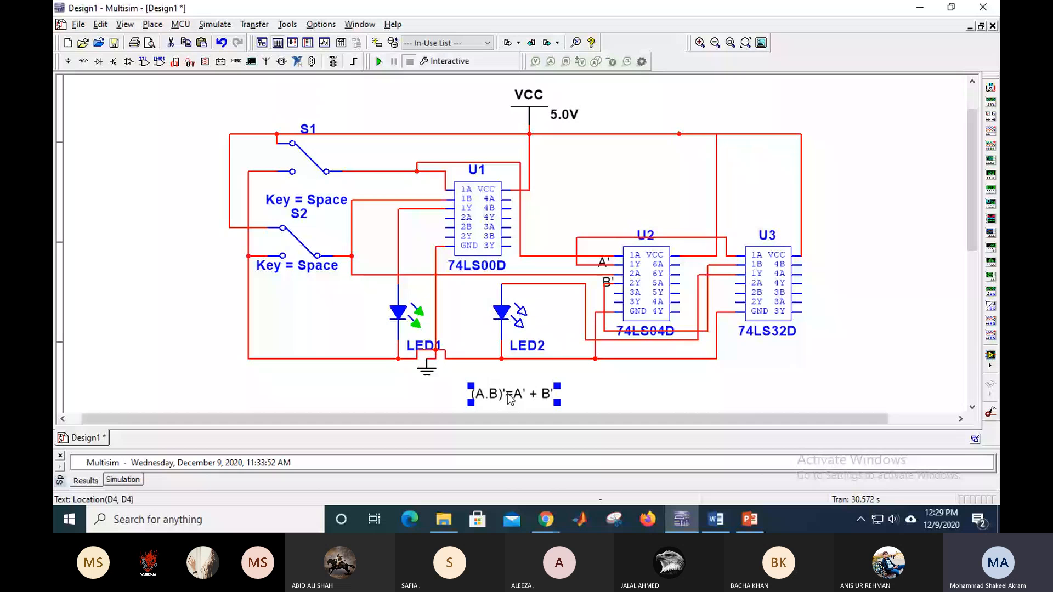
- Widen the spacing around the equals sign in the (A.B)'=A' + B' note so its two sides stand apart
{"action": "double_click", "coordinate": [510, 398]}
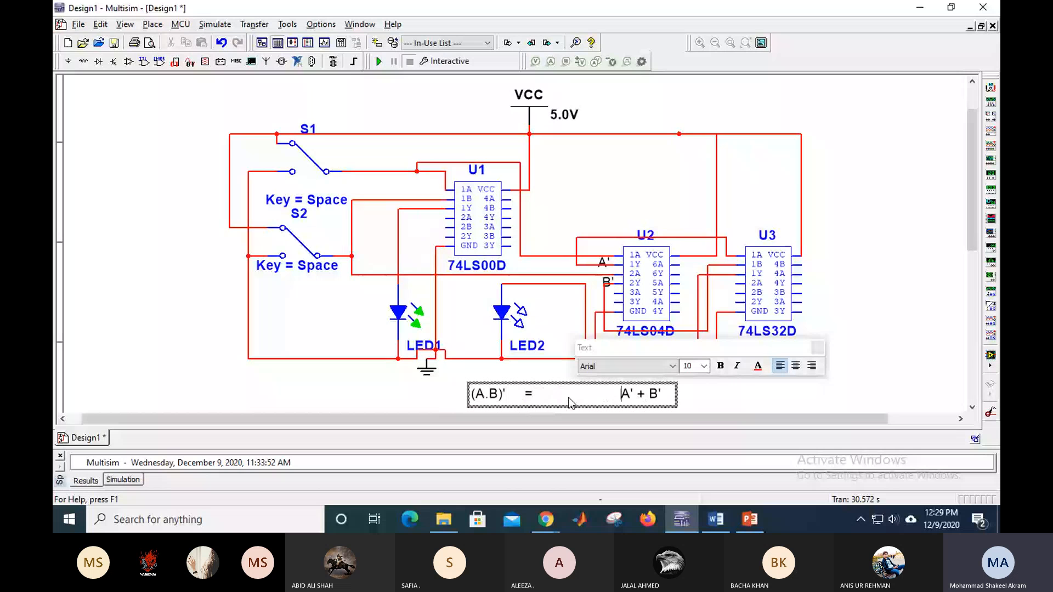
{"action": "left_click", "coordinate": [724, 346]}
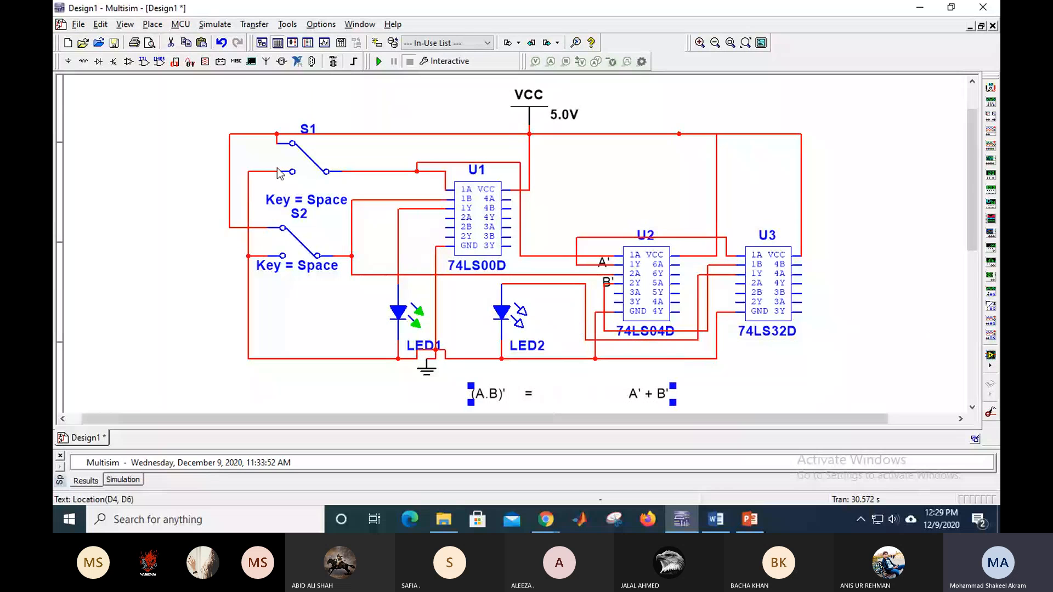
{"action": "key", "text": "Escape"}
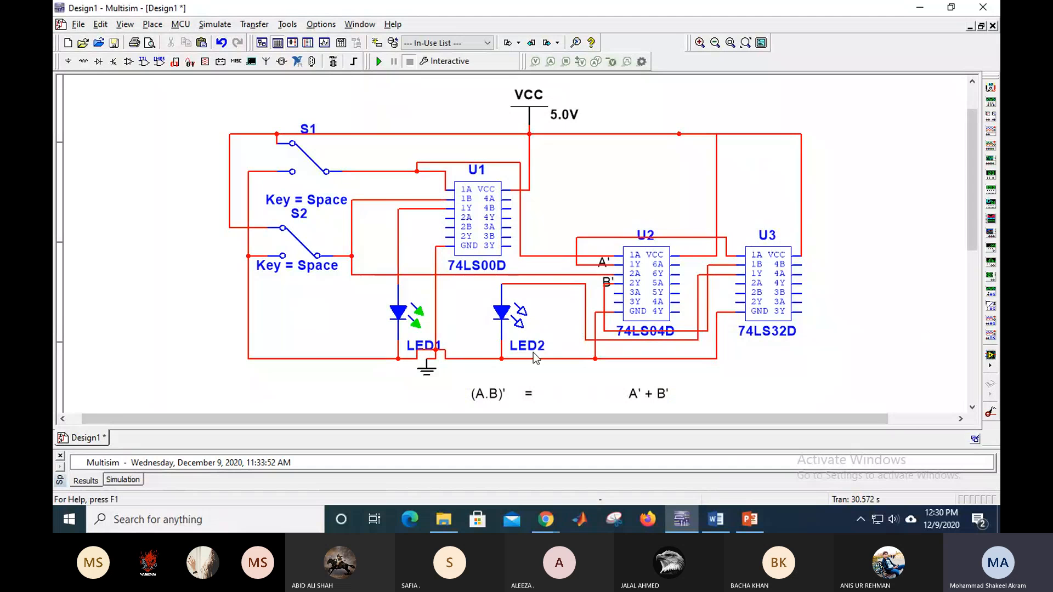
{"action": "left_click", "coordinate": [504, 317]}
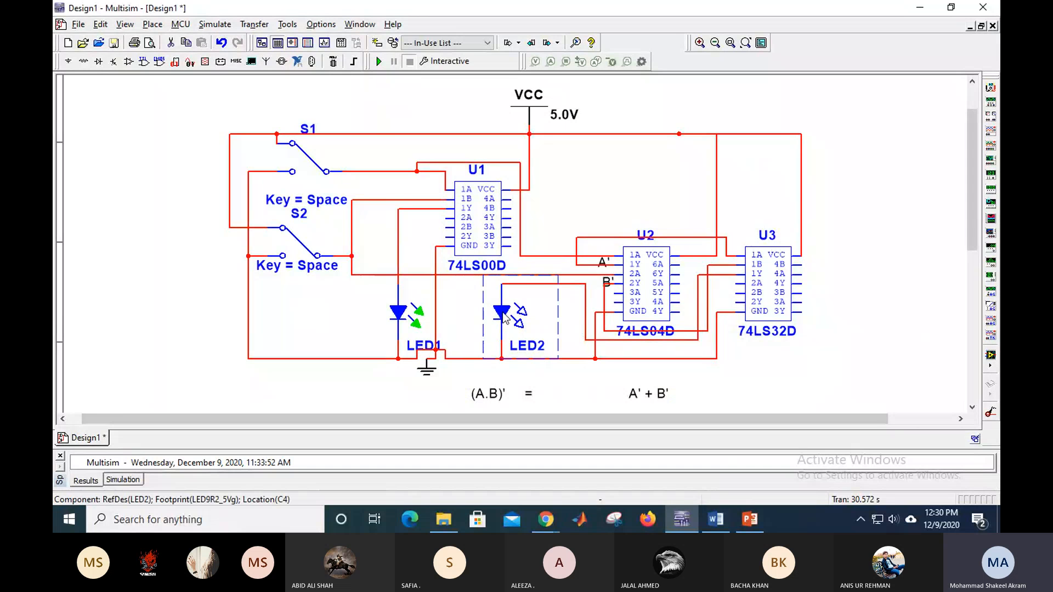
{"action": "left_click_drag", "start_coordinate": [504, 317], "coordinate": [503, 326]}
{"action": "key", "text": "Escape"}
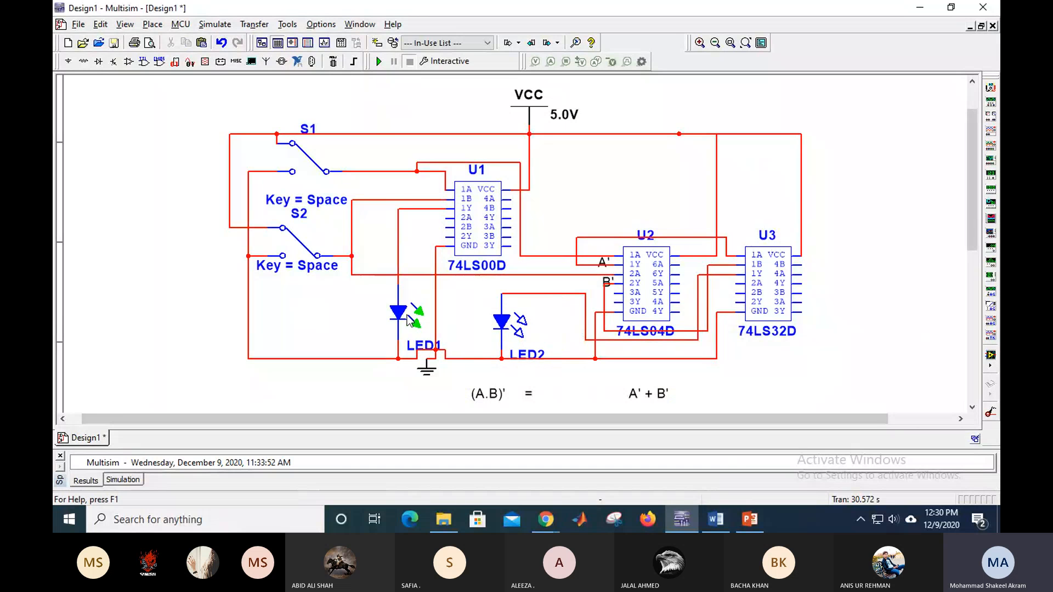
{"action": "left_click_drag", "start_coordinate": [520, 337], "coordinate": [522, 328]}
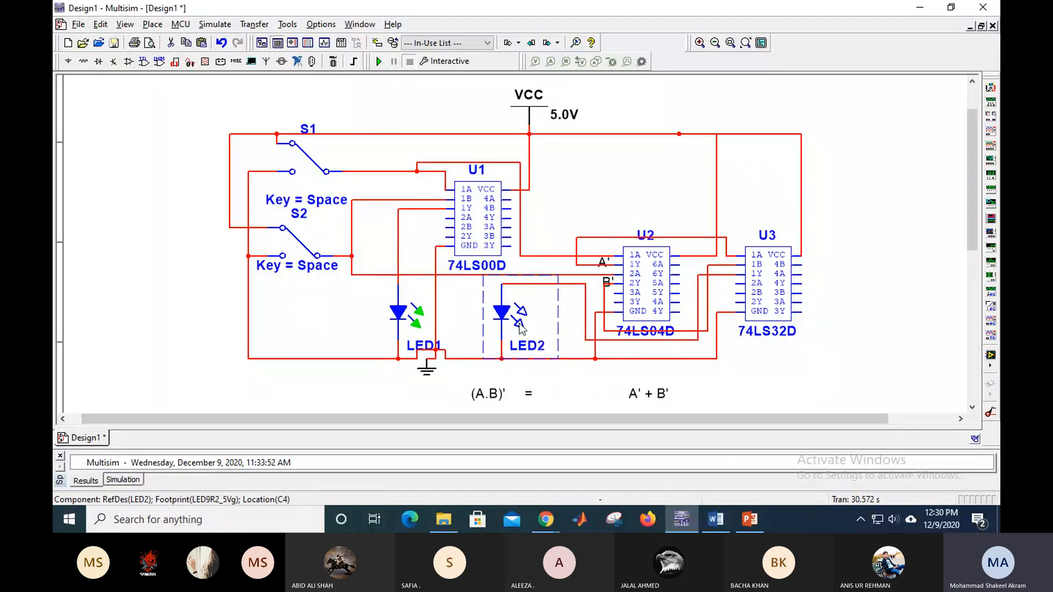
{"action": "left_click", "coordinate": [569, 324]}
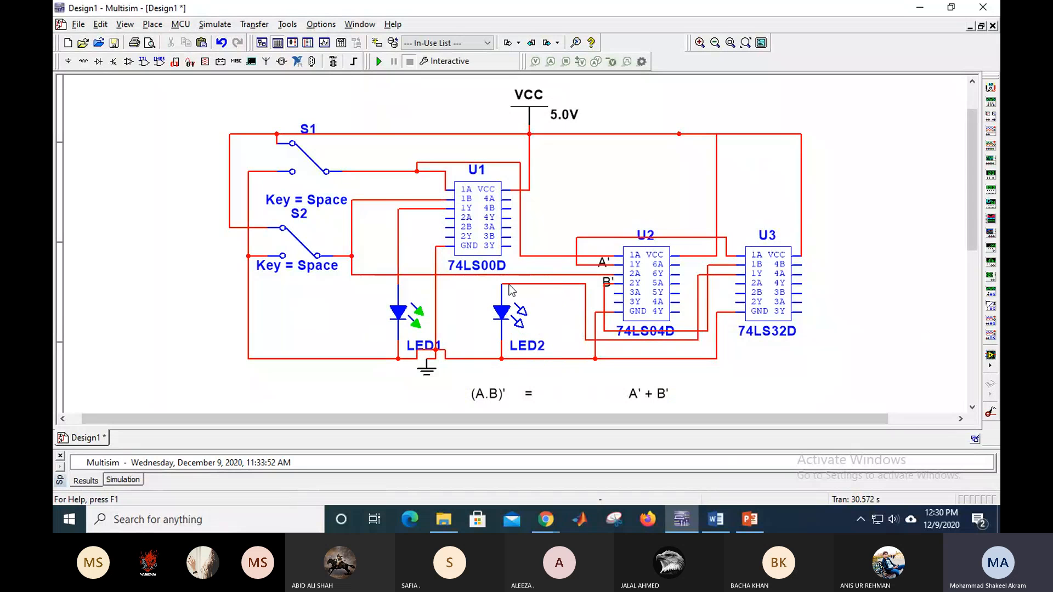
- Run the simulation and toggle S1 and S2 through their input combinations to compare LED1 with LED2
{"action": "left_click", "coordinate": [379, 61]}
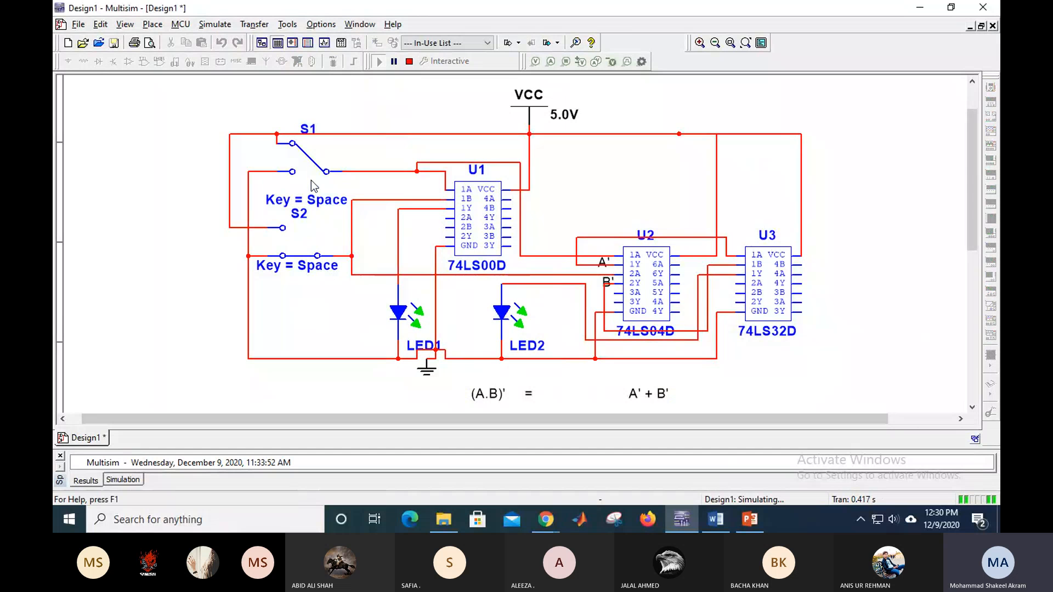
{"action": "key", "text": "space"}
{"action": "left_click", "coordinate": [303, 262]}
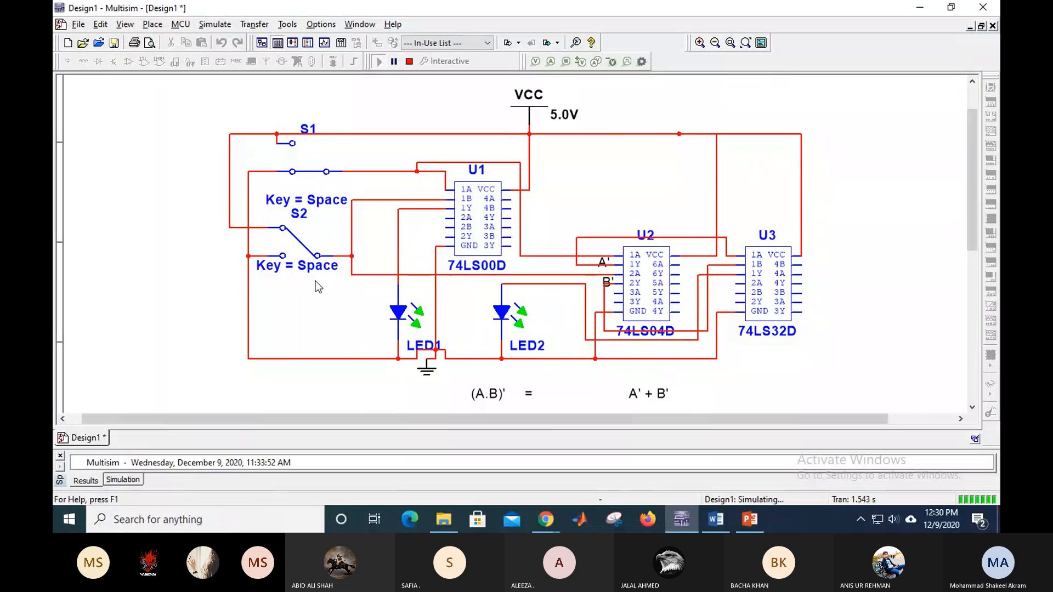
{"action": "left_click", "coordinate": [304, 227]}
{"action": "left_click", "coordinate": [313, 176]}
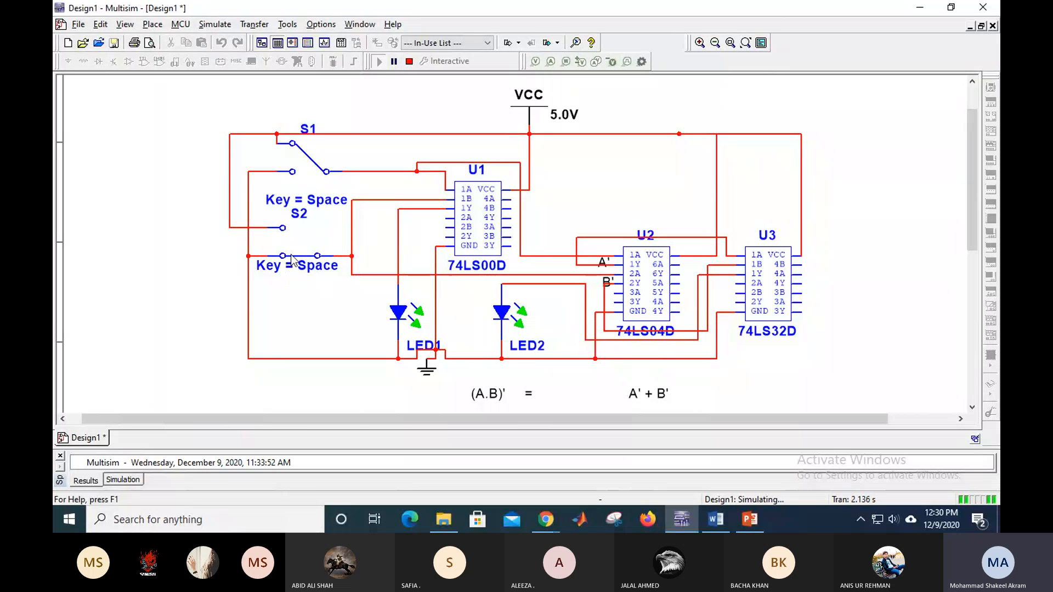
{"action": "left_click", "coordinate": [295, 280]}
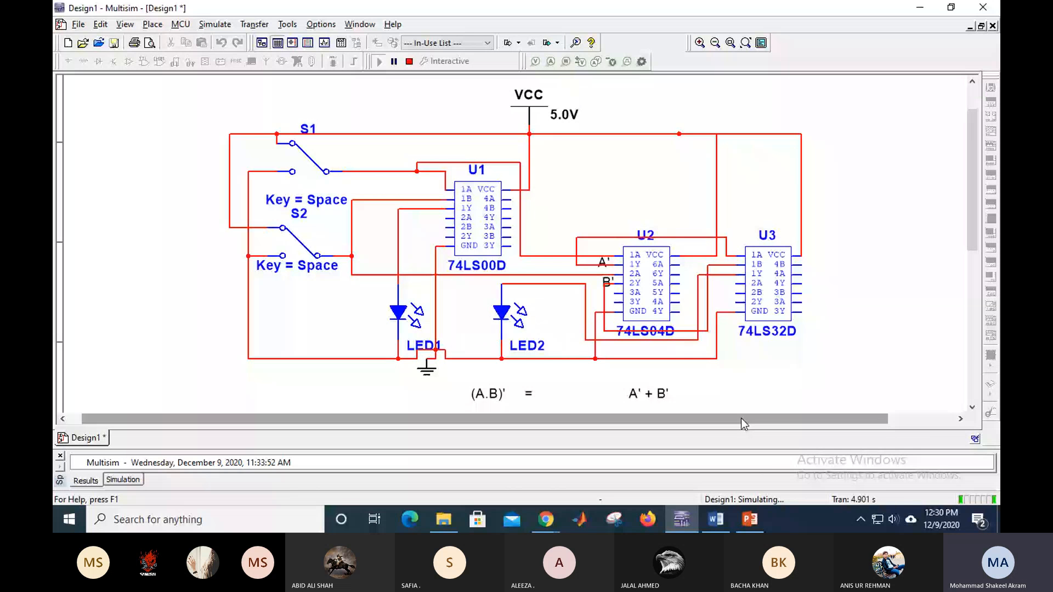
- Place a copy of the (A.B)' = A' + B' note below the circuit, to the left of the original
{"action": "left_click", "coordinate": [750, 394]}
{"action": "left_click_drag", "start_coordinate": [759, 412], "coordinate": [552, 239]}
{"action": "scroll", "coordinate": [552, 324], "scroll_direction": "up", "scroll_amount": 3}
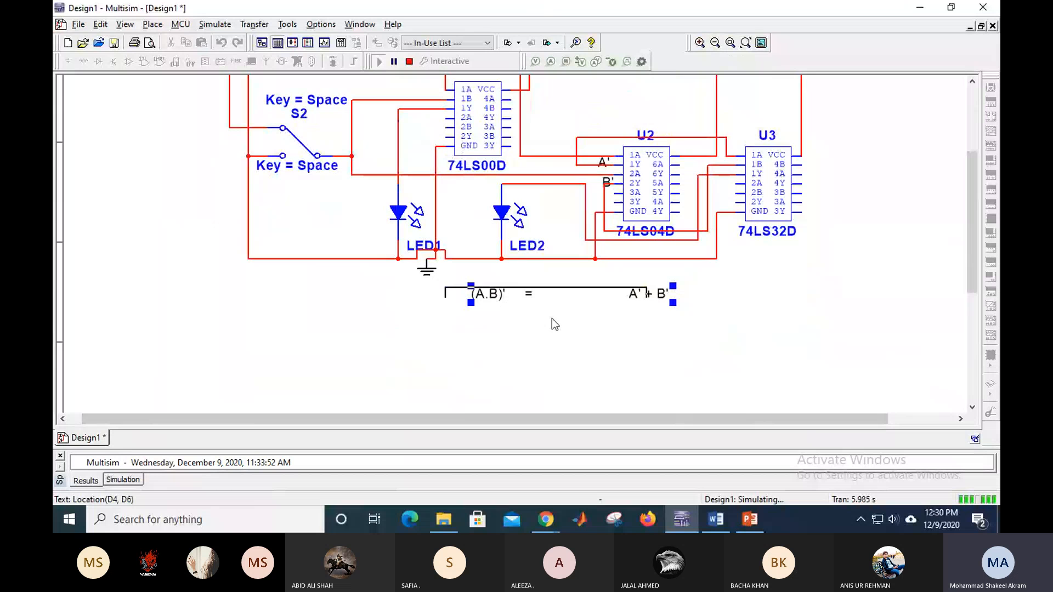
{"action": "key", "text": "ctrl+c"}
{"action": "key", "text": "ctrl+v"}
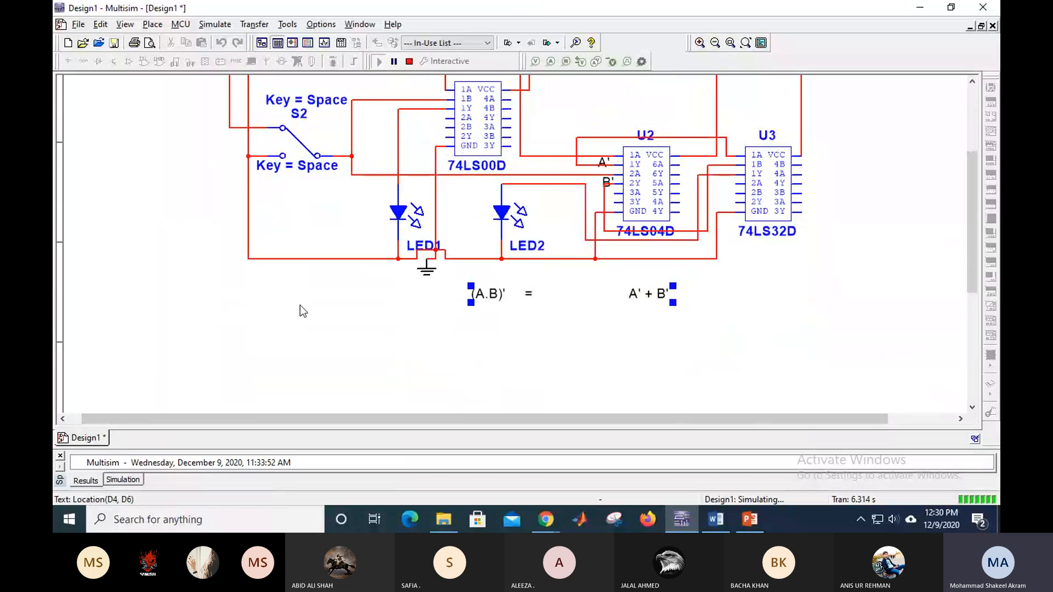
{"action": "left_click", "coordinate": [302, 313]}
{"action": "left_click", "coordinate": [212, 309]}
- Edit the copied note to read (A+B)' = A' . B'
{"action": "double_click", "coordinate": [212, 307]}
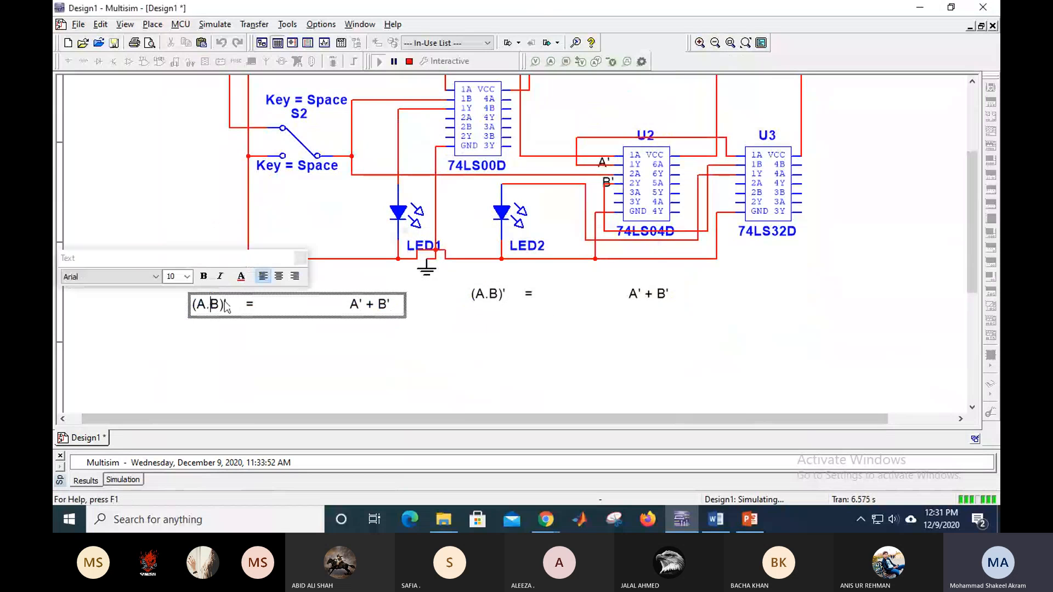
{"action": "key", "text": "BackSpace"}
{"action": "type", "text": "+"}
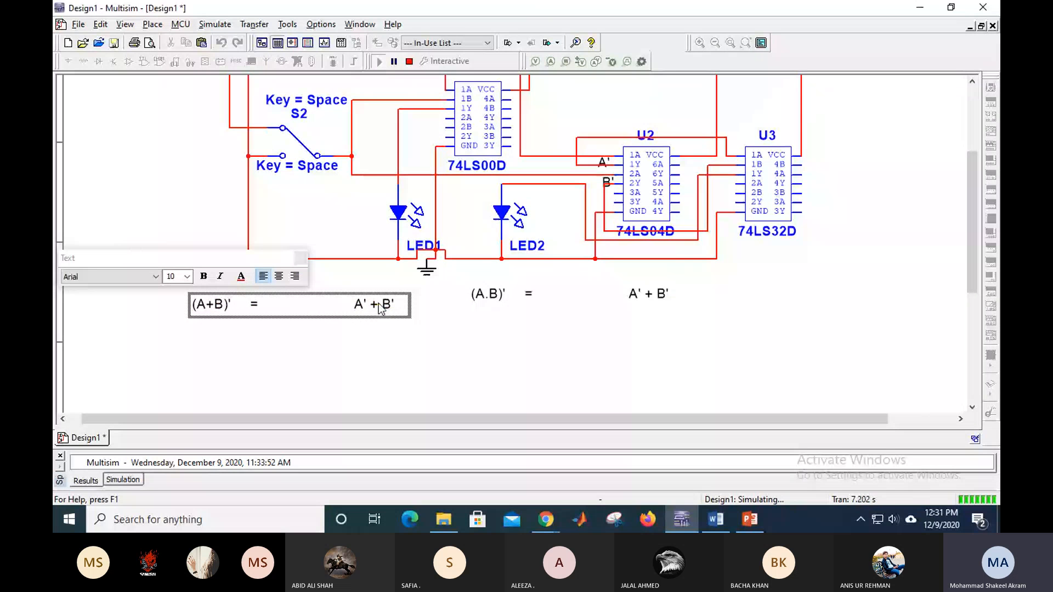
{"action": "key", "text": "Escape"}
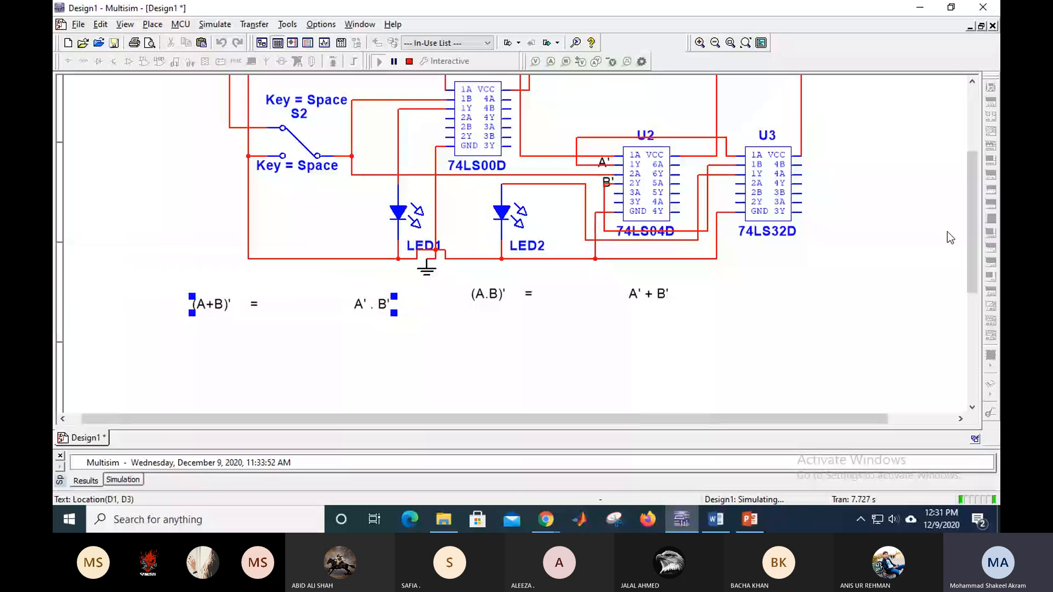
- Stop the simulation and replace the NAND chip U1 with a 74LS02D
{"action": "left_click_drag", "start_coordinate": [973, 221], "coordinate": [966, 186]}
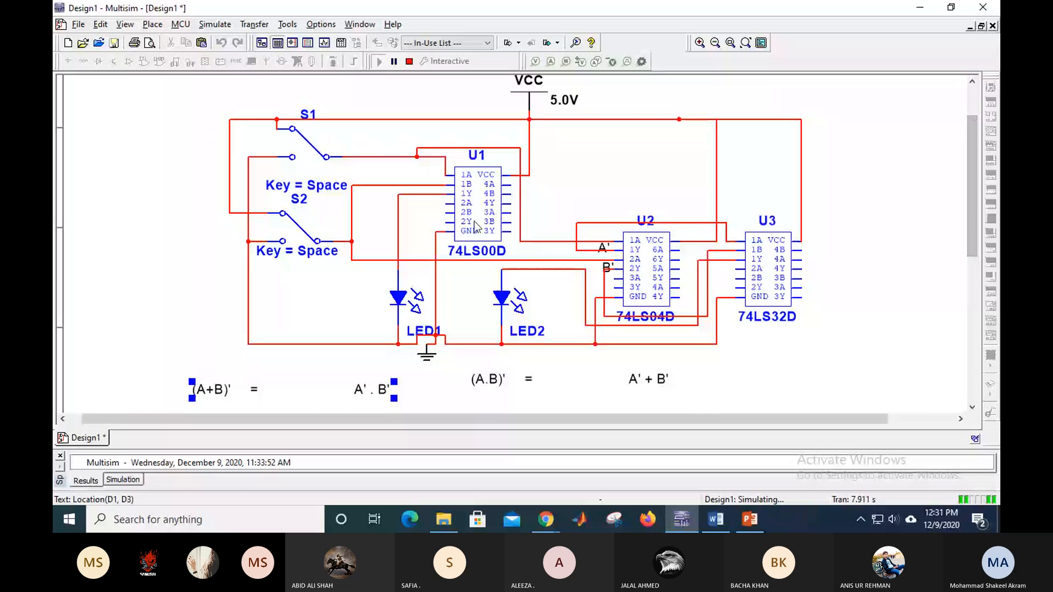
{"action": "left_click", "coordinate": [409, 61]}
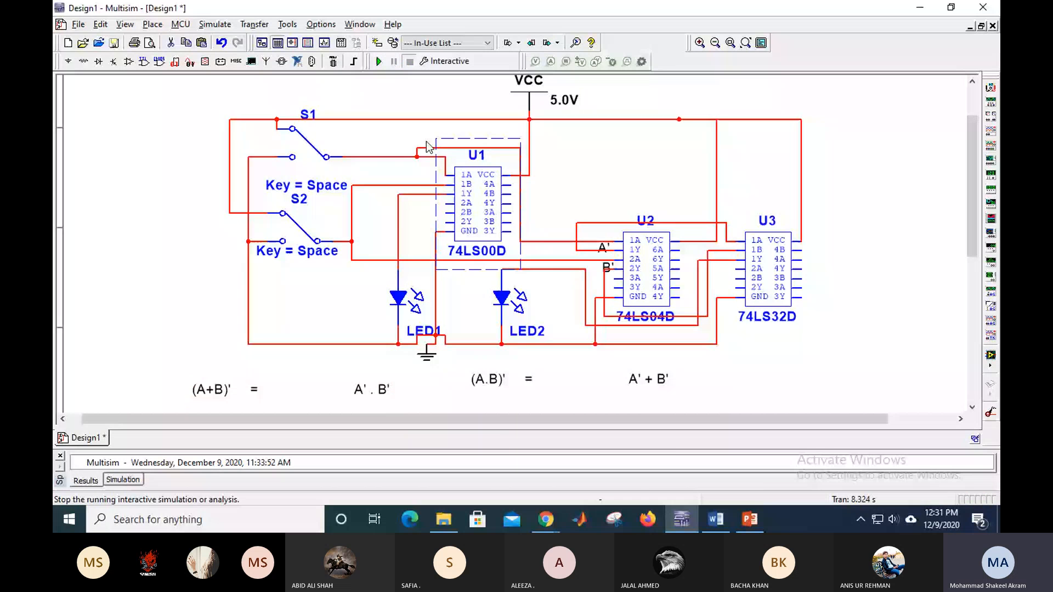
{"action": "right_click", "coordinate": [464, 186]}
{"action": "left_click", "coordinate": [535, 337]}
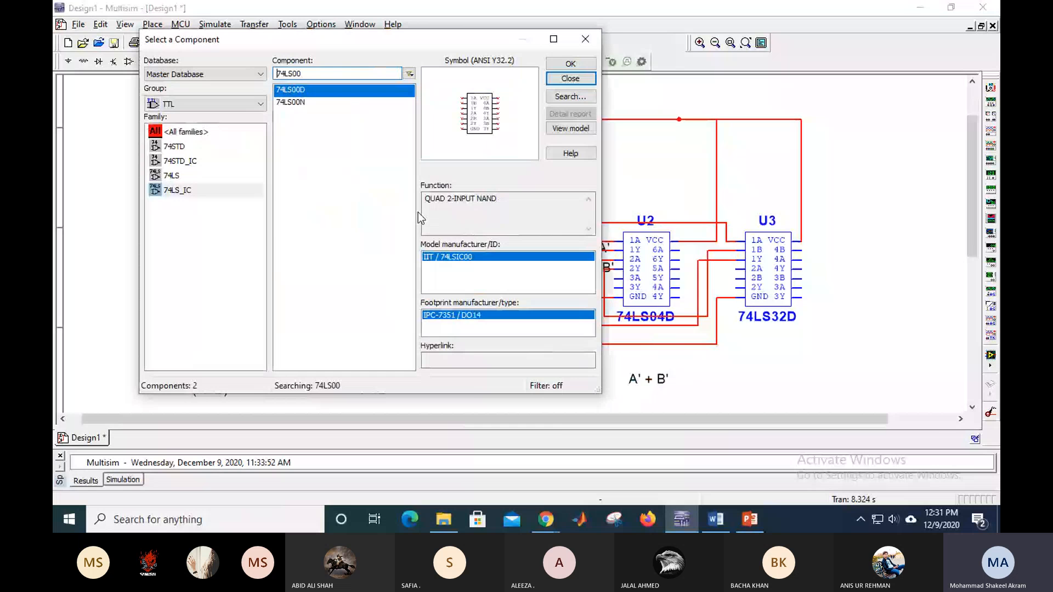
{"action": "left_click_drag", "start_coordinate": [316, 42], "coordinate": [717, 84]}
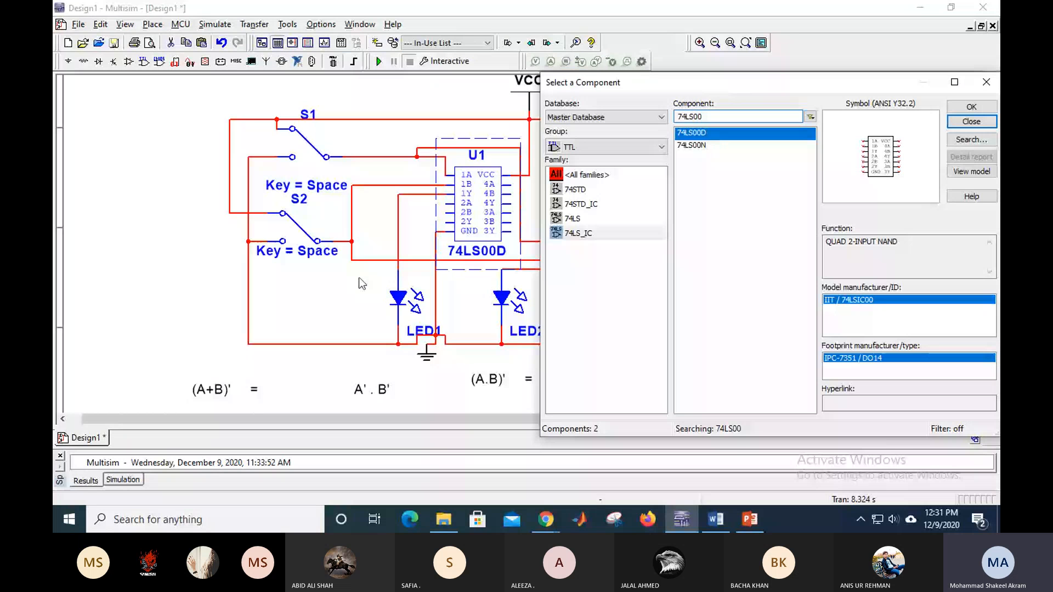
{"action": "left_click", "coordinate": [707, 115]}
{"action": "key", "text": "BackSpace"}
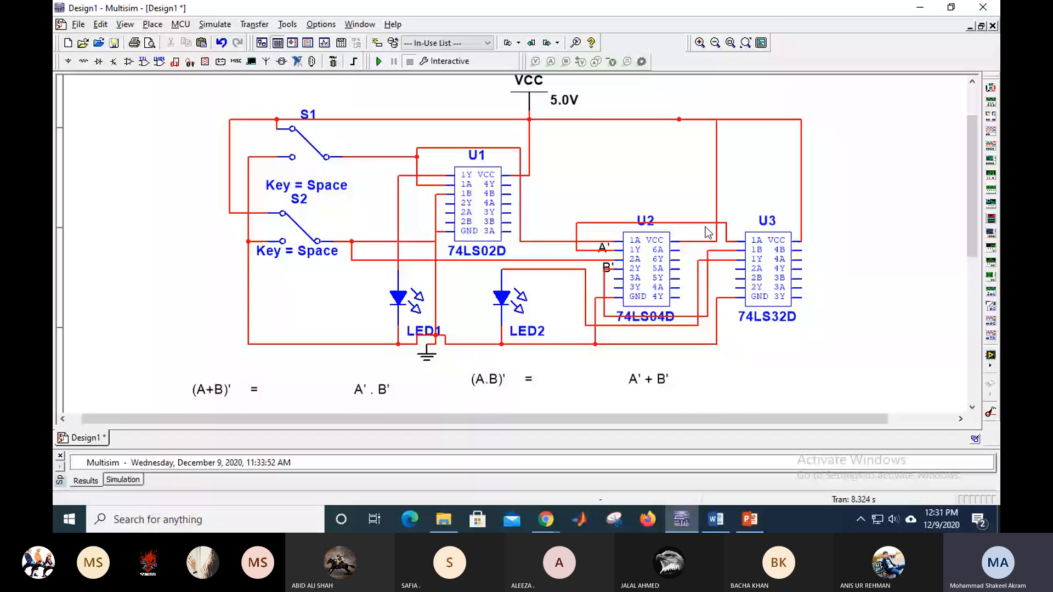
- Replace the OR chip U3 with a 74LS08D
{"action": "right_click", "coordinate": [771, 268]}
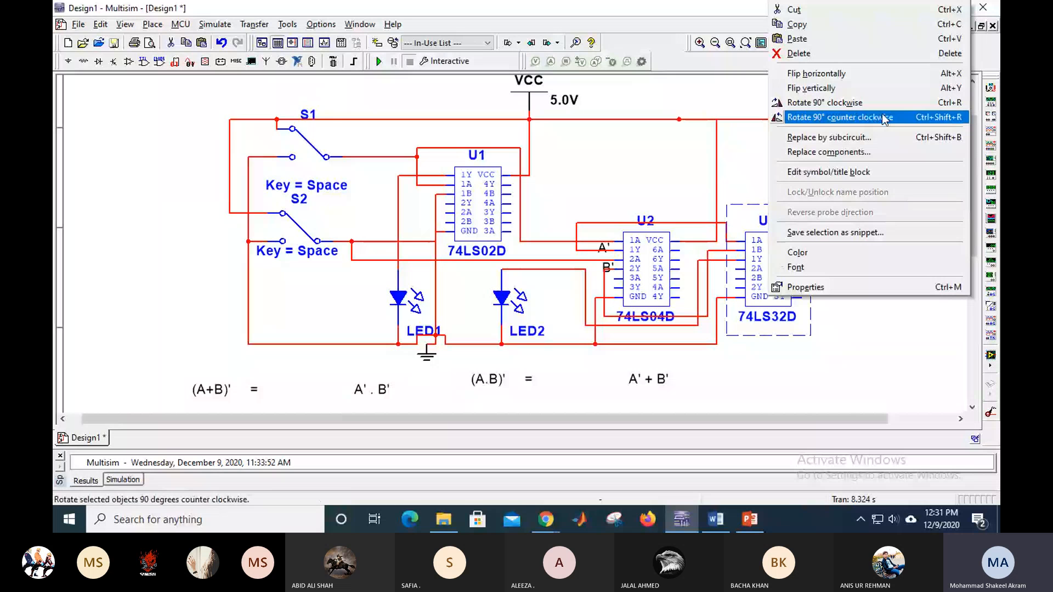
{"action": "left_click", "coordinate": [854, 151]}
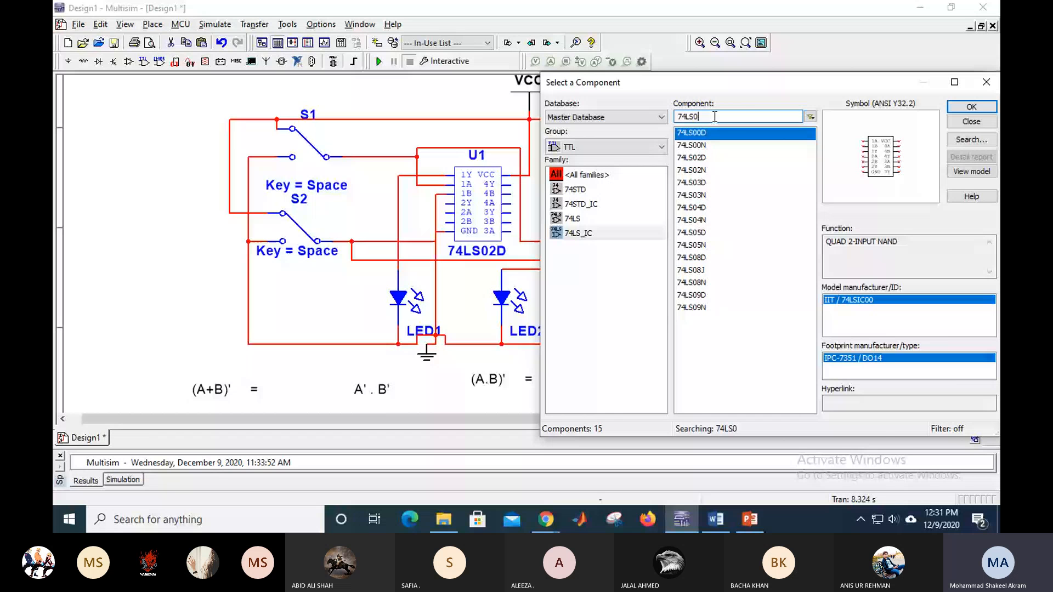
{"action": "key", "text": "Escape"}
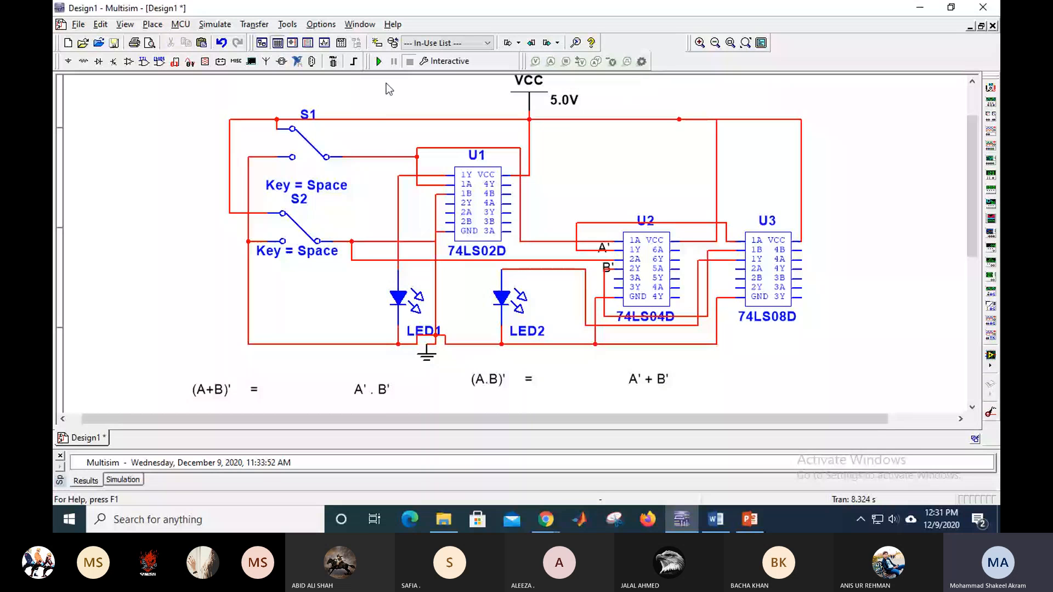
- Simulate the modified circuit, toggle S1 and S2 to compare the two LEDs, and stop the simulation
{"action": "key", "text": "F5"}
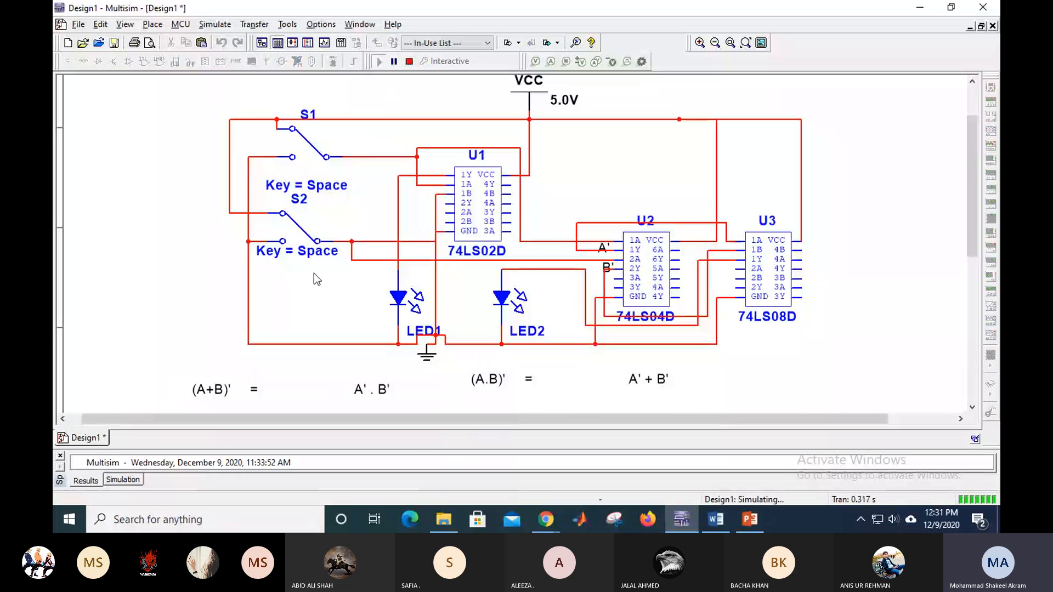
{"action": "left_click", "coordinate": [310, 144]}
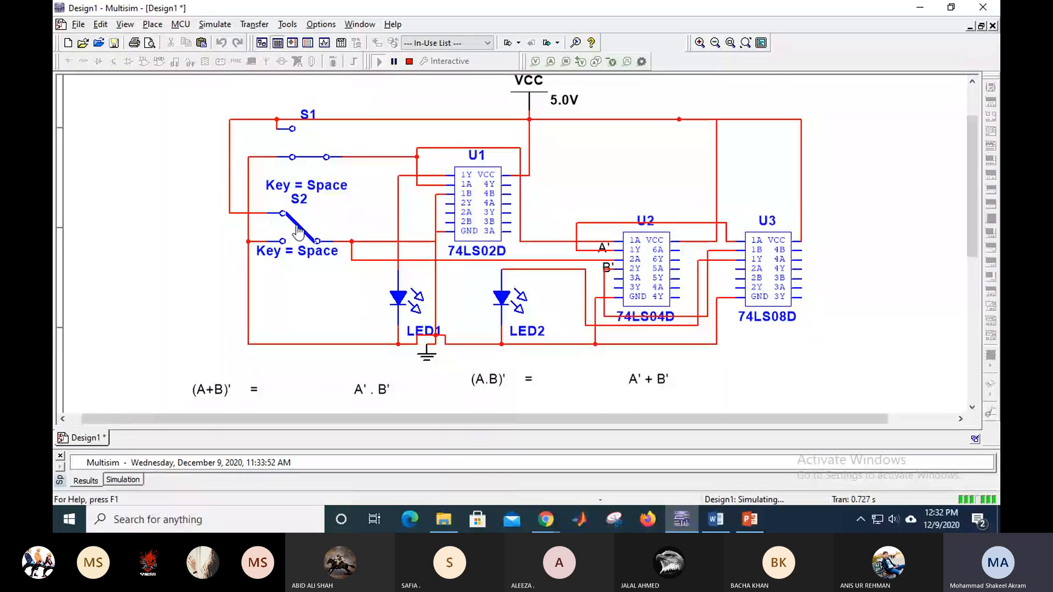
{"action": "left_click", "coordinate": [300, 227]}
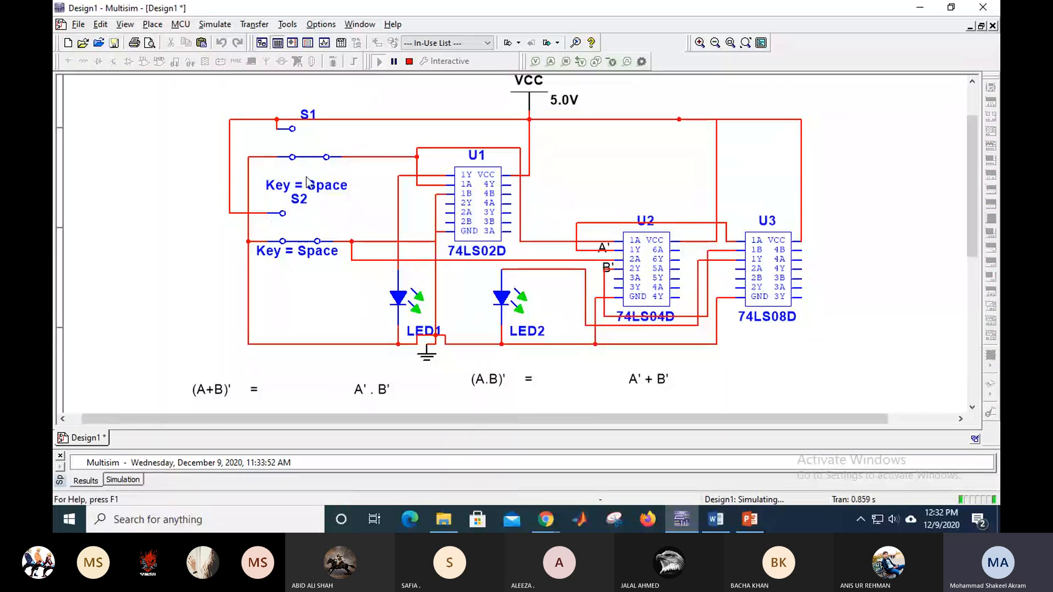
{"action": "left_click", "coordinate": [344, 202]}
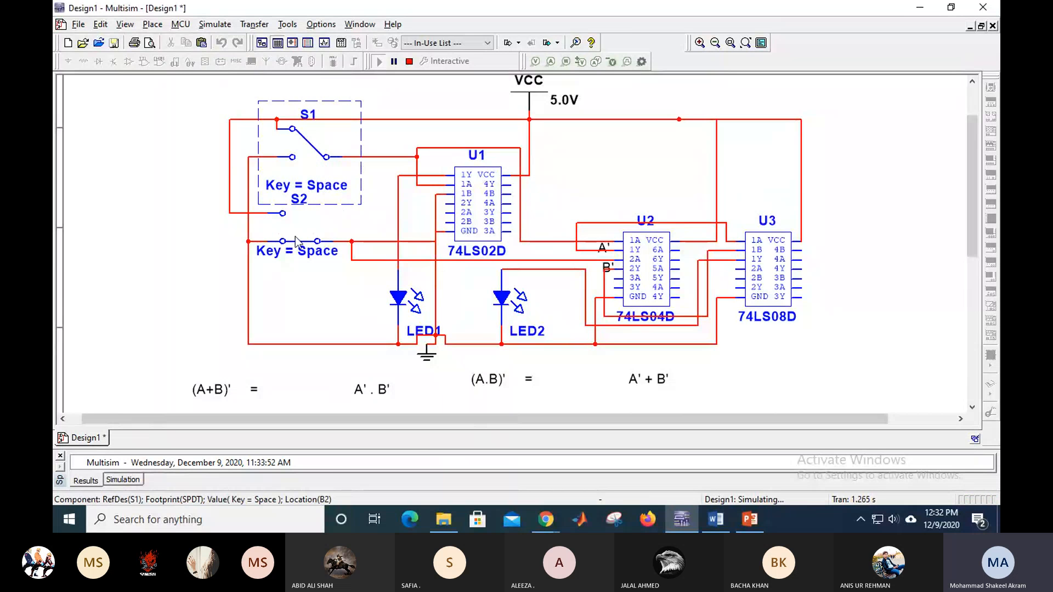
{"action": "key", "text": "space"}
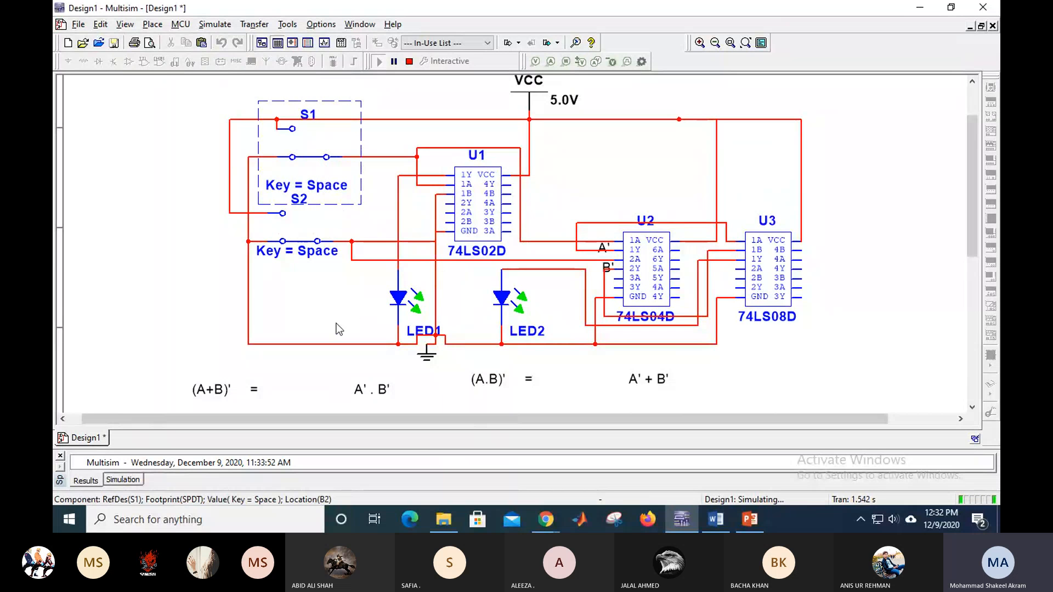
{"action": "left_click", "coordinate": [160, 316]}
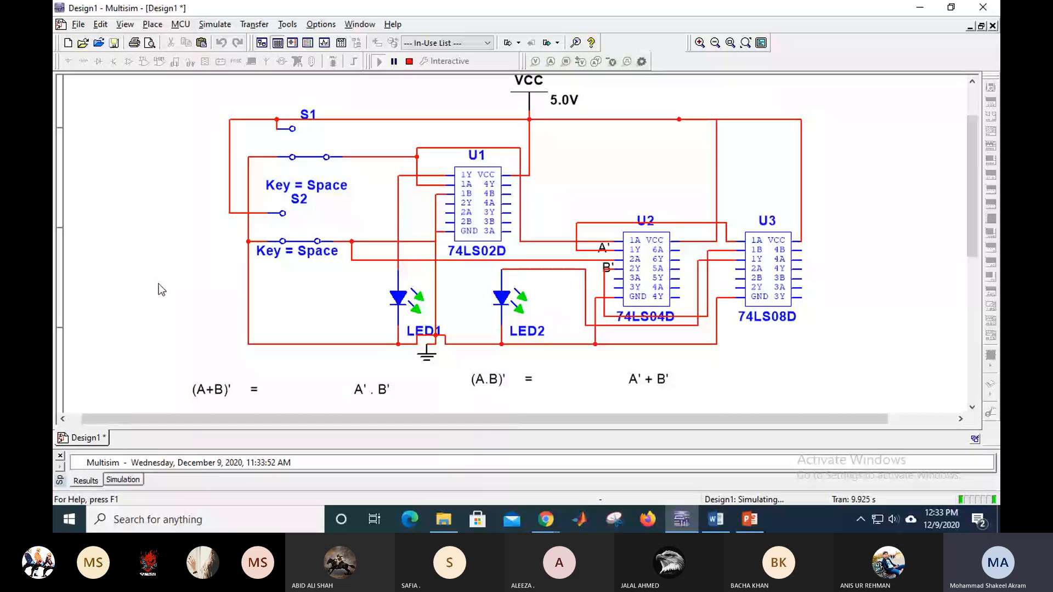
{"action": "left_click", "coordinate": [409, 61]}
- Place a logic converter in the empty area below the circuit and open its settings window beside it
{"action": "left_click_drag", "start_coordinate": [970, 186], "coordinate": [736, 331]}
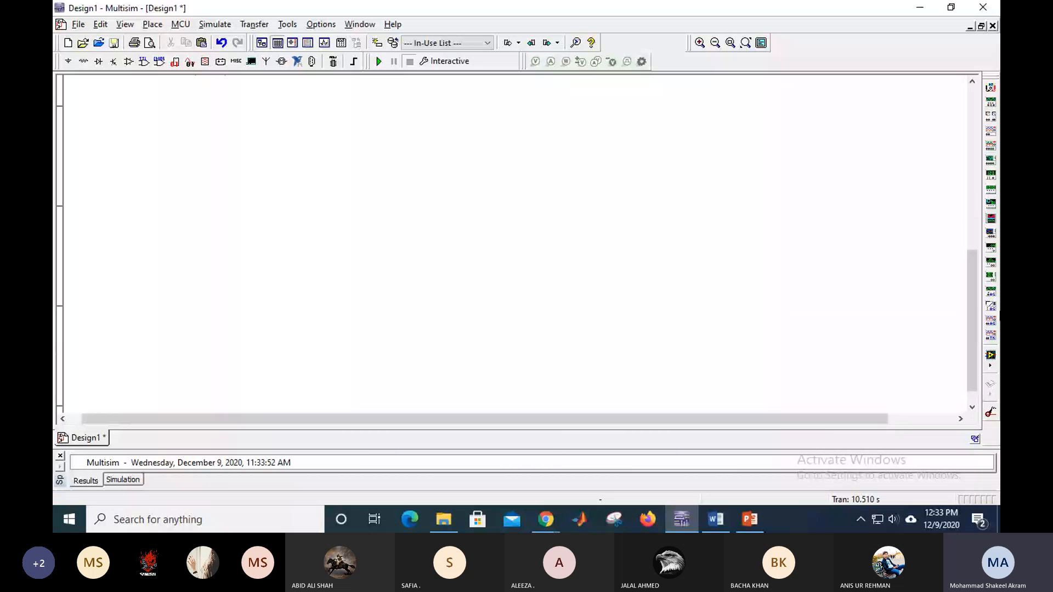
{"action": "left_click", "coordinate": [991, 205]}
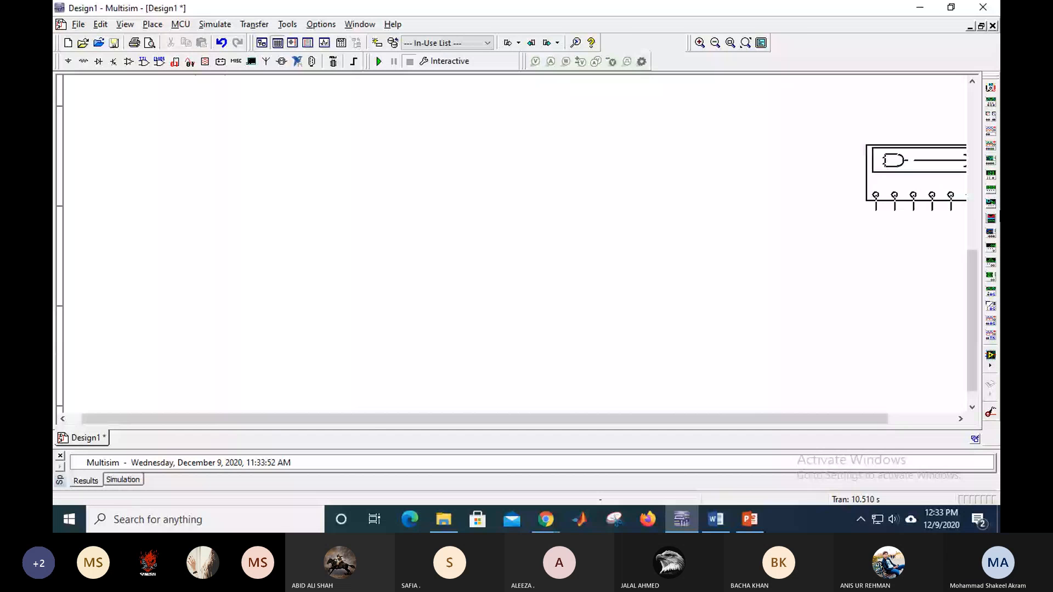
{"action": "left_click", "coordinate": [371, 198]}
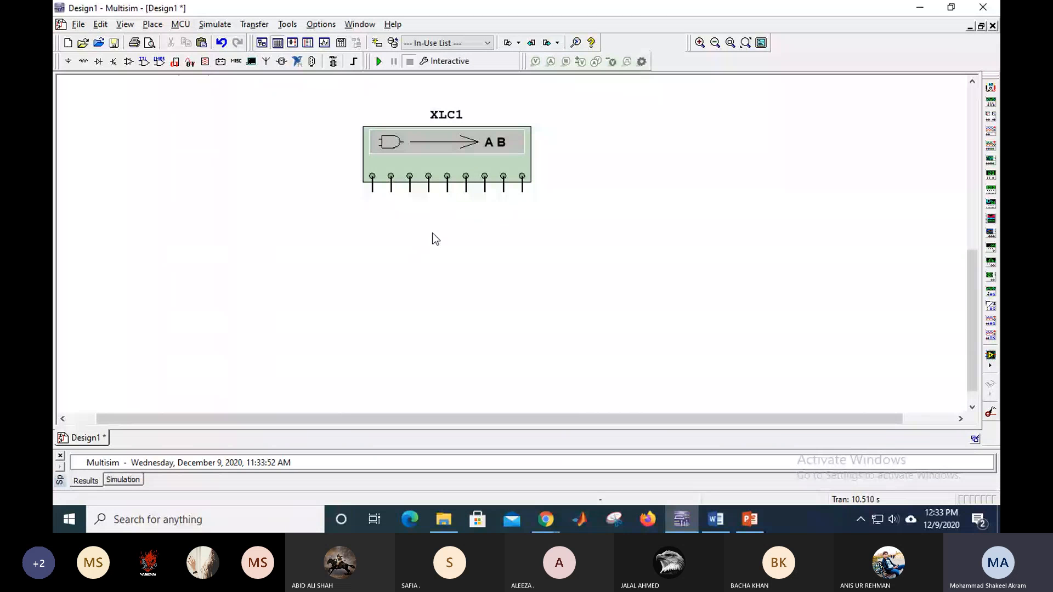
{"action": "double_click", "coordinate": [446, 145]}
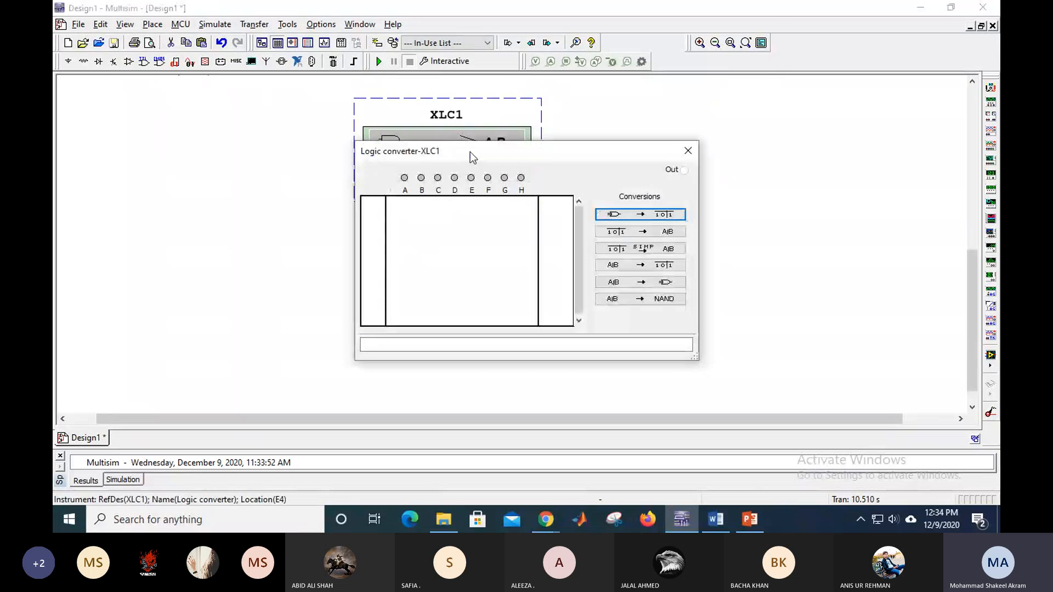
{"action": "left_click_drag", "start_coordinate": [470, 152], "coordinate": [735, 107]}
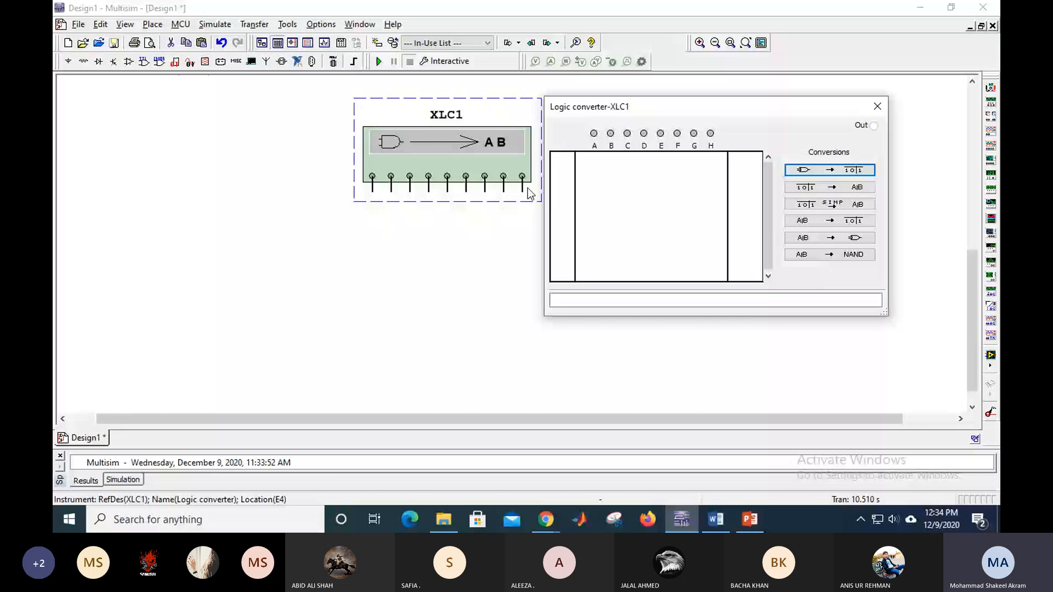
- Place the text "First 8 Pins = Inputs" on the schematic below the logic converter's pins
{"action": "left_click", "coordinate": [377, 225]}
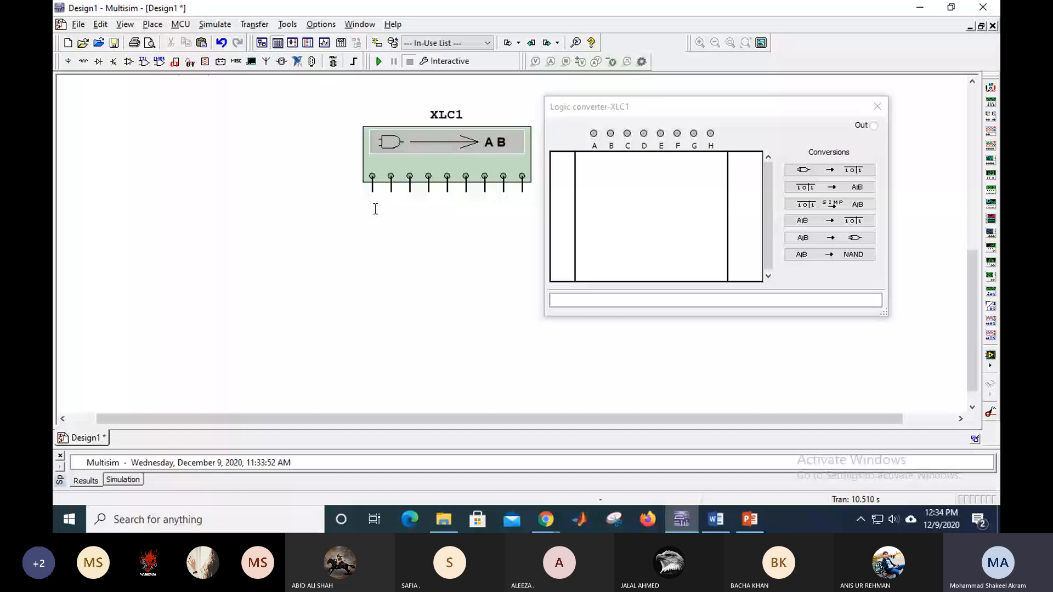
{"action": "left_click", "coordinate": [376, 209]}
{"action": "type", "text": "First "}
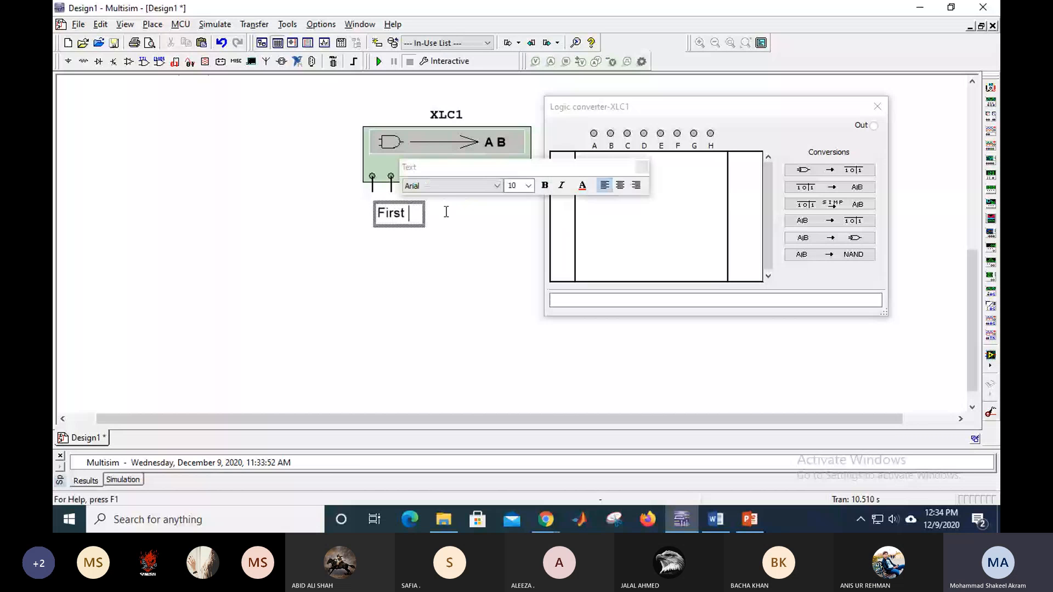
{"action": "type", "text": "* Pins"}
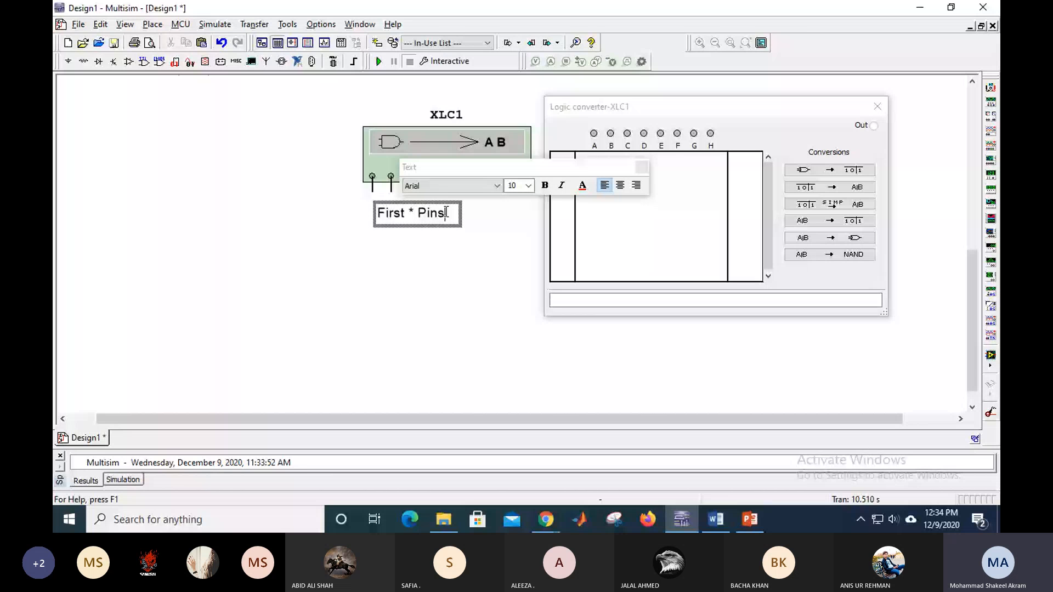
{"action": "key", "text": "BackSpace"}
{"action": "type", "text": "8"}
{"action": "key", "text": "End"}
{"action": "type", "text": "="}
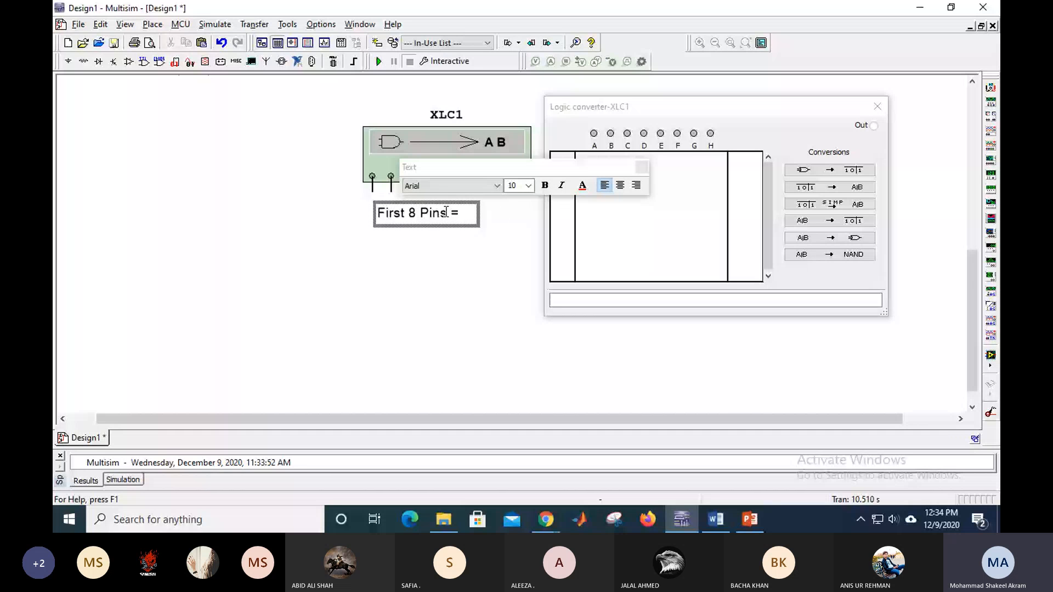
{"action": "type", "text": " Inputs"}
{"action": "left_click", "coordinate": [461, 236]}
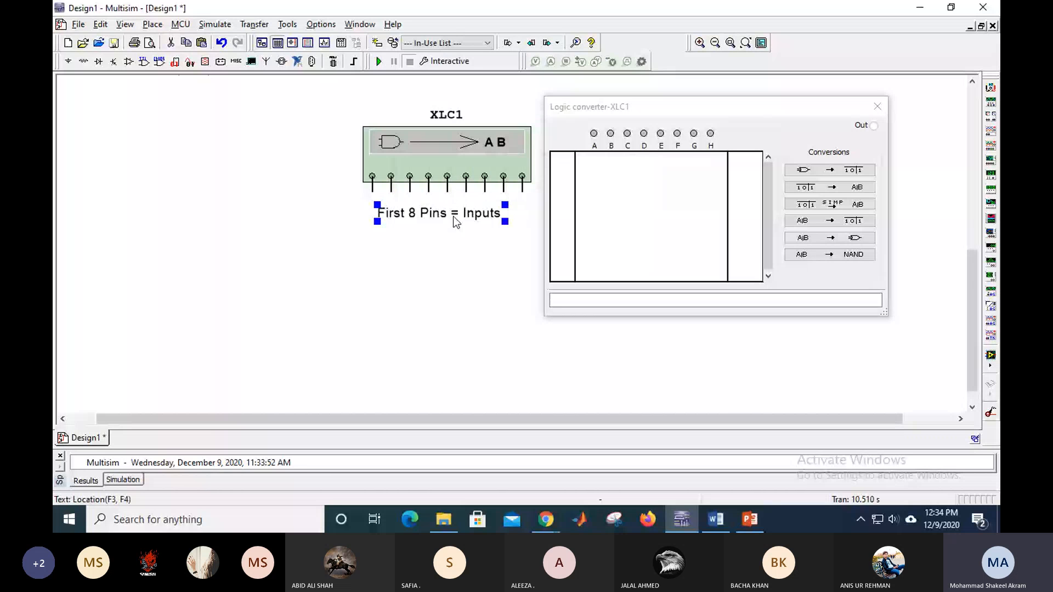
- Nudge the inputs label up and slightly left so it sits directly under the first eight pins
{"action": "key", "text": "Up"}
{"action": "key", "text": "Up"}
{"action": "key", "text": "Up"}
{"action": "key", "text": "Up"}
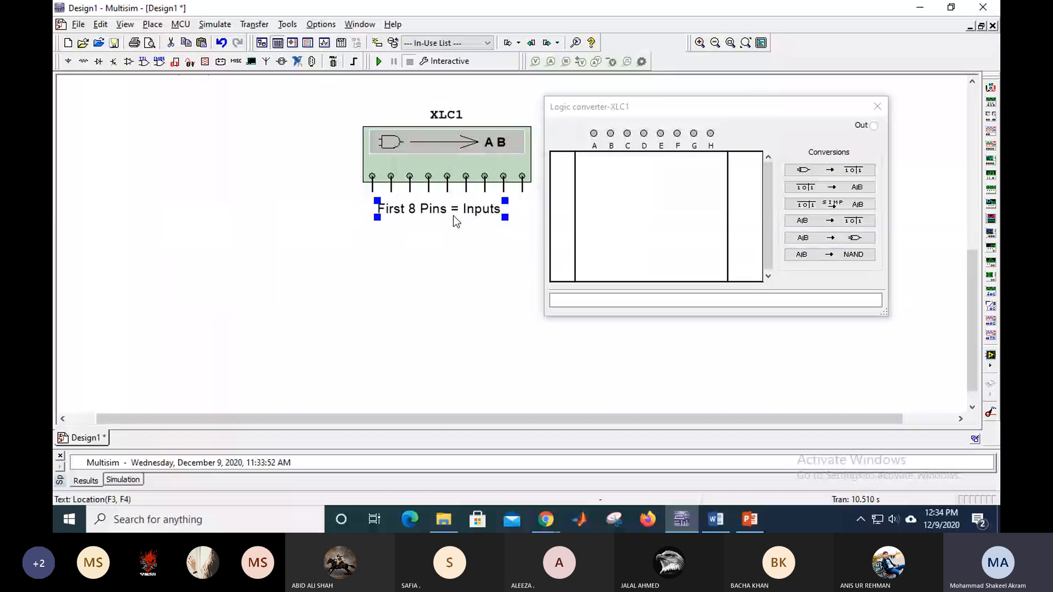
{"action": "key", "text": "Up"}
{"action": "key", "text": "Up"}
{"action": "key", "text": "Up"}
{"action": "key", "text": "Up"}
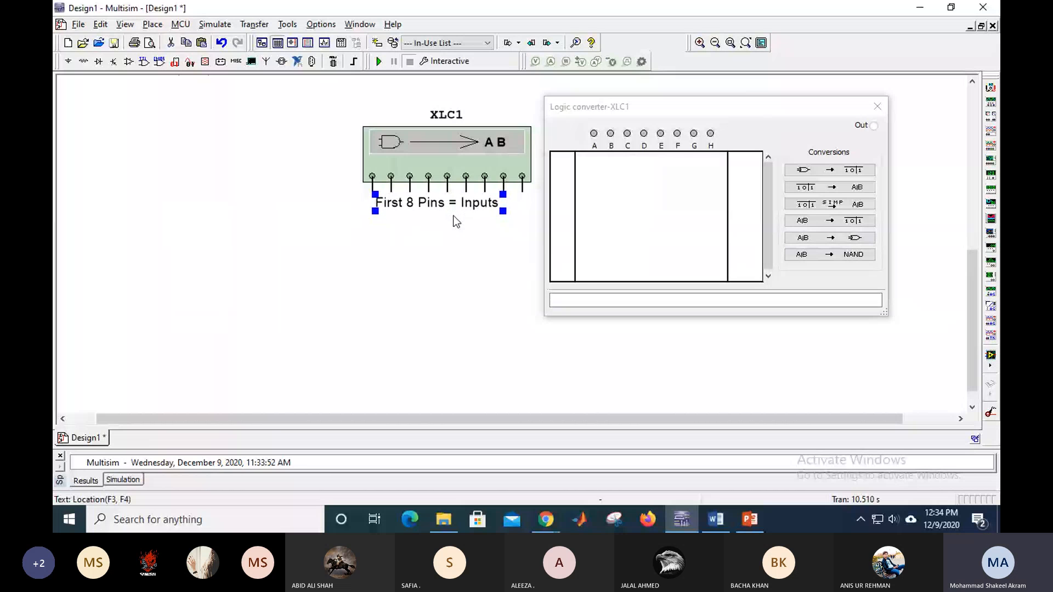
{"action": "key", "text": "Left"}
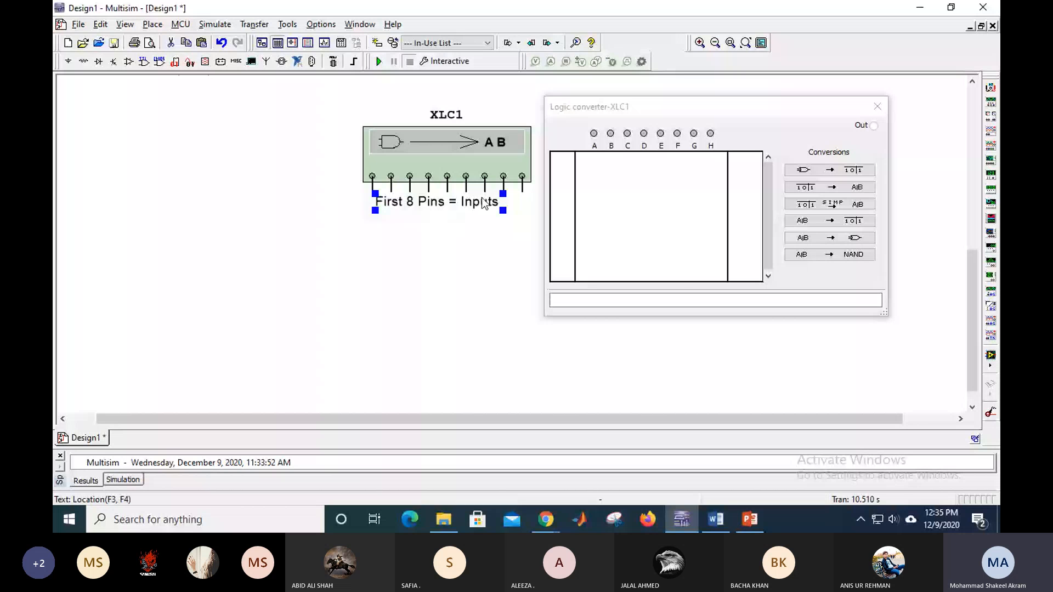
- Add the text "9th Pin = Output" beside the inputs label under the last pin, keeping the converter window clear of it
{"action": "right_click", "coordinate": [525, 207]}
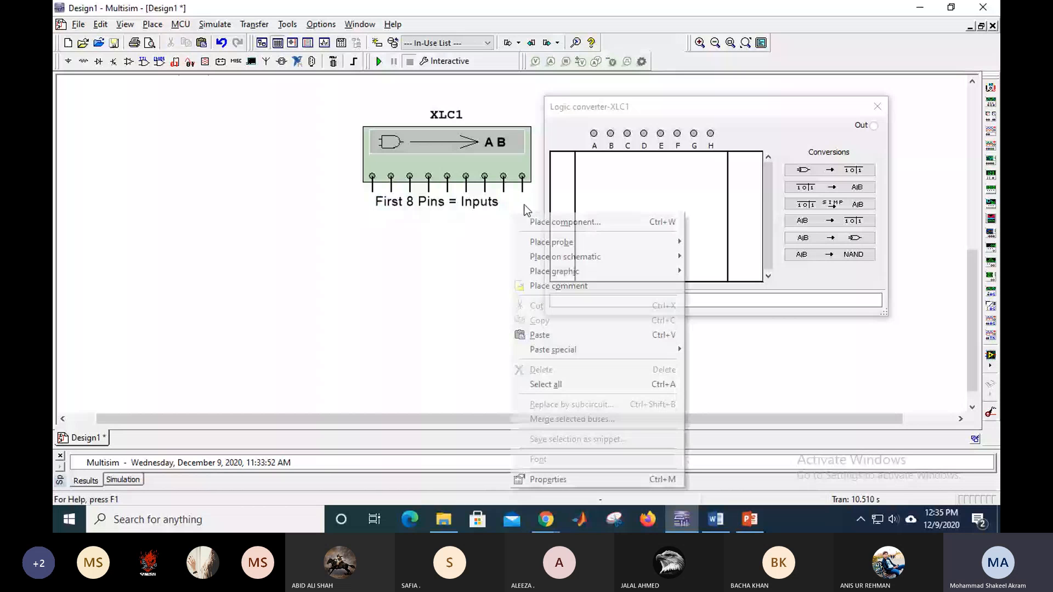
{"action": "key", "text": "ctrl+alt+a"}
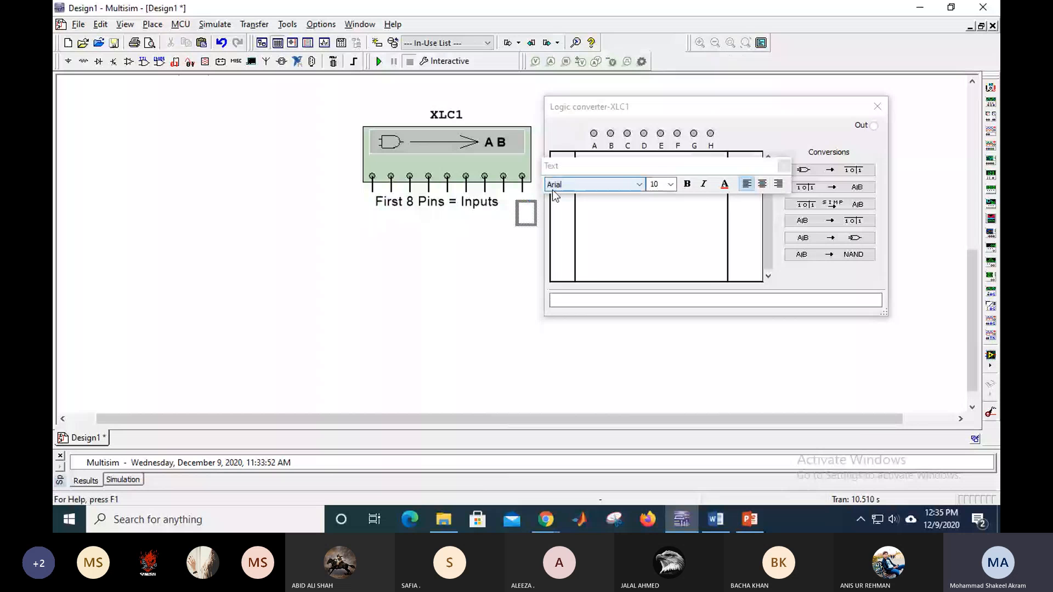
{"action": "type", "text": "9th"}
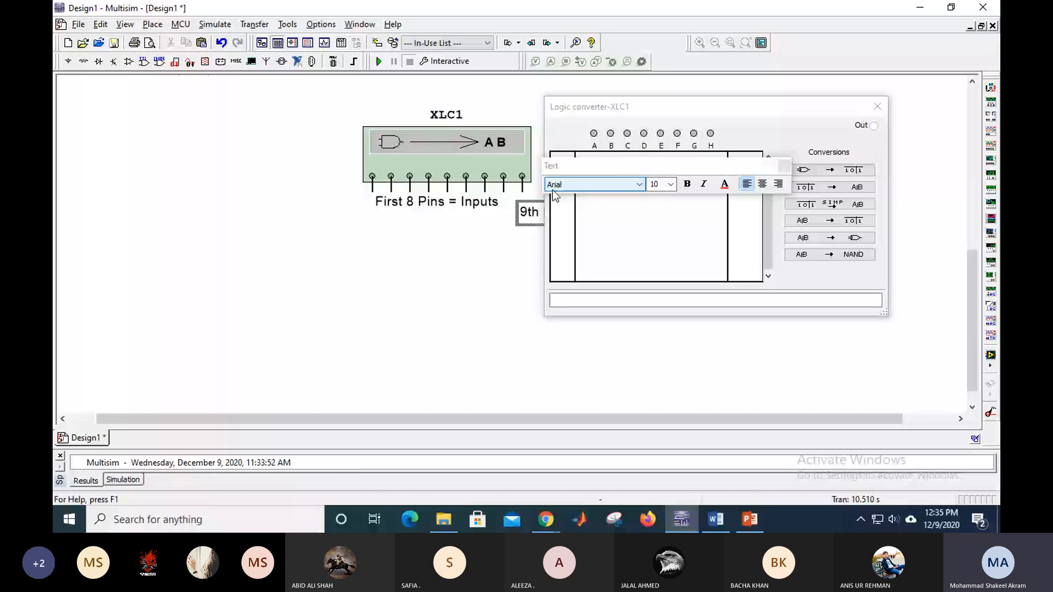
{"action": "scroll", "coordinate": [623, 182], "scroll_direction": "up", "scroll_amount": 2}
{"action": "left_click_drag", "start_coordinate": [603, 107], "coordinate": [702, 157]}
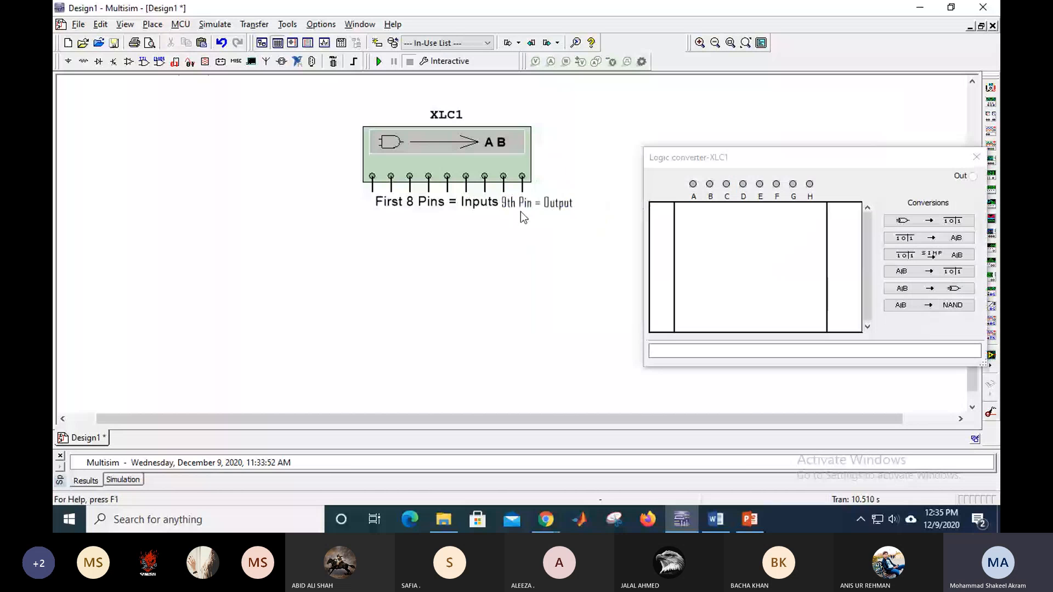
{"action": "left_click_drag", "start_coordinate": [521, 213], "coordinate": [529, 203]}
{"action": "left_click", "coordinate": [536, 236]}
{"action": "left_click_drag", "start_coordinate": [722, 164], "coordinate": [680, 139]}
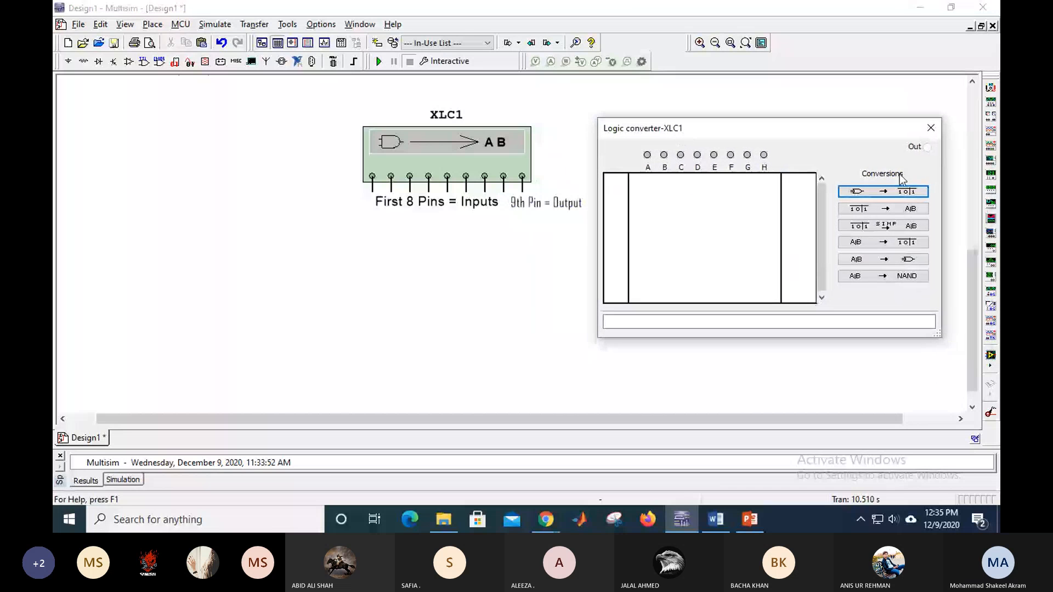
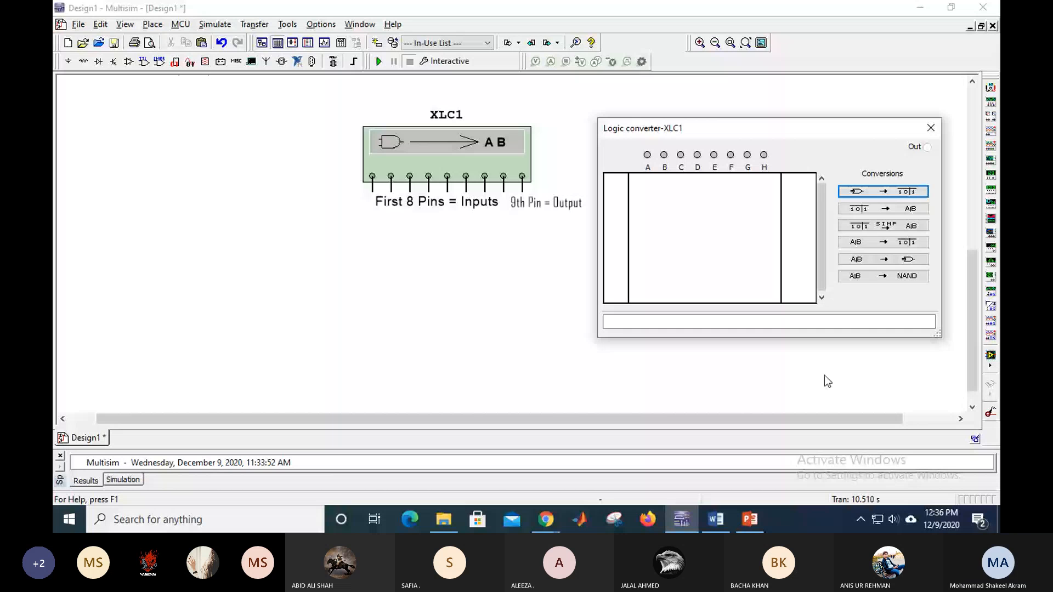
- Start a text note in the empty area left of the logic converter with the Boolean rule "A+A'= 1"
{"action": "right_click", "coordinate": [126, 134]}
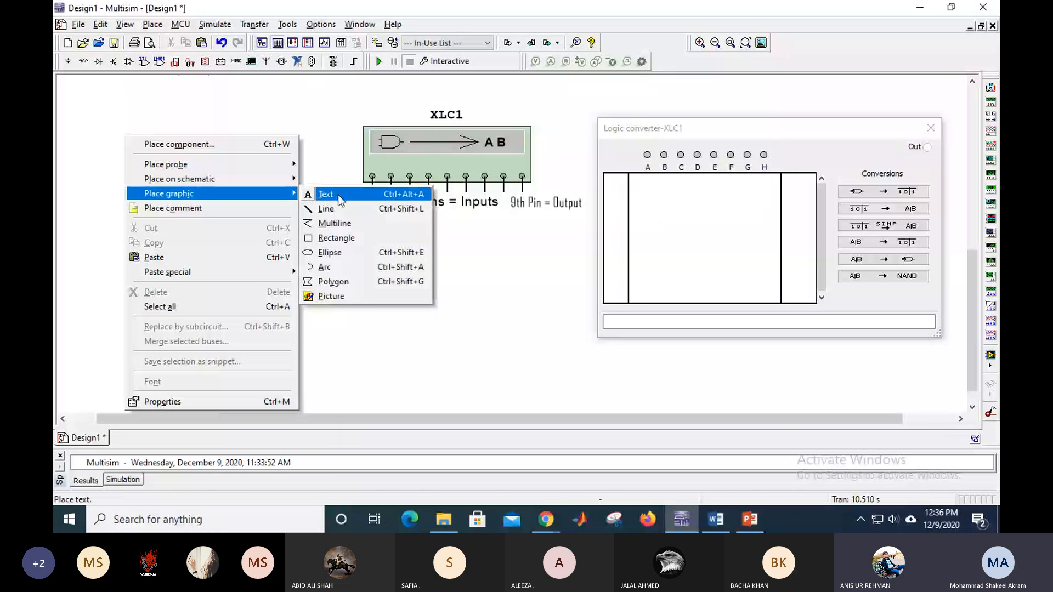
{"action": "left_click", "coordinate": [325, 194]}
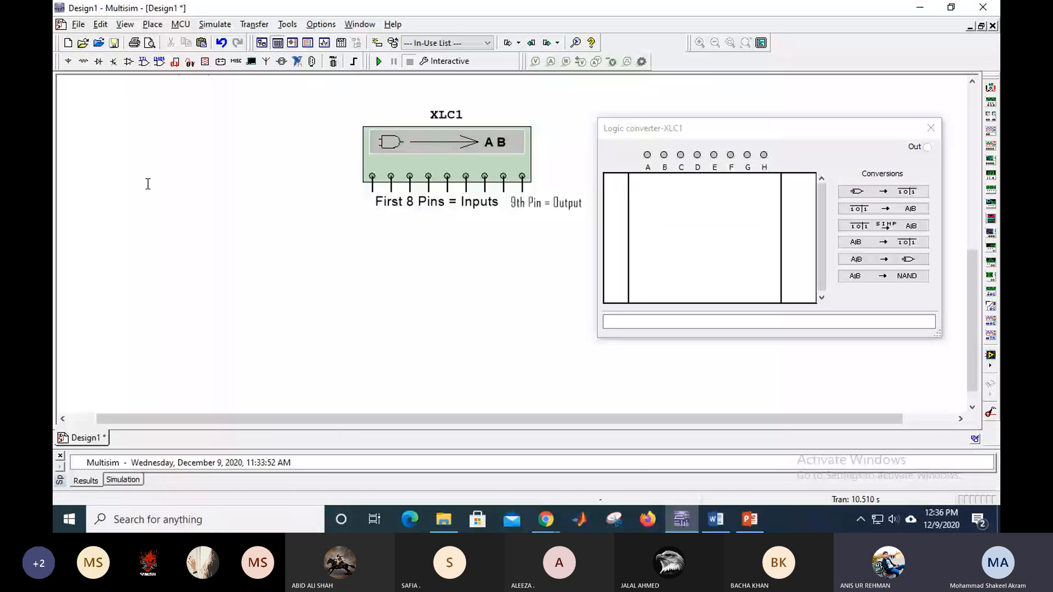
{"action": "left_click", "coordinate": [148, 184]}
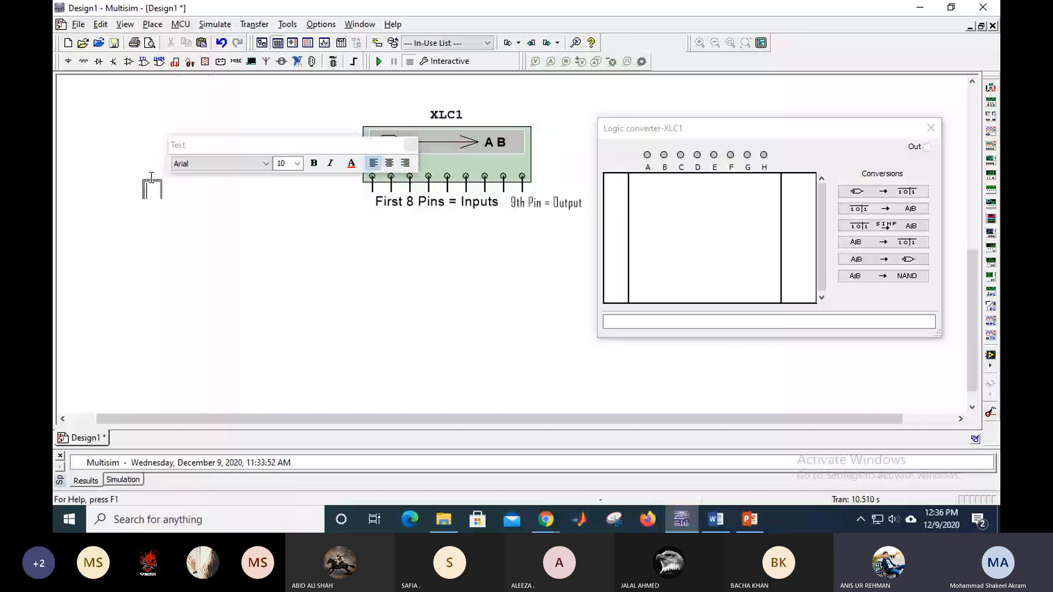
{"action": "type", "text": "A+A'"}
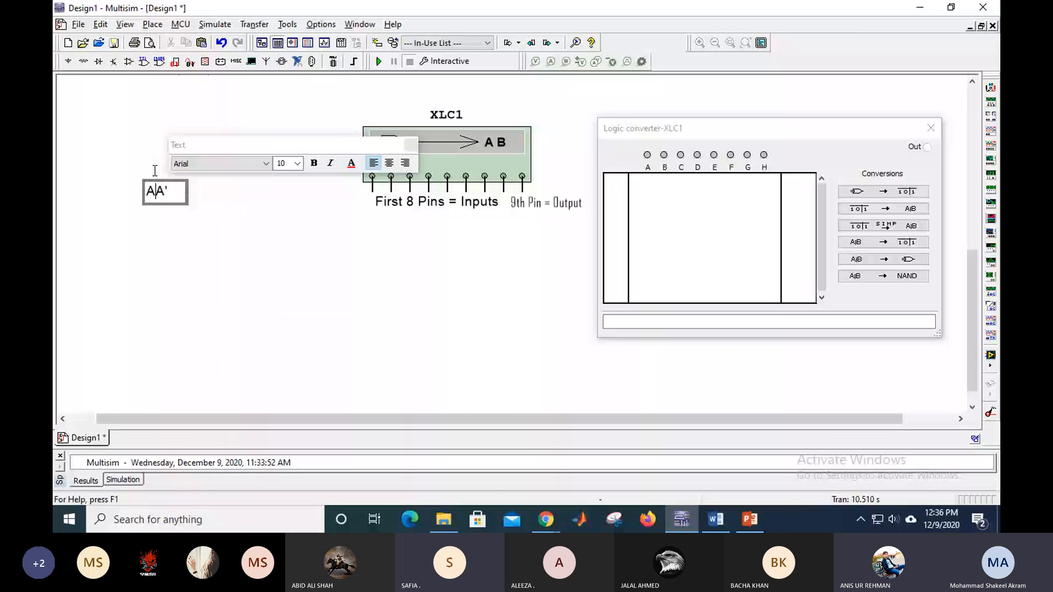
{"action": "key", "text": "BackSpace"}
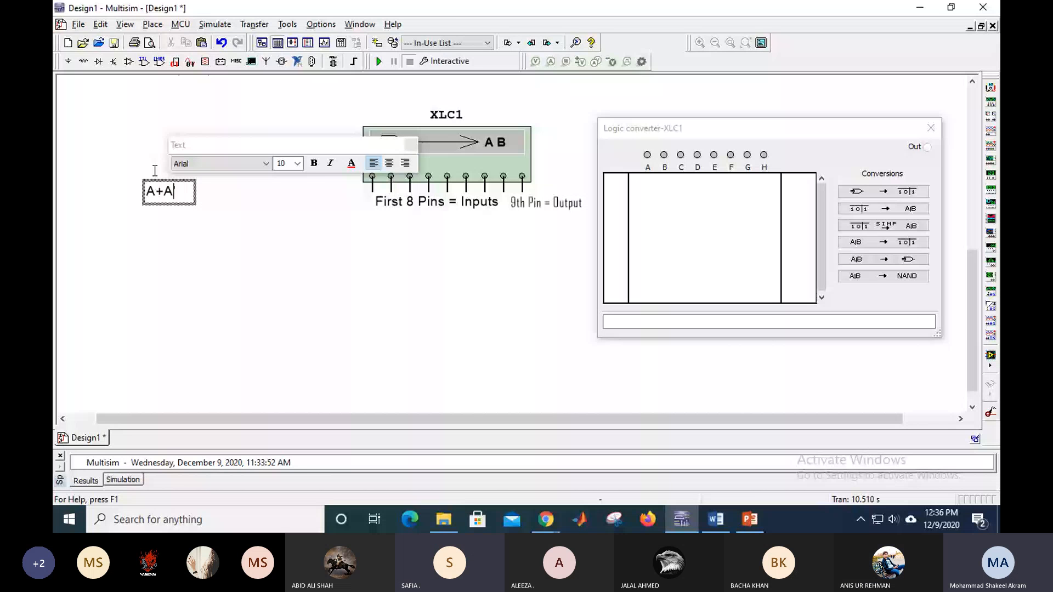
{"action": "type", "text": "'="}
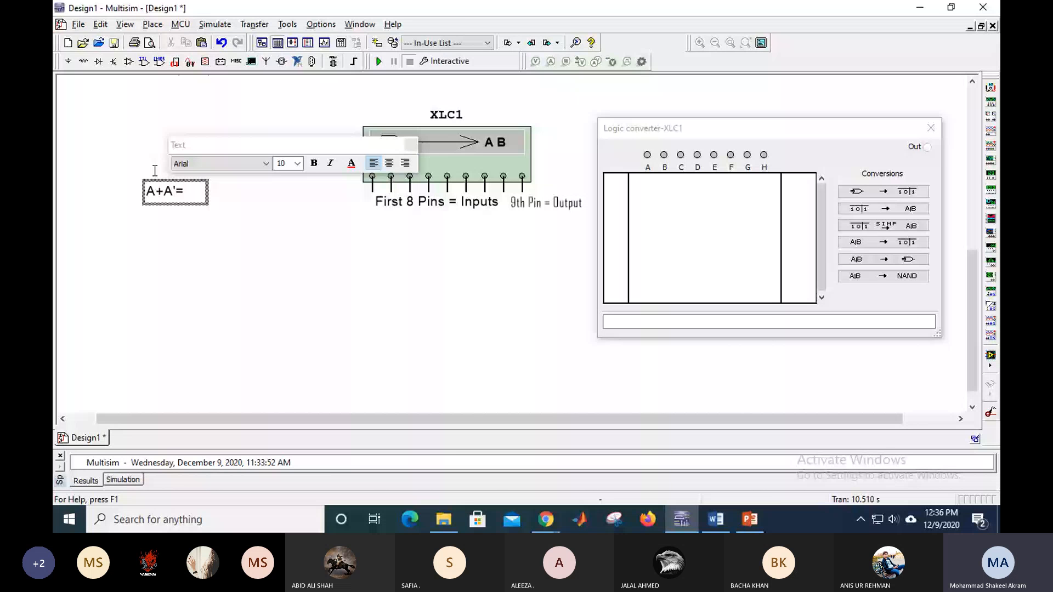
{"action": "type", "text": " 1"}
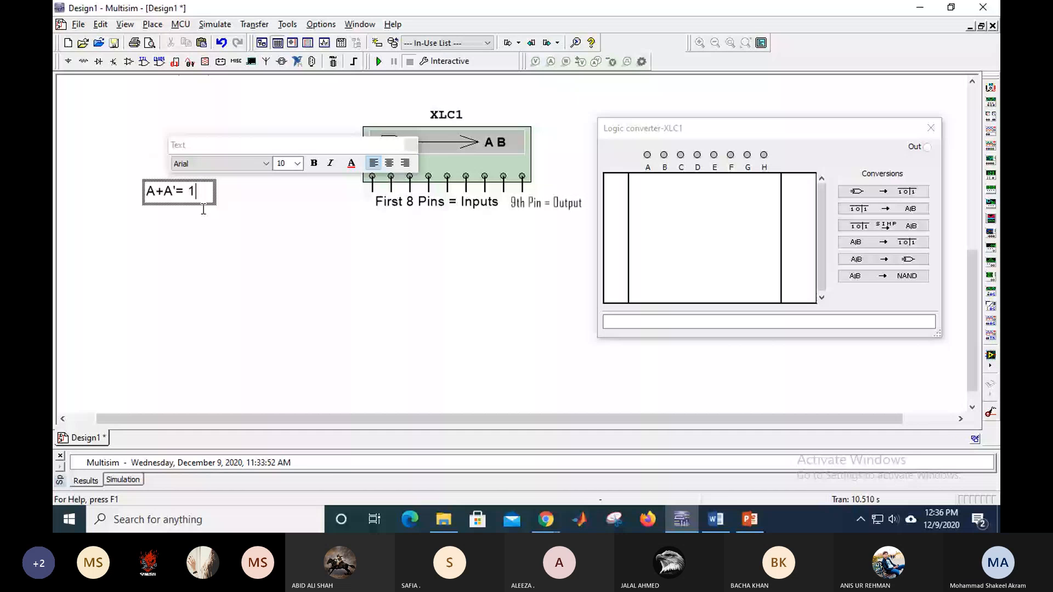
{"action": "double_click", "coordinate": [190, 191]}
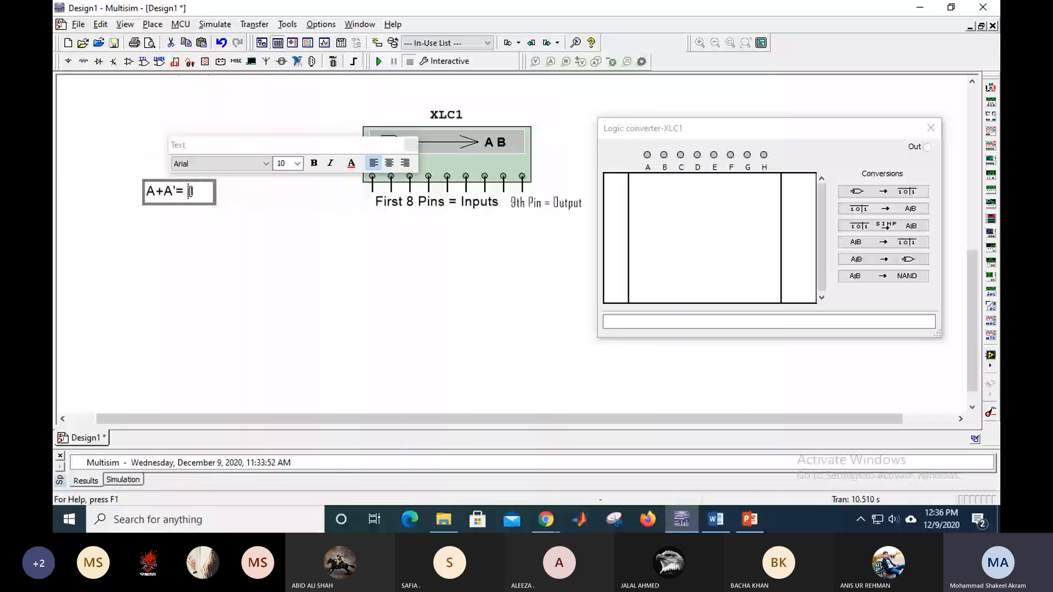
{"action": "left_click", "coordinate": [215, 194]}
- Add the rule "A+A = A" as the second line of the Boolean rules note
{"action": "key", "text": "Return"}
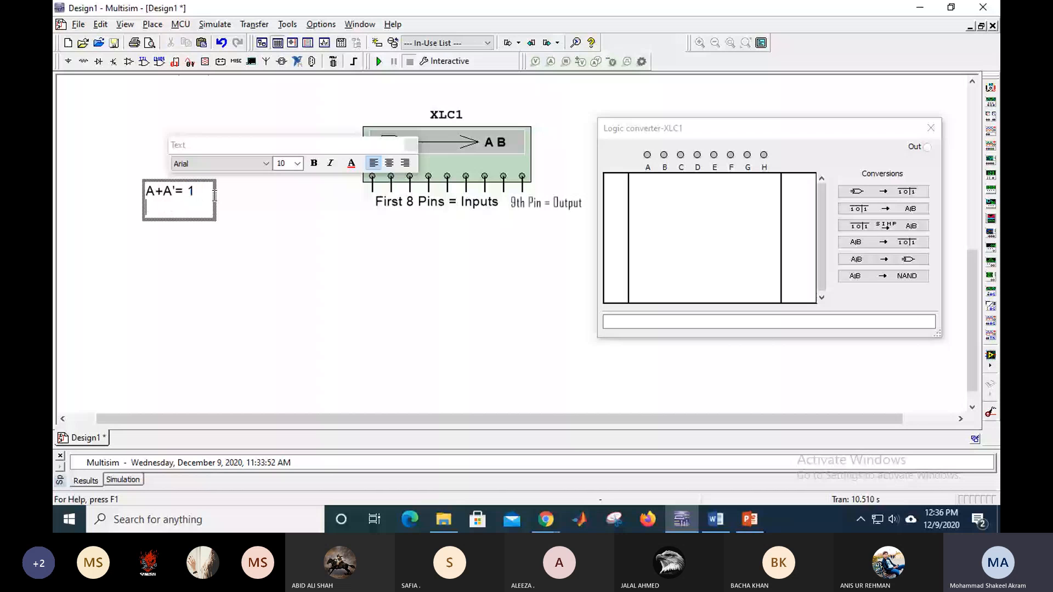
{"action": "type", "text": "A+A = A"}
{"action": "left_click_drag", "start_coordinate": [174, 208], "coordinate": [150, 208]}
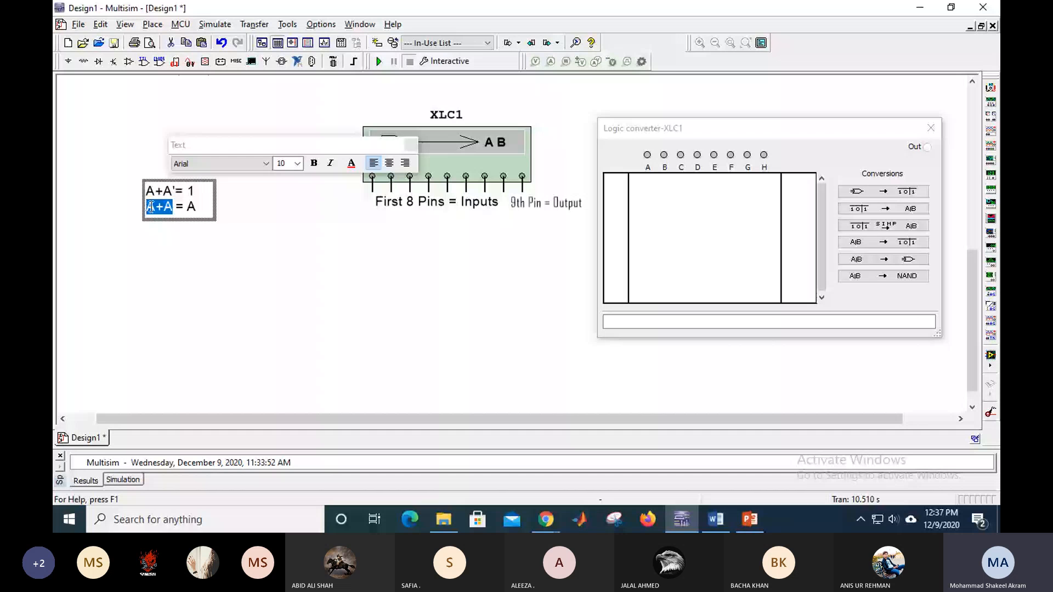
{"action": "left_click", "coordinate": [192, 206]}
{"action": "left_click_drag", "start_coordinate": [174, 207], "coordinate": [146, 207]}
{"action": "double_click", "coordinate": [192, 207]}
{"action": "key", "text": "Right"}
- Add the rules "A+0= A" and "A.0 = 0" as the third and fourth lines of the note
{"action": "key", "text": "Return"}
{"action": "type", "text": "A+"}
{"action": "key", "text": "BackSpace"}
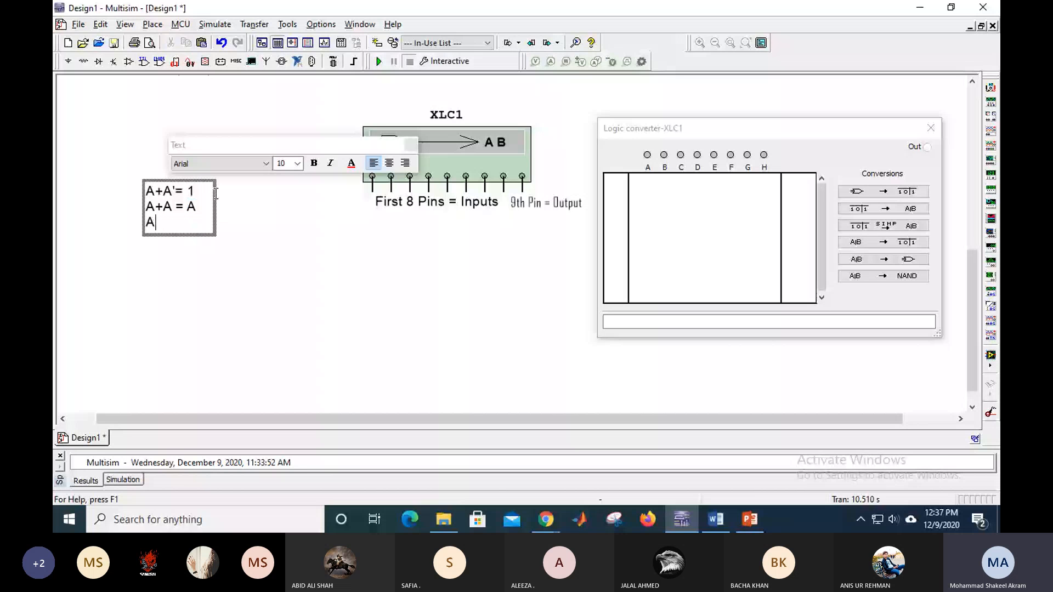
{"action": "type", "text": "+0= A"}
{"action": "key", "text": "Return"}
{"action": "type", "text": "A.0 ="}
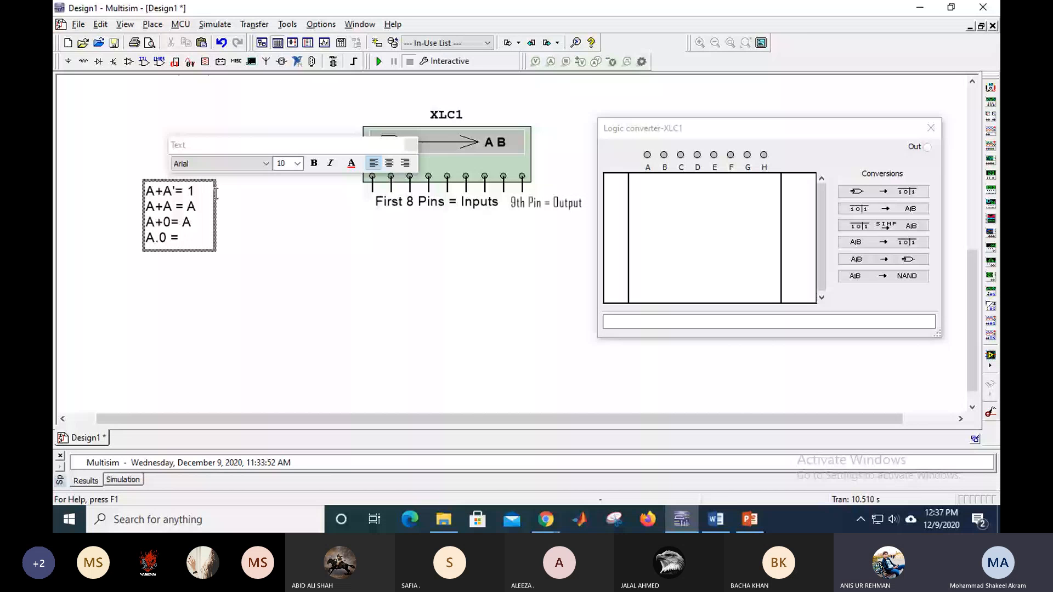
{"action": "type", "text": "0"}
- Add "A.1=A" as the last rule, review the listed rules, and finish the text note
{"action": "key", "text": "Return"}
{"action": "type", "text": "A."}
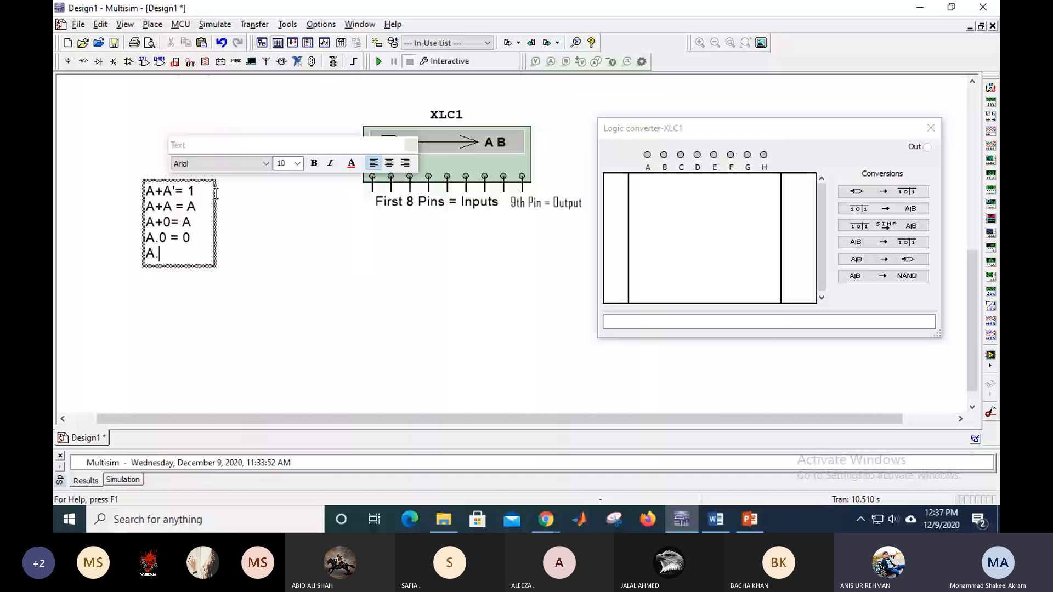
{"action": "type", "text": "1="}
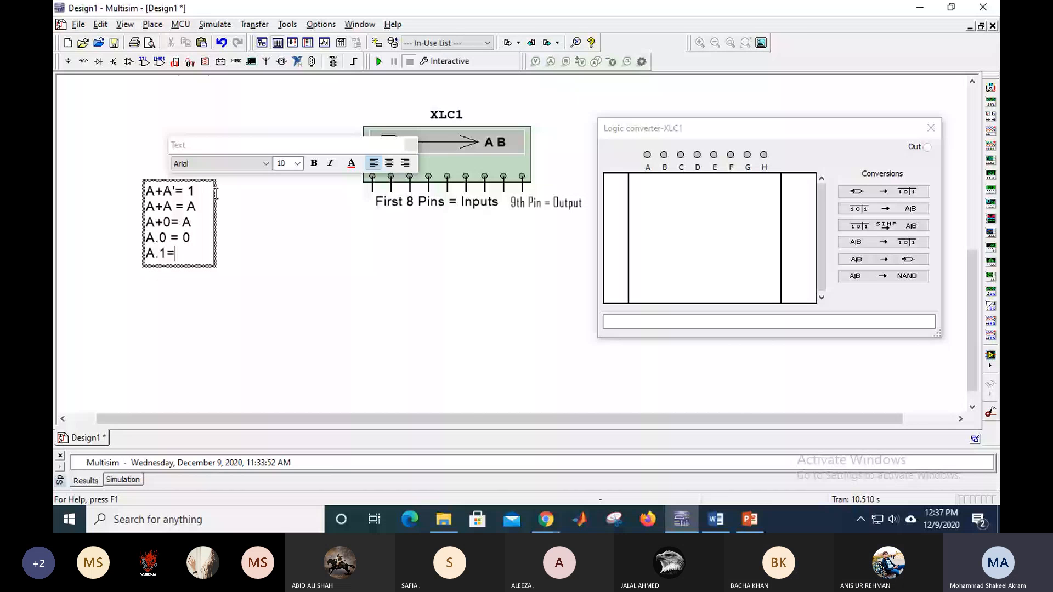
{"action": "type", "text": "A"}
{"action": "left_click_drag", "start_coordinate": [146, 190], "coordinate": [175, 192]}
{"action": "double_click", "coordinate": [191, 192]}
{"action": "left_click_drag", "start_coordinate": [169, 238], "coordinate": [146, 253]}
{"action": "left_click_drag", "start_coordinate": [183, 224], "coordinate": [185, 239]}
{"action": "left_click", "coordinate": [189, 244]}
{"action": "left_click", "coordinate": [263, 269]}
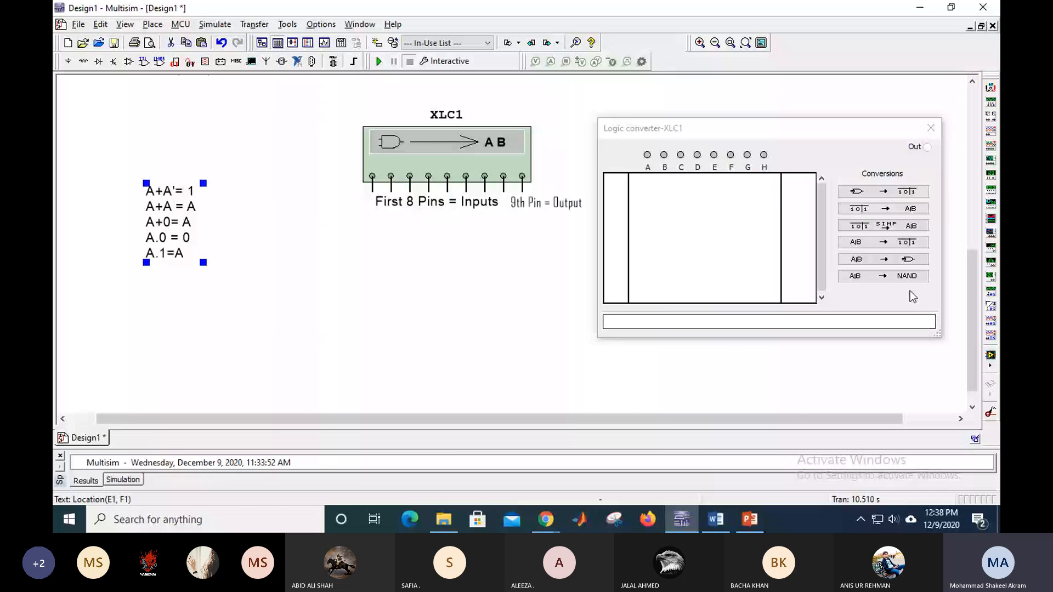
- Enter the Boolean expression (A+B)' in the logic converter
{"action": "left_click", "coordinate": [656, 322]}
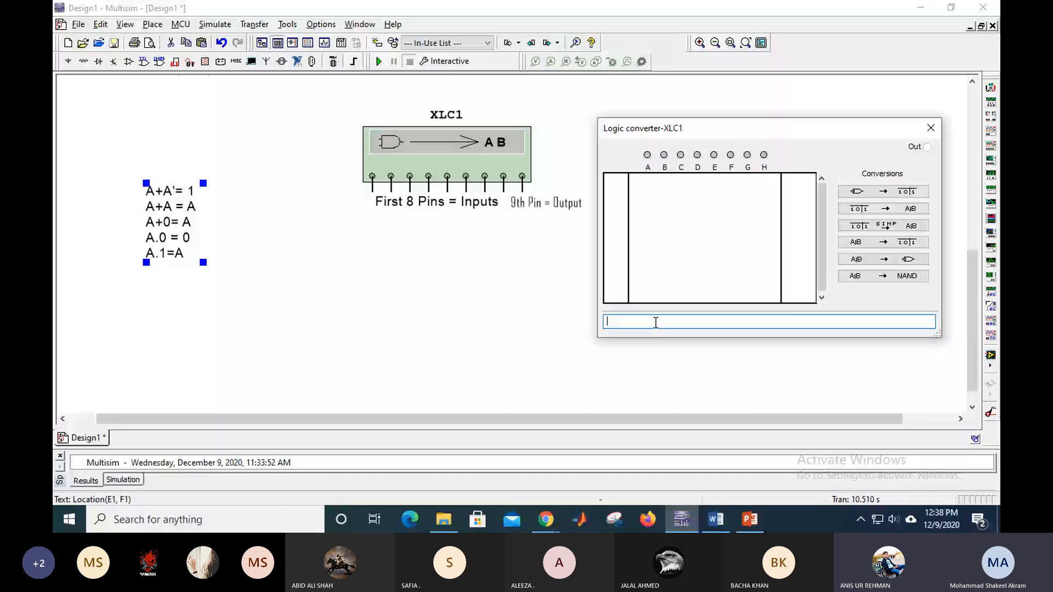
{"action": "type", "text": "(A"}
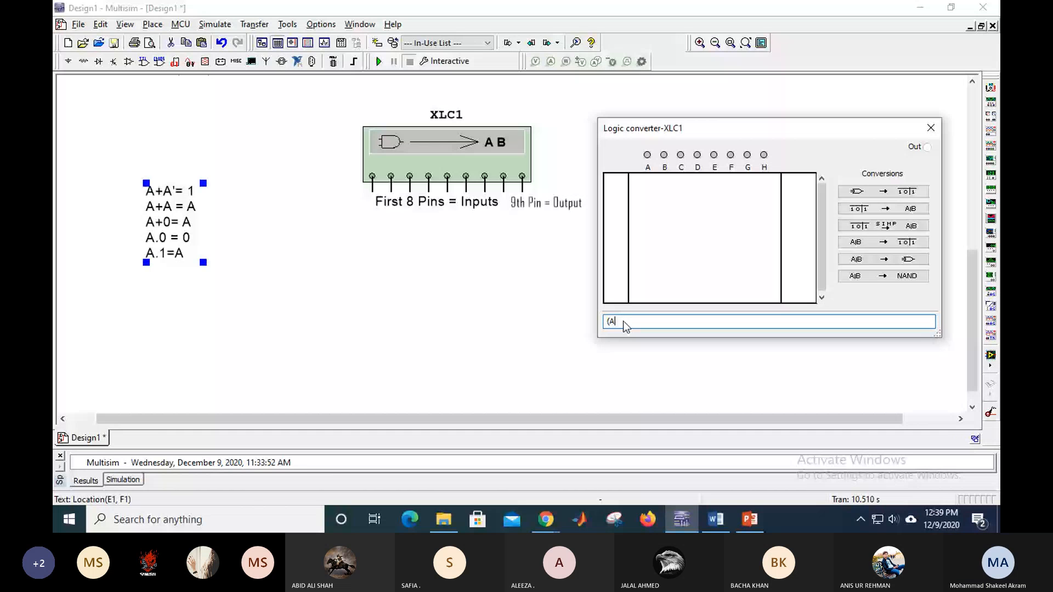
{"action": "key", "text": "BackSpace"}
{"action": "key", "text": "BackSpace"}
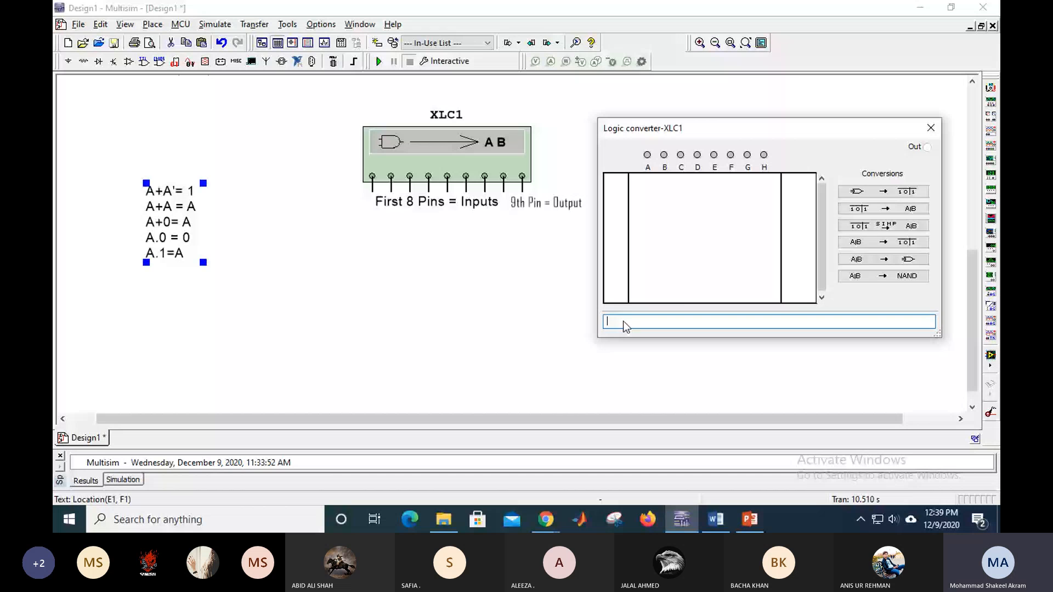
{"action": "type", "text": "A+B)"}
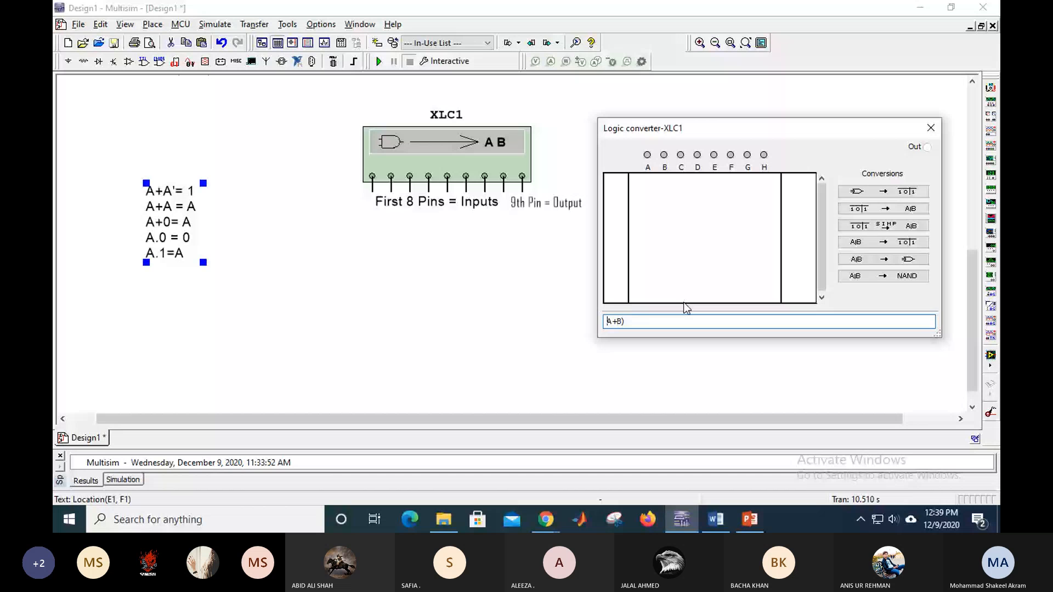
{"action": "type", "text": "("}
{"action": "key", "text": "End"}
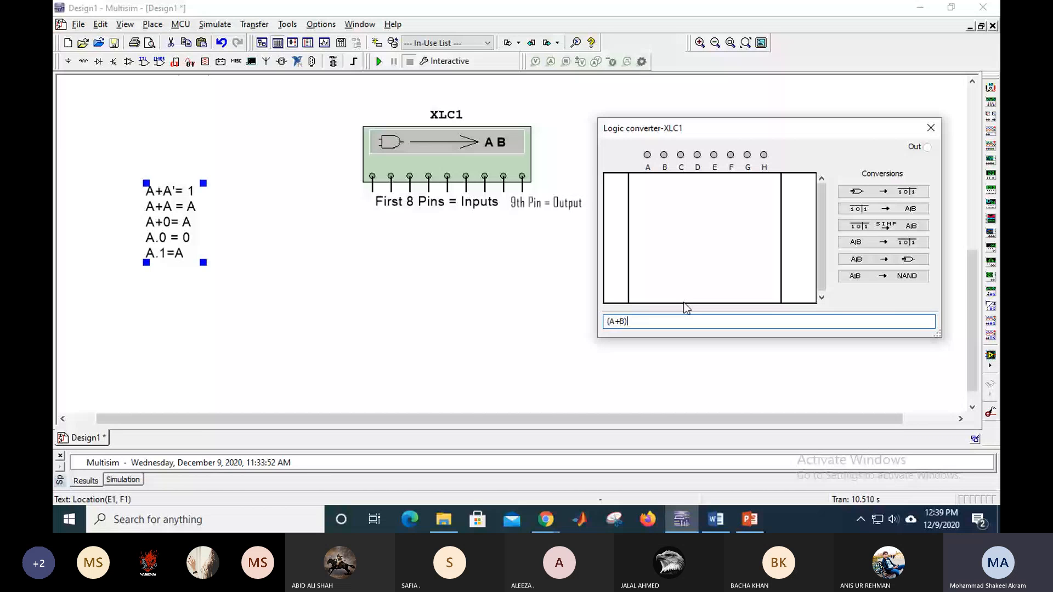
{"action": "type", "text": "'"}
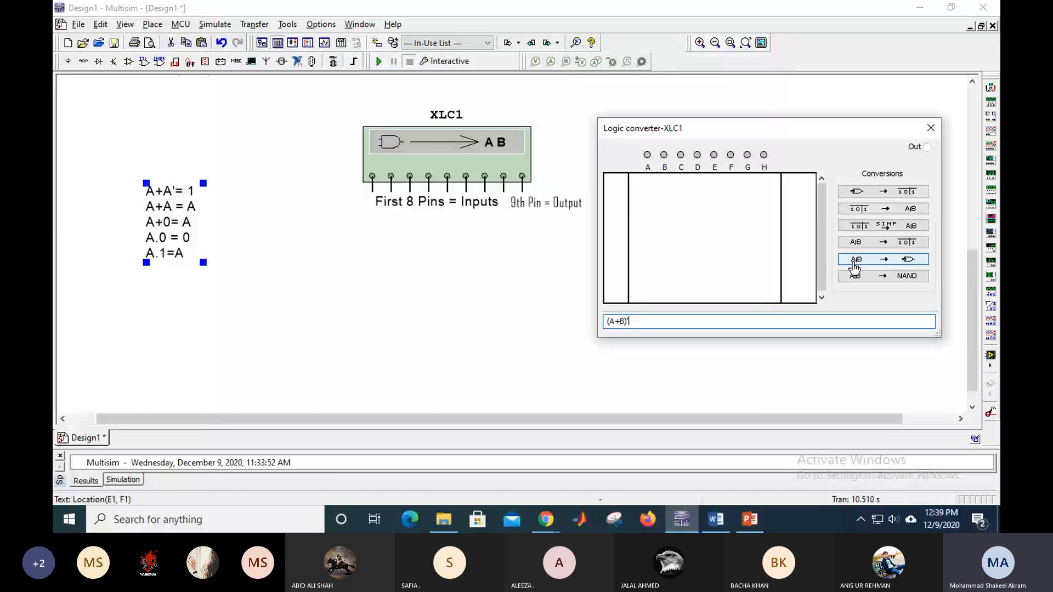
- Convert the expression (A+B)' into a gate circuit and place it between the Boolean rules note and the logic converter
{"action": "left_click", "coordinate": [896, 260]}
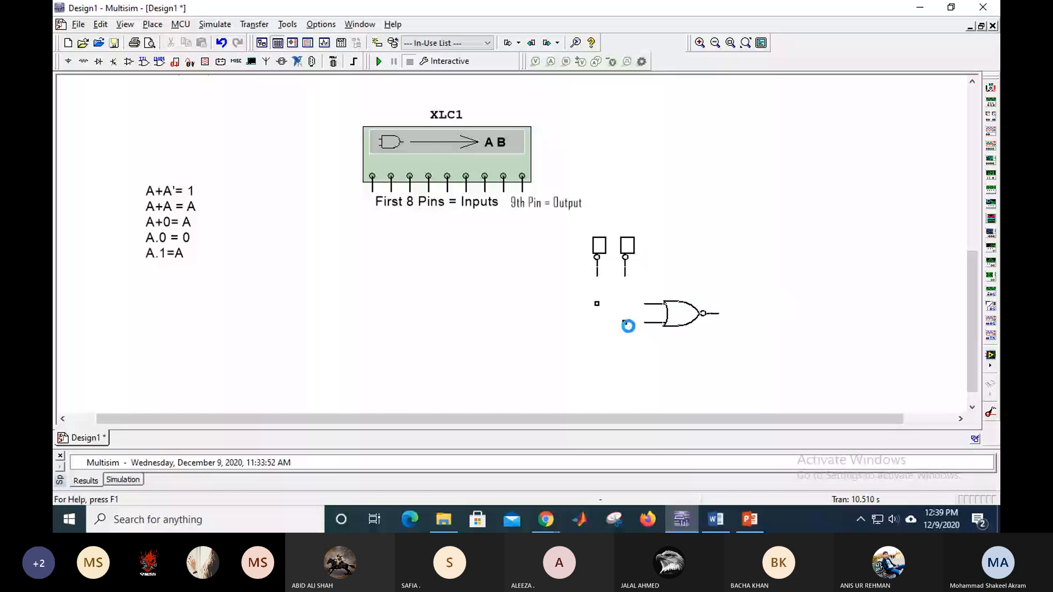
{"action": "left_click", "coordinate": [404, 335]}
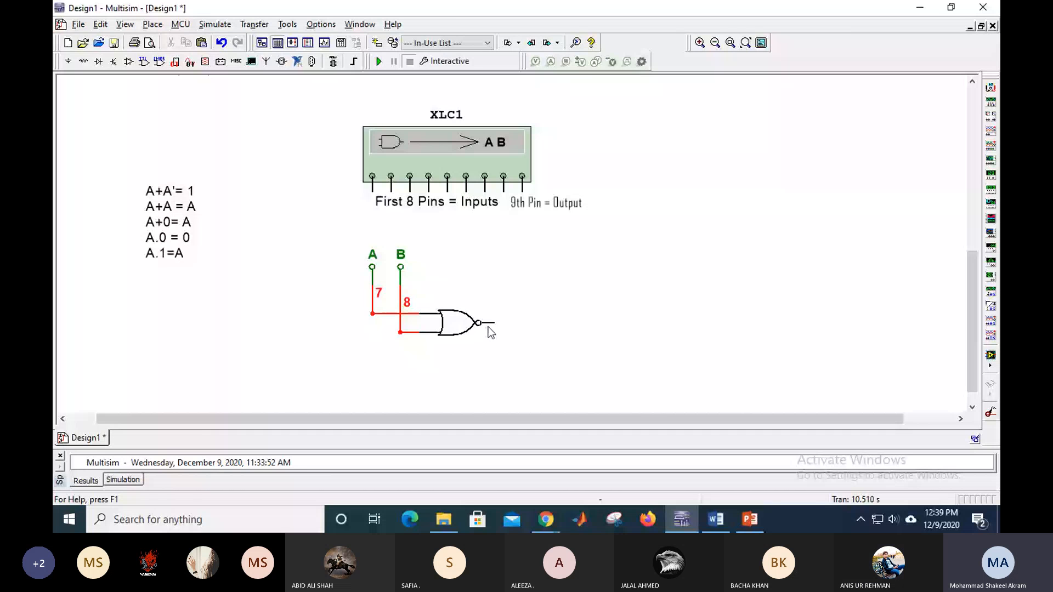
{"action": "left_click_drag", "start_coordinate": [453, 317], "coordinate": [433, 315]}
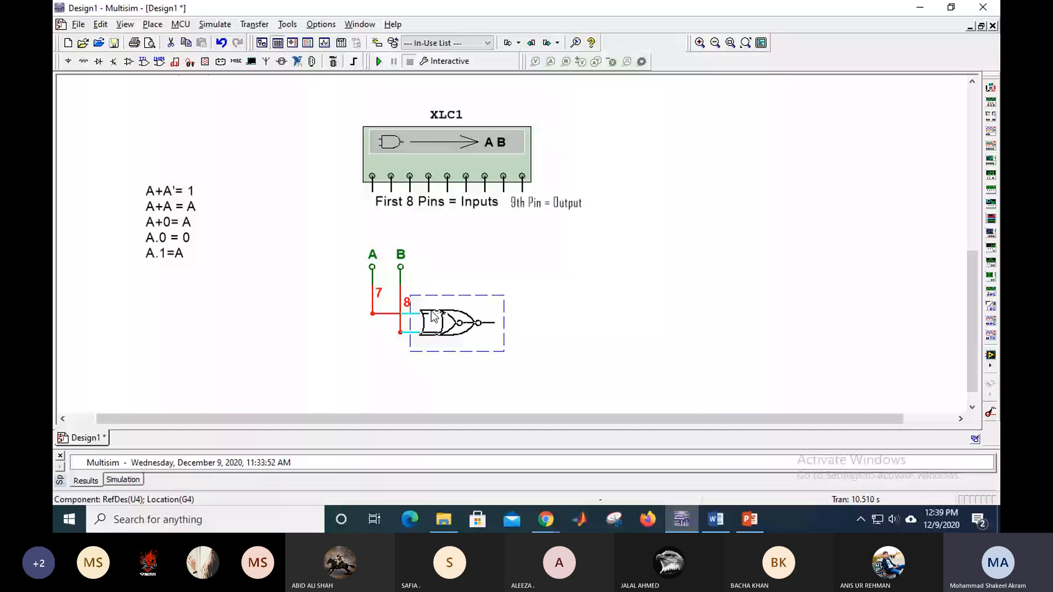
{"action": "left_click_drag", "start_coordinate": [434, 315], "coordinate": [310, 198]}
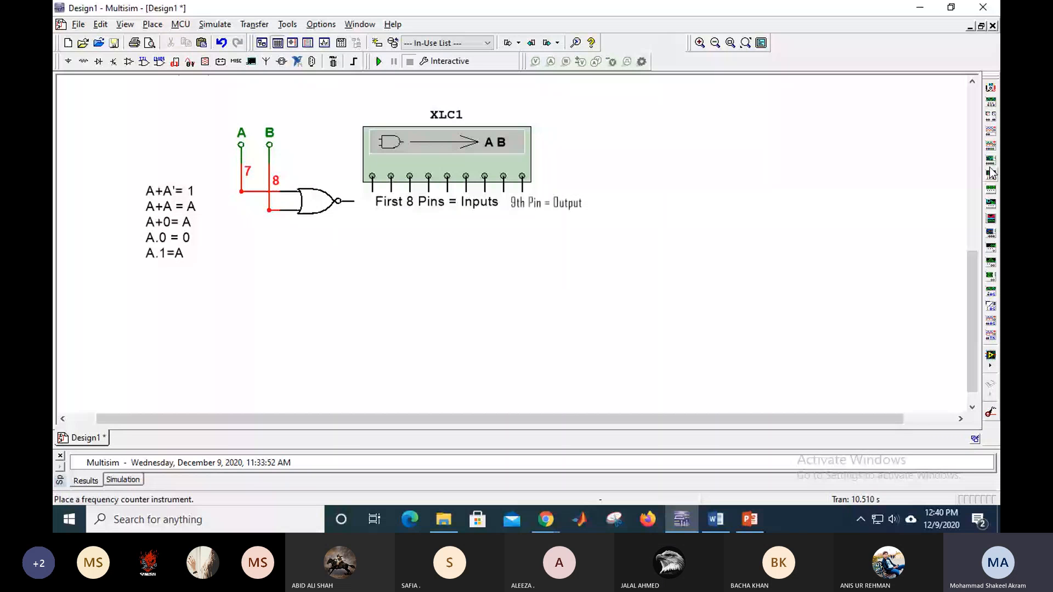
- Change the logic converter's expression to ((A+B)'+C)' and place its generated gate circuit below the first NOR circuit
{"action": "double_click", "coordinate": [447, 154]}
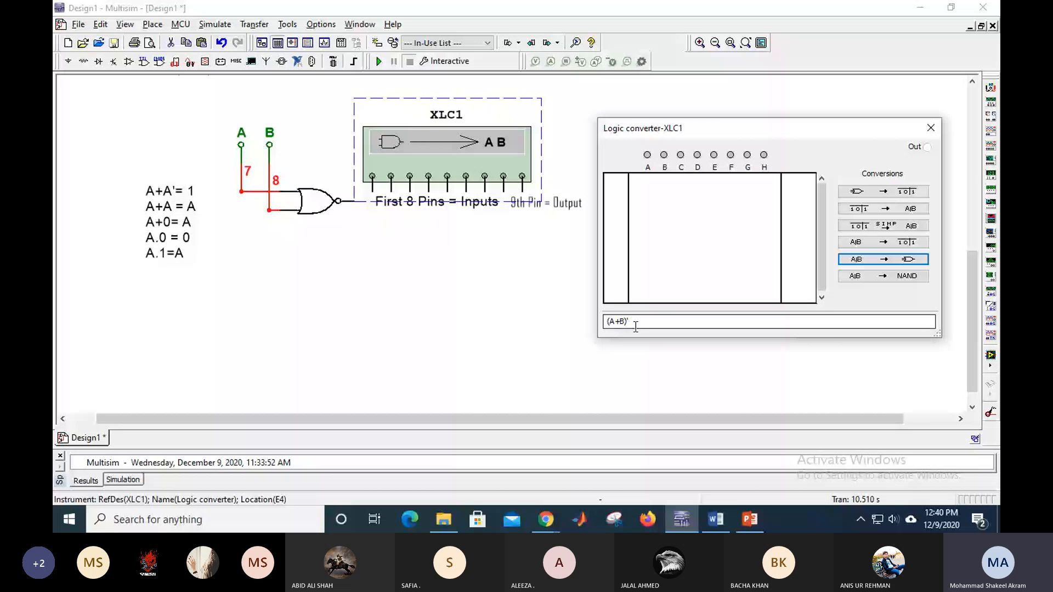
{"action": "left_click", "coordinate": [641, 322]}
{"action": "type", "text": "+C"}
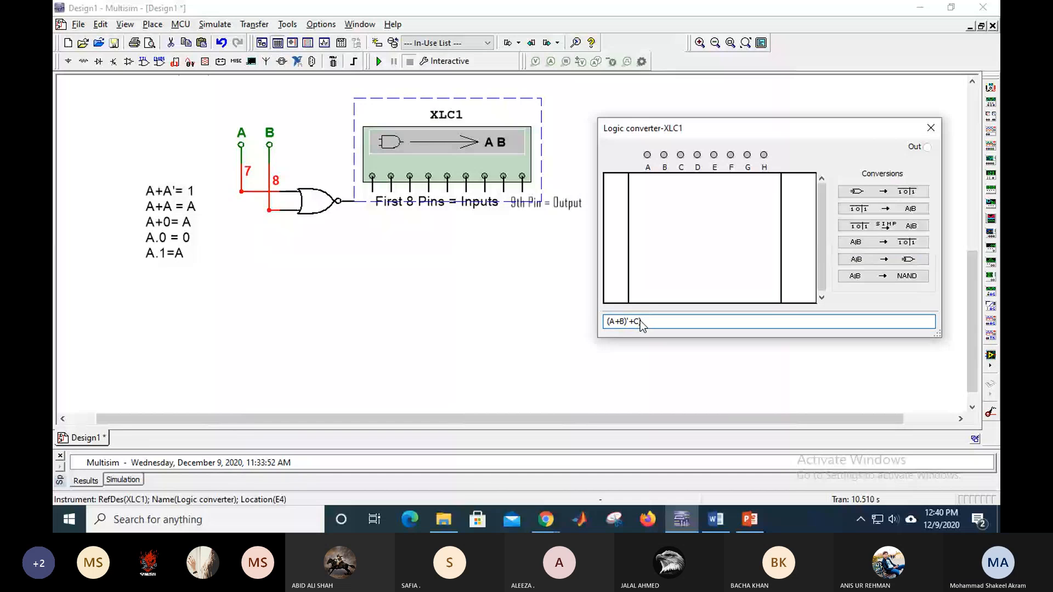
{"action": "type", "text": "("}
{"action": "key", "text": "Right"}
{"action": "key", "text": "Right"}
{"action": "key", "text": "Right"}
{"action": "key", "text": "Right"}
{"action": "key", "text": "Right"}
{"action": "key", "text": "Right"}
{"action": "key", "text": "Right"}
{"action": "key", "text": "Right"}
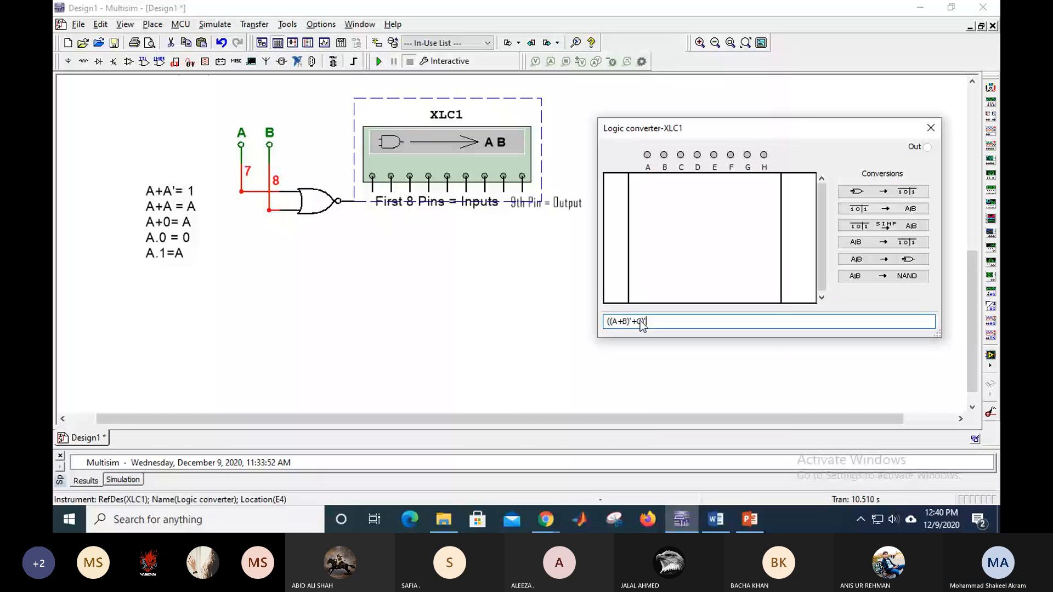
{"action": "left_click", "coordinate": [866, 245]}
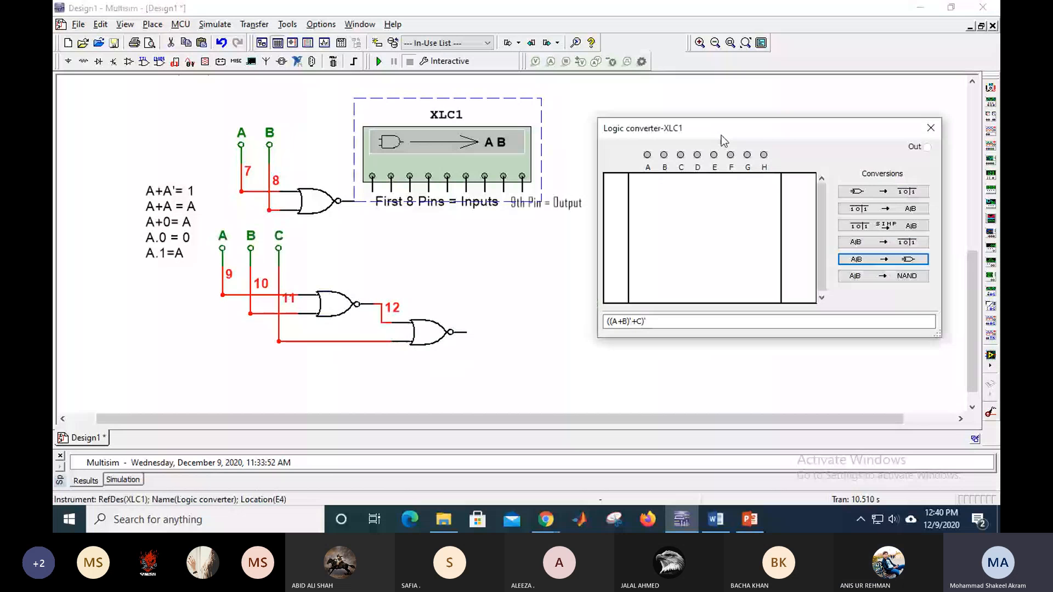
{"action": "left_click_drag", "start_coordinate": [722, 138], "coordinate": [735, 114]}
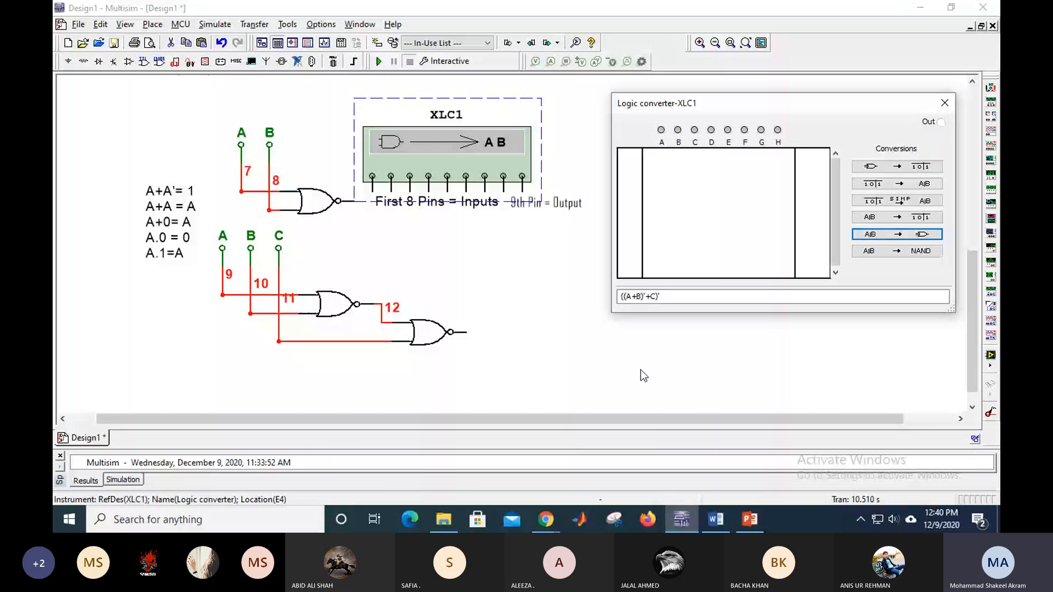
- Reduce the logic converter's expression to (A+B)' and generate its truth table
{"action": "left_click_drag", "start_coordinate": [670, 296], "coordinate": [609, 298]}
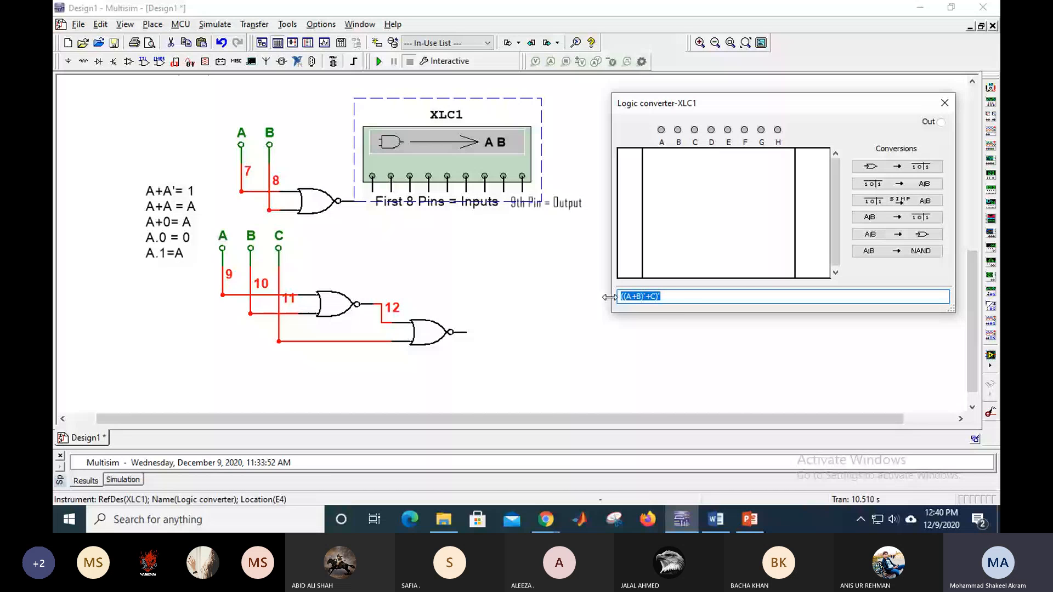
{"action": "left_click", "coordinate": [684, 297]}
{"action": "key", "text": "BackSpace"}
{"action": "key", "text": "BackSpace"}
{"action": "key", "text": "BackSpace"}
{"action": "key", "text": "BackSpace"}
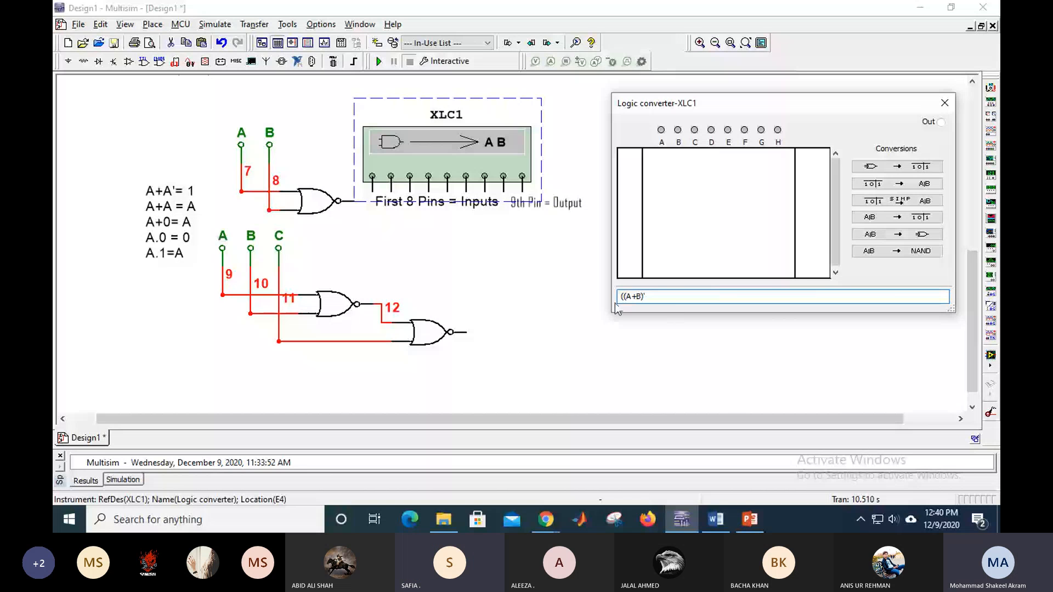
{"action": "key", "text": "Delete"}
{"action": "left_click", "coordinate": [881, 218]}
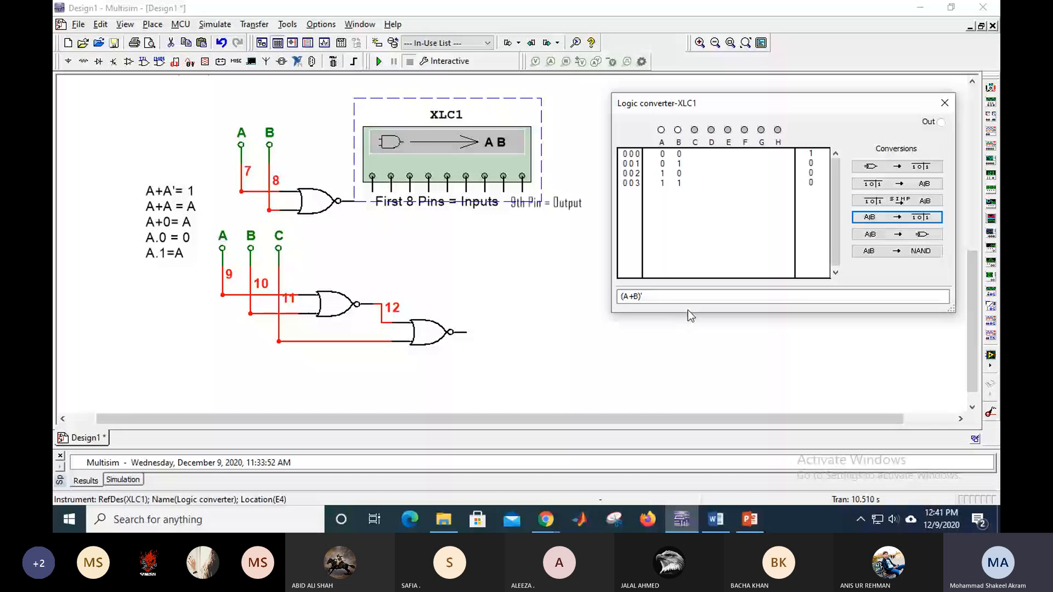
- Extend the expression to ((A+B)'+C)' and generate its truth table in the logic converter
{"action": "left_click", "coordinate": [620, 296]}
{"action": "type", "text": "("}
{"action": "key", "text": "End"}
{"action": "type", "text": "+C)'"}
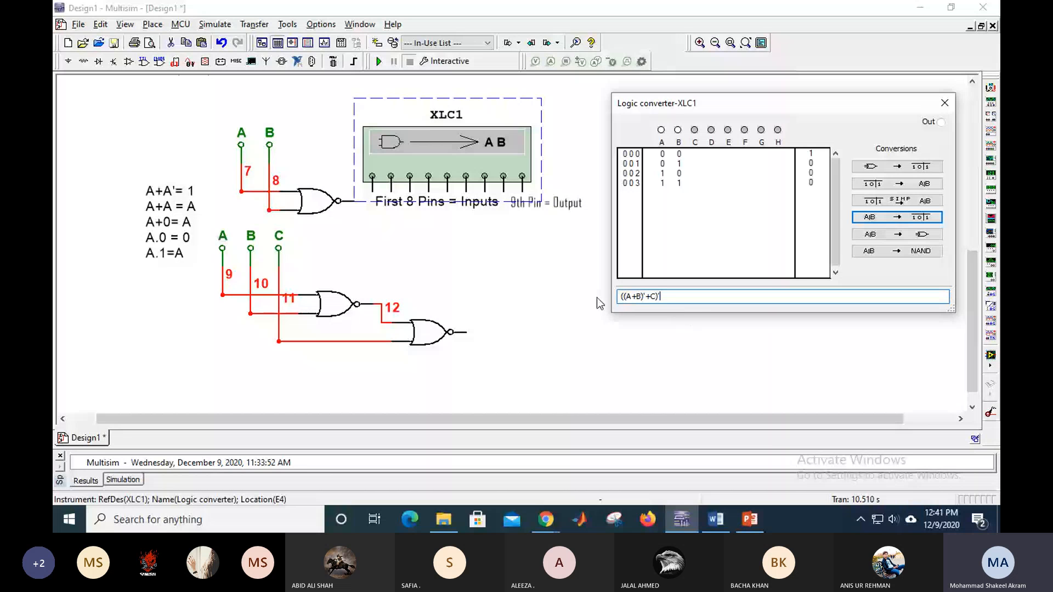
{"action": "left_click", "coordinate": [898, 218]}
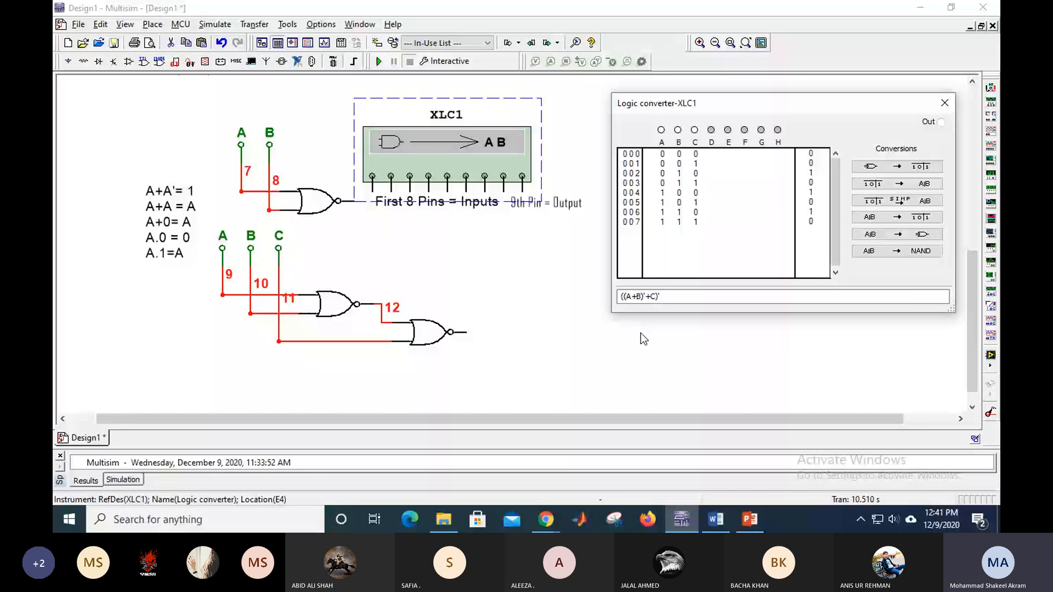
- Replace the expression with A'+B' and place its generated gate circuit below the logic converter's output label
{"action": "left_click_drag", "start_coordinate": [664, 297], "coordinate": [607, 300]}
{"action": "type", "text": "A'+B"}
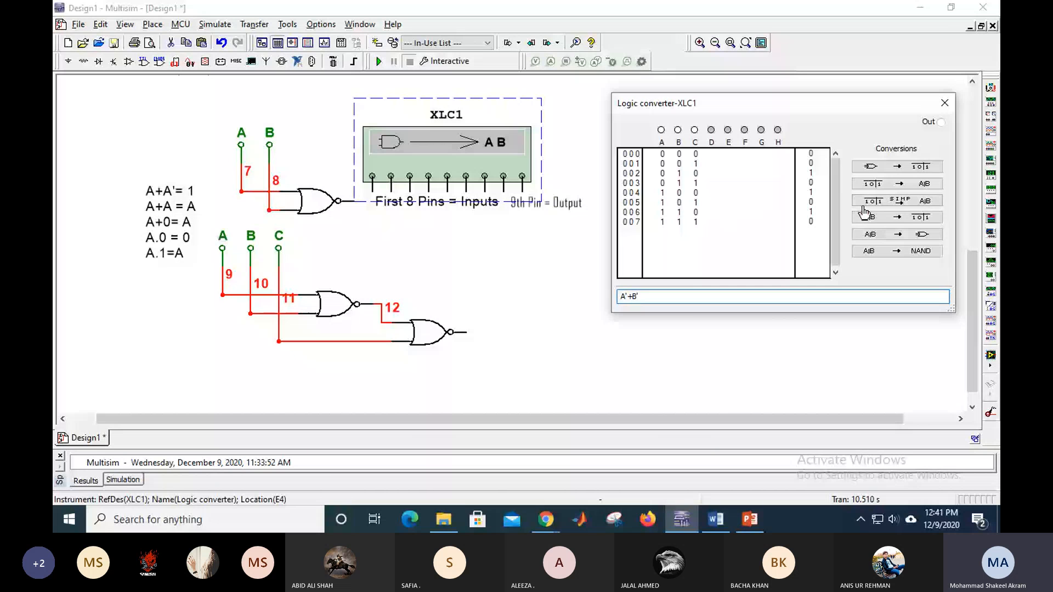
{"action": "left_click", "coordinate": [870, 234]}
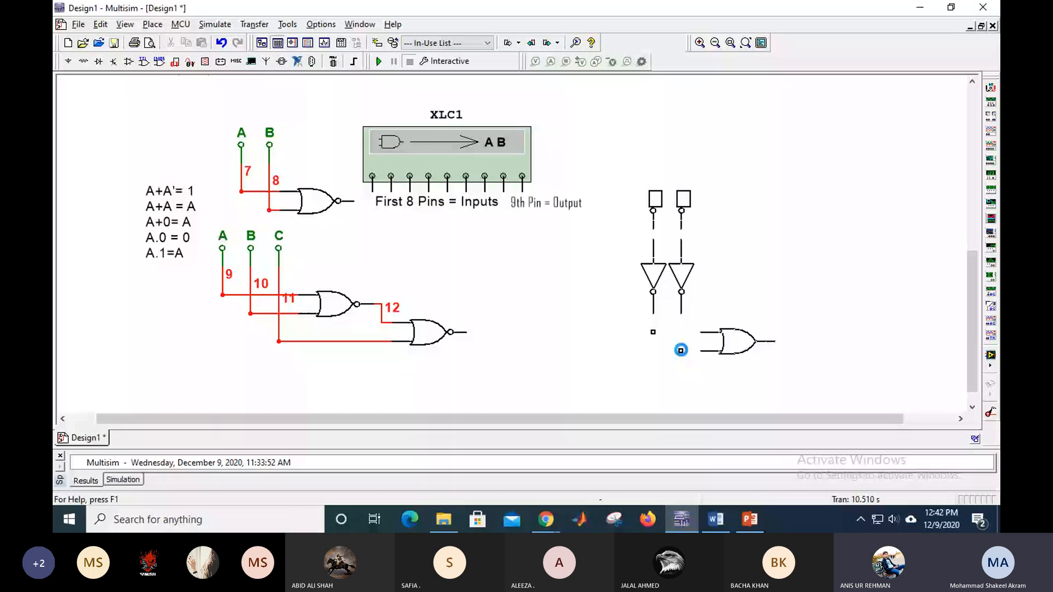
{"action": "left_click", "coordinate": [523, 378]}
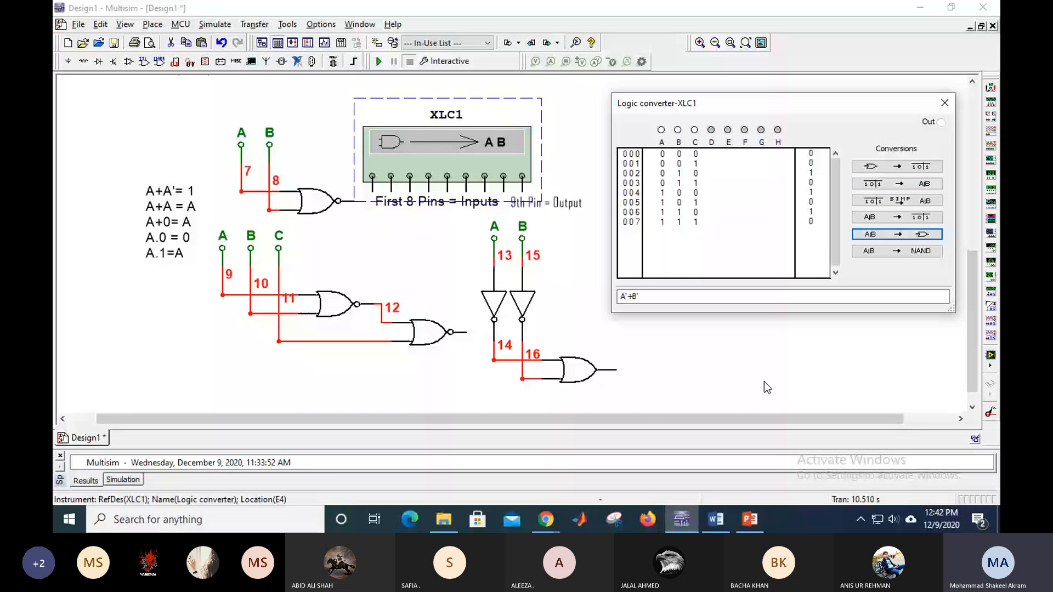
- Change the expression to A'B' and place its generated gate circuit beside the A'+B' circuit
{"action": "left_click", "coordinate": [629, 296]}
{"action": "key", "text": "BackSpace"}
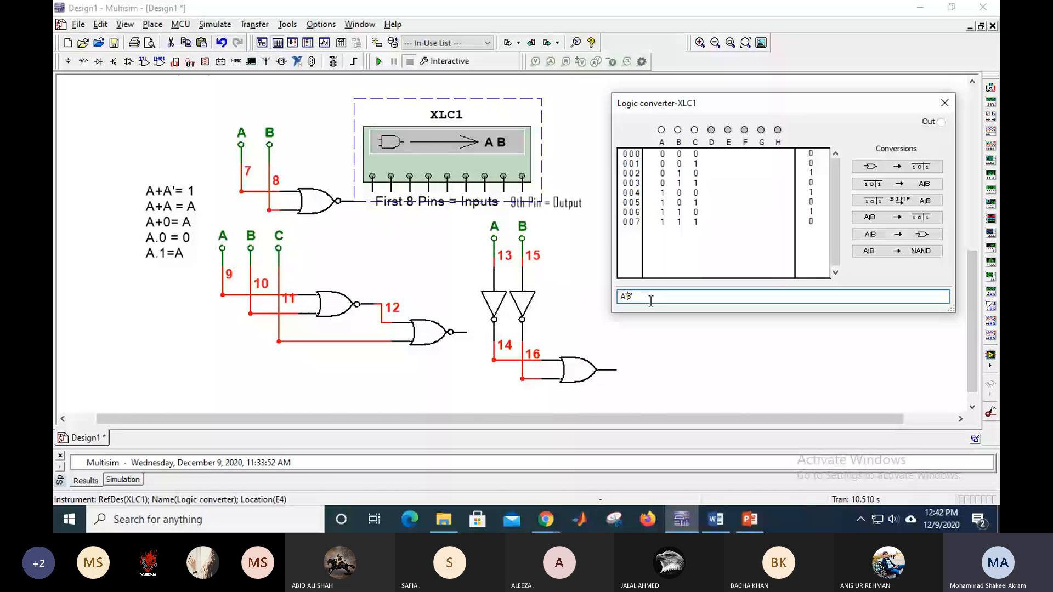
{"action": "left_click", "coordinate": [898, 235]}
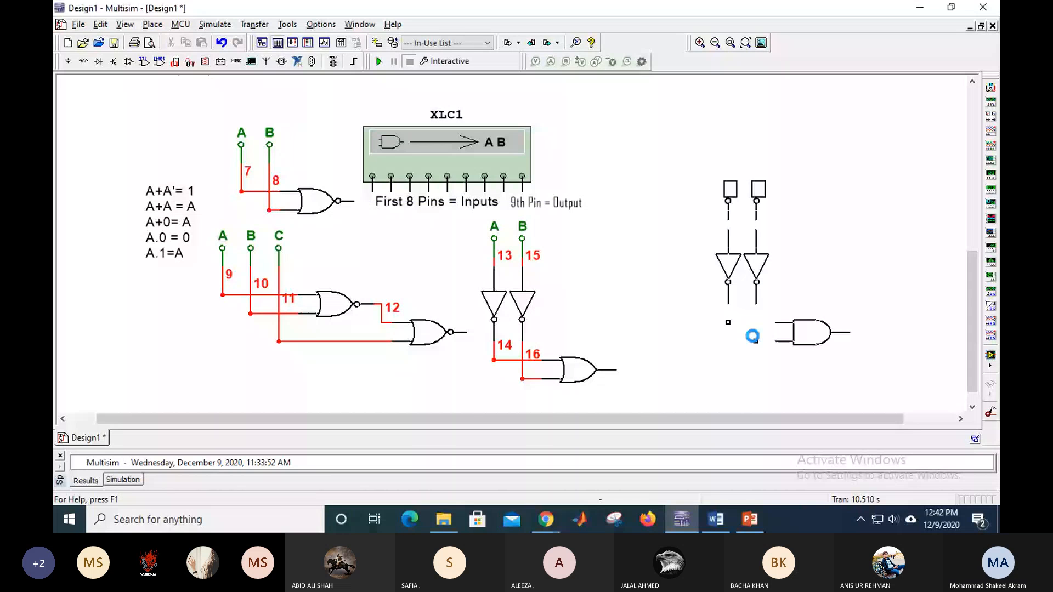
- Change the logic converter's expression to (AB)' and place its generated NAND circuit above the A'B' circuit
{"action": "double_click", "coordinate": [476, 164]}
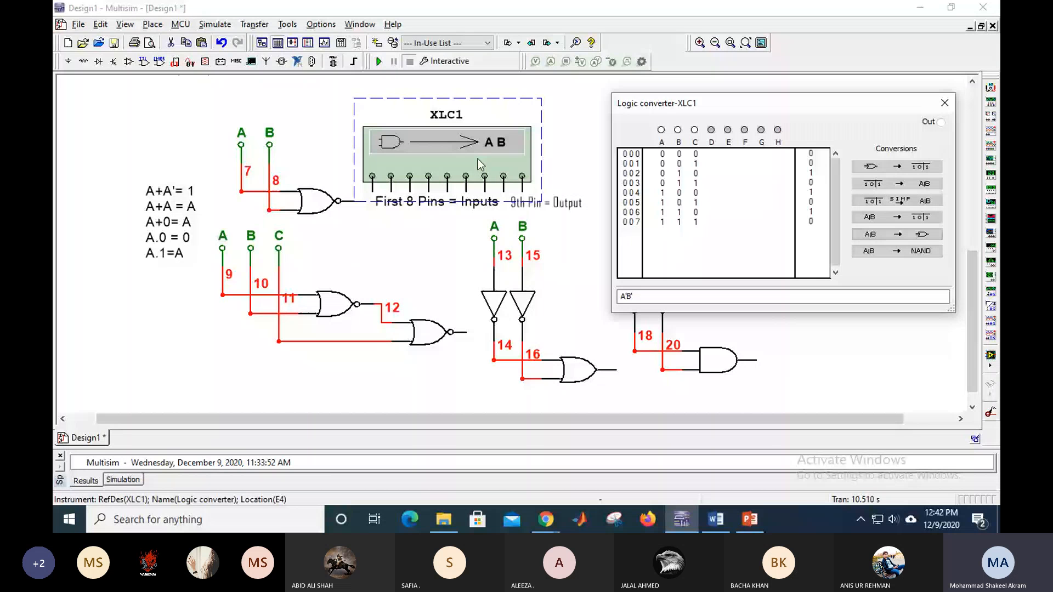
{"action": "left_click", "coordinate": [641, 297]}
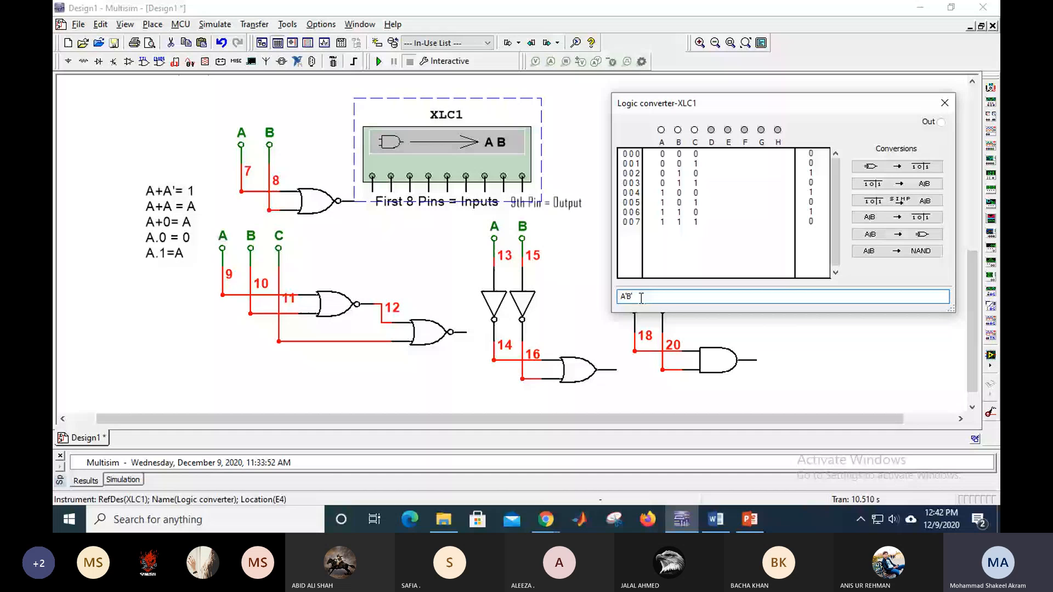
{"action": "key", "text": "BackSpace"}
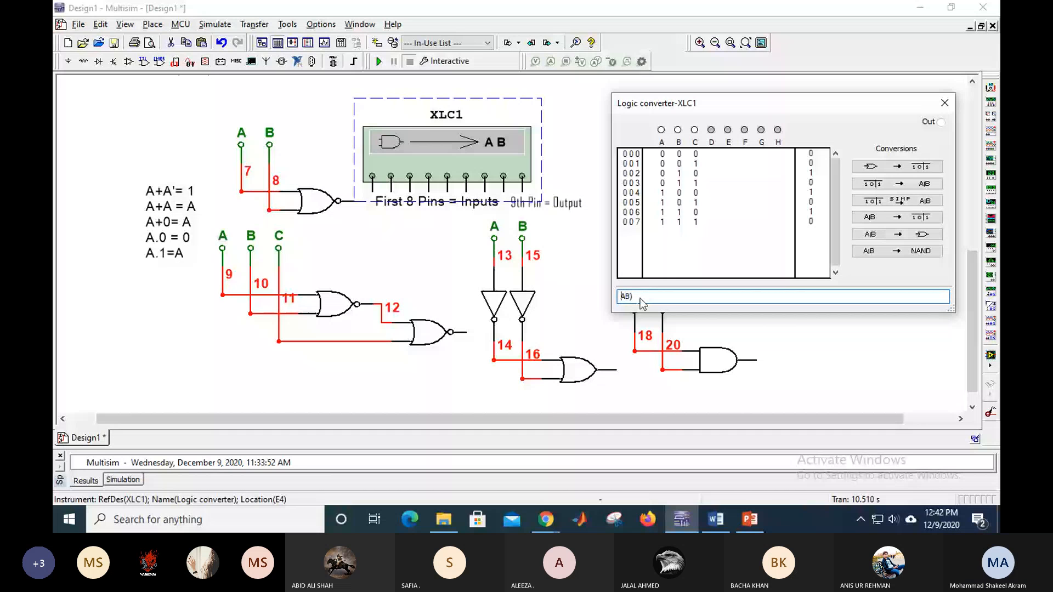
{"action": "type", "text": "'"}
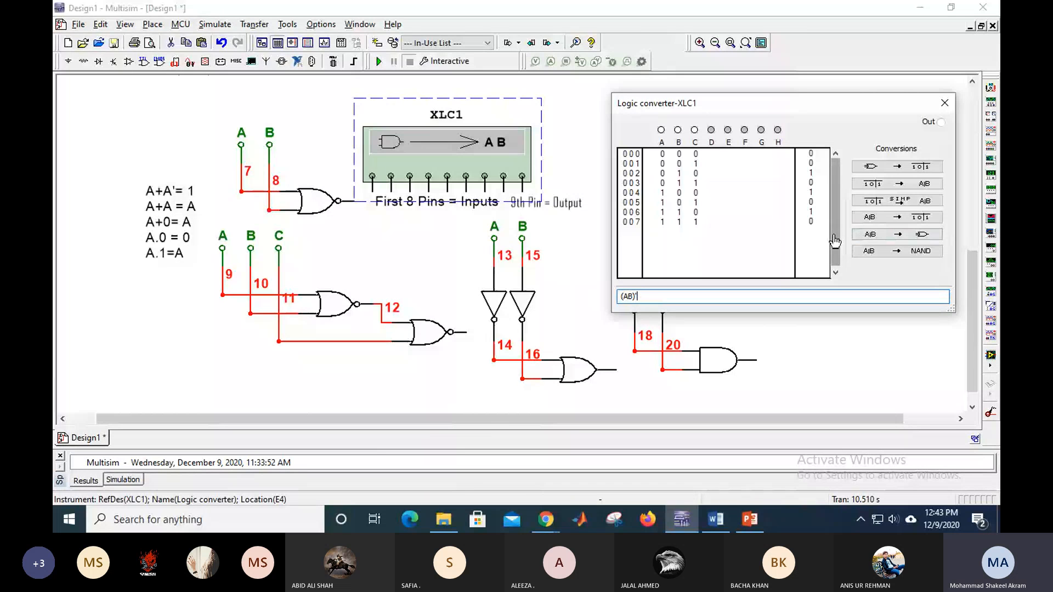
{"action": "left_click", "coordinate": [885, 236]}
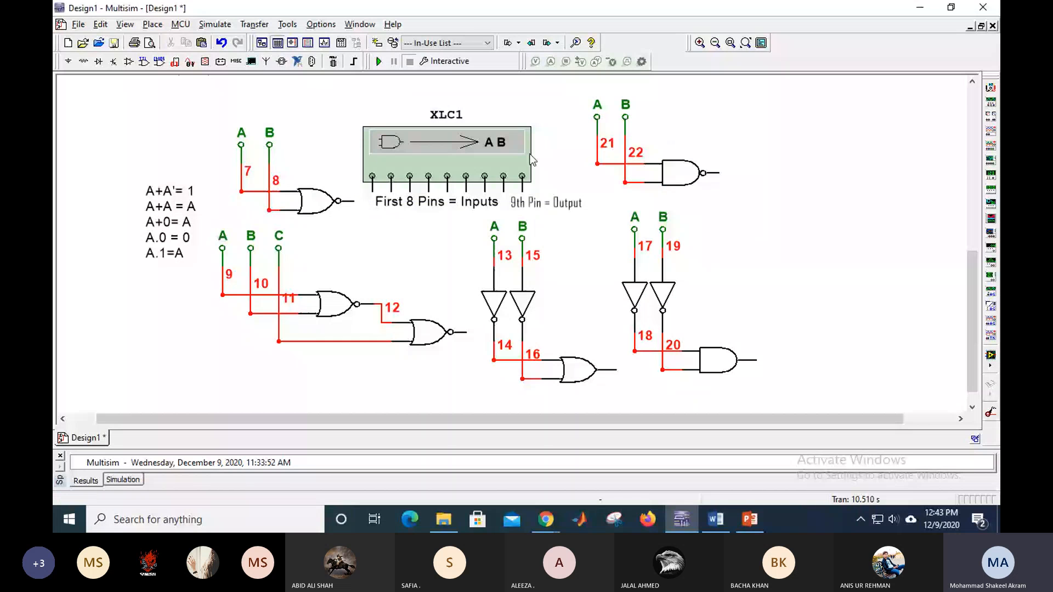
- Extend the expression to ((AB)'C)' and place its generated gate circuit beside the A'B' circuit
{"action": "double_click", "coordinate": [442, 144]}
{"action": "left_click", "coordinate": [643, 296]}
{"action": "type", "text": "C"}
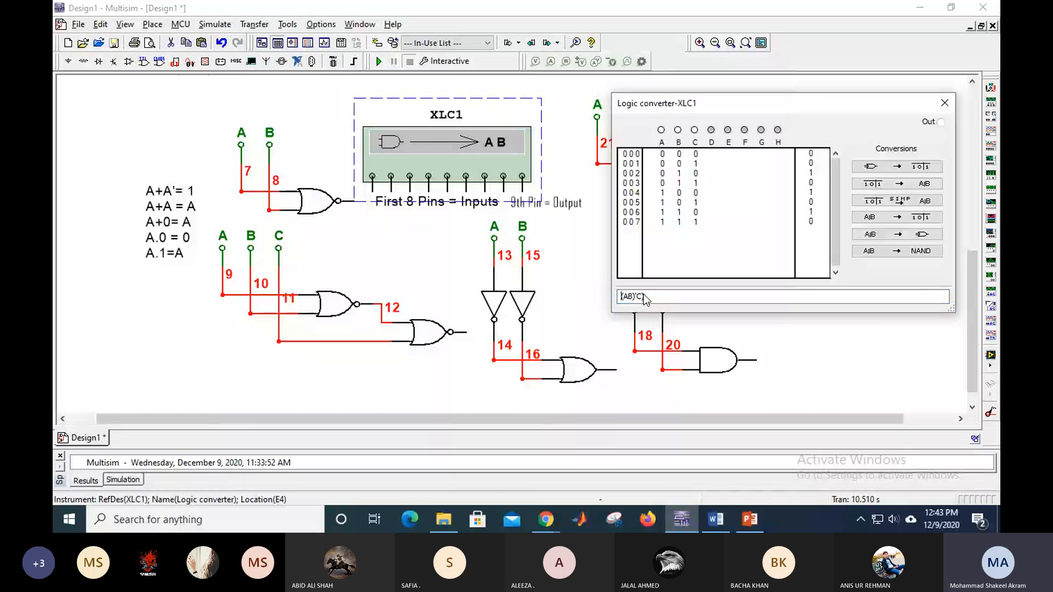
{"action": "key", "text": "Home"}
{"action": "type", "text": "("}
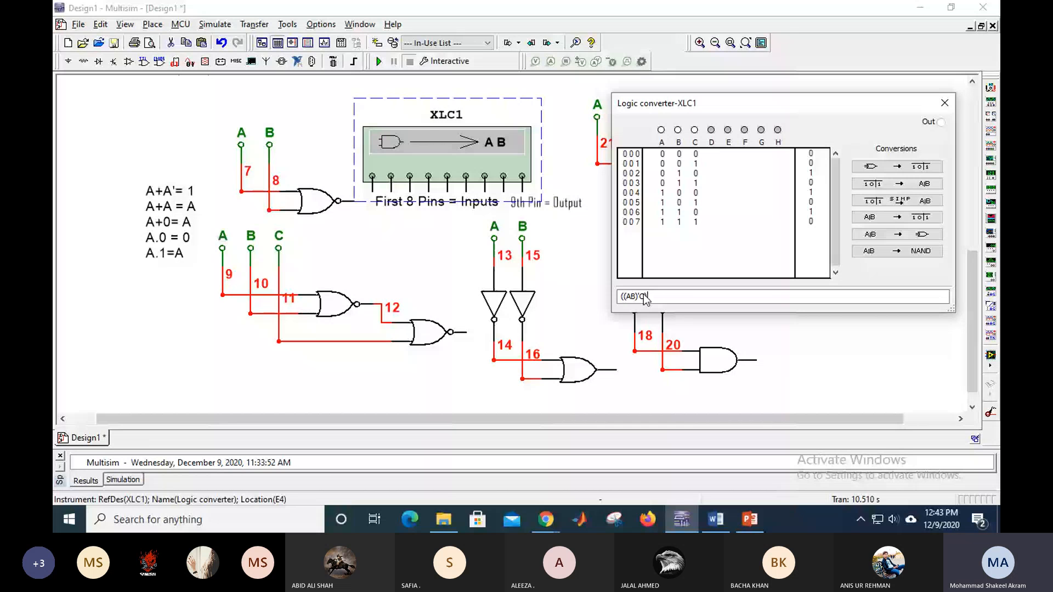
{"action": "left_click", "coordinate": [882, 234]}
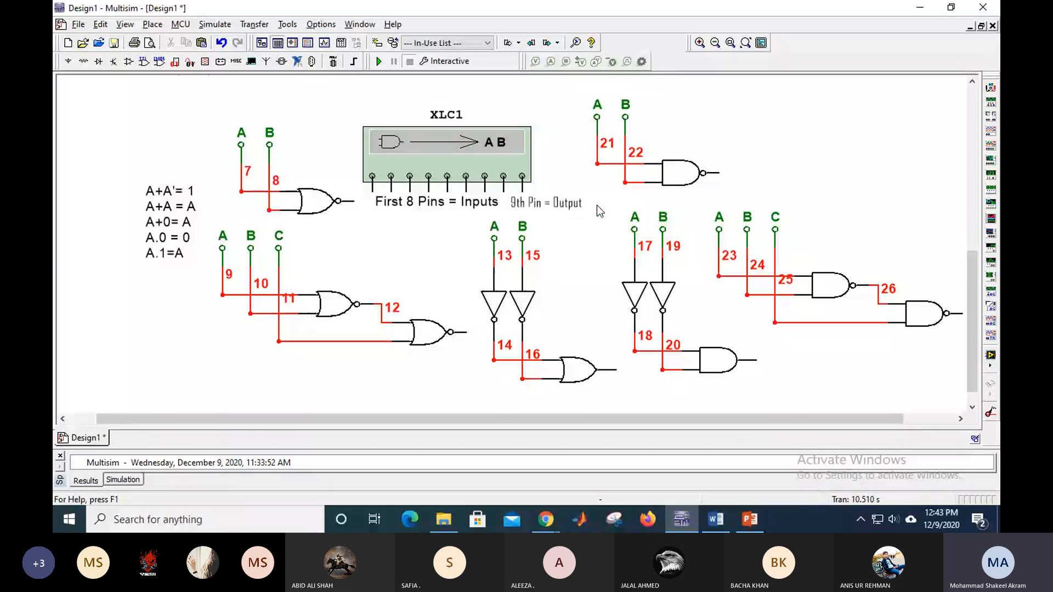
- Generate the truth table for ((AB)'C)' in the logic converter and examine its output column
{"action": "double_click", "coordinate": [469, 155]}
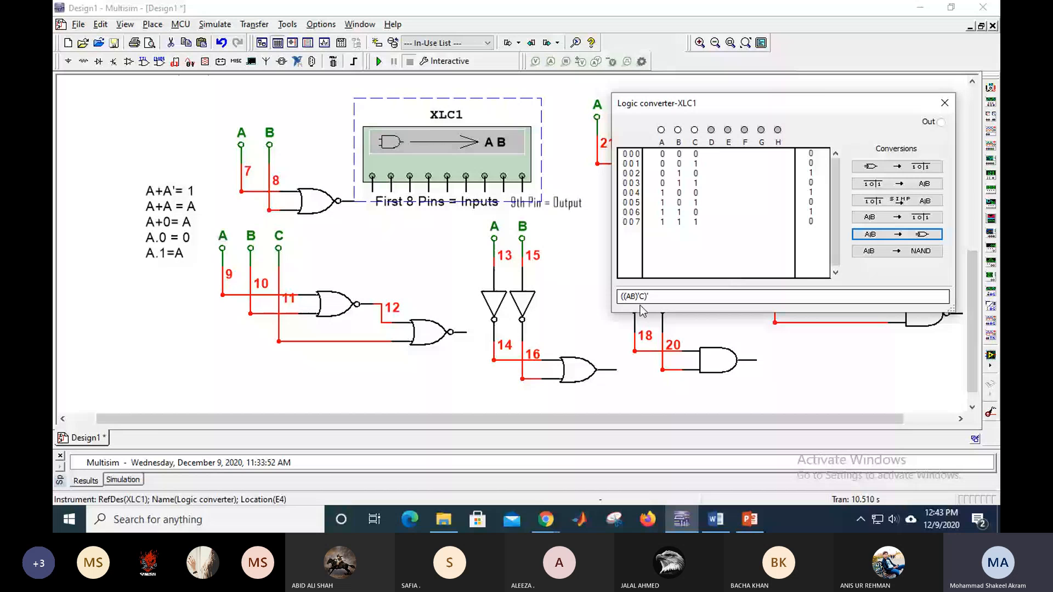
{"action": "left_click", "coordinate": [889, 217]}
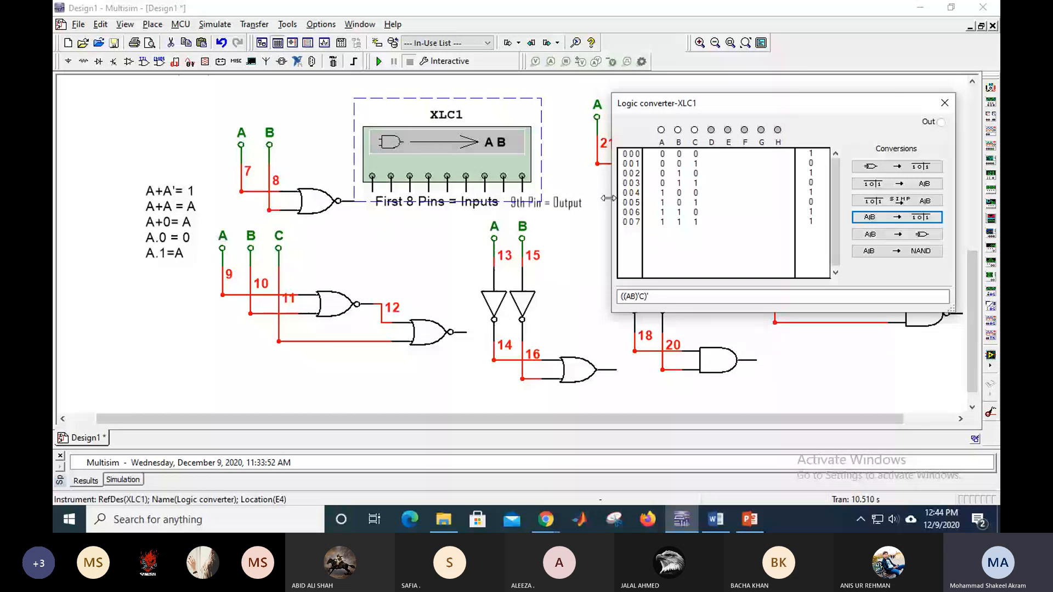
{"action": "left_click_drag", "start_coordinate": [757, 111], "coordinate": [695, 112]}
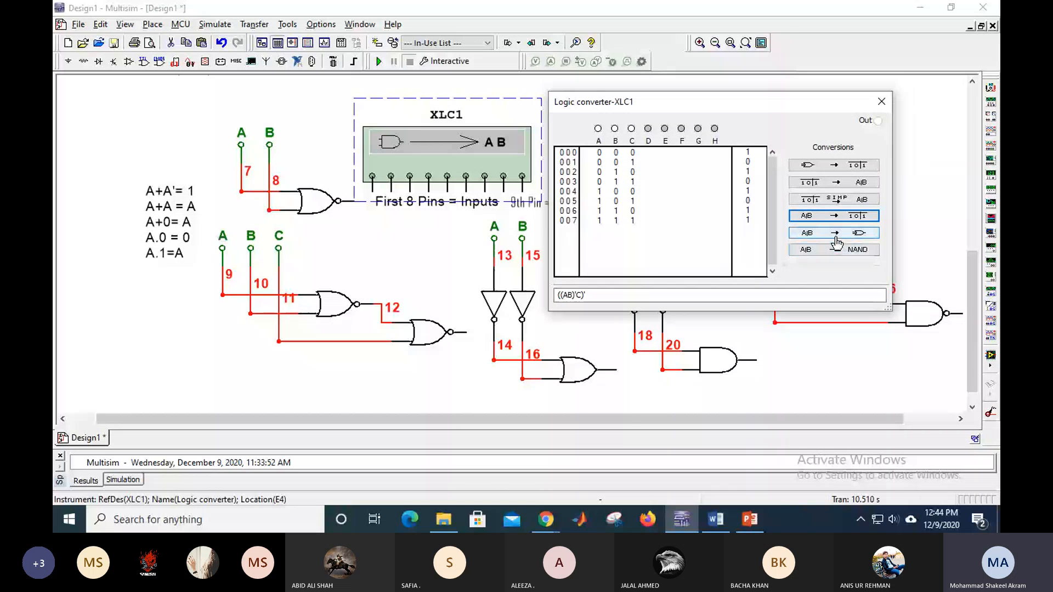
{"action": "left_click", "coordinate": [837, 220]}
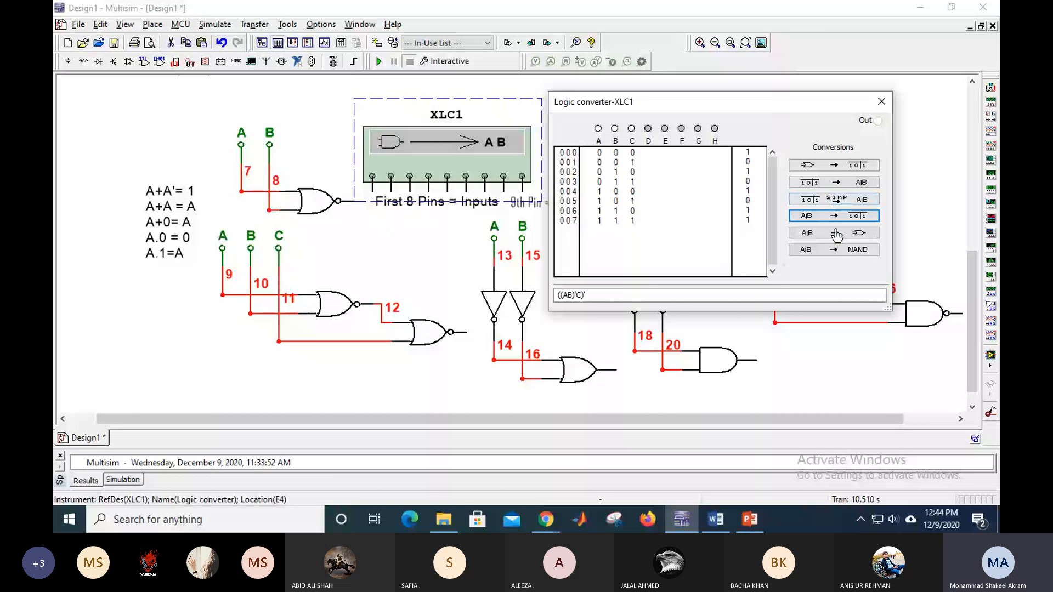
- Close the logic converter's window and move the instrument above switch S1 and chip U1, beside the VCC source
{"action": "left_click", "coordinate": [882, 101]}
{"action": "scroll", "coordinate": [944, 167], "scroll_direction": "up", "scroll_amount": 5}
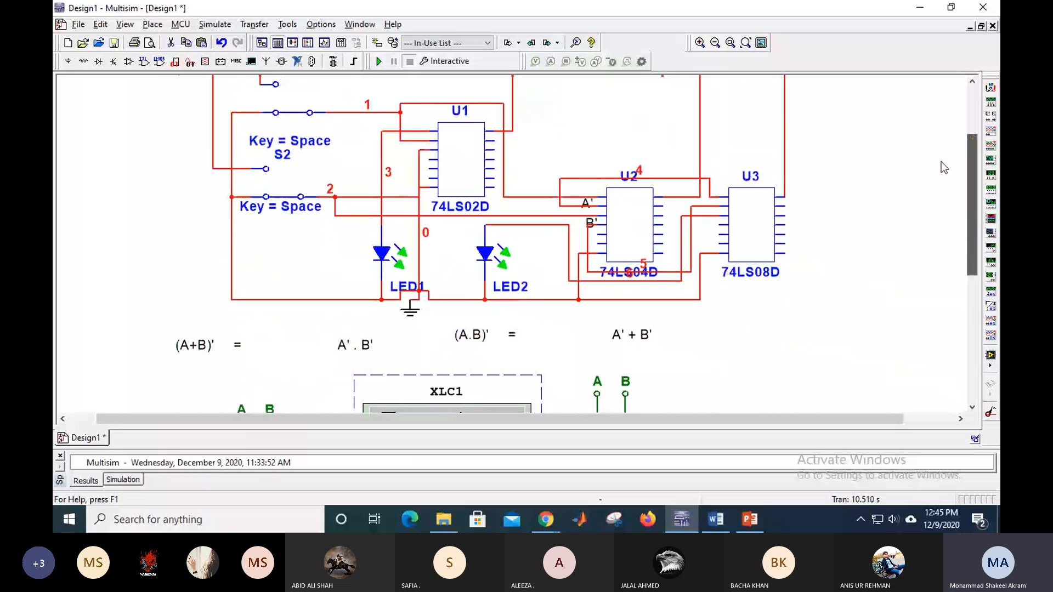
{"action": "scroll", "coordinate": [944, 168], "scroll_direction": "down", "scroll_amount": 3}
{"action": "left_click_drag", "start_coordinate": [473, 341], "coordinate": [867, 107]}
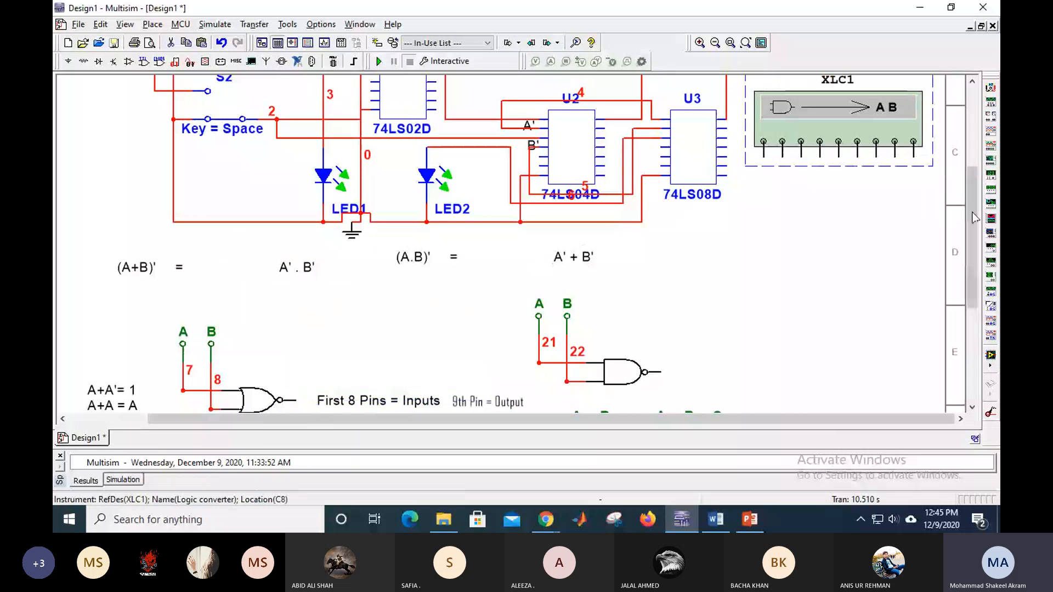
{"action": "left_click_drag", "start_coordinate": [973, 218], "coordinate": [964, 119]}
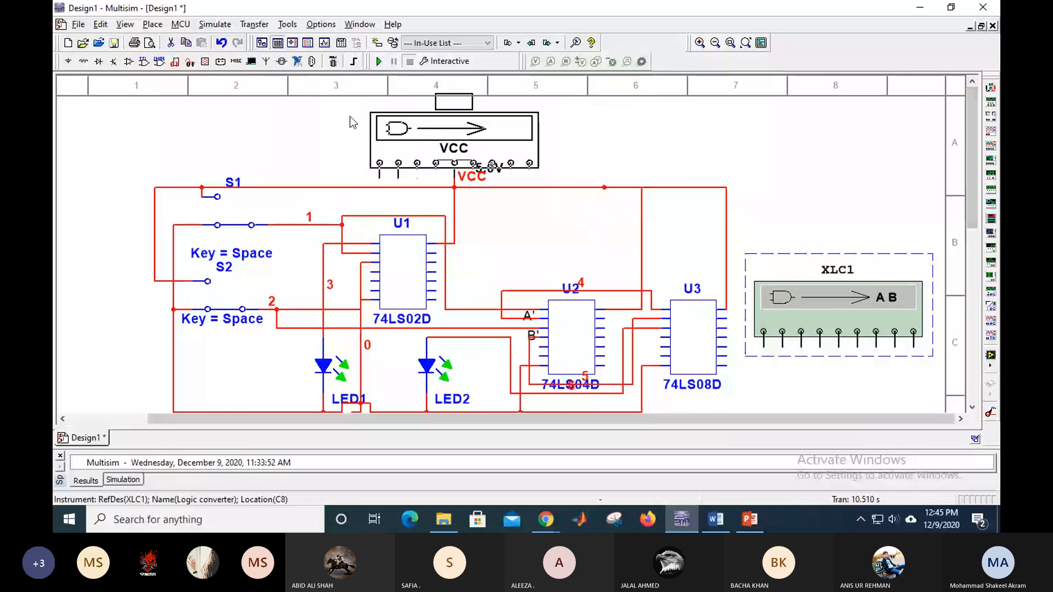
{"action": "left_click_drag", "start_coordinate": [353, 122], "coordinate": [340, 106]}
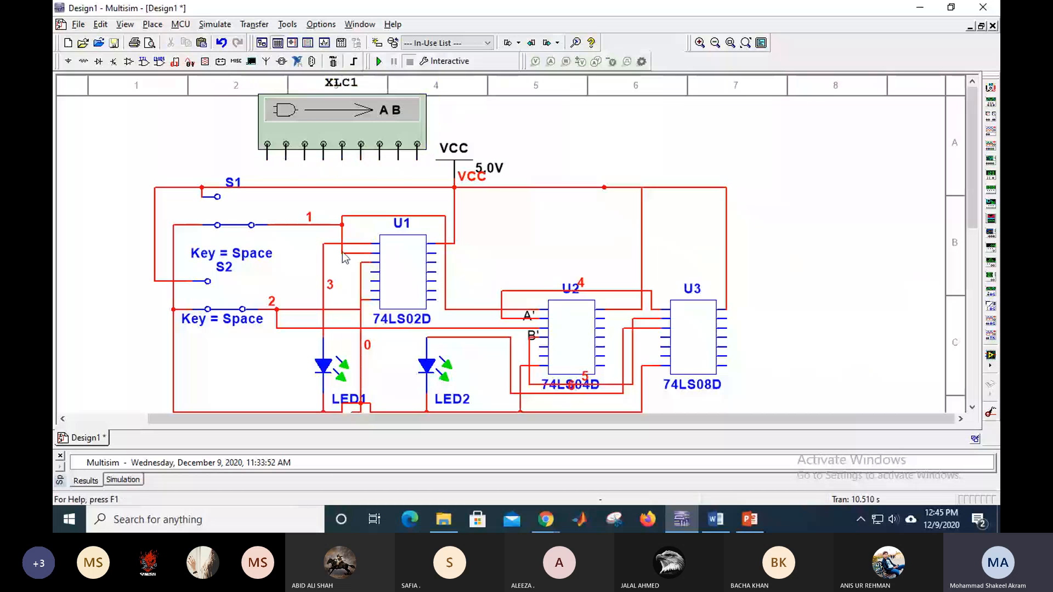
- Delete chips U2 and U3 and the LED2 indicator from the schematic
{"action": "left_click", "coordinate": [568, 327]}
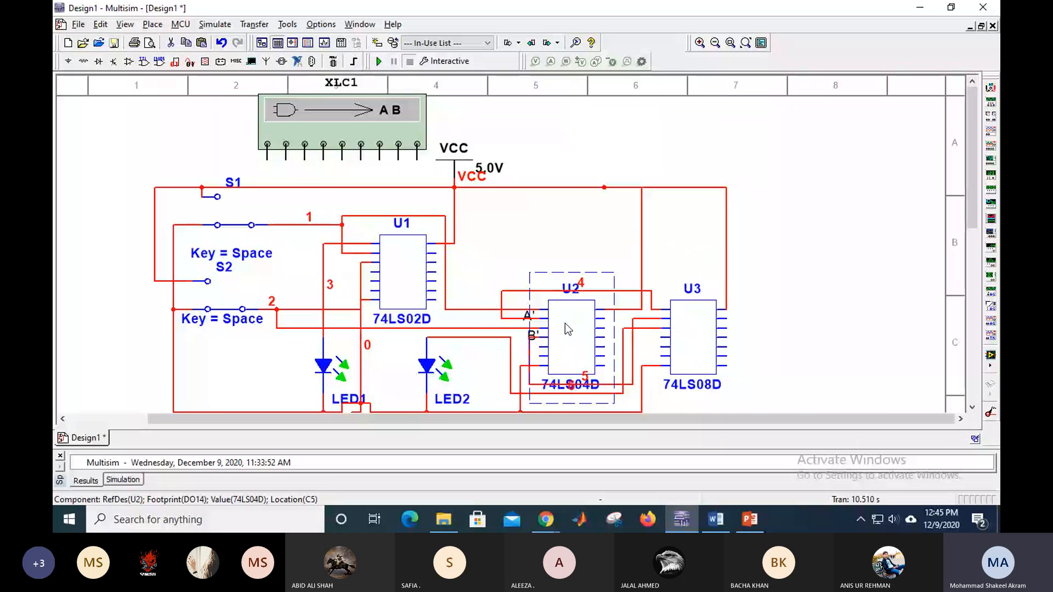
{"action": "left_click", "coordinate": [692, 337], "text": "shift"}
{"action": "key", "text": "Delete"}
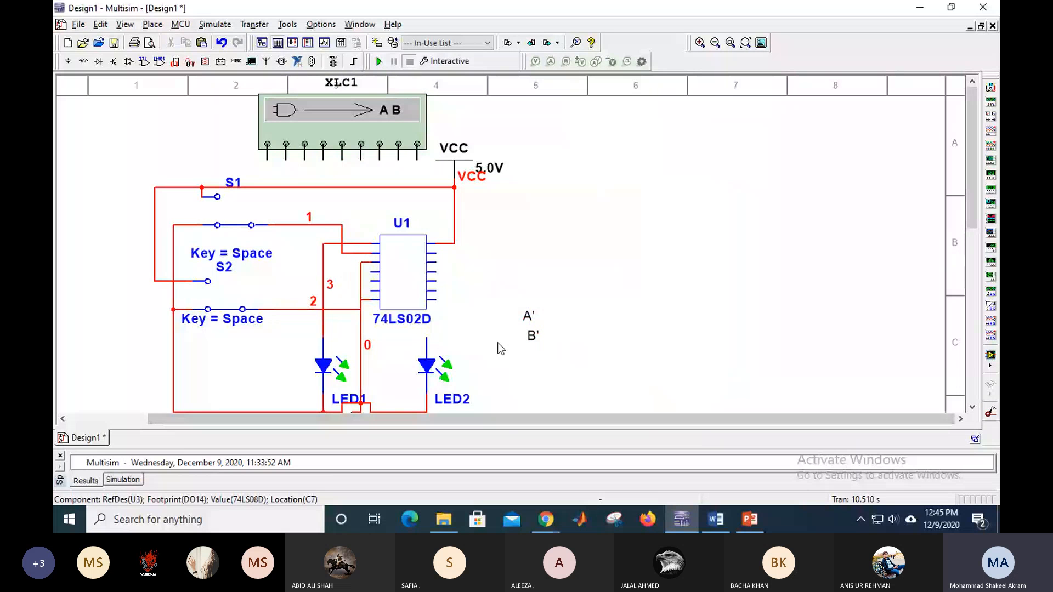
{"action": "left_click", "coordinate": [423, 368]}
{"action": "key", "text": "Delete"}
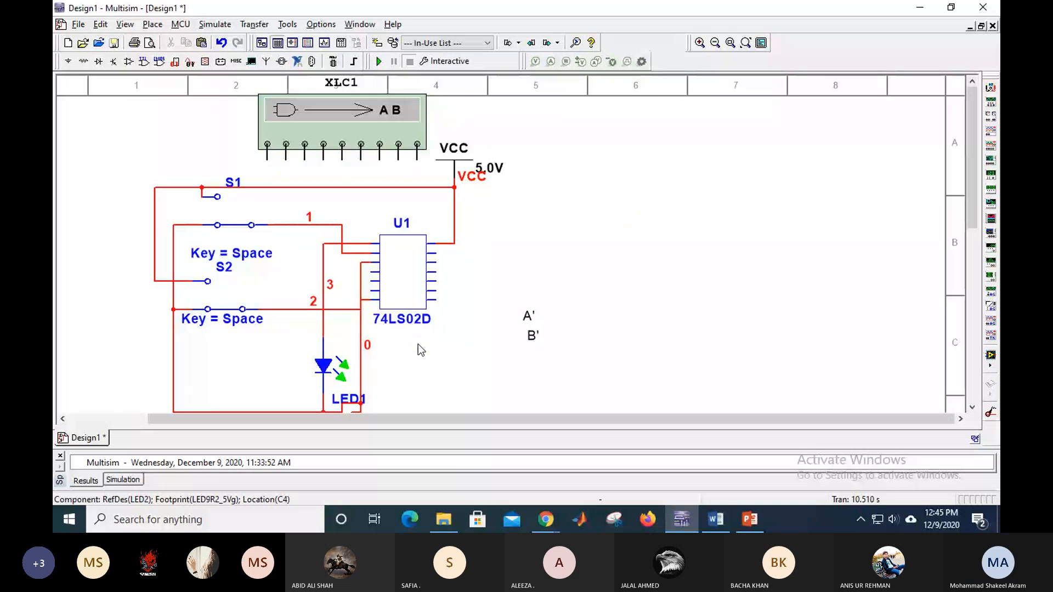
- Straighten the wire from switch S2 by moving its horizontal segment up to U1's input pin
{"action": "left_click", "coordinate": [348, 310]}
{"action": "left_click_drag", "start_coordinate": [349, 310], "coordinate": [348, 262]}
{"action": "left_click", "coordinate": [590, 354]}
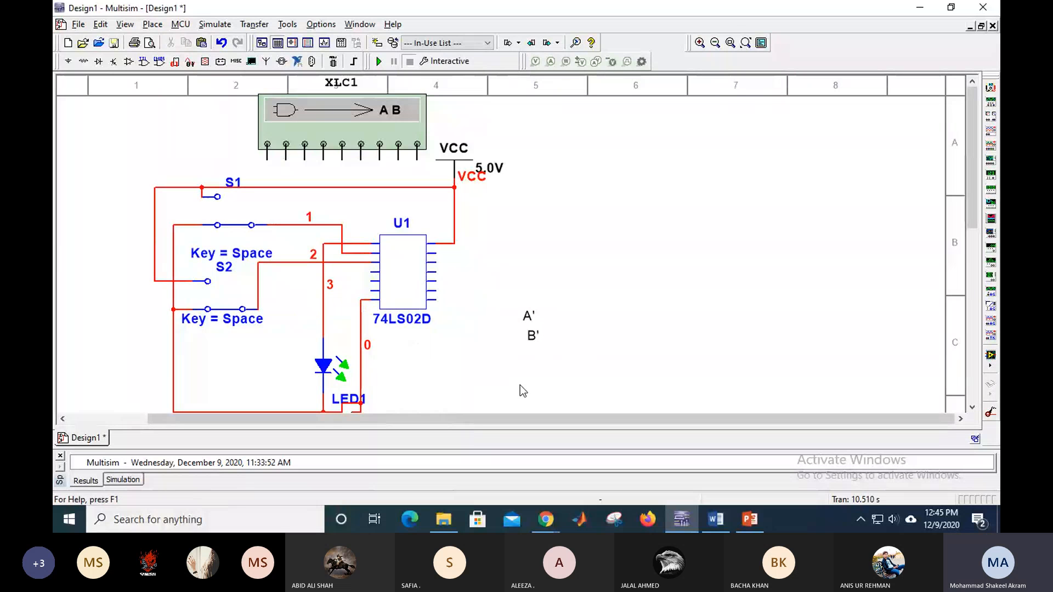
- Delete the wires joining U1 to switches S1 and S2 and to LED1, and remove LED1
{"action": "left_click", "coordinate": [287, 232]}
{"action": "key", "text": "Delete"}
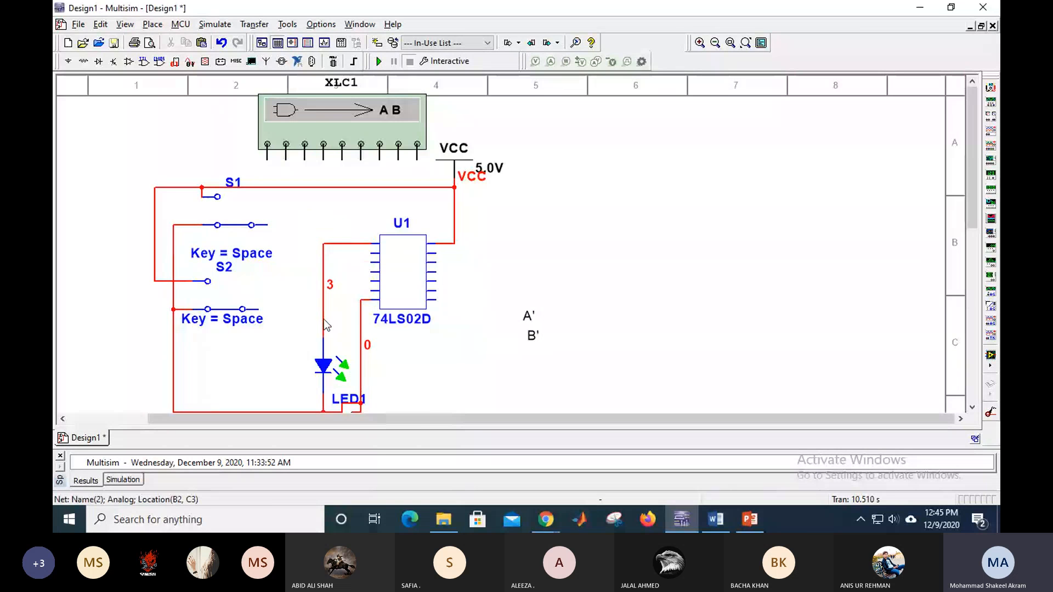
{"action": "left_click", "coordinate": [324, 319]}
{"action": "key", "text": "Delete"}
{"action": "left_click", "coordinate": [324, 362]}
{"action": "key", "text": "Delete"}
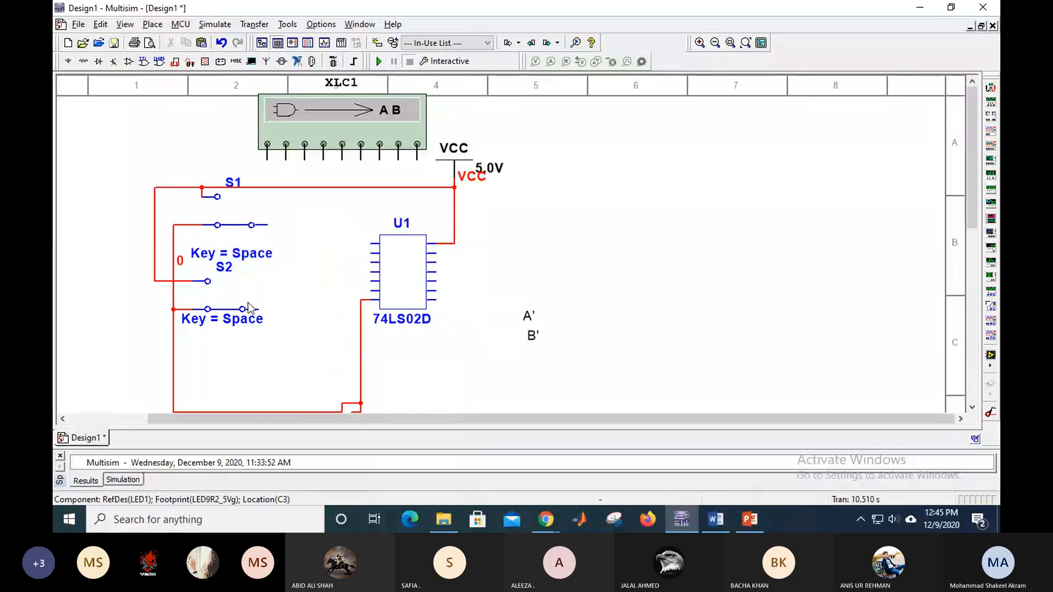
- Delete switches S1 and S2 and the ground wire connected to U1
{"action": "left_click", "coordinate": [219, 226]}
{"action": "key", "text": "Delete"}
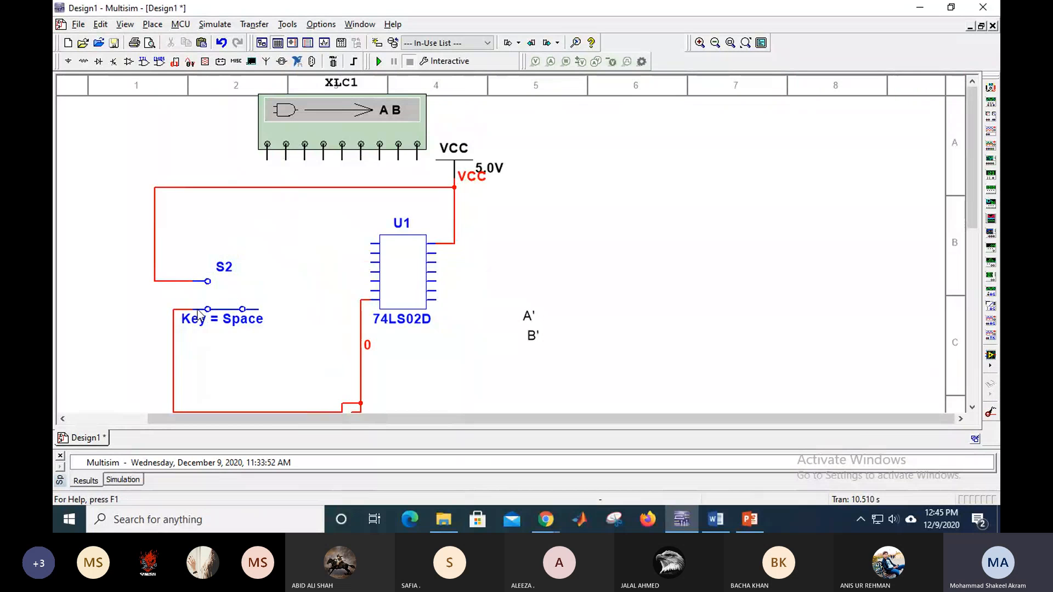
{"action": "left_click", "coordinate": [198, 311]}
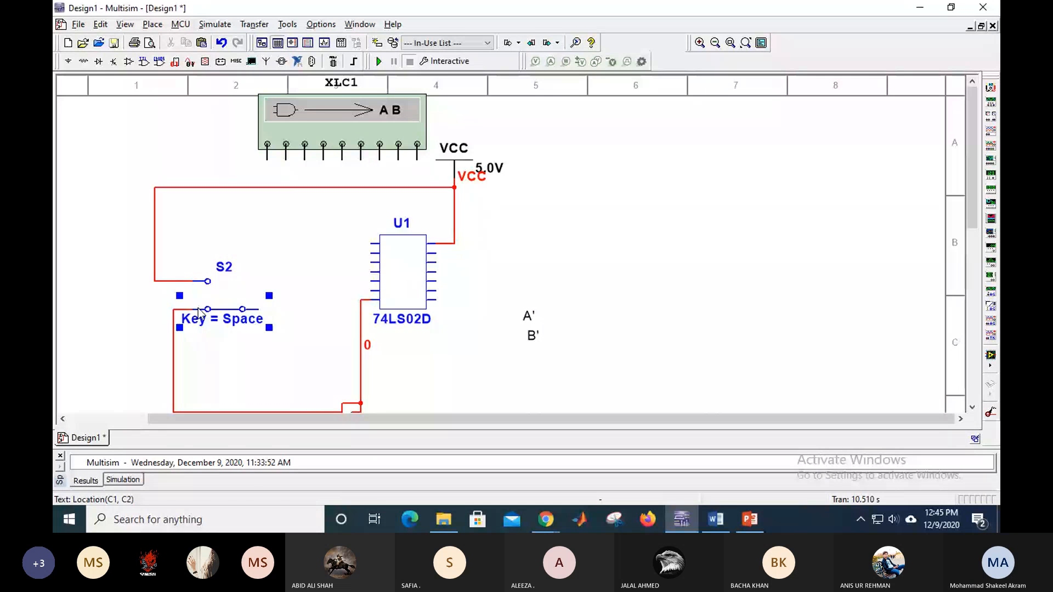
{"action": "key", "text": "Delete"}
{"action": "left_click", "coordinate": [360, 329]}
{"action": "key", "text": "Delete"}
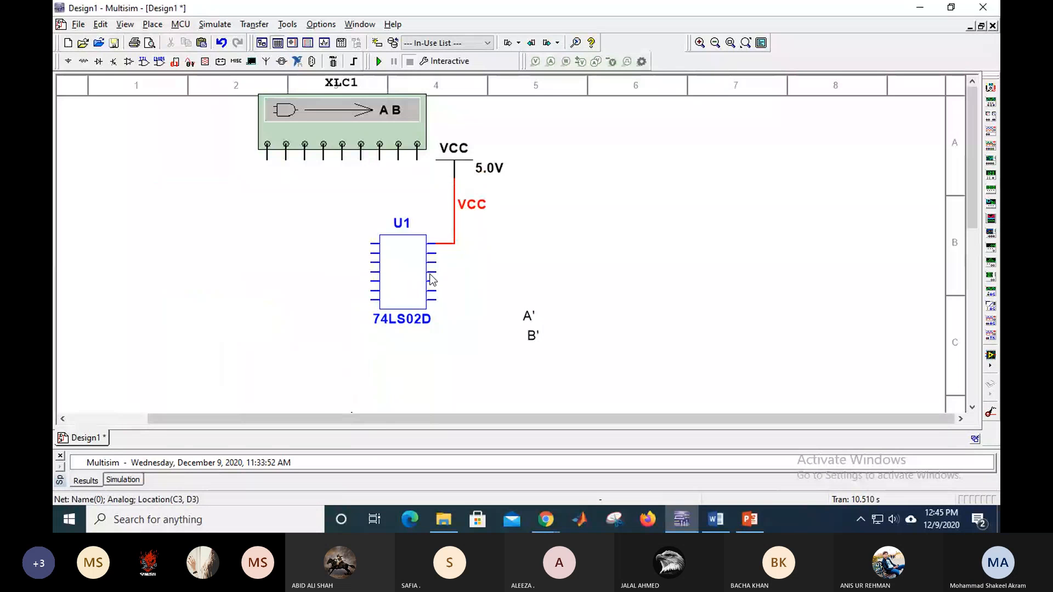
- Delete the VCC source above U1 and the ground symbol left below the chip
{"action": "left_click", "coordinate": [461, 158]}
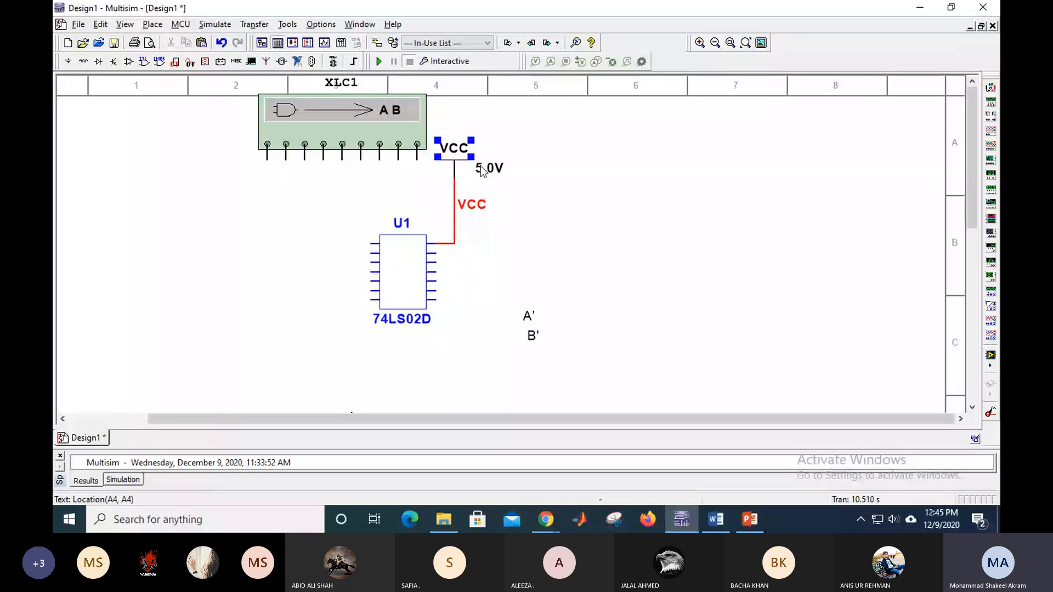
{"action": "key", "text": "Delete"}
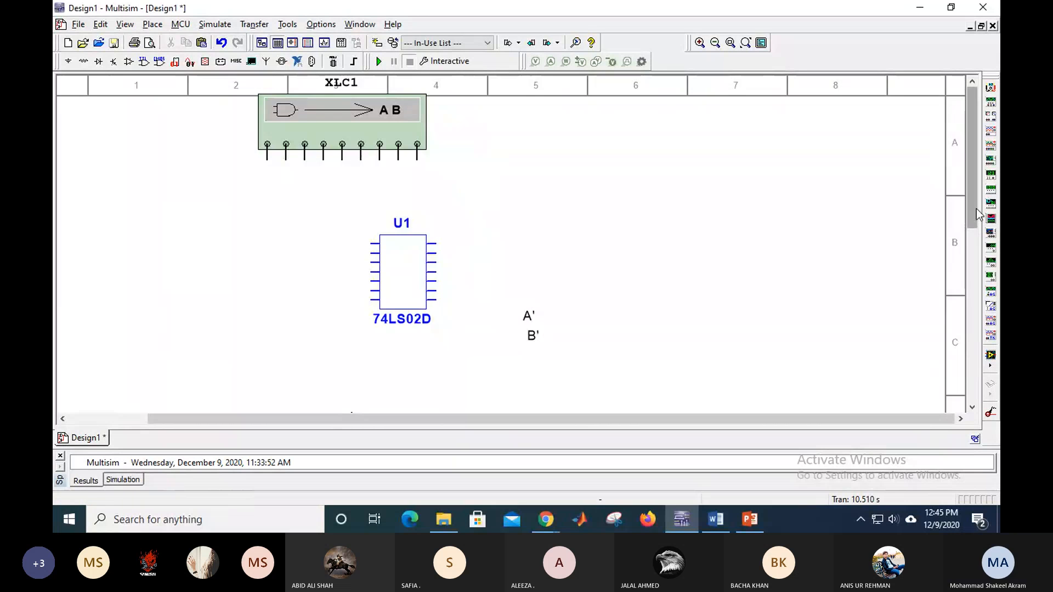
{"action": "scroll", "coordinate": [977, 211], "scroll_direction": "down", "scroll_amount": 4}
{"action": "left_click", "coordinate": [353, 311]}
{"action": "key", "text": "Delete"}
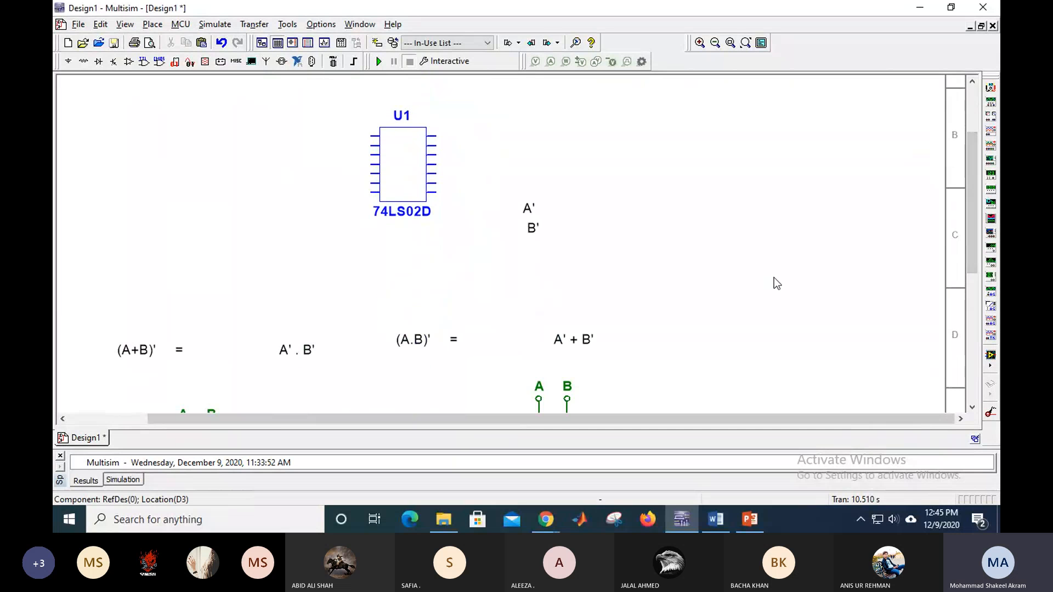
- Check chip U1's value and function in its component properties, and close them without changes
{"action": "scroll", "coordinate": [969, 203], "scroll_direction": "up", "scroll_amount": 4}
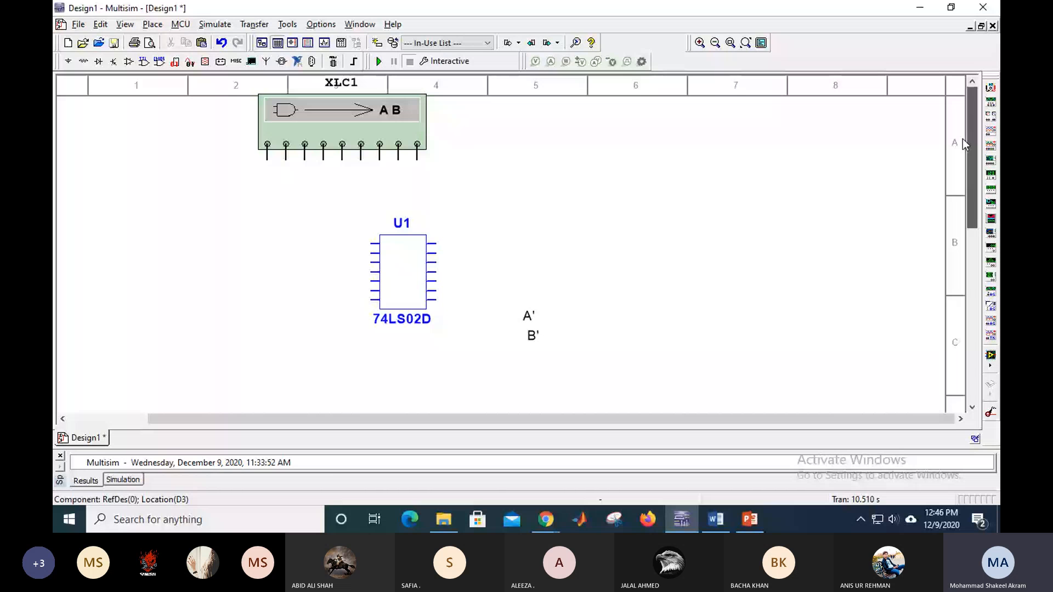
{"action": "left_click", "coordinate": [410, 328]}
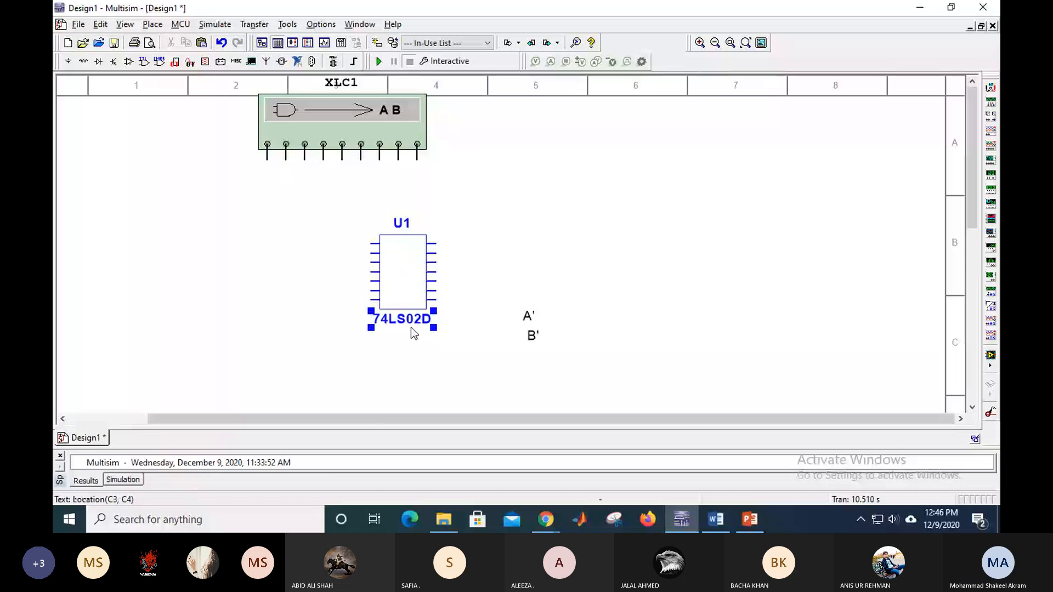
{"action": "double_click", "coordinate": [410, 327]}
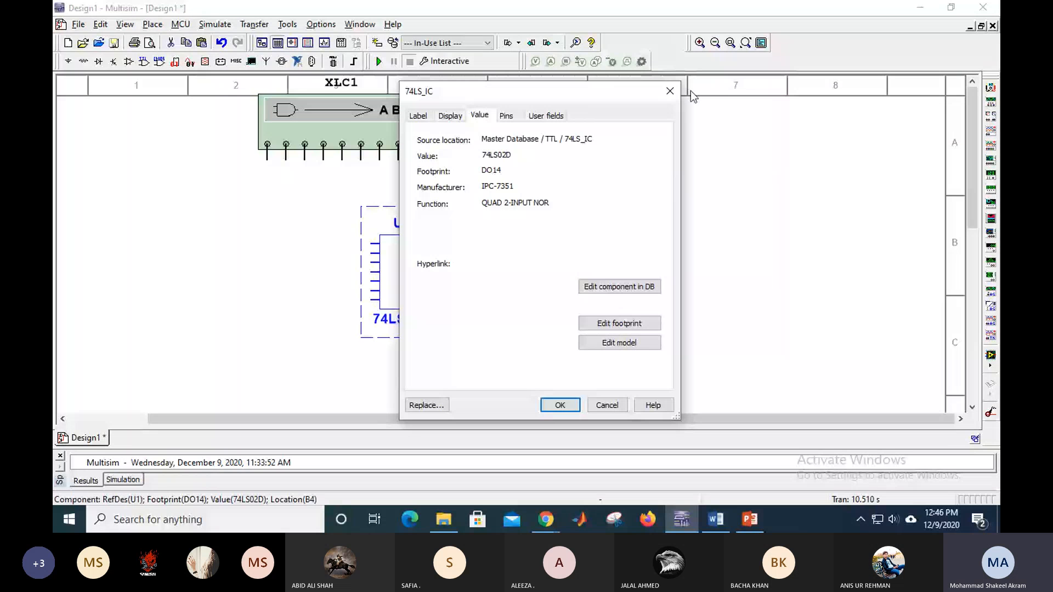
{"action": "key", "text": "Escape"}
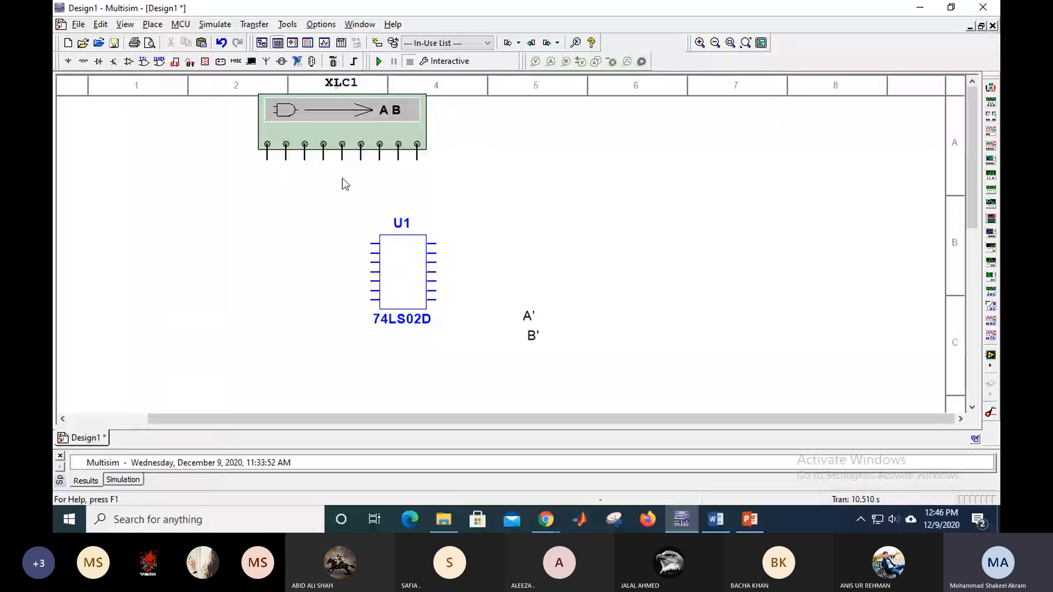
- Wire the logic converter's terminals A and B to the first NOR gate's inputs on U1, and the gate's output to the converter's output terminal
{"action": "left_click", "coordinate": [268, 163]}
{"action": "left_click", "coordinate": [372, 253]}
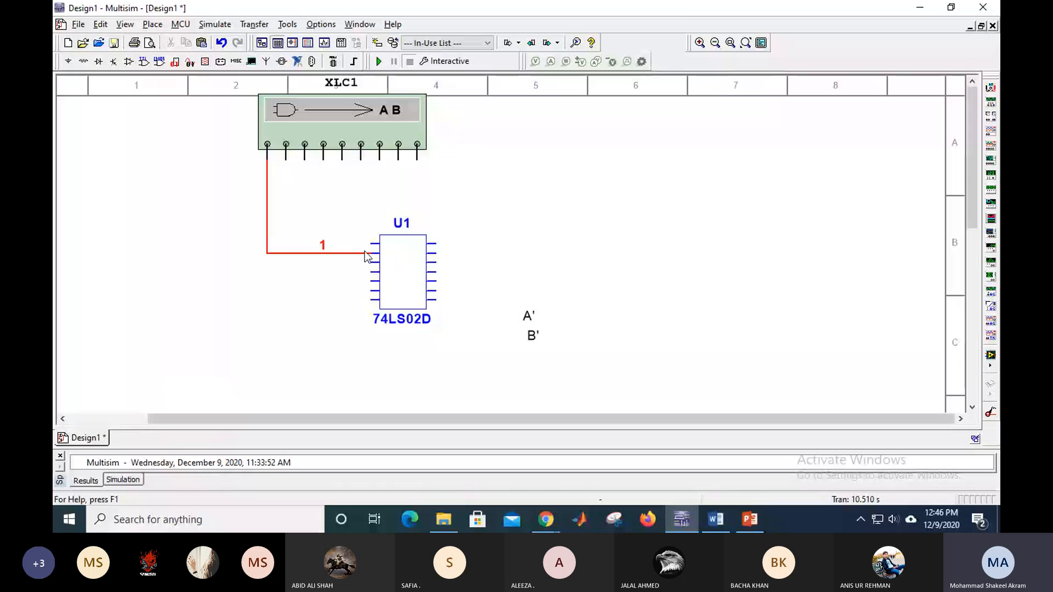
{"action": "left_click", "coordinate": [286, 159]}
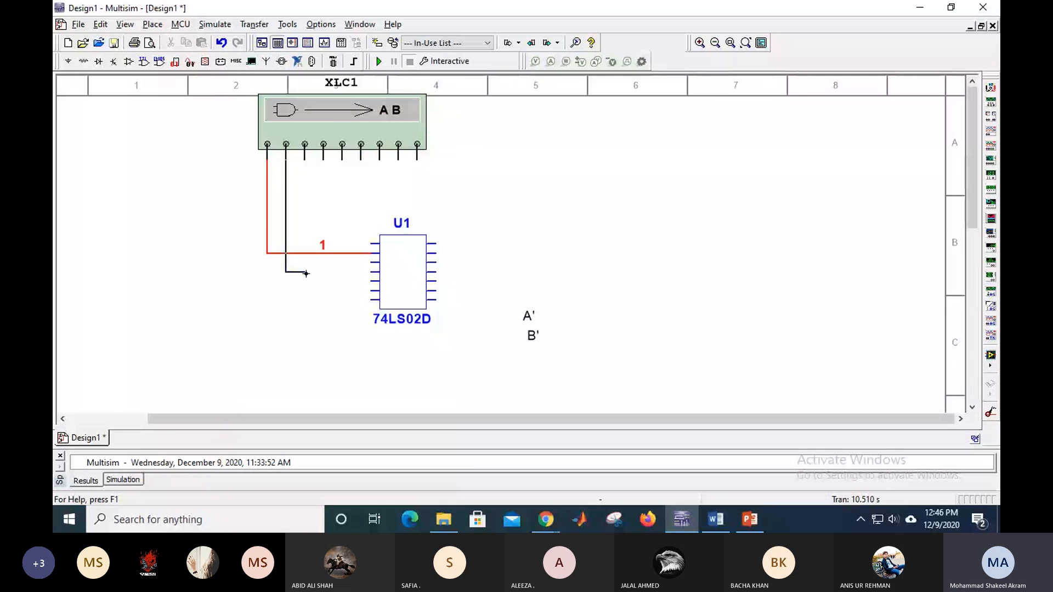
{"action": "left_click", "coordinate": [372, 262]}
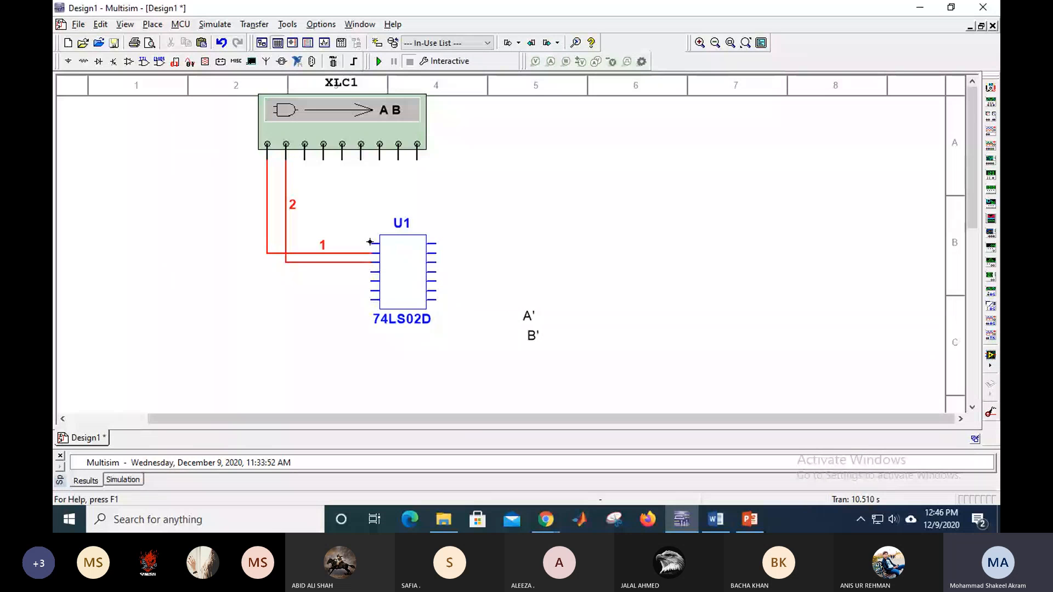
{"action": "left_click_drag", "start_coordinate": [371, 241], "coordinate": [418, 144]}
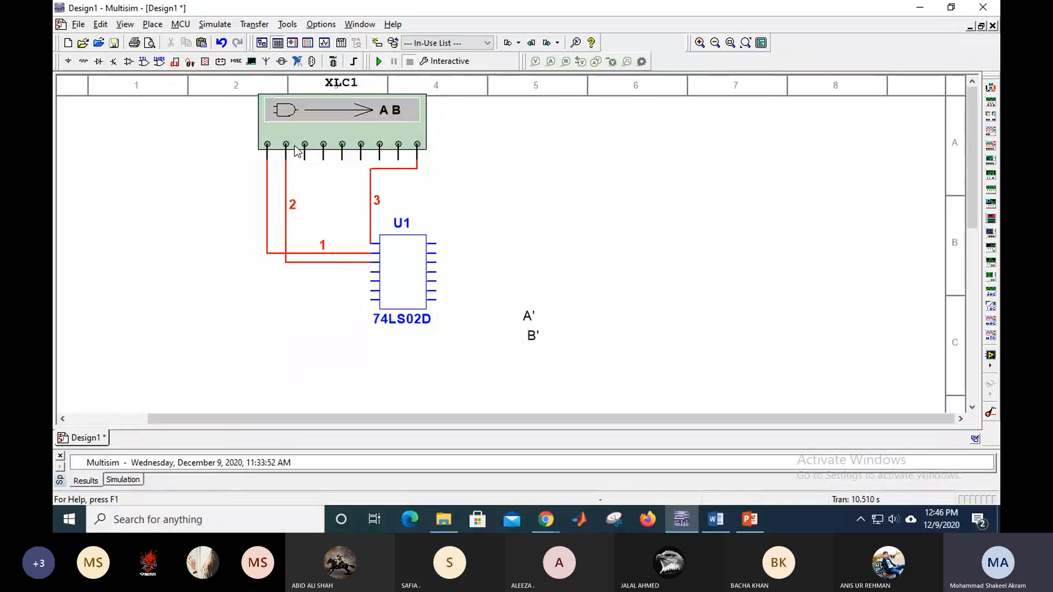
- Open the logic converter, generate the wired NOR gate's truth table and convert it to a Boolean expression
{"action": "left_click", "coordinate": [371, 120]}
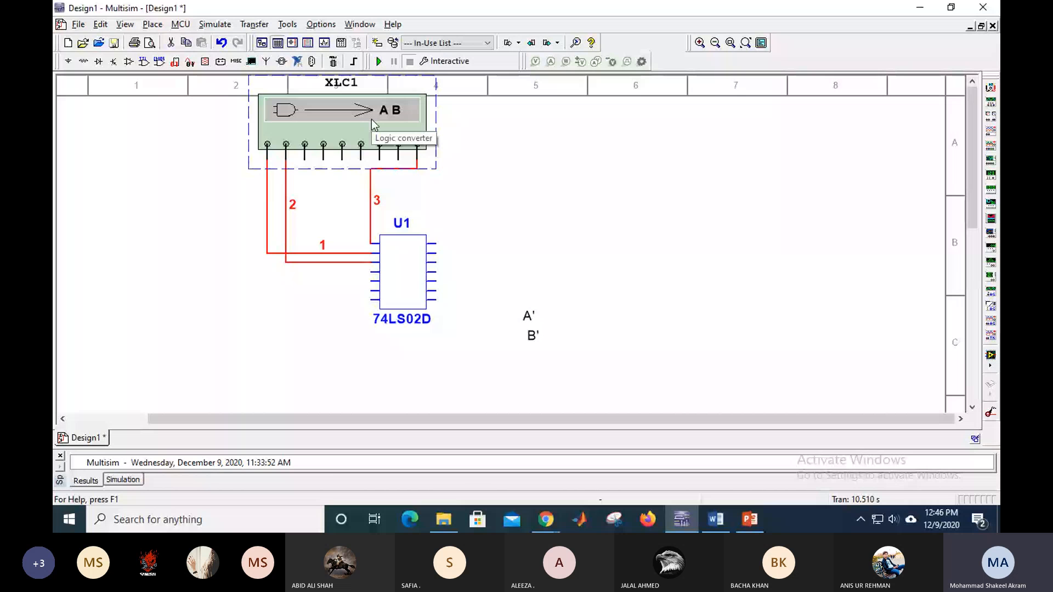
{"action": "double_click", "coordinate": [371, 120]}
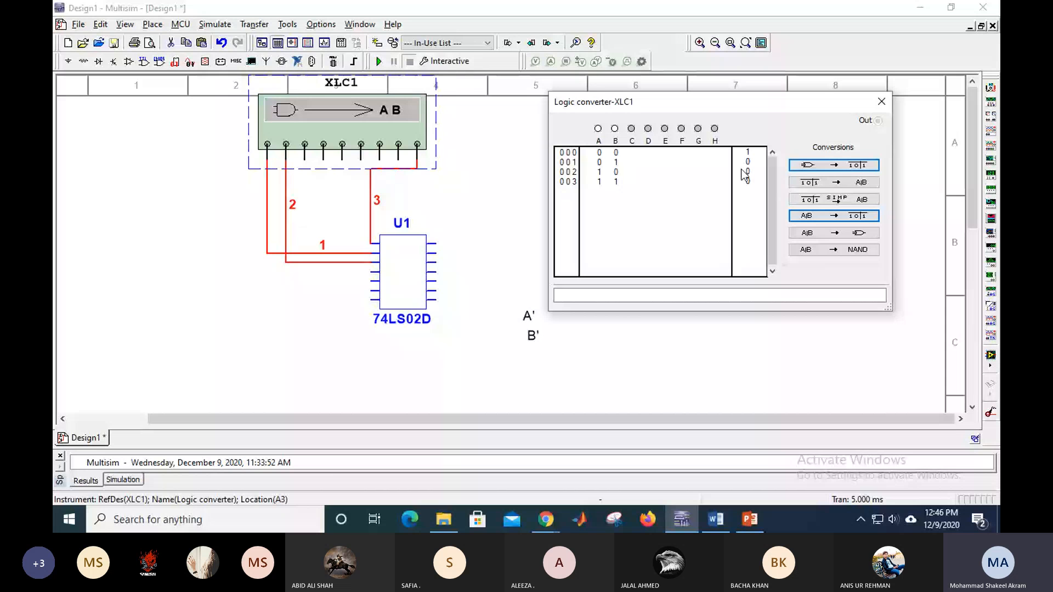
{"action": "left_click", "coordinate": [811, 182]}
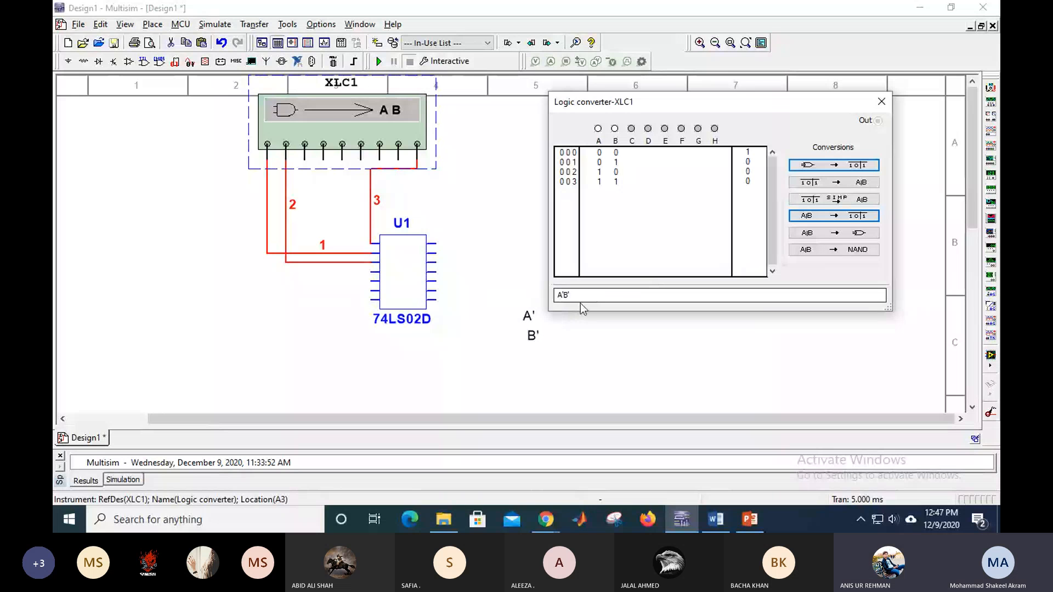
- Clear the logic converter's expression, and start the simulation to retry the circuit-to-truth-table conversion
{"action": "left_click_drag", "start_coordinate": [580, 302], "coordinate": [480, 300]}
{"action": "key", "text": "BackSpace"}
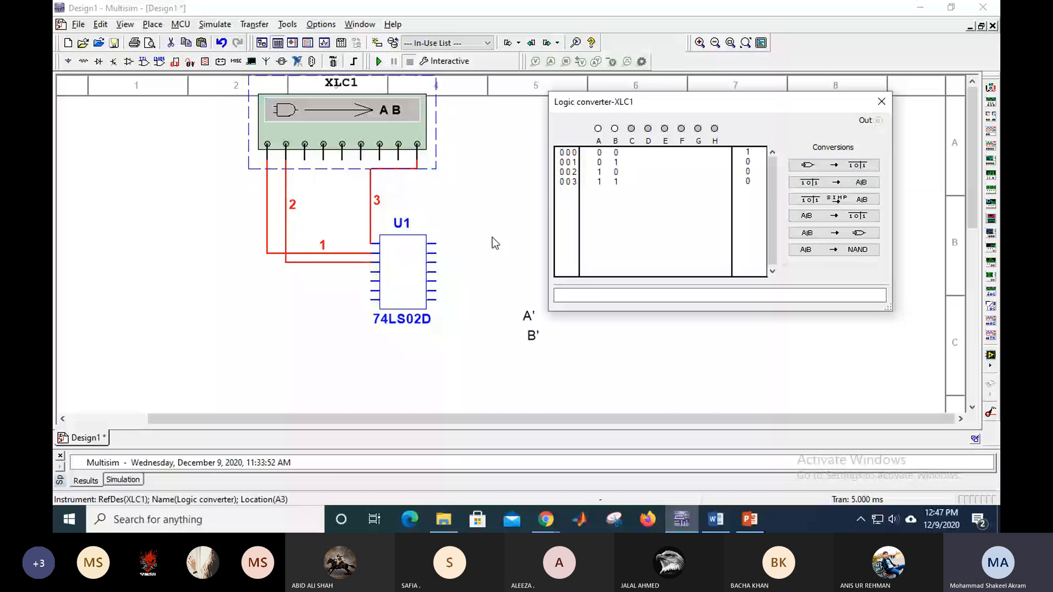
{"action": "key", "text": "F5"}
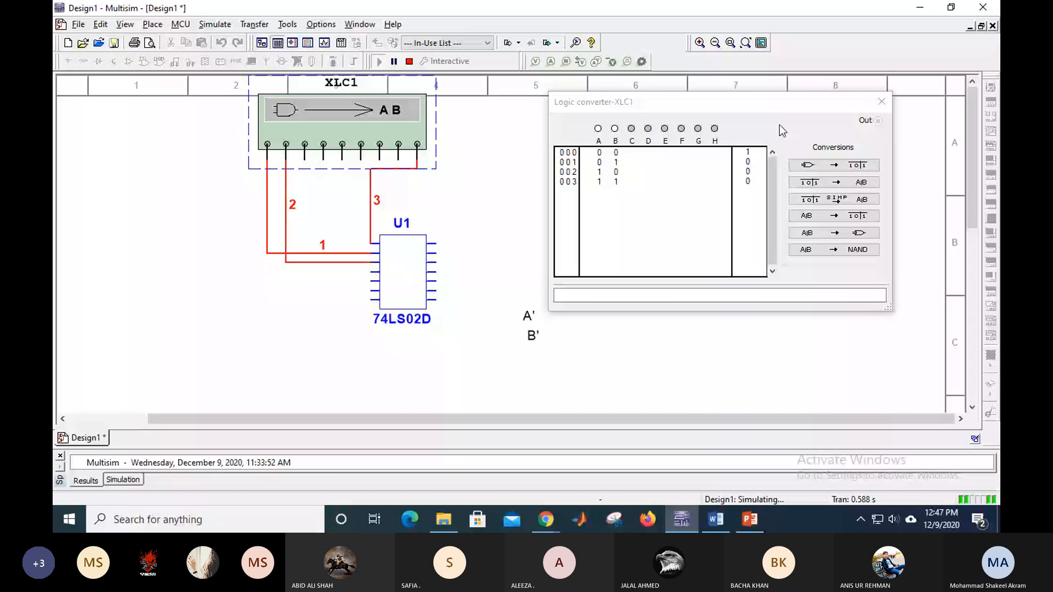
{"action": "left_click", "coordinate": [834, 165]}
{"action": "left_click", "coordinate": [790, 228]}
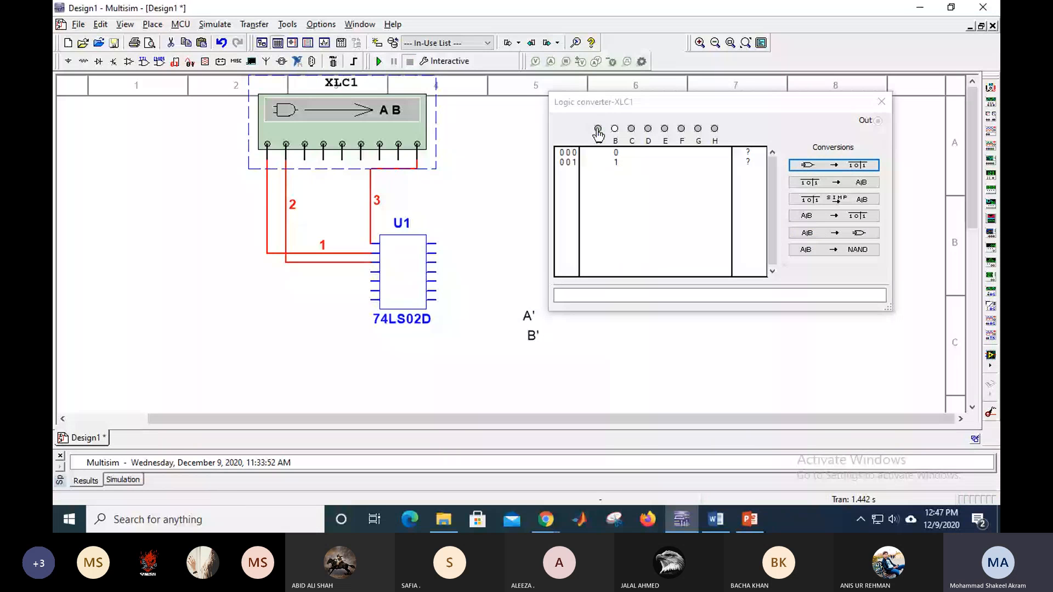
- Enable input A beside B, regenerate the circuit's truth table and convert it to a Boolean expression
{"action": "left_click", "coordinate": [598, 130]}
{"action": "left_click", "coordinate": [802, 167]}
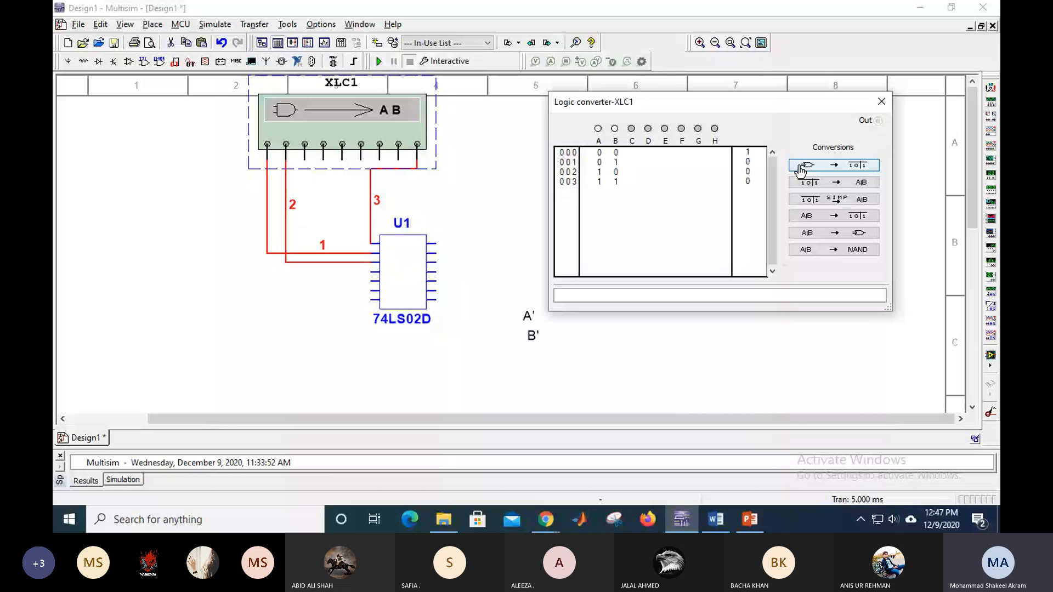
{"action": "left_click", "coordinate": [806, 182]}
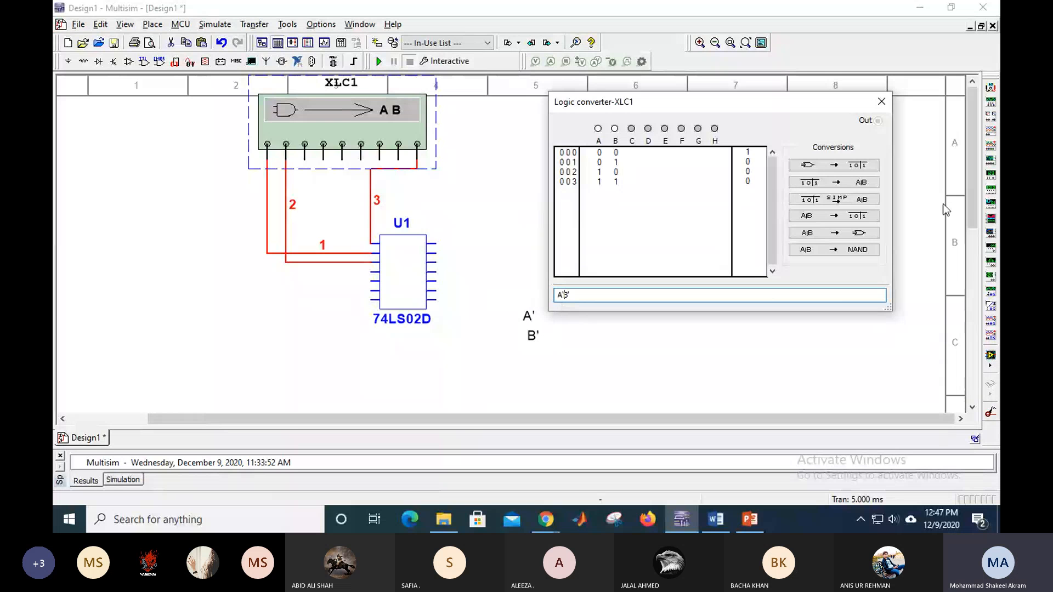
- Delete the wire between the first NOR gate's output on U1 and the logic converter's output terminal
{"action": "left_click_drag", "start_coordinate": [968, 189], "coordinate": [927, 225]}
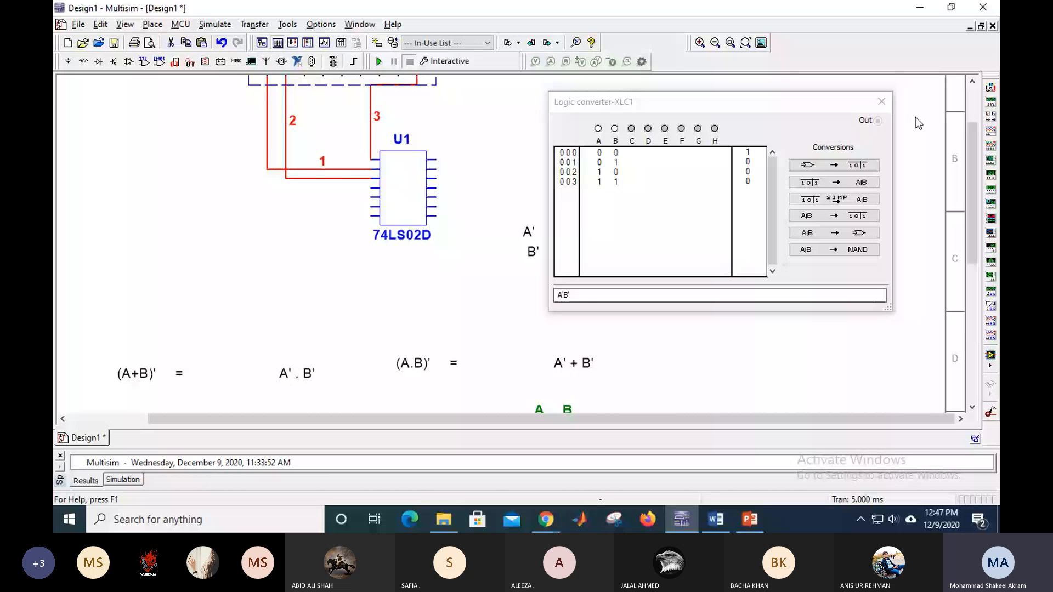
{"action": "scroll", "coordinate": [916, 117], "scroll_direction": "up", "scroll_amount": 3}
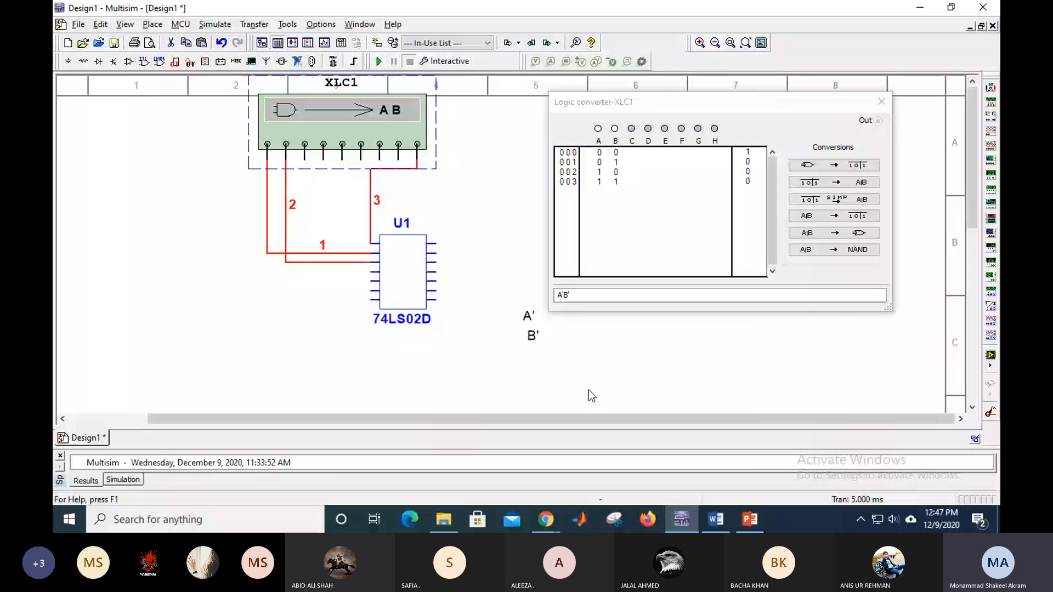
{"action": "right_click", "coordinate": [371, 219]}
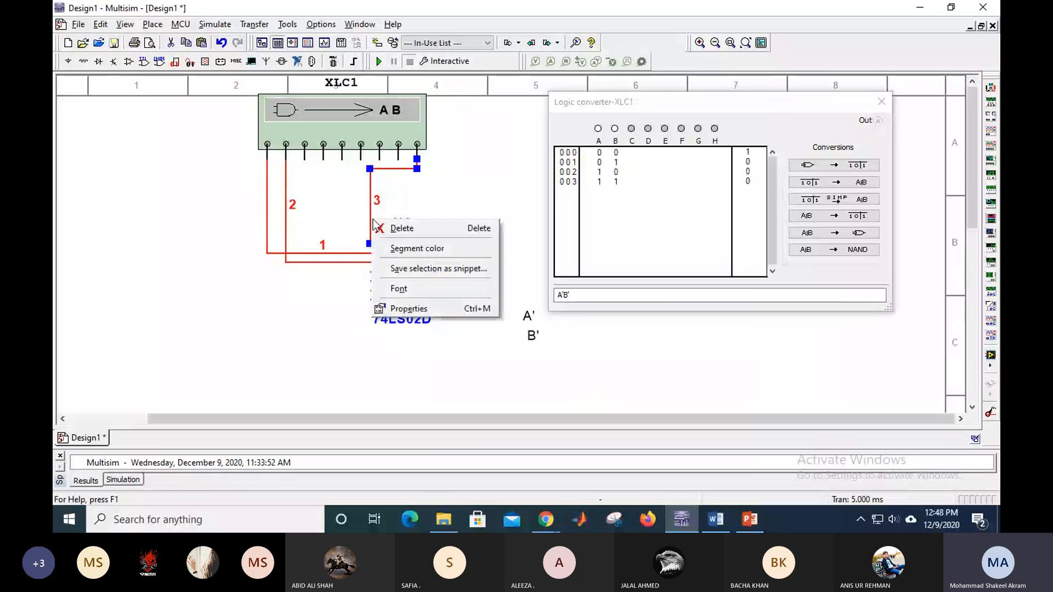
{"action": "left_click", "coordinate": [413, 228]}
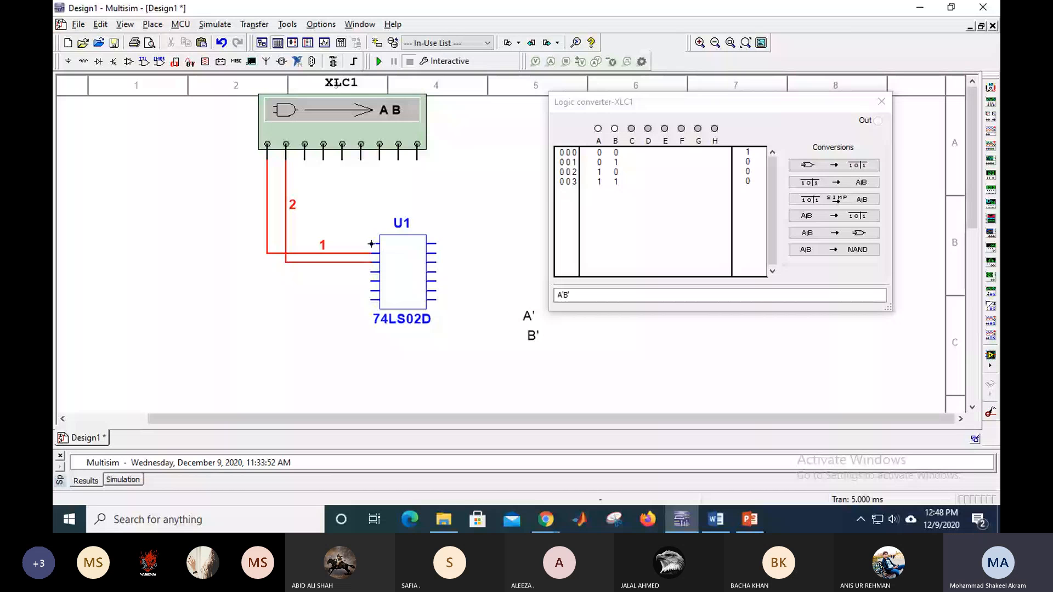
- Feed the first NOR gate's output and converter terminal C into U1's second gate, and wire that gate's output to the converter's output terminal
{"action": "key", "text": "ctrl+z"}
{"action": "key", "text": "ctrl+z"}
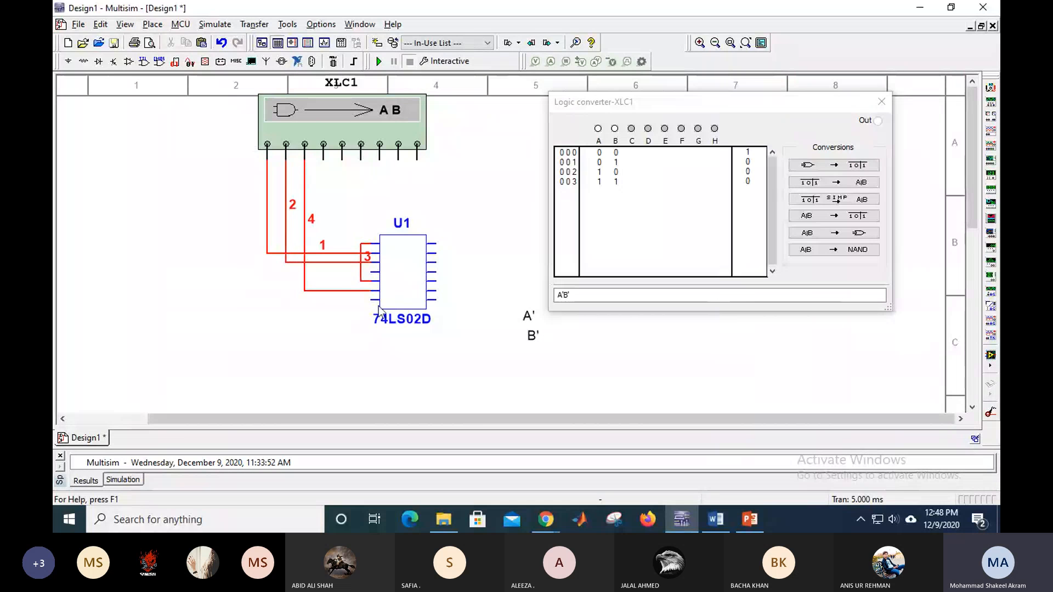
{"action": "left_click", "coordinate": [370, 272]}
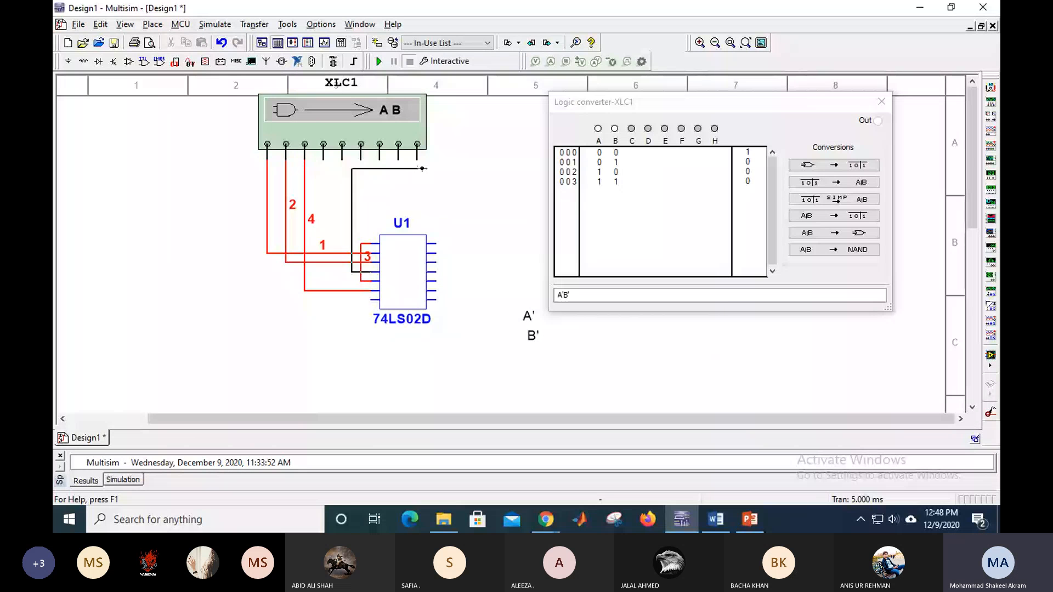
{"action": "left_click", "coordinate": [417, 146]}
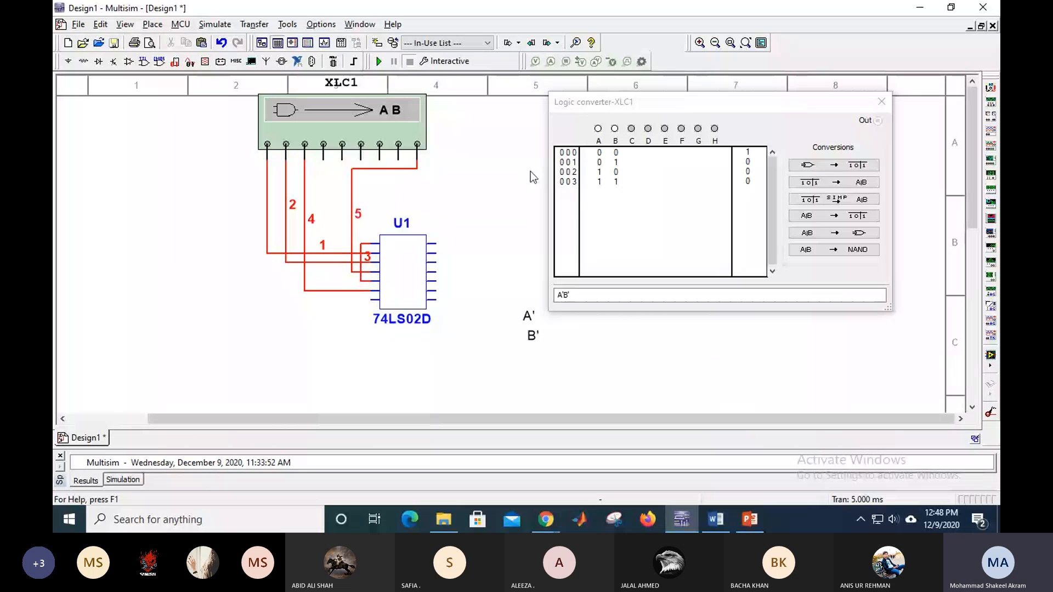
- Generate the two-gate NOR circuit's truth table and convert it to a Boolean expression, first in full and then in simplified form
{"action": "left_click", "coordinate": [821, 165]}
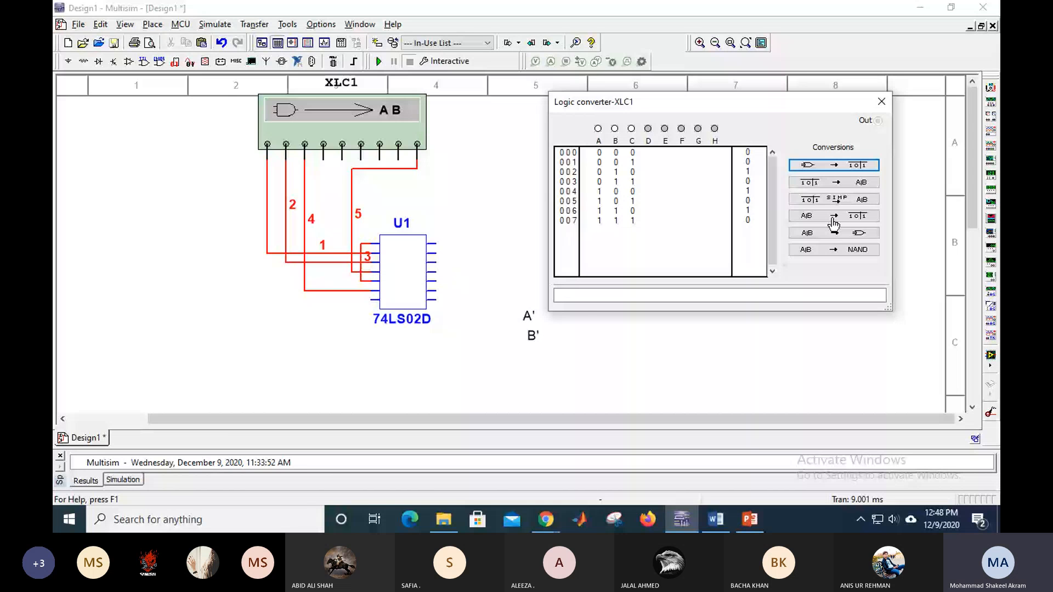
{"action": "left_click", "coordinate": [834, 182]}
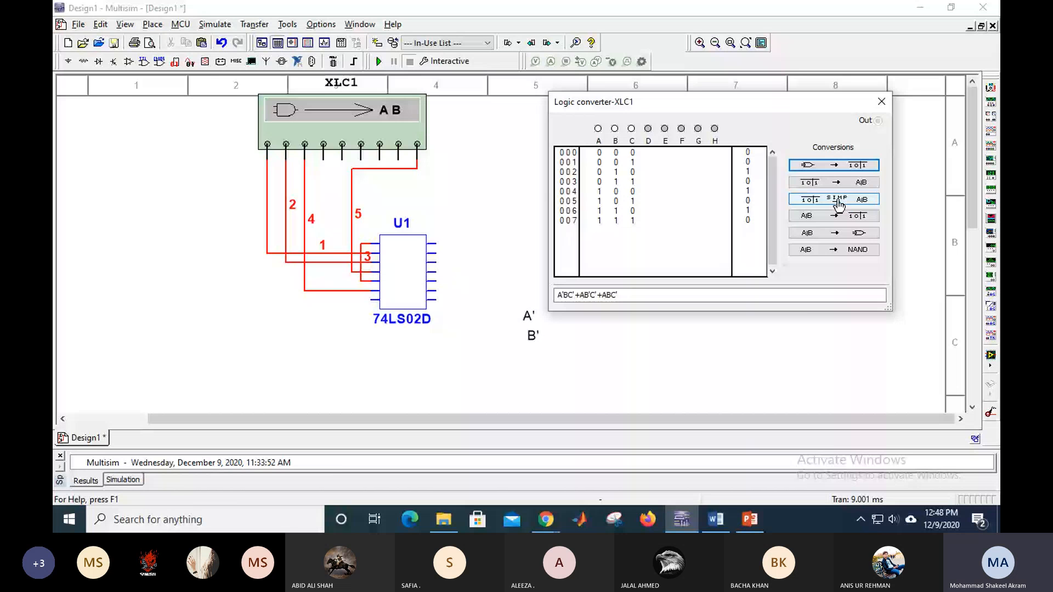
{"action": "double_click", "coordinate": [652, 301]}
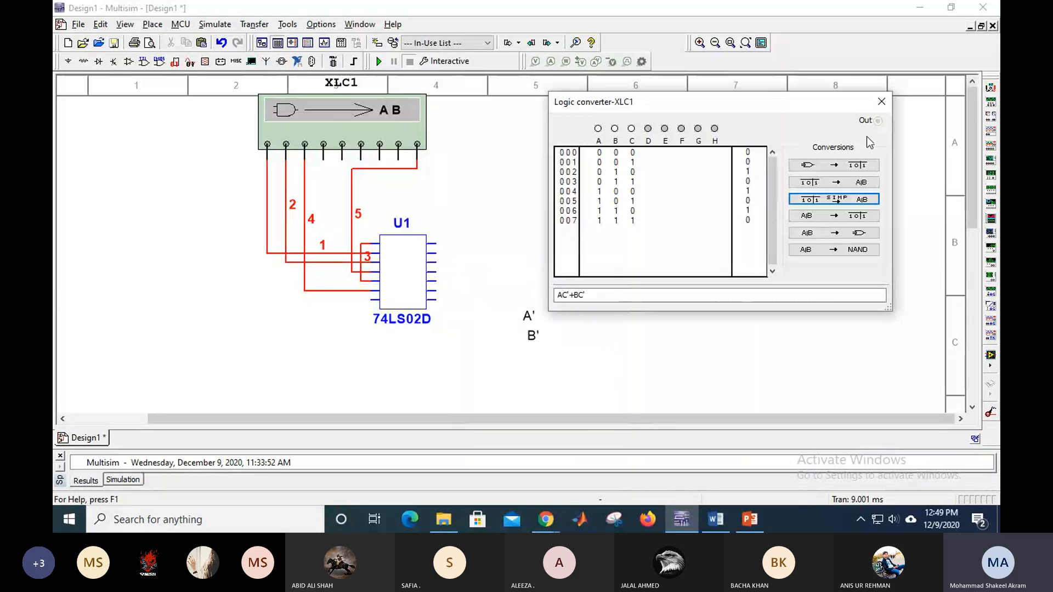
{"action": "left_click_drag", "start_coordinate": [725, 100], "coordinate": [621, 101]}
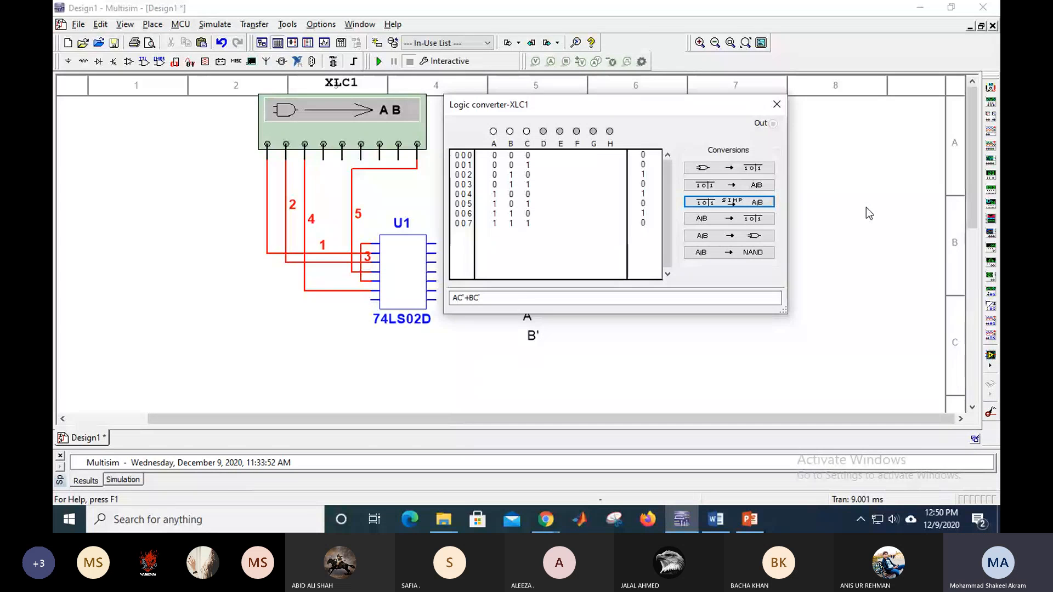
- Switch to the DLD_LAB meeting in Microsoft Teams, open in Chrome
{"action": "mouse_move", "coordinate": [538, 524]}
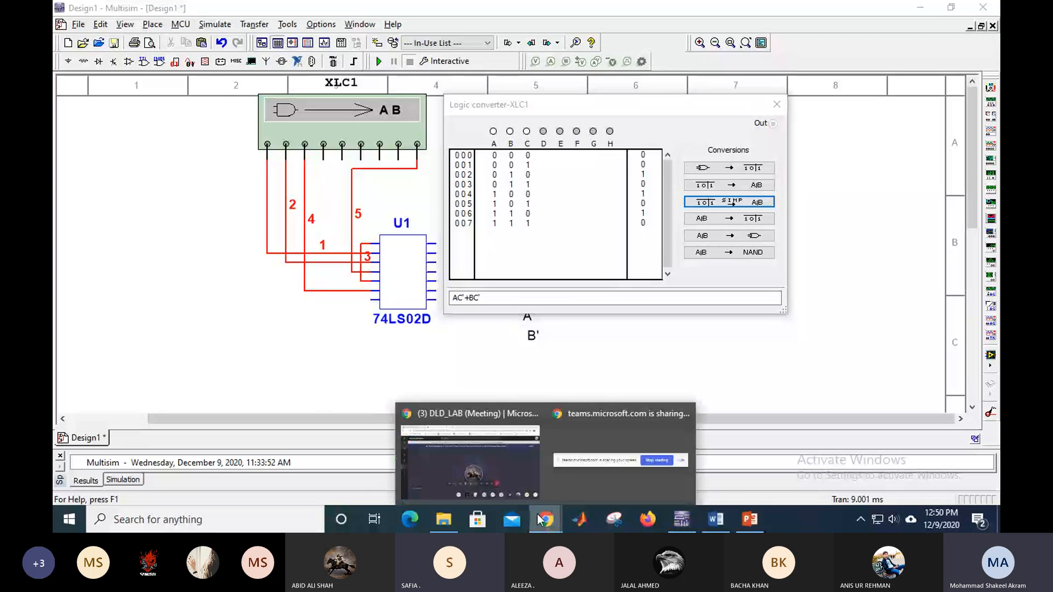
{"action": "left_click", "coordinate": [477, 461]}
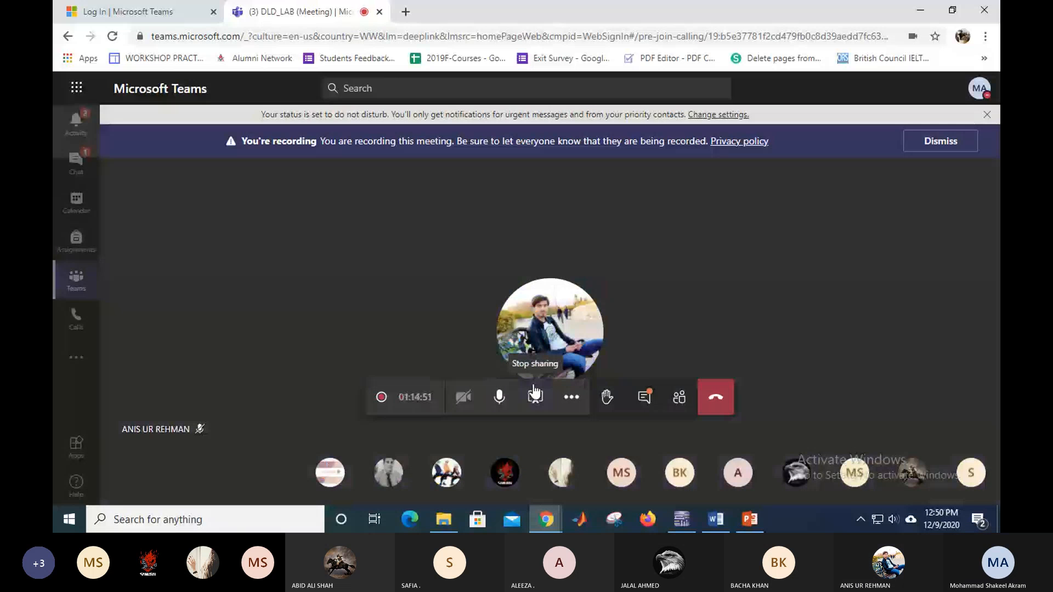